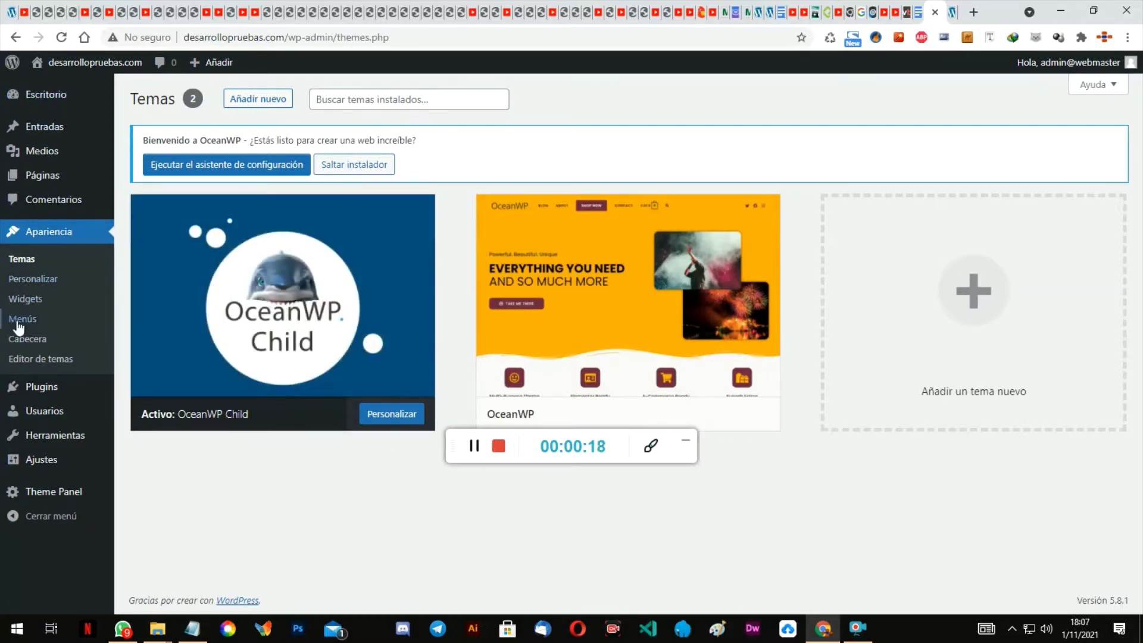
Step: Deactivate the Ocean Extra plugin in the installed plugins list and activate it again
mouse_move(43, 390)
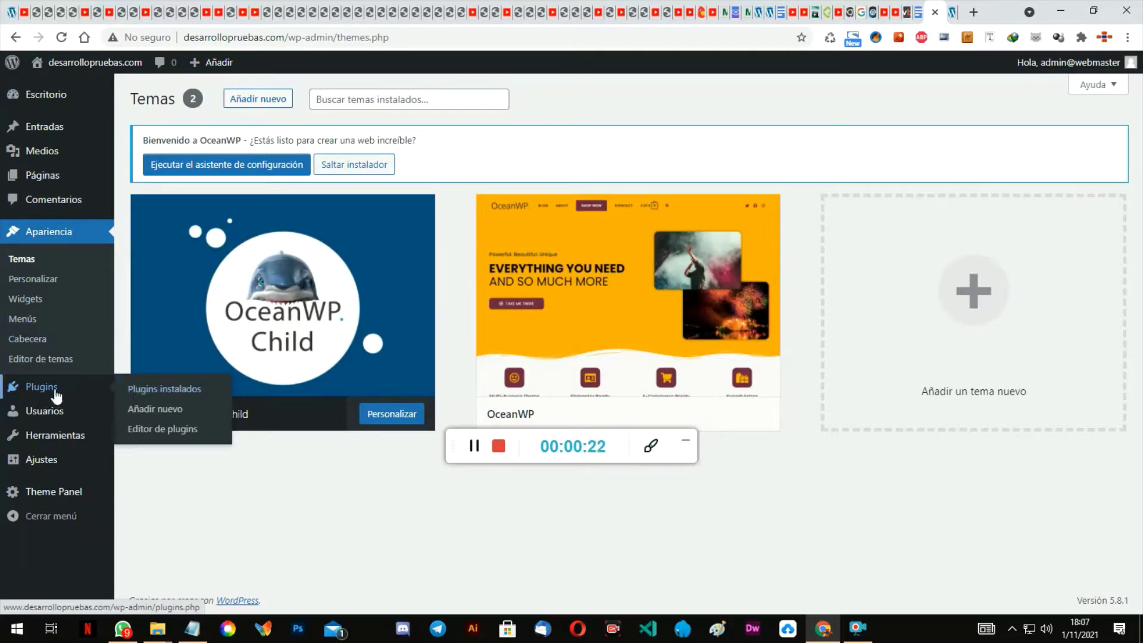
left_click(132, 391)
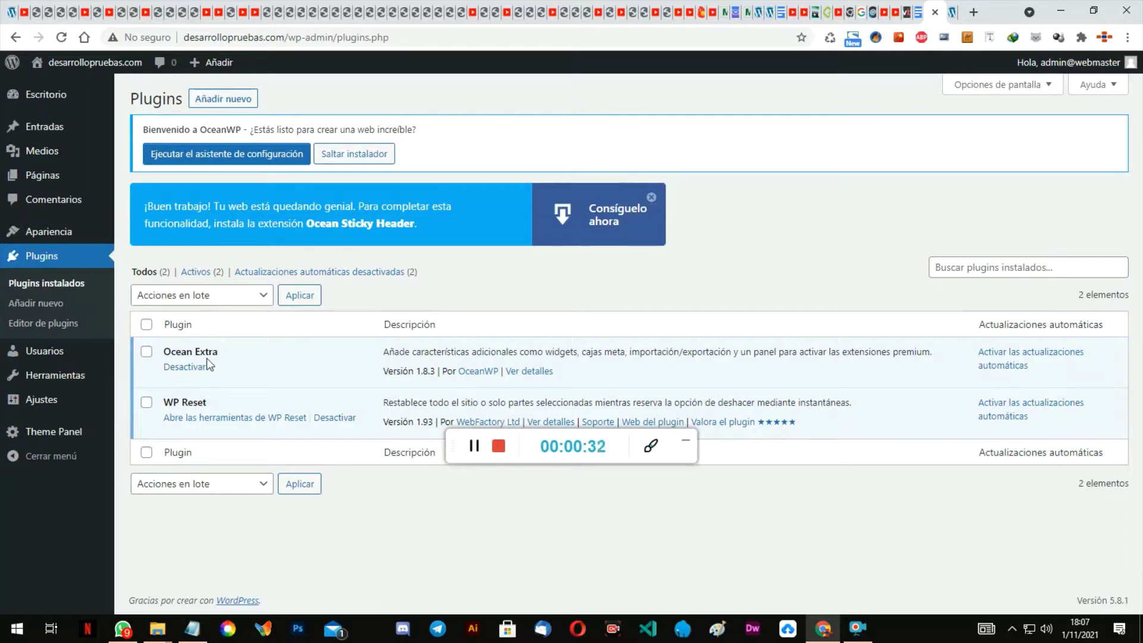
mouse_move(91, 439)
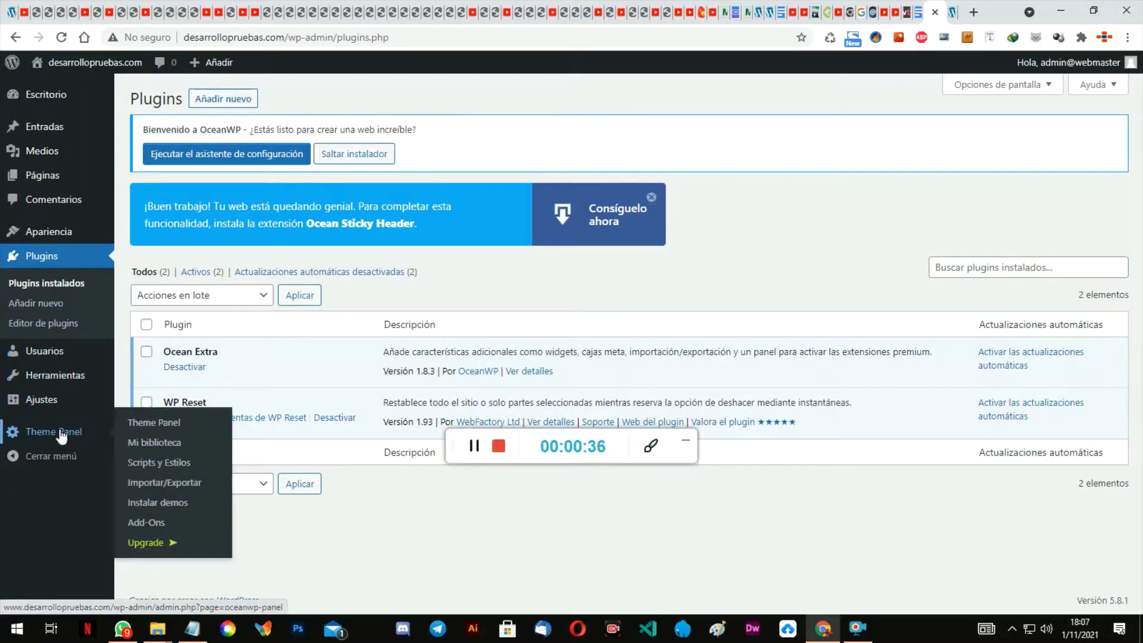
left_click(187, 373)
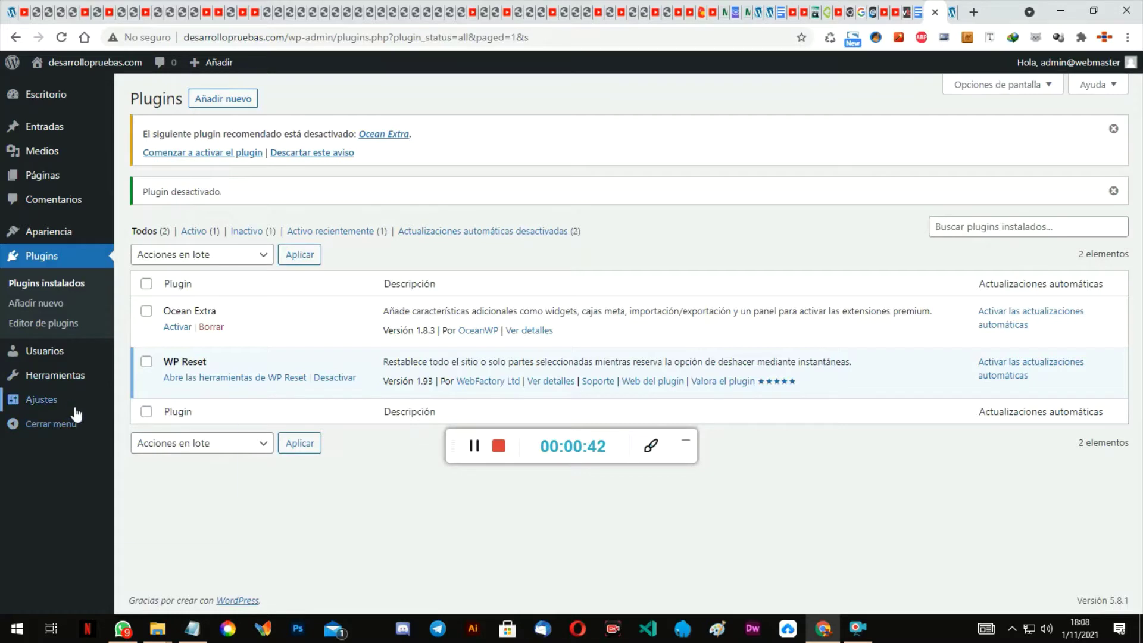
left_click(177, 329)
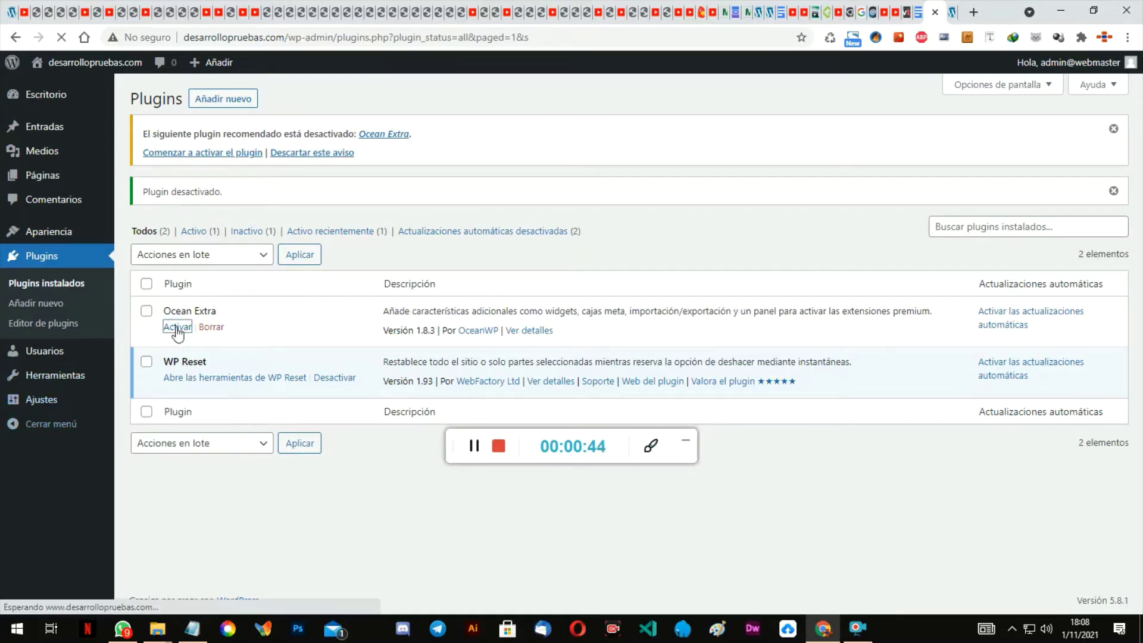
mouse_move(39, 438)
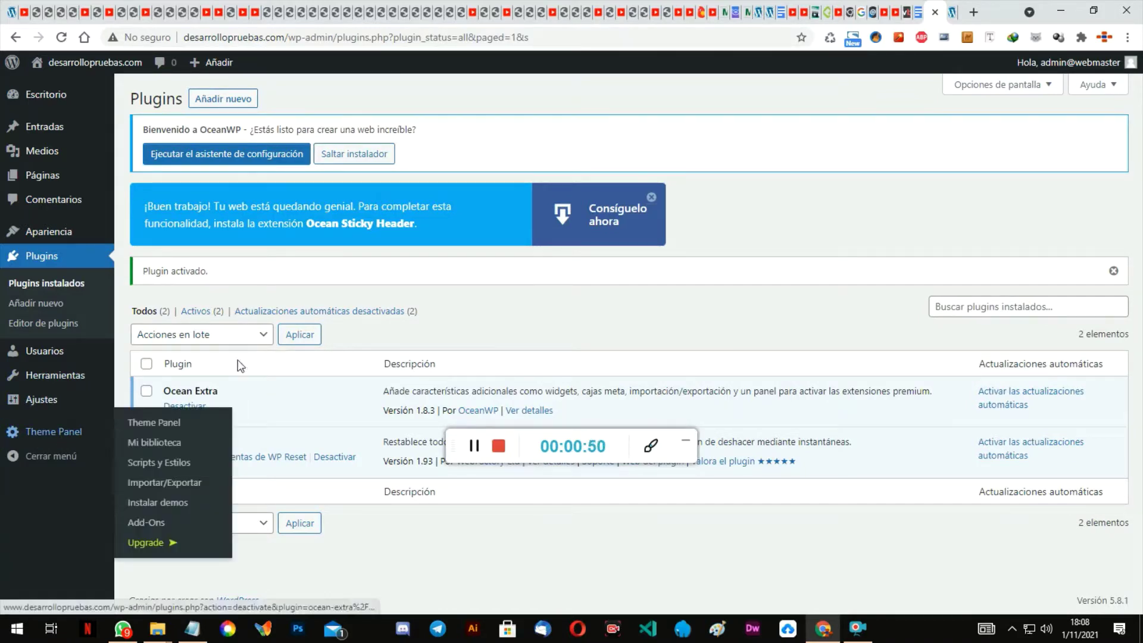
Step: Inspect the site's public home page and return to the WordPress administration
left_click(958, 14)
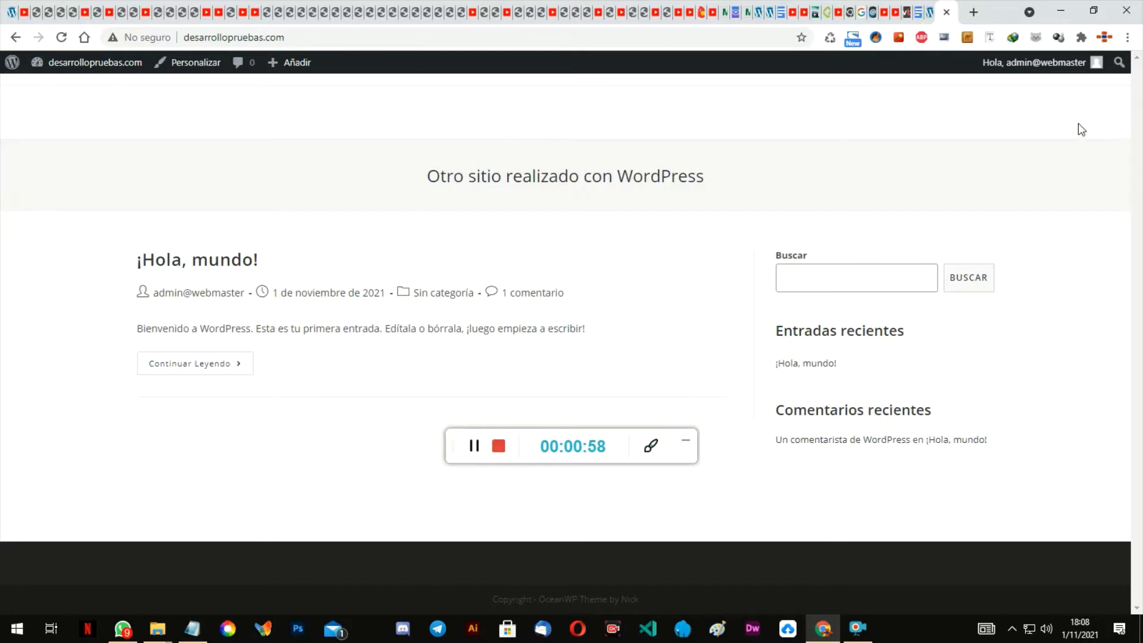
left_click(933, 13)
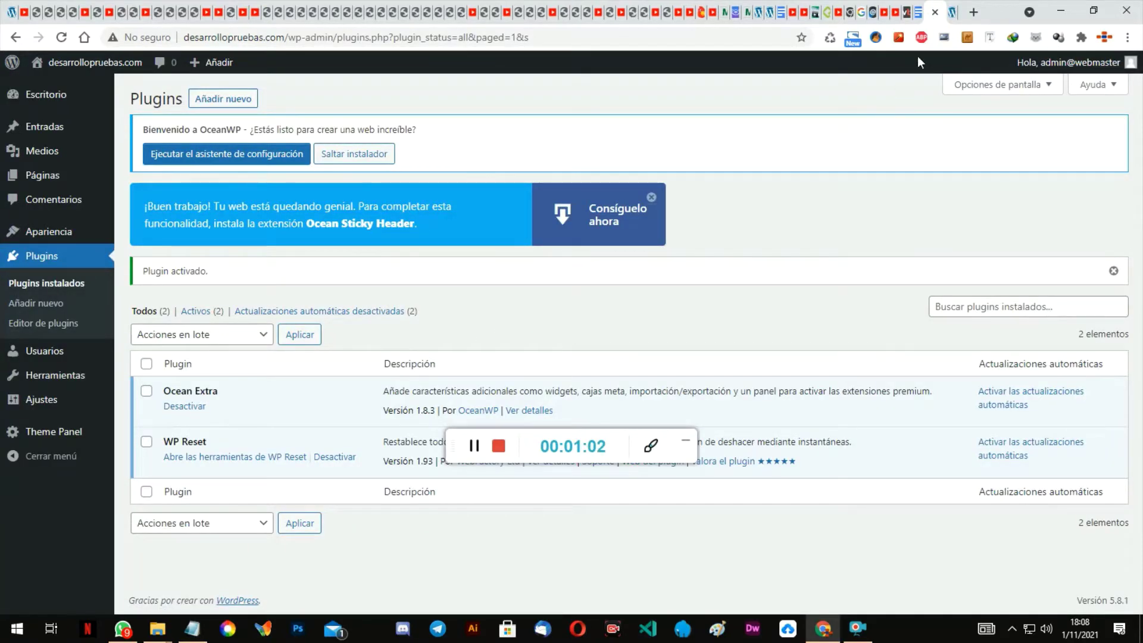
left_click(952, 13)
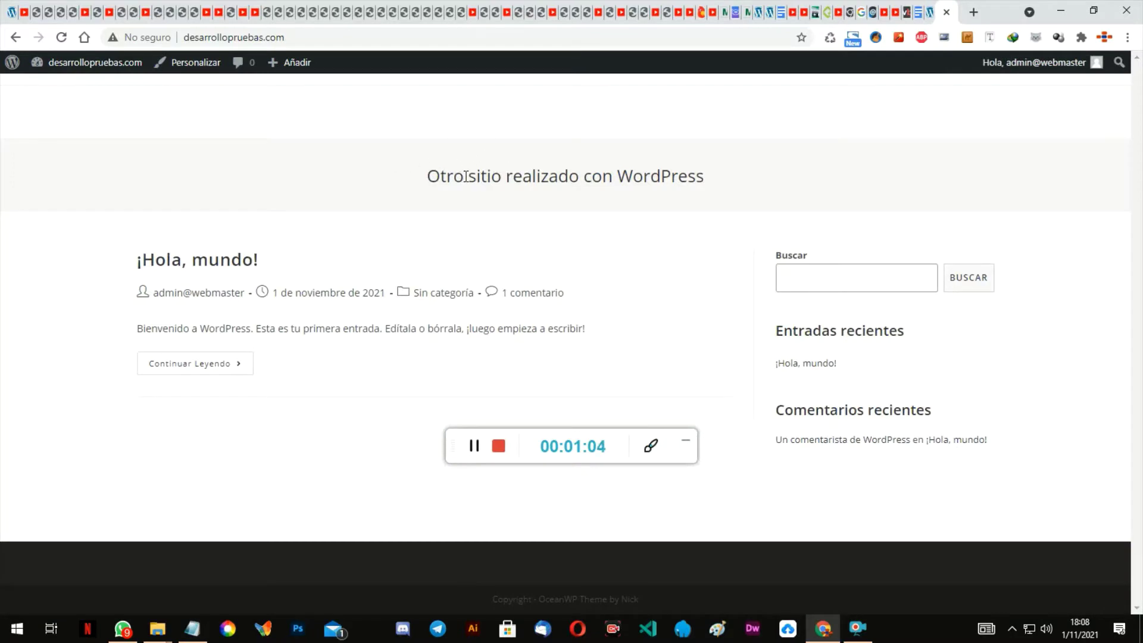
left_click(932, 18)
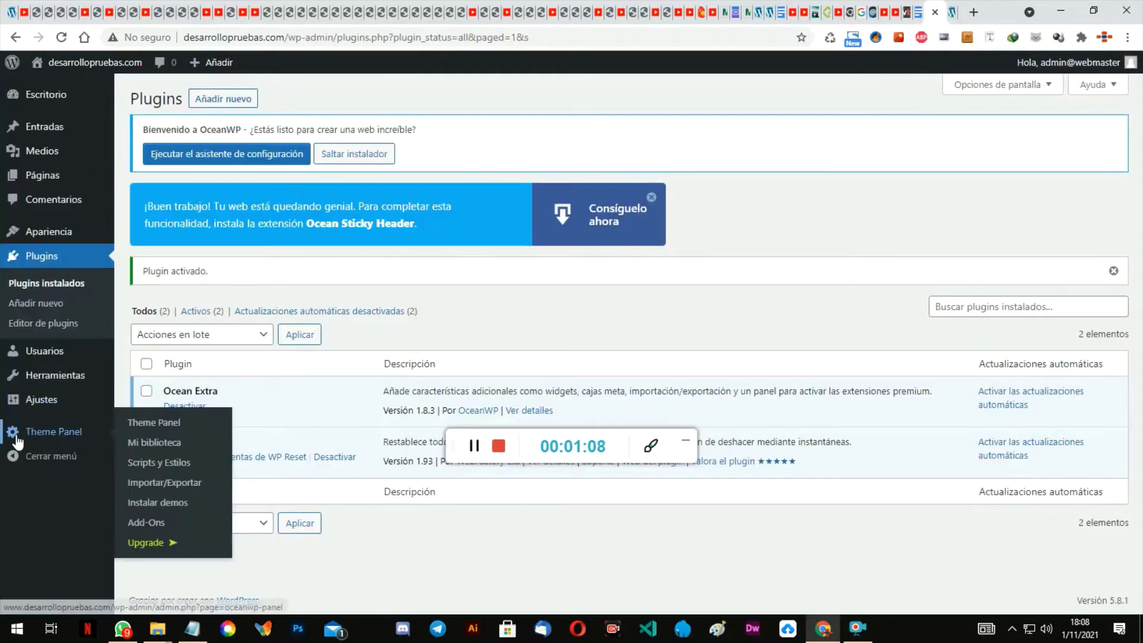
Step: Move all existing pages, Página de ejemplo and Política de privacidad, to the trash
mouse_move(35, 179)
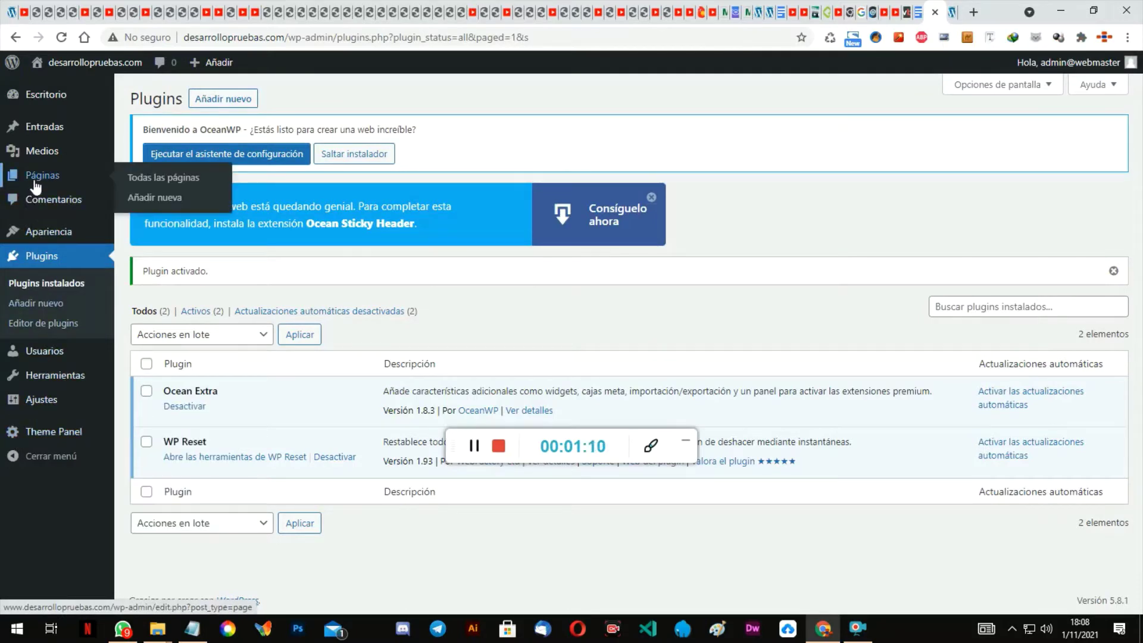
left_click(153, 179)
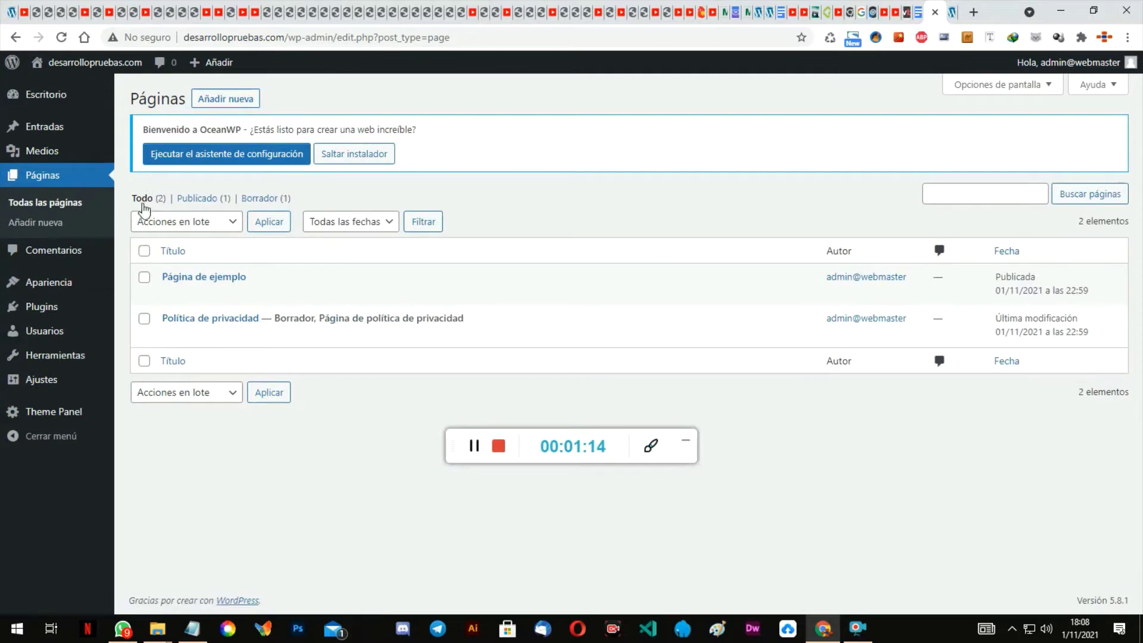
left_click(145, 250)
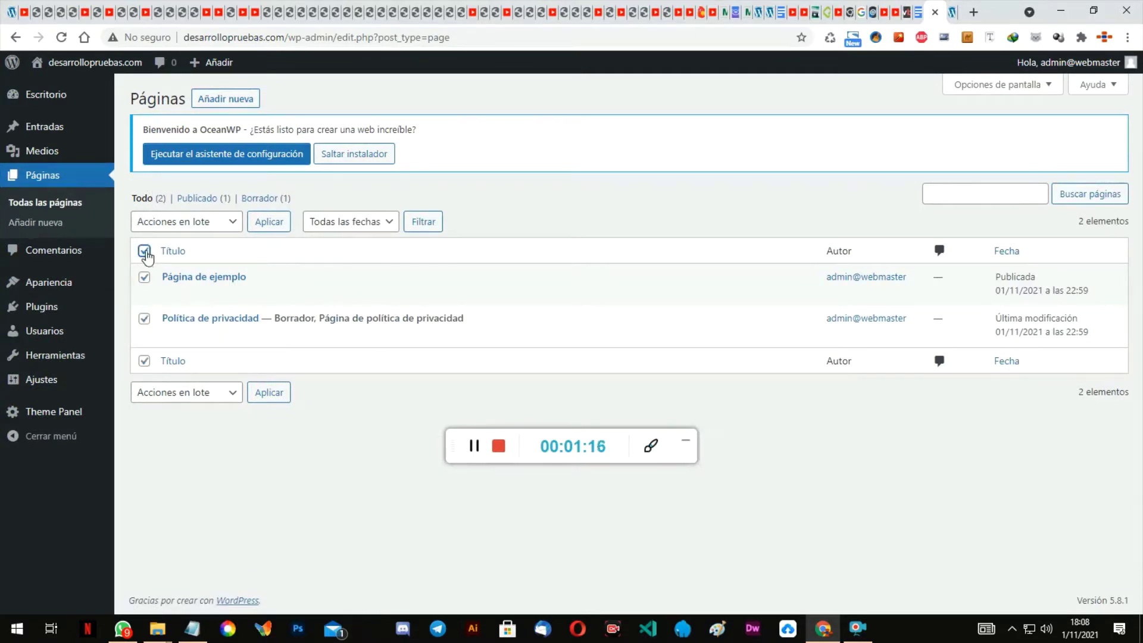
left_click(198, 396)
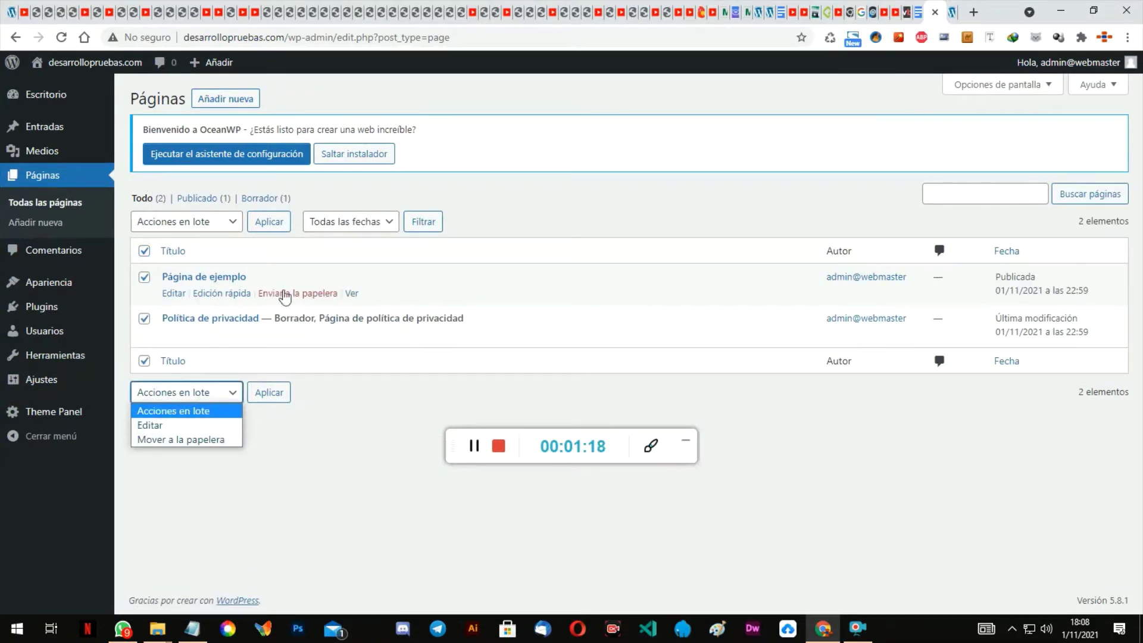
left_click(171, 440)
left_click(271, 392)
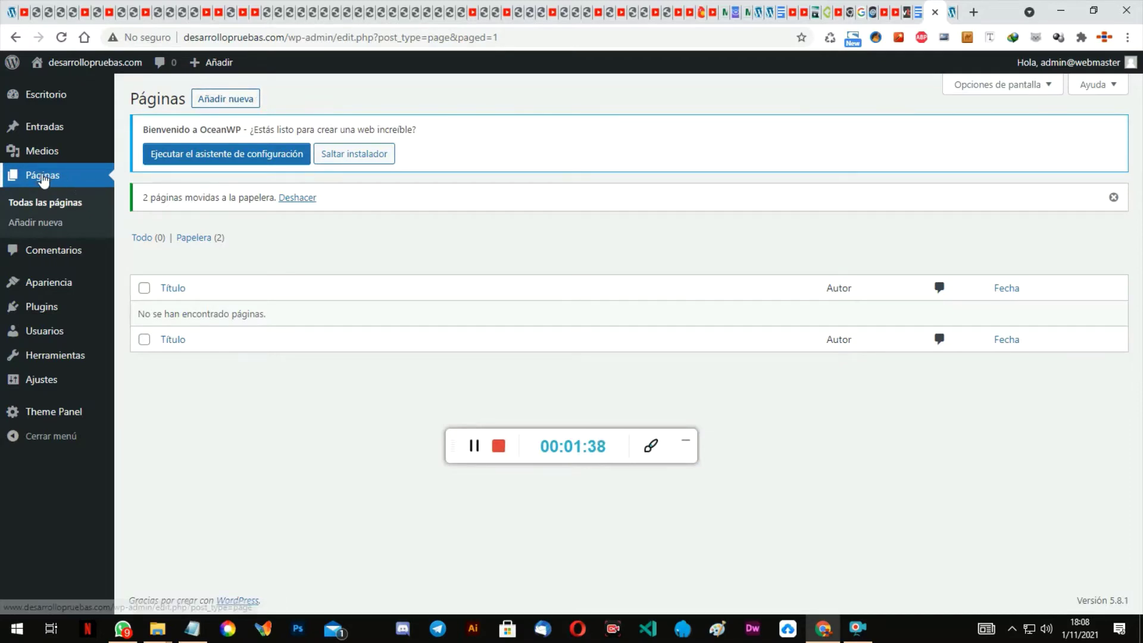
Step: Create a new page titled "inicio" and publish it
left_click(55, 229)
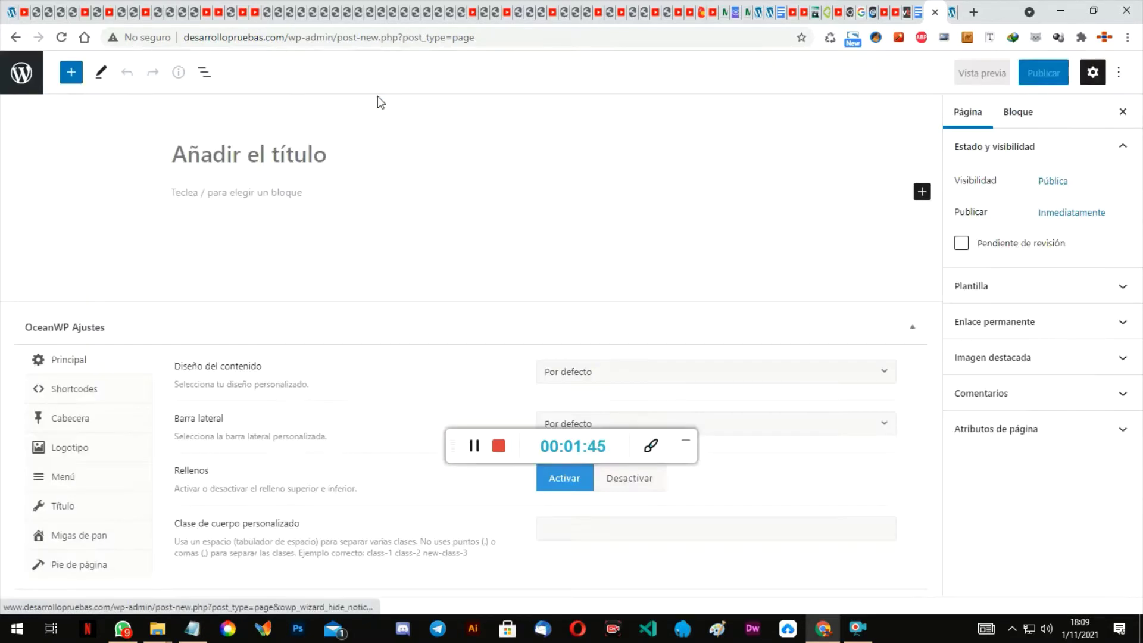
left_click(219, 135)
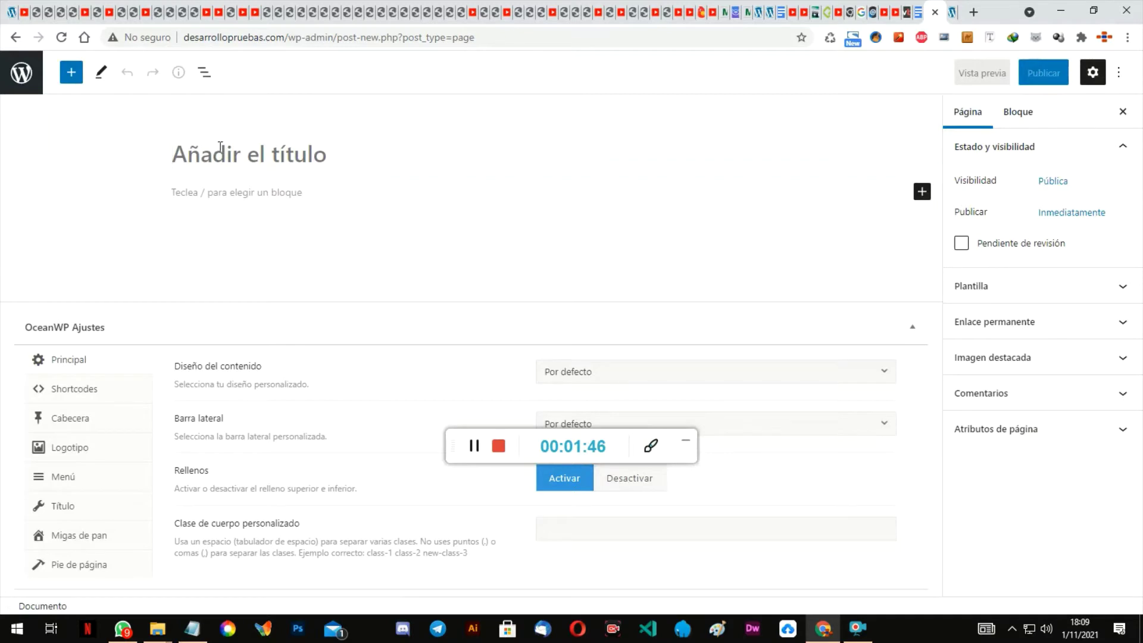
type("i")
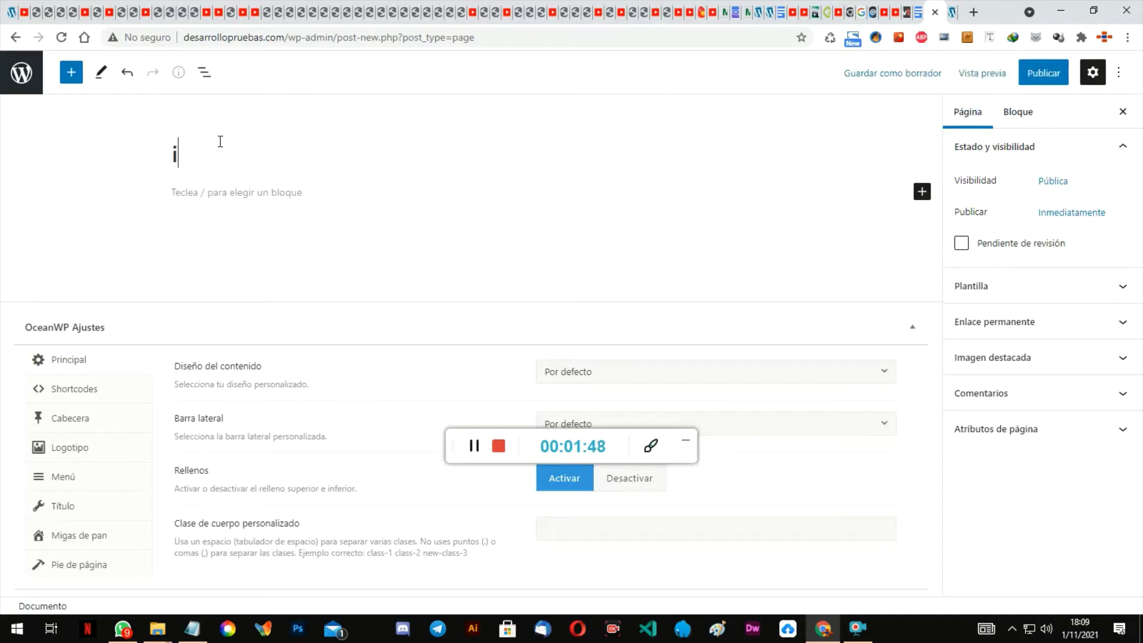
type("nicio")
left_click(1042, 72)
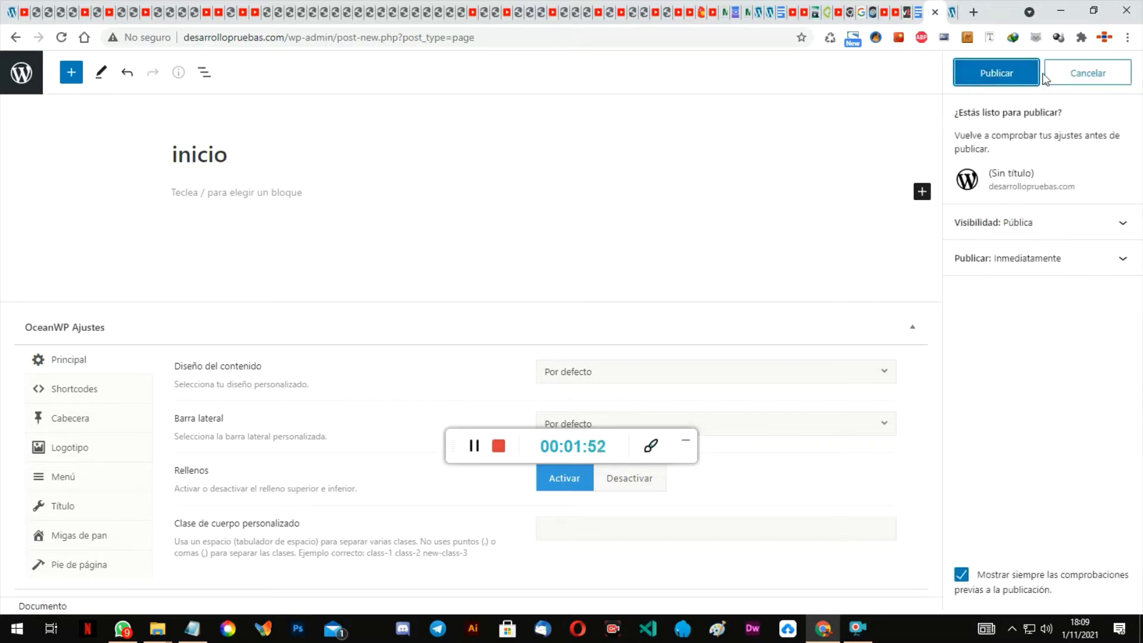
left_click(1003, 67)
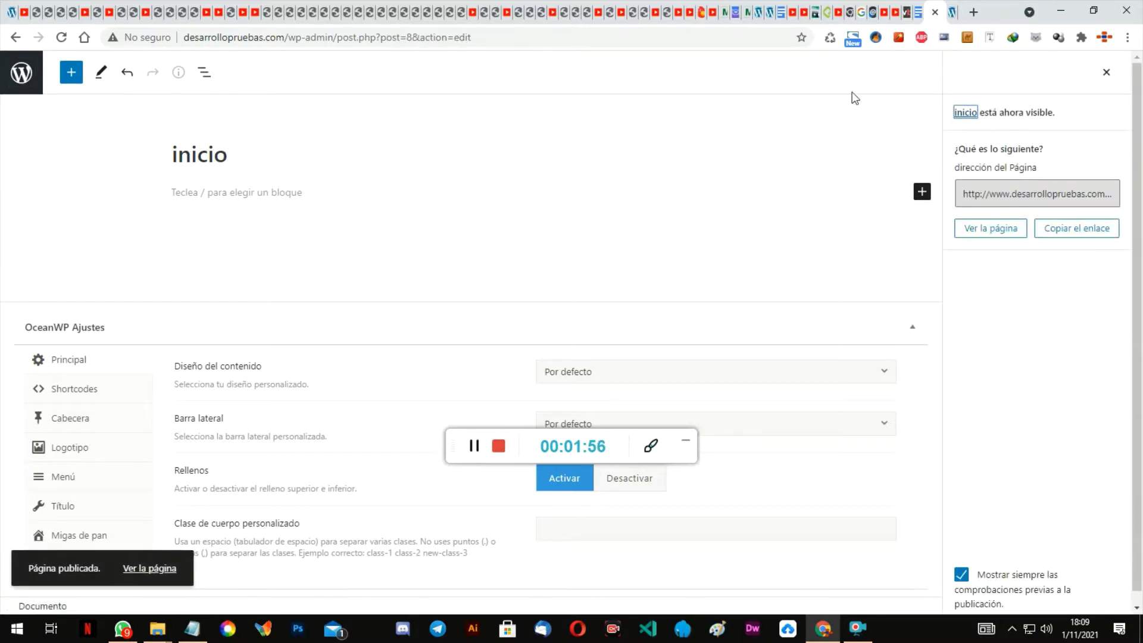
Step: Leave the page editor and skip the OceanWP setup installer
left_click(15, 84)
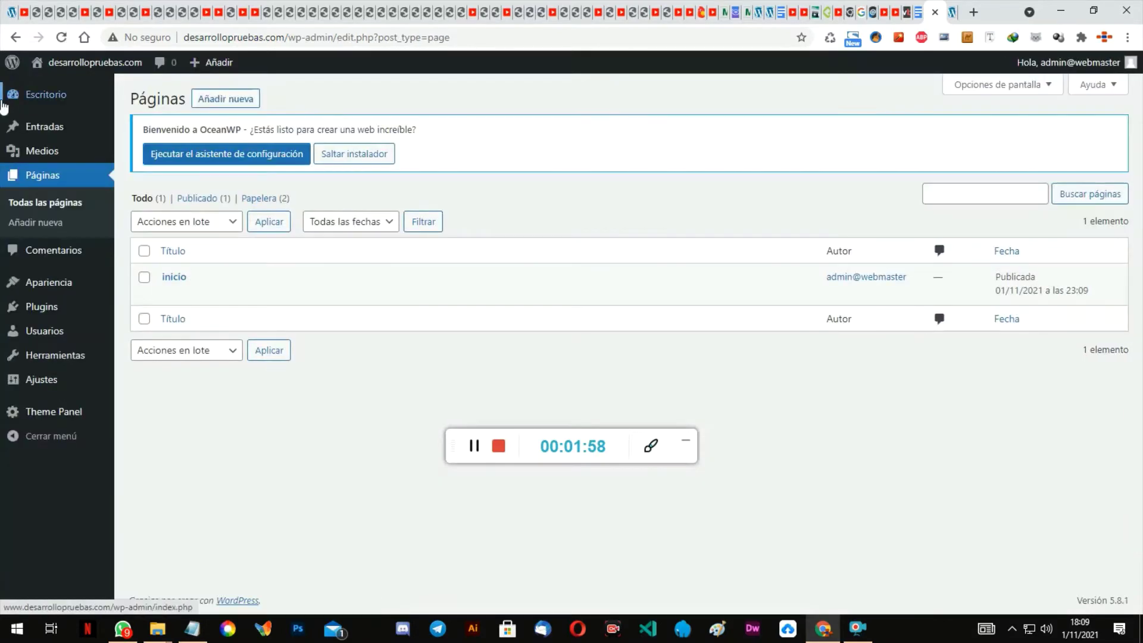
left_click(379, 153)
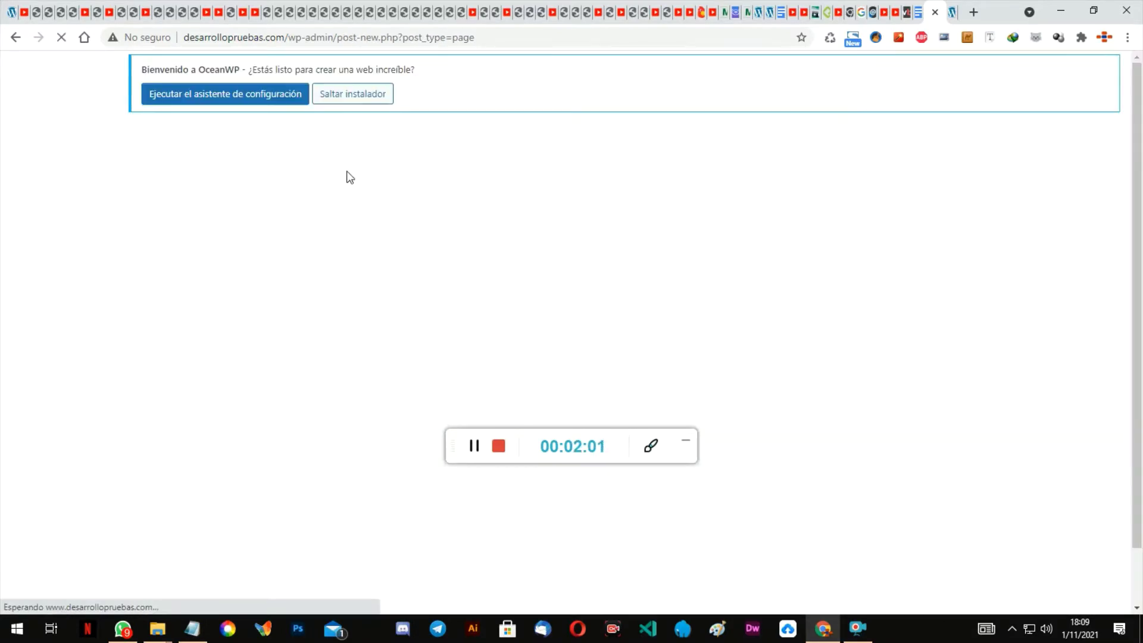
left_click(345, 102)
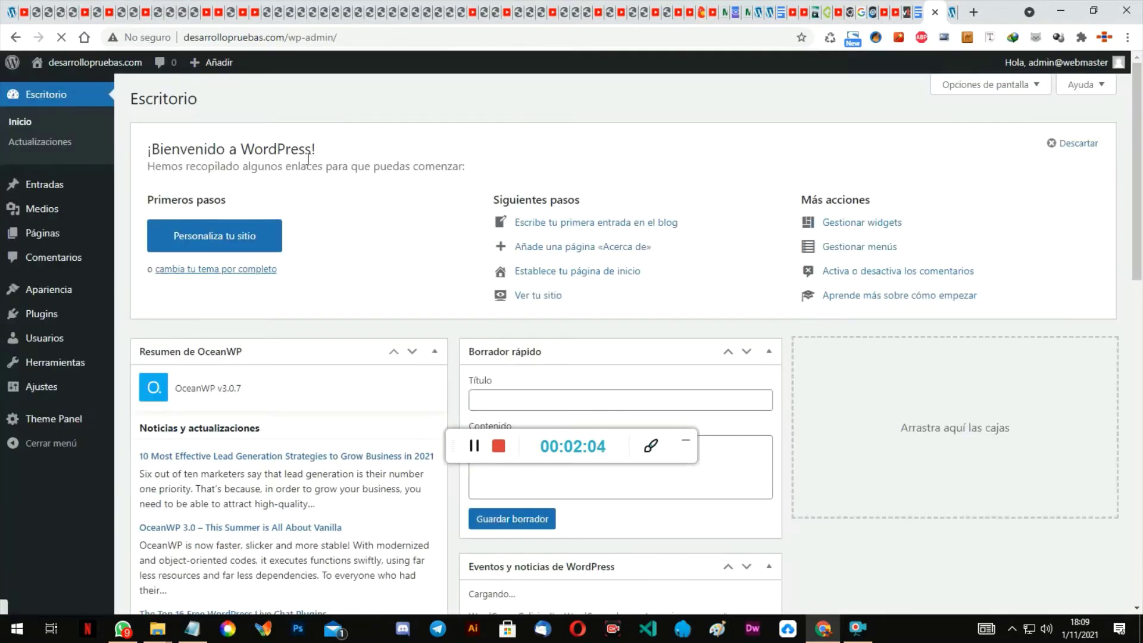
Step: Create a page titled "quienes somos", publish it and return to the list of pages
mouse_move(44, 196)
mouse_move(42, 234)
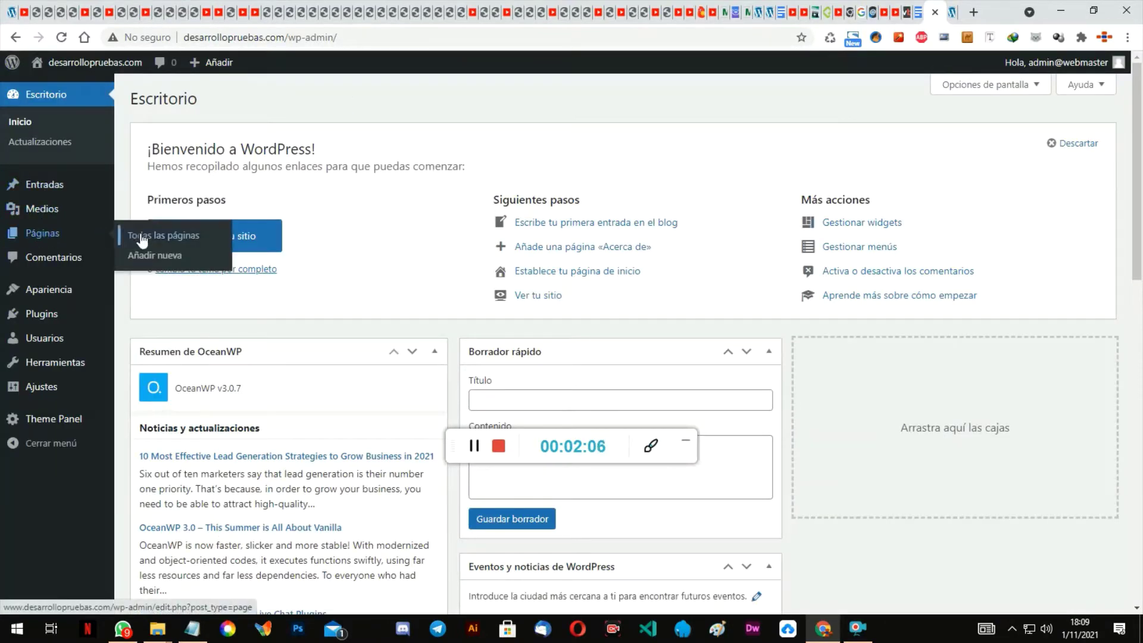
left_click(154, 258)
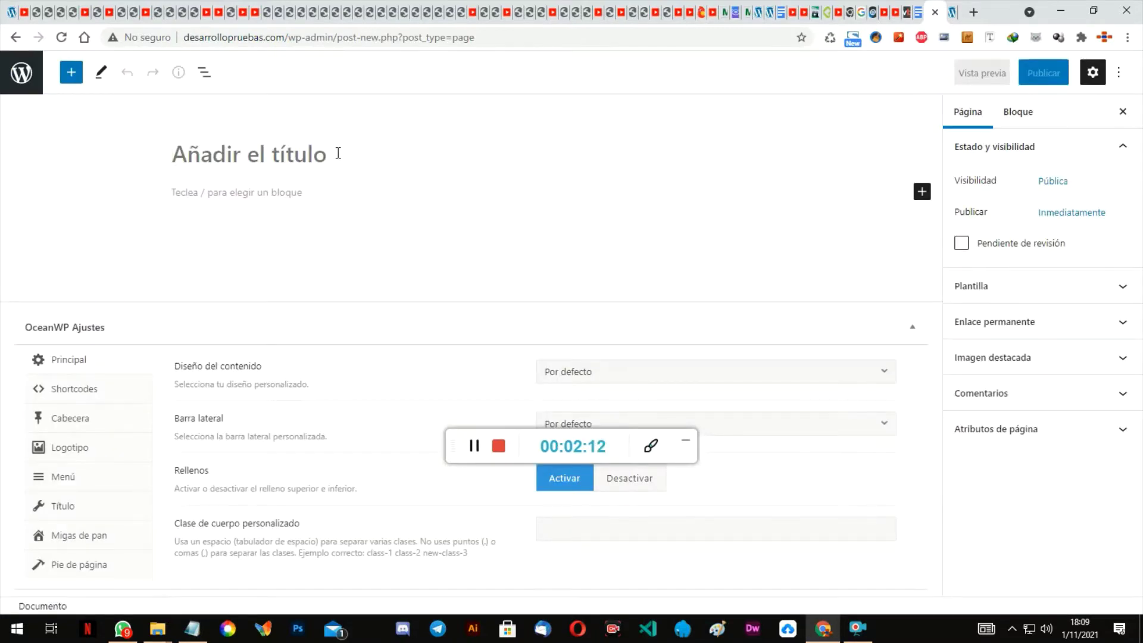
type("quie")
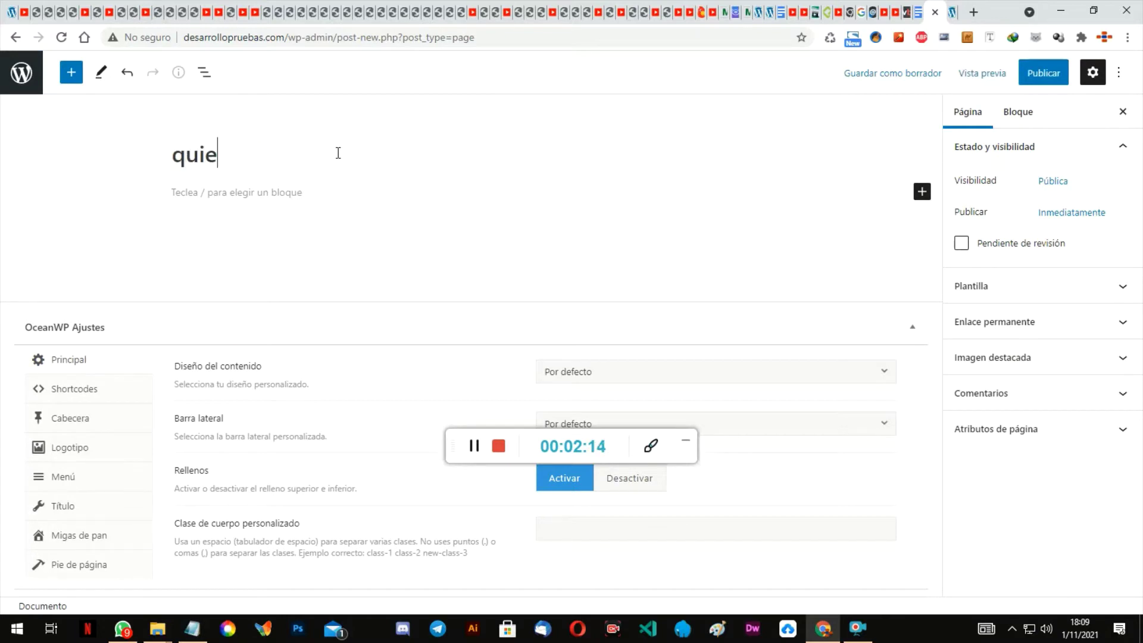
type("nes somos")
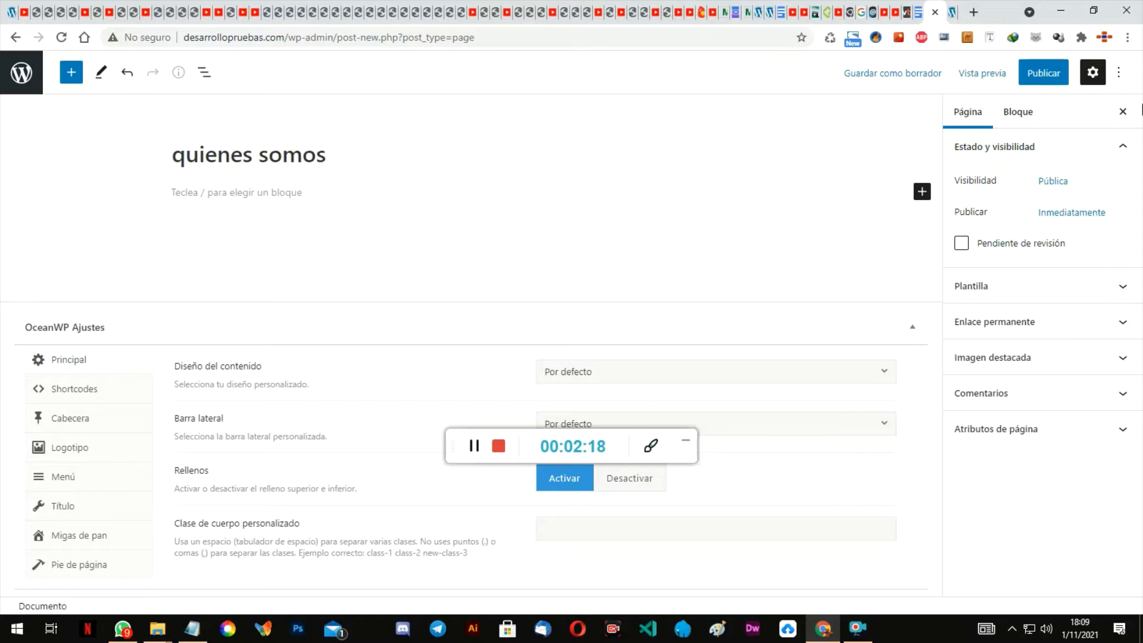
left_click(1043, 72)
left_click(1013, 72)
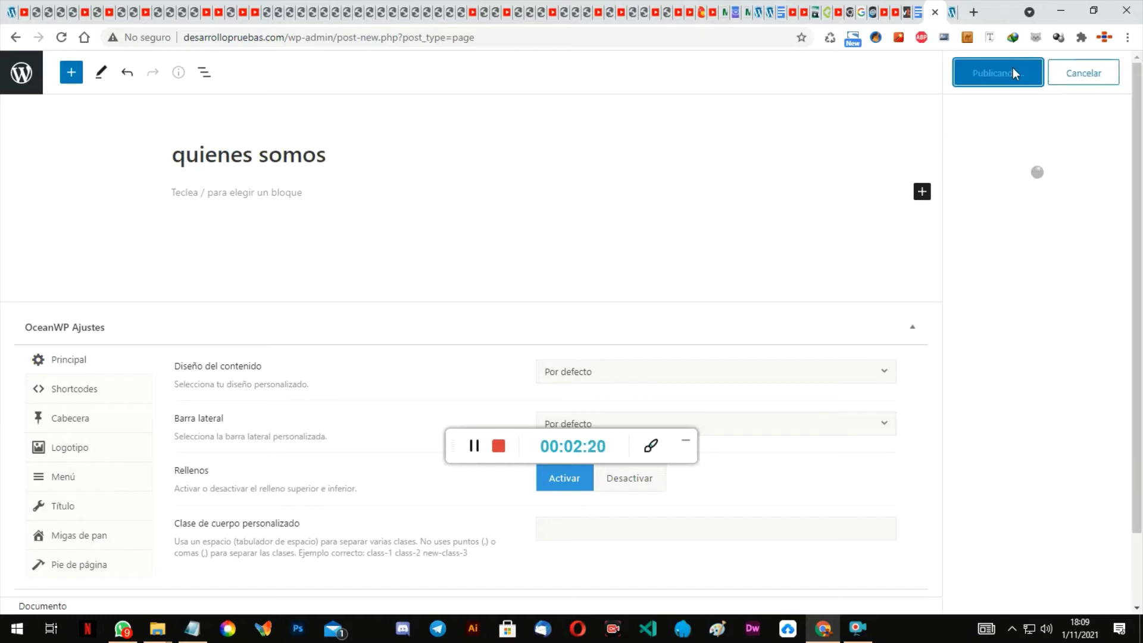
left_click(22, 83)
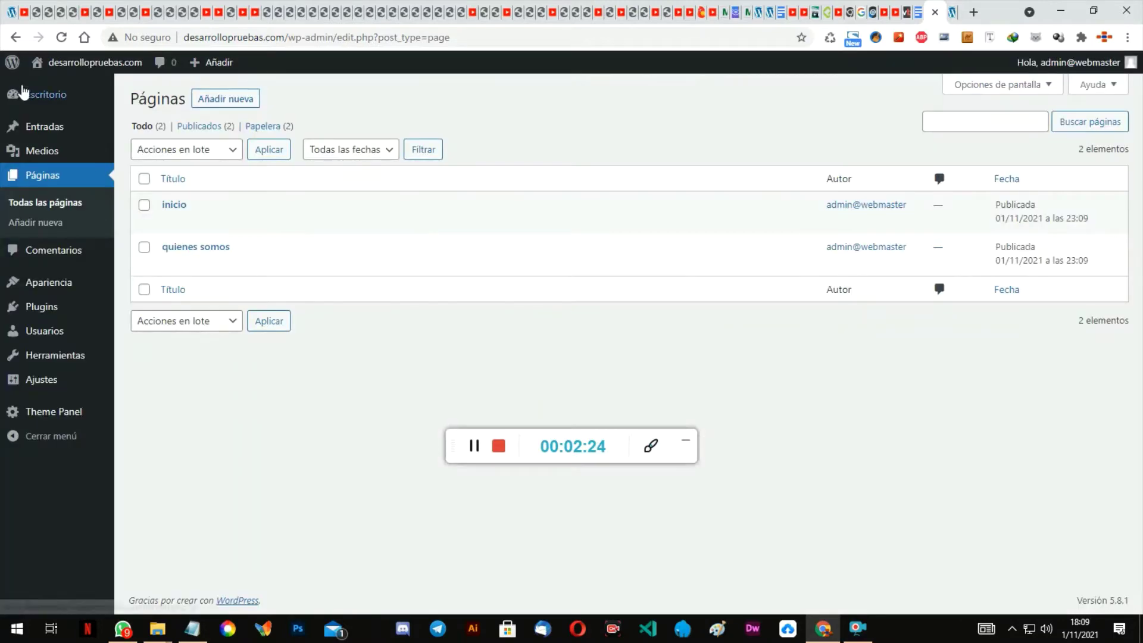
Step: Create a page titled "servicios", publish it and return to the list of pages
left_click(227, 101)
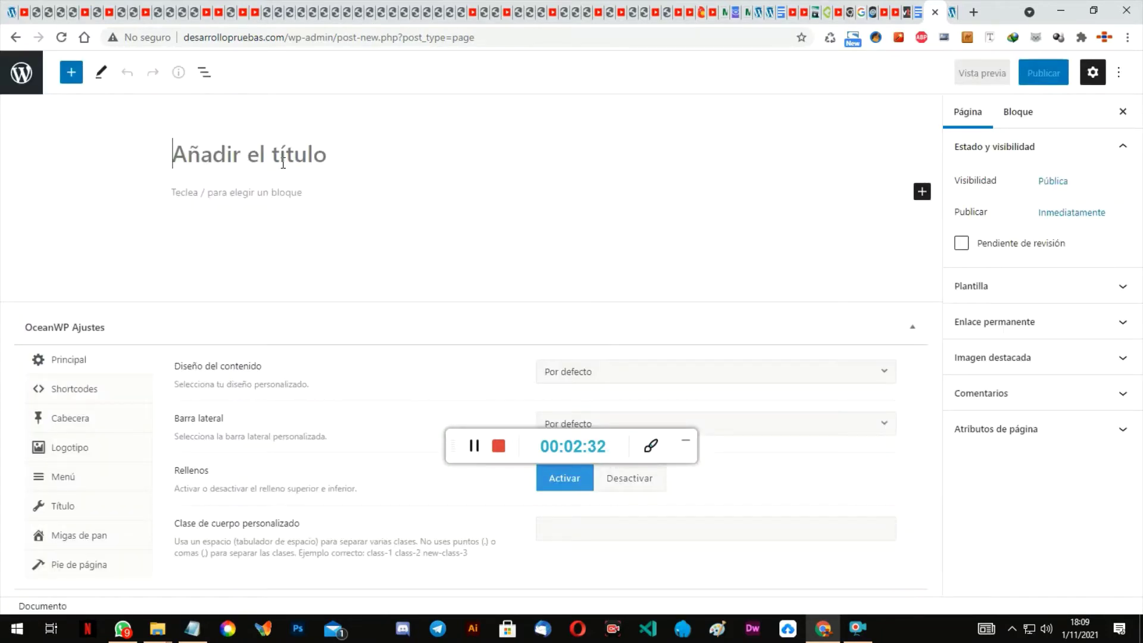
type("se")
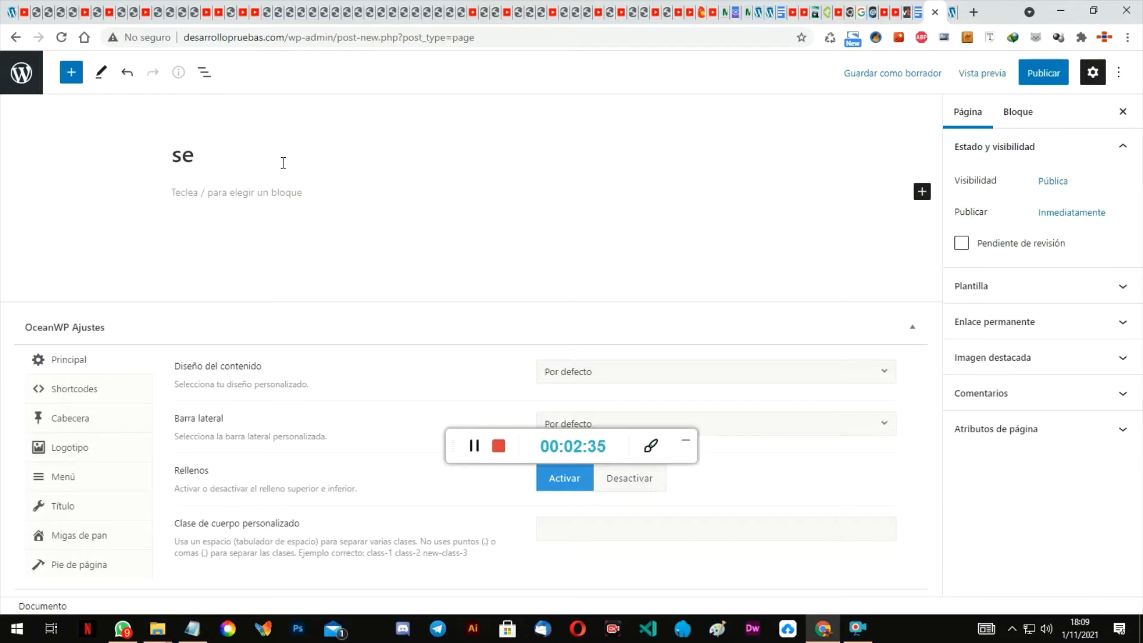
type("rvicios")
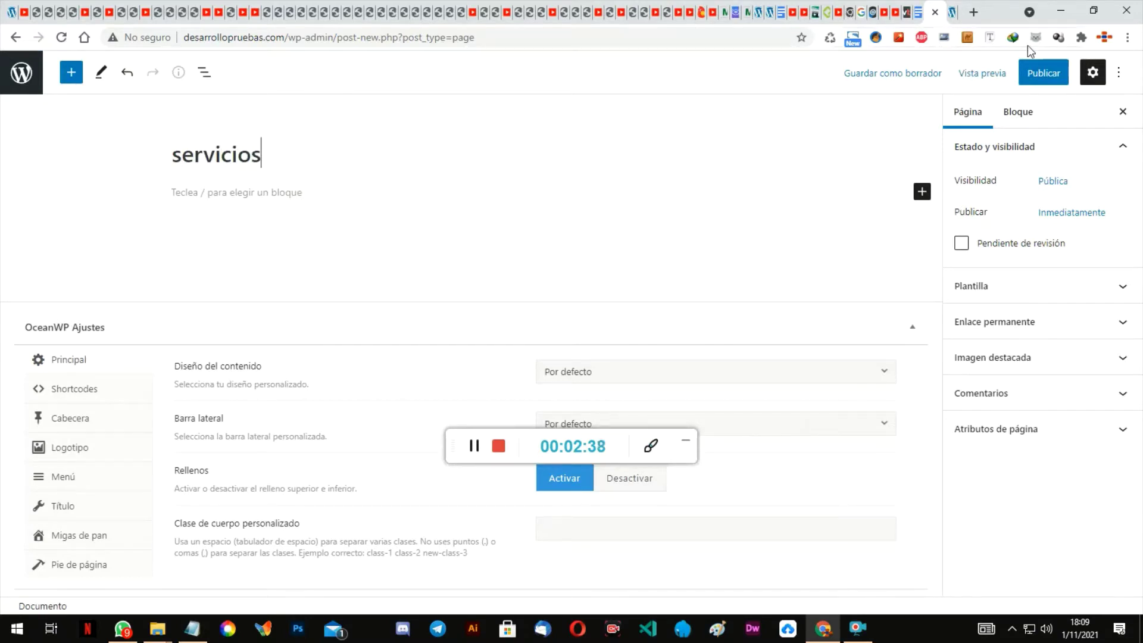
left_click(1043, 73)
left_click(995, 72)
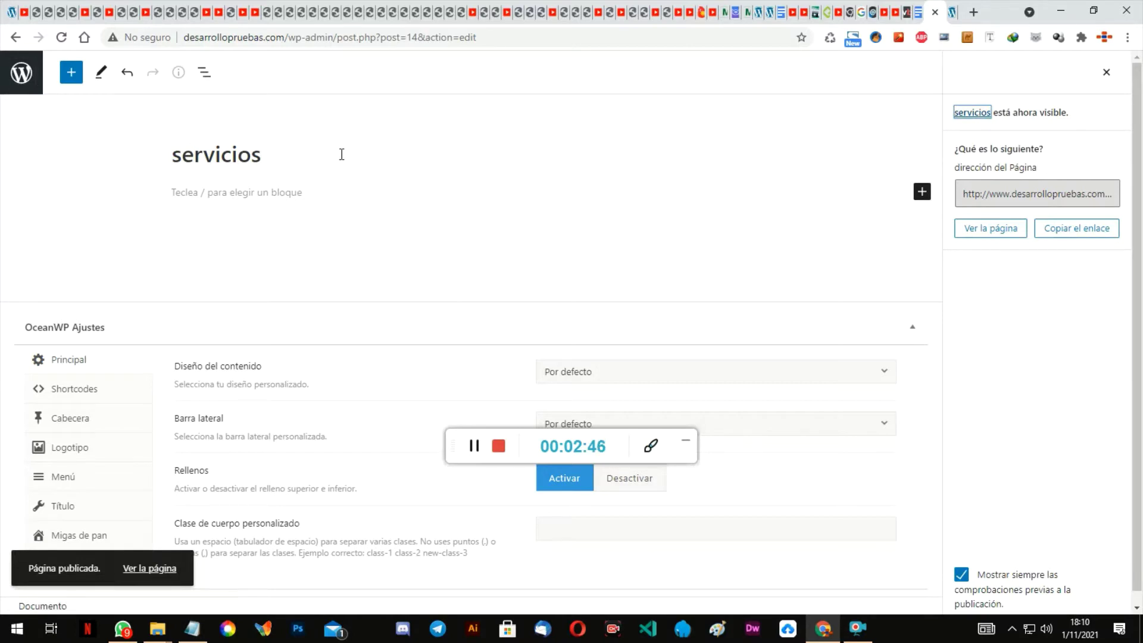
left_click(36, 88)
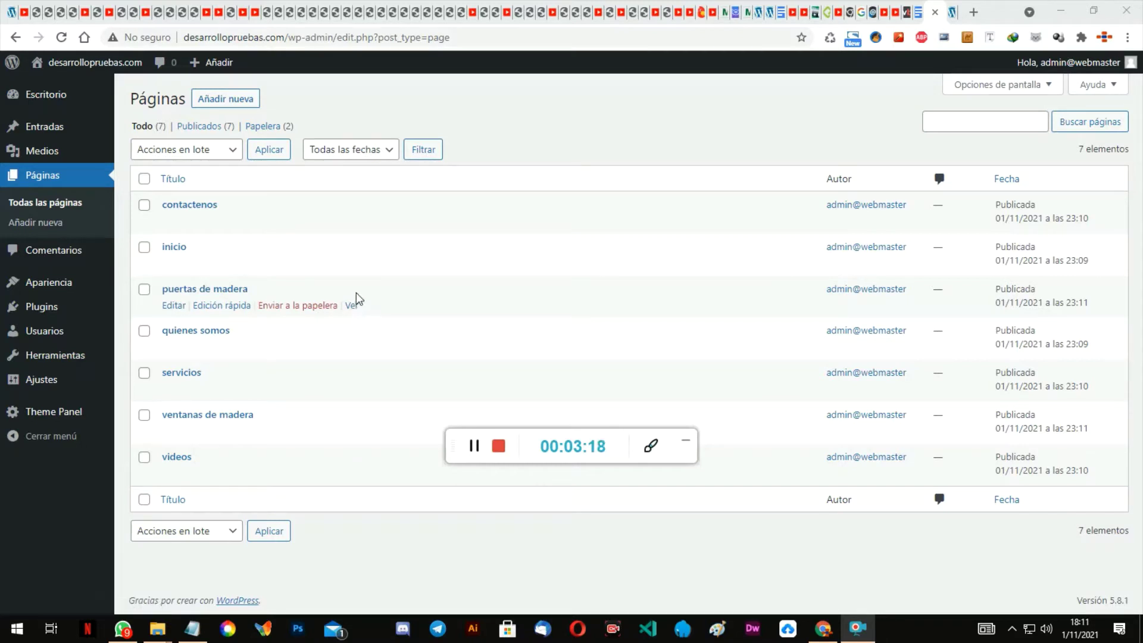
Step: Open the navigation menu settings and name the new menu MenuPrincipal
mouse_move(55, 287)
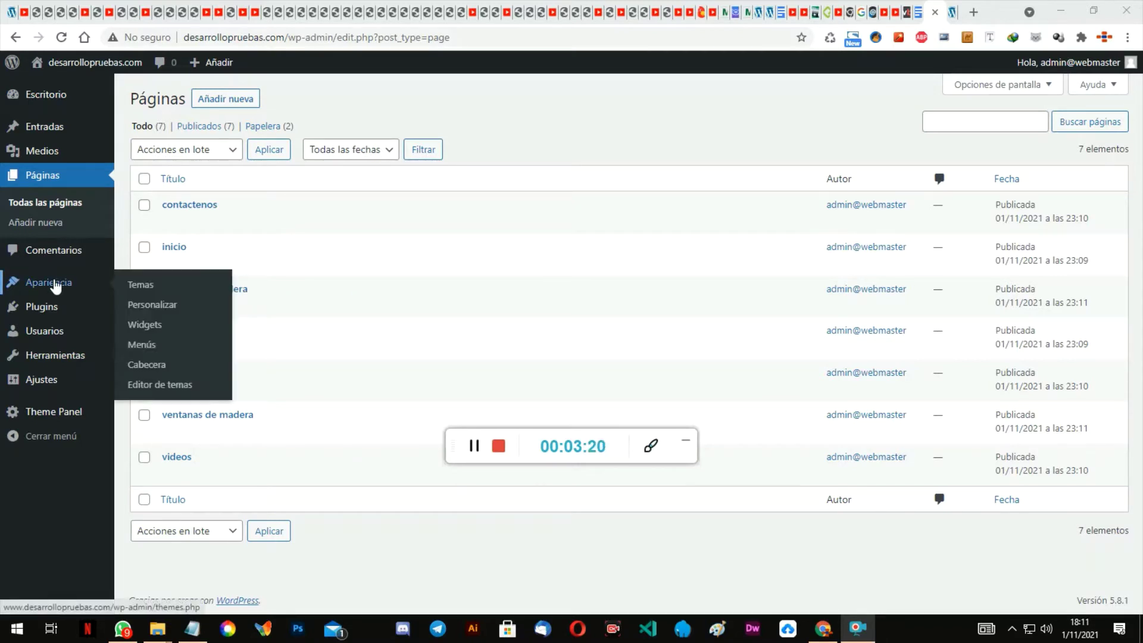
left_click(141, 353)
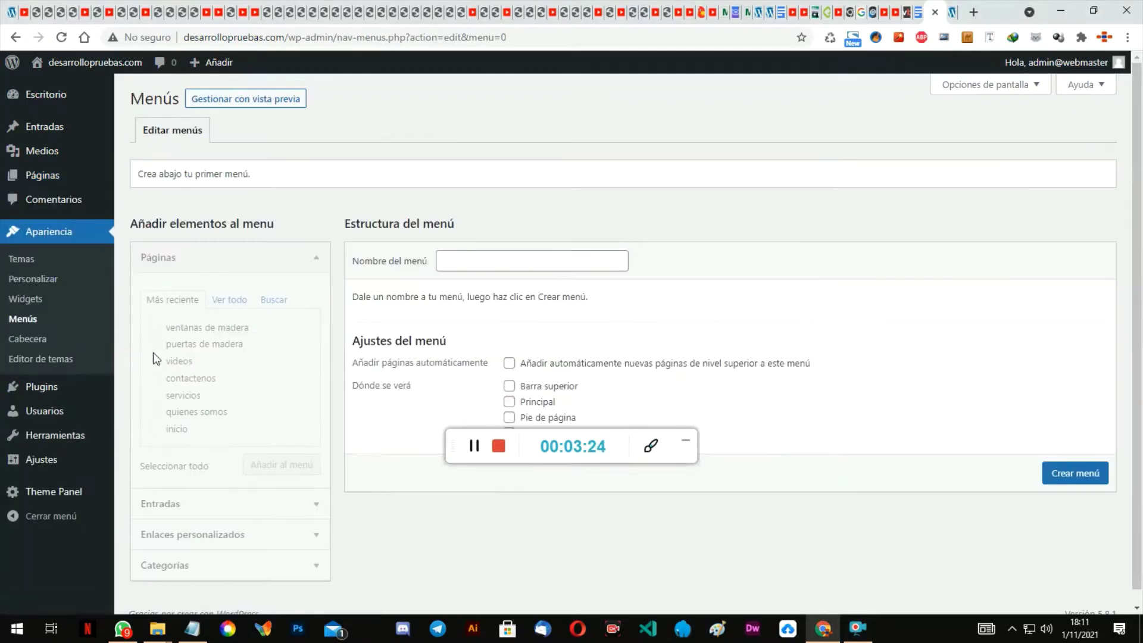
left_click(498, 449)
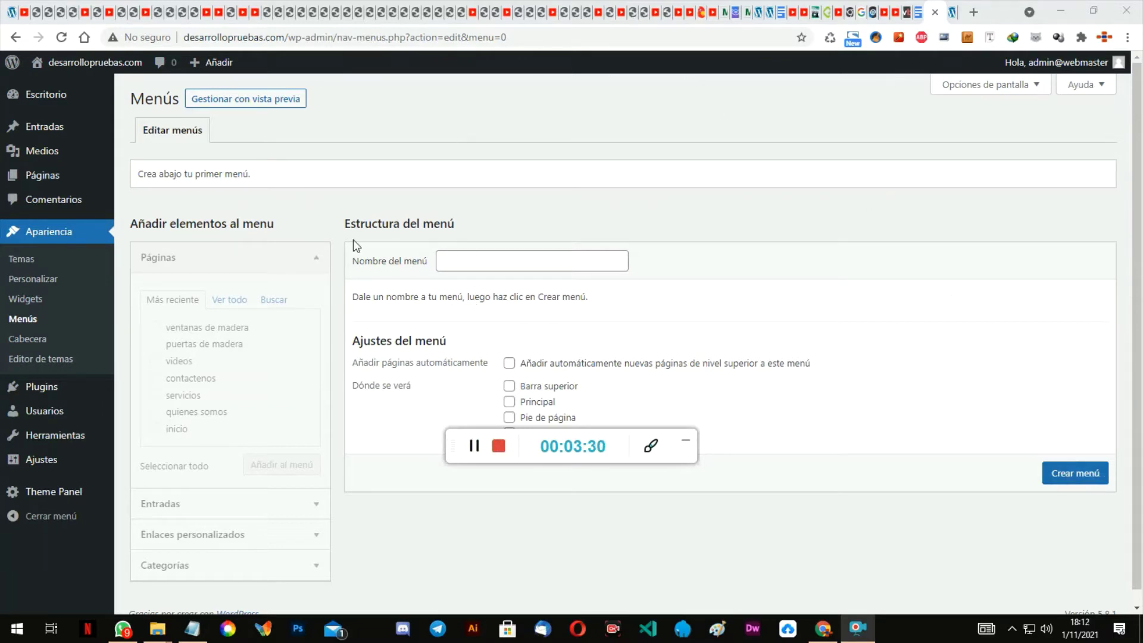
left_click(502, 252)
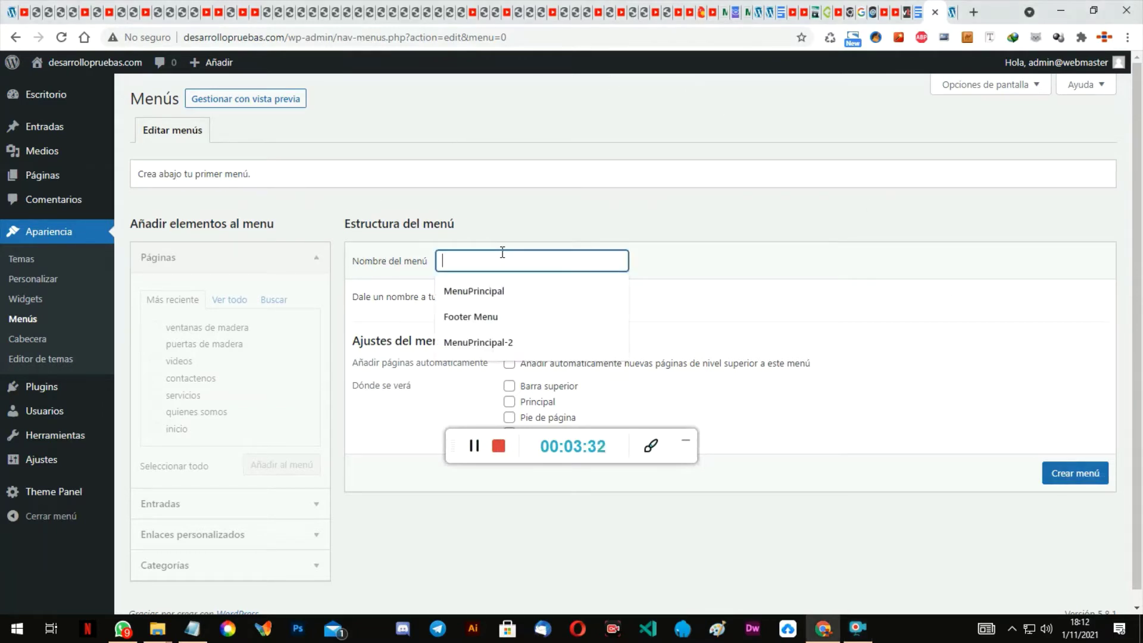
left_click(472, 288)
scroll(714, 262, "down", 1)
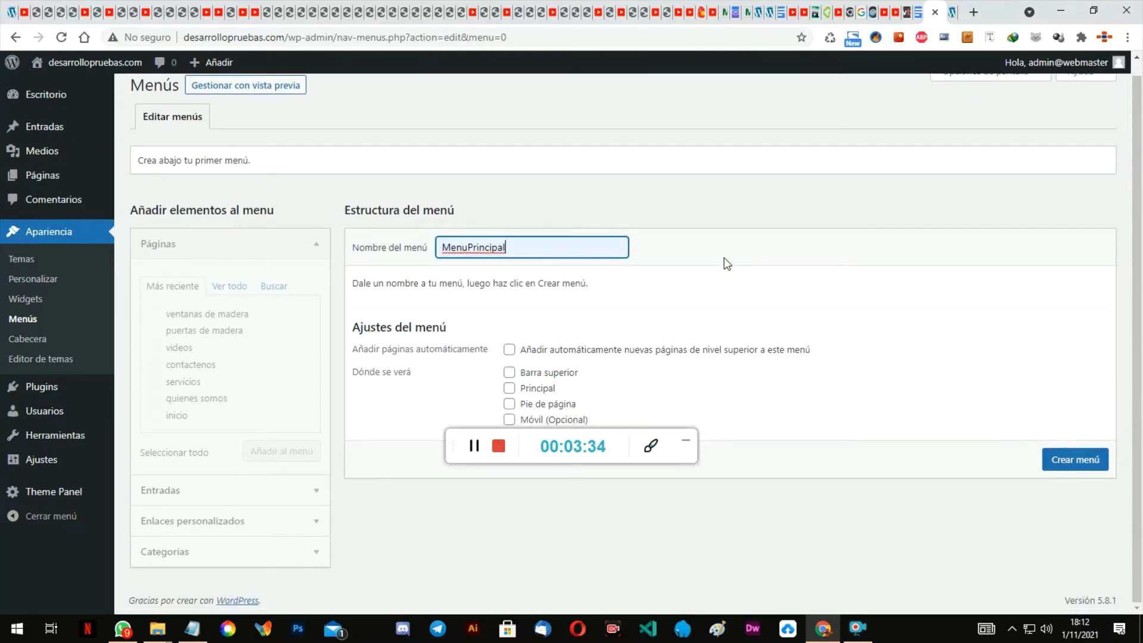
left_click_drag(629, 434, 616, 465)
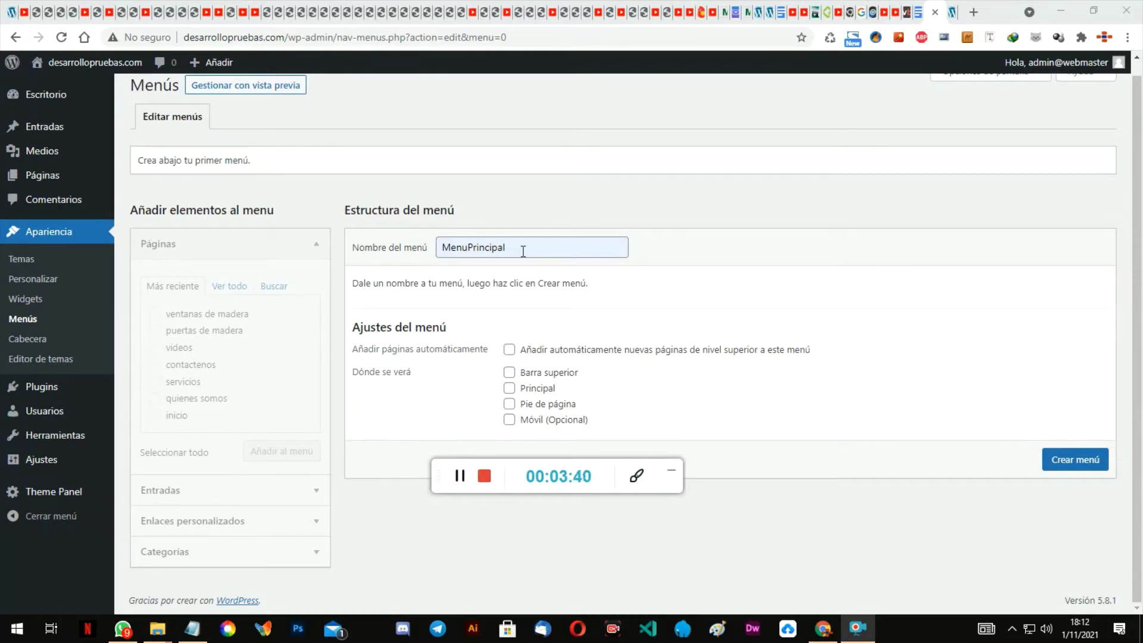
left_click(510, 375)
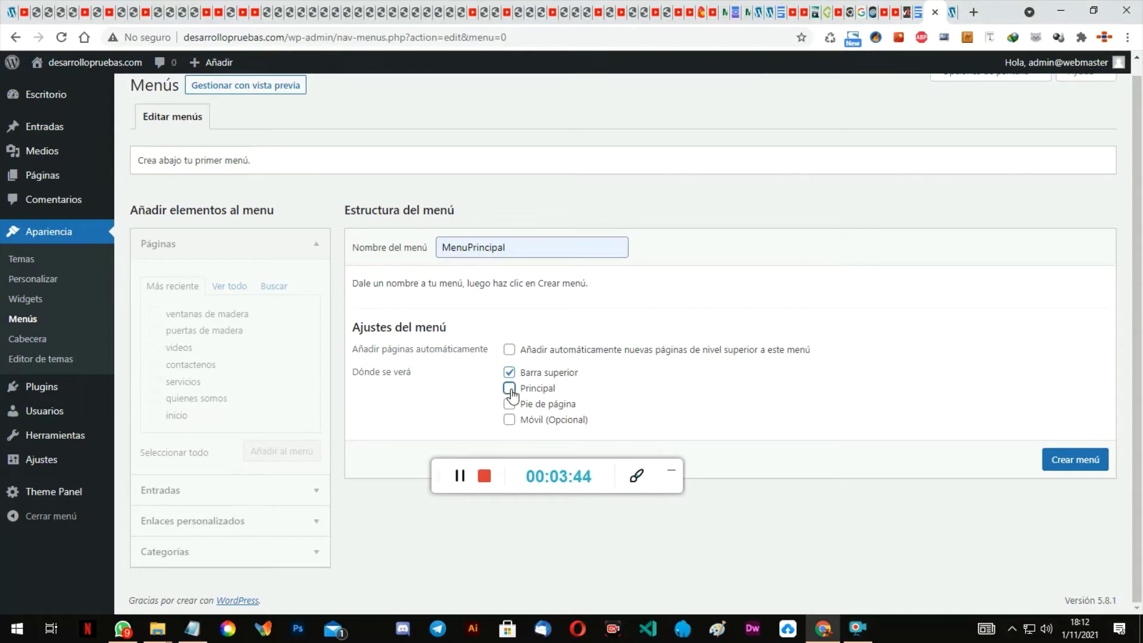
left_click(509, 390)
left_click(510, 372)
left_click(510, 389)
left_click(509, 389)
left_click(951, 12)
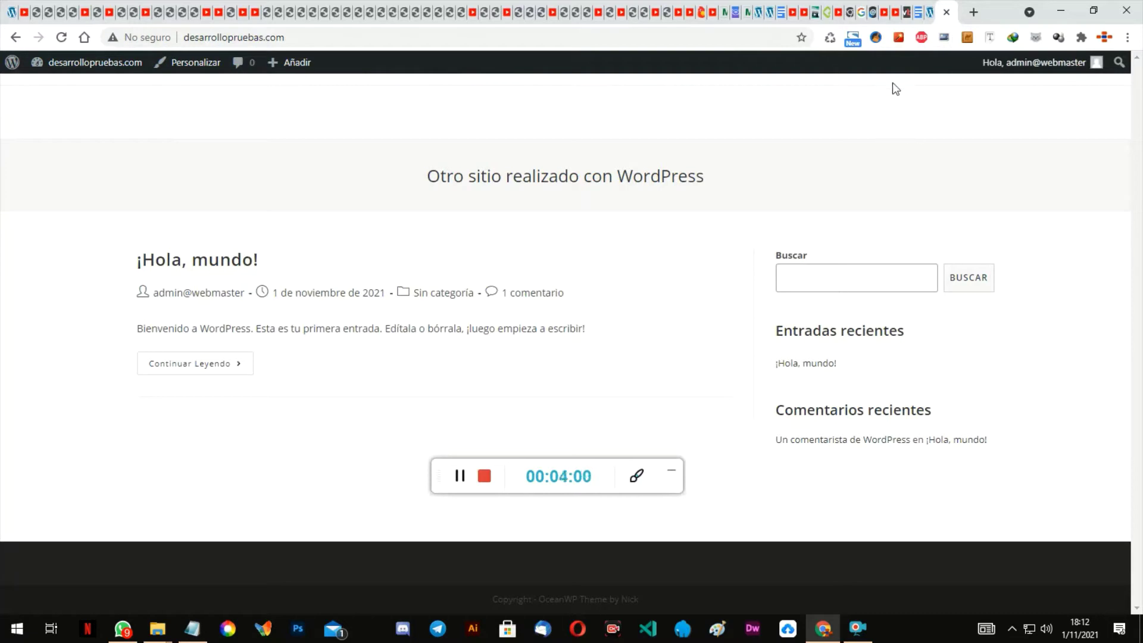
left_click(919, 11)
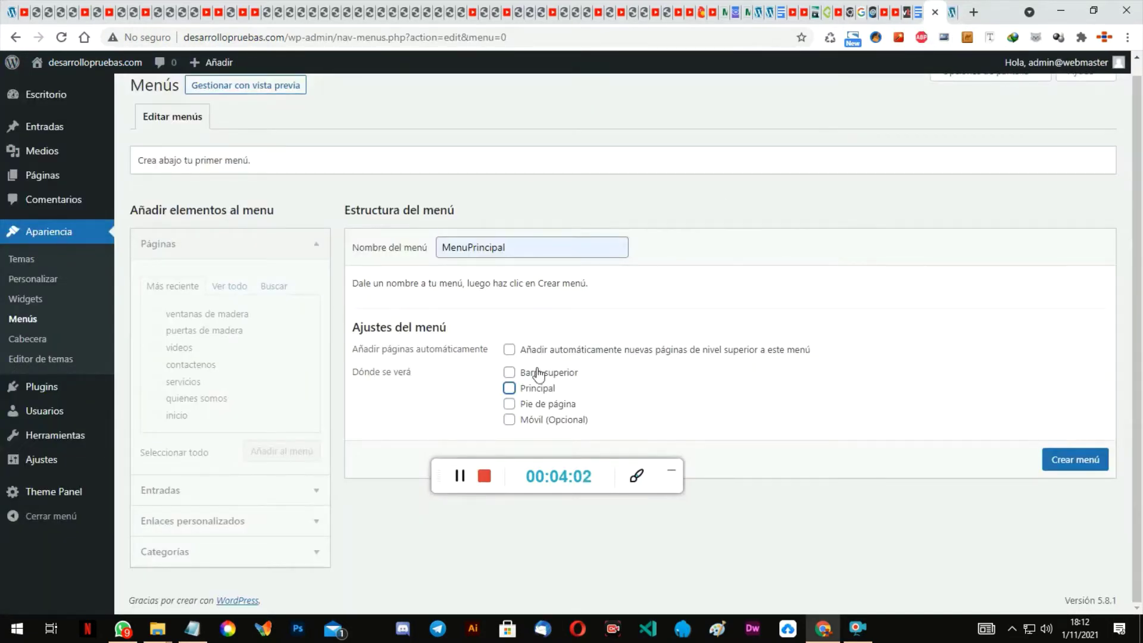
Step: Set the menu's display location to Principal and create the menu
left_click(509, 388)
left_click(951, 13)
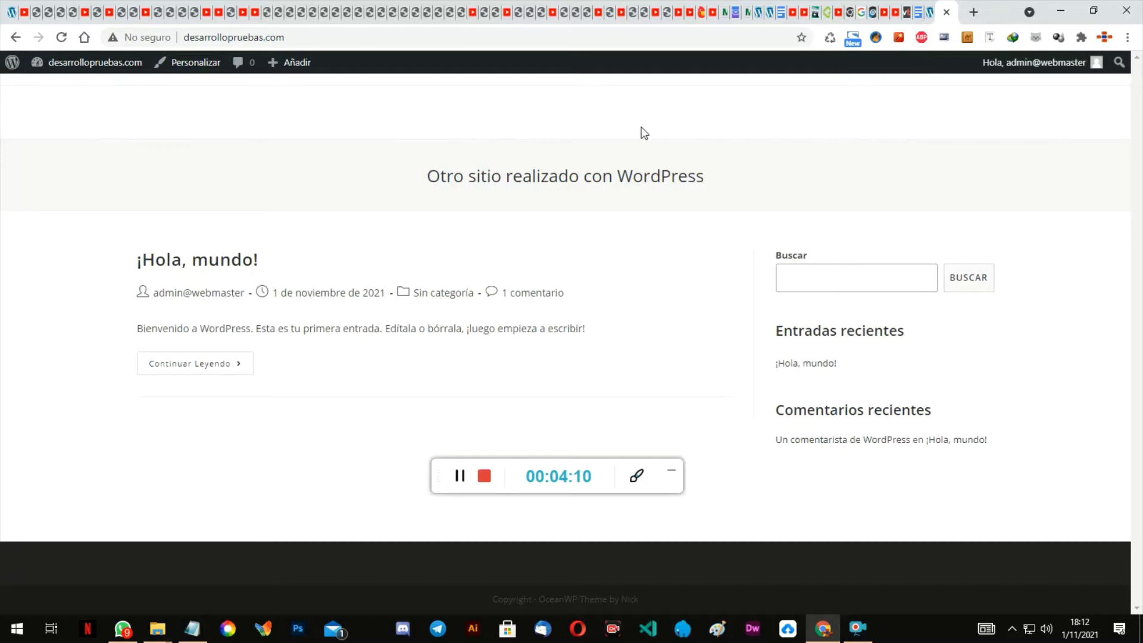
left_click(931, 13)
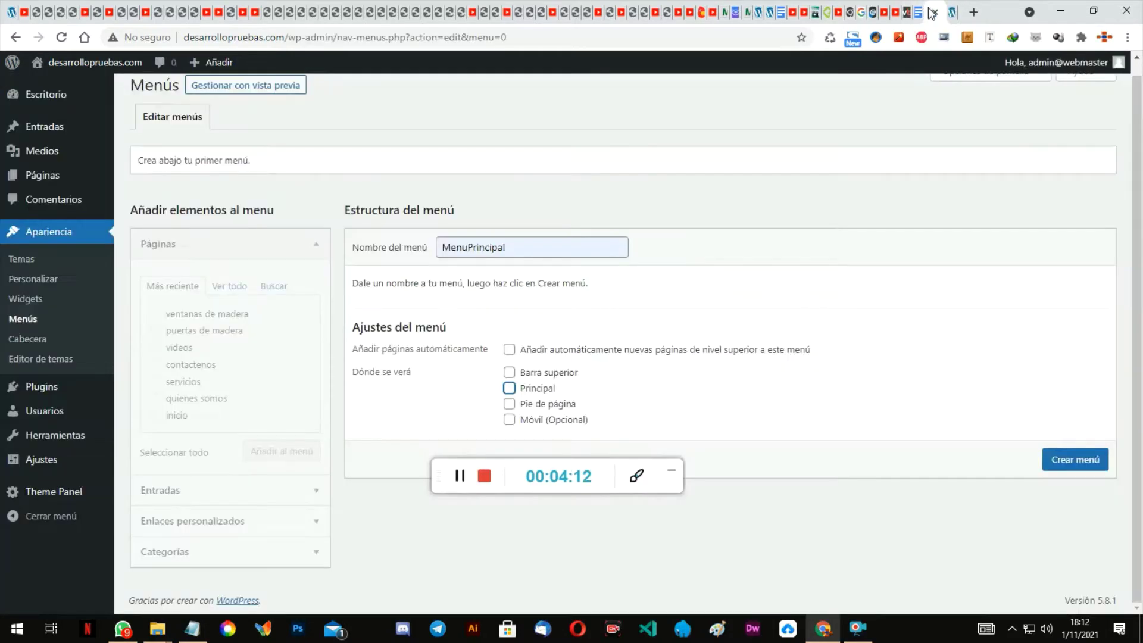
left_click(953, 20)
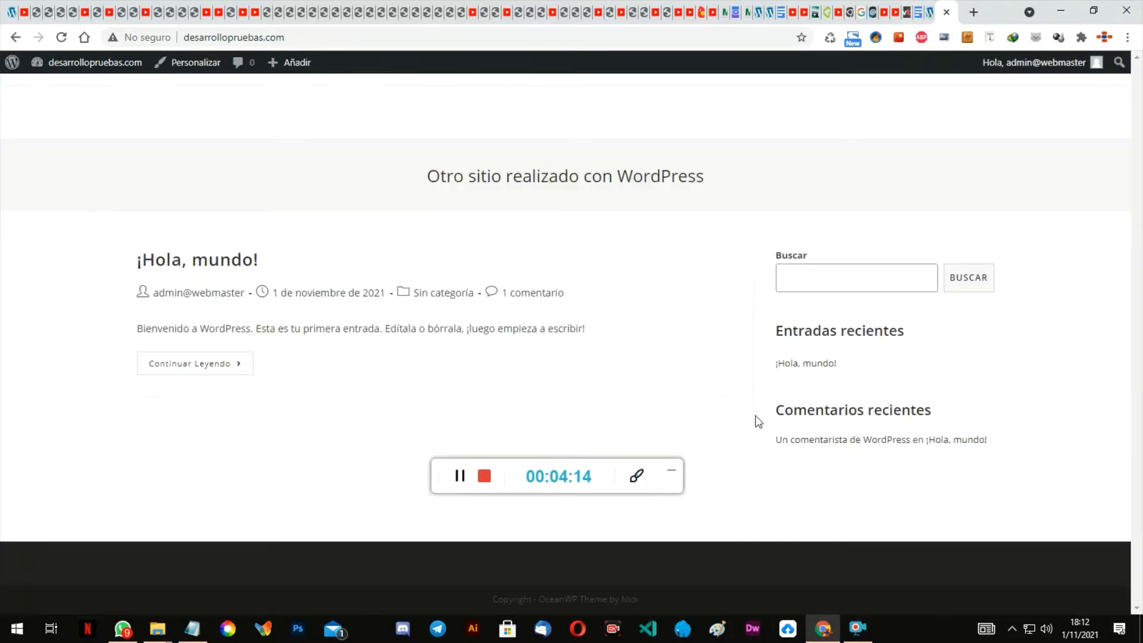
left_click(932, 20)
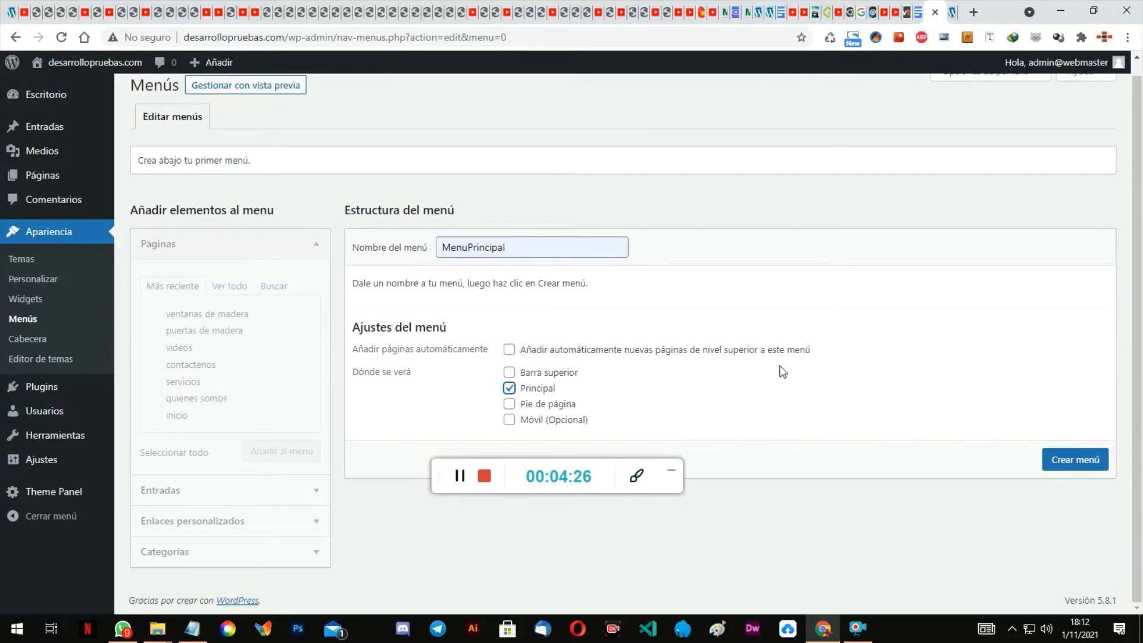
scroll(780, 366, "up", 1)
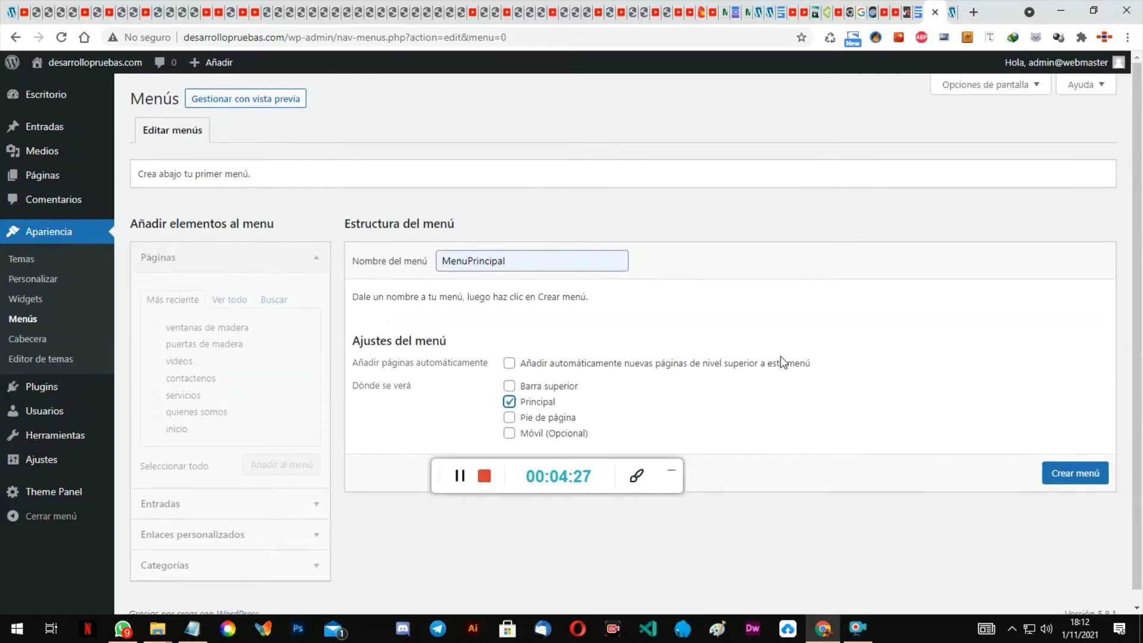
left_click(1065, 485)
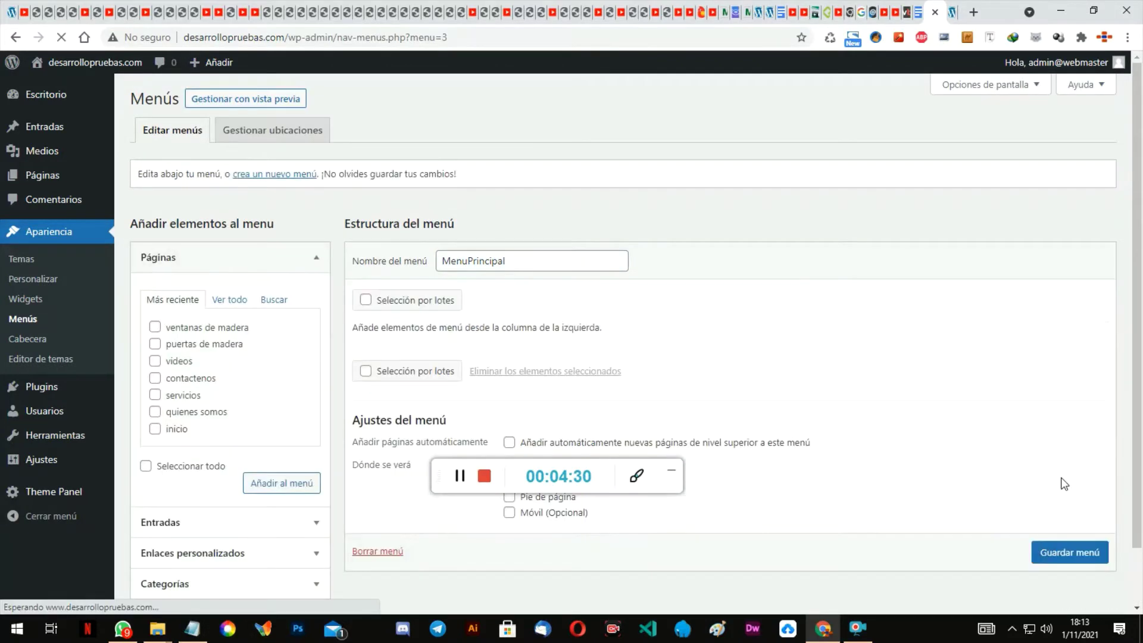
Step: Add the pages inicio, quienes somos, servicios, contactenos and videos to MenuPrincipal
scroll(956, 303, "down", 1)
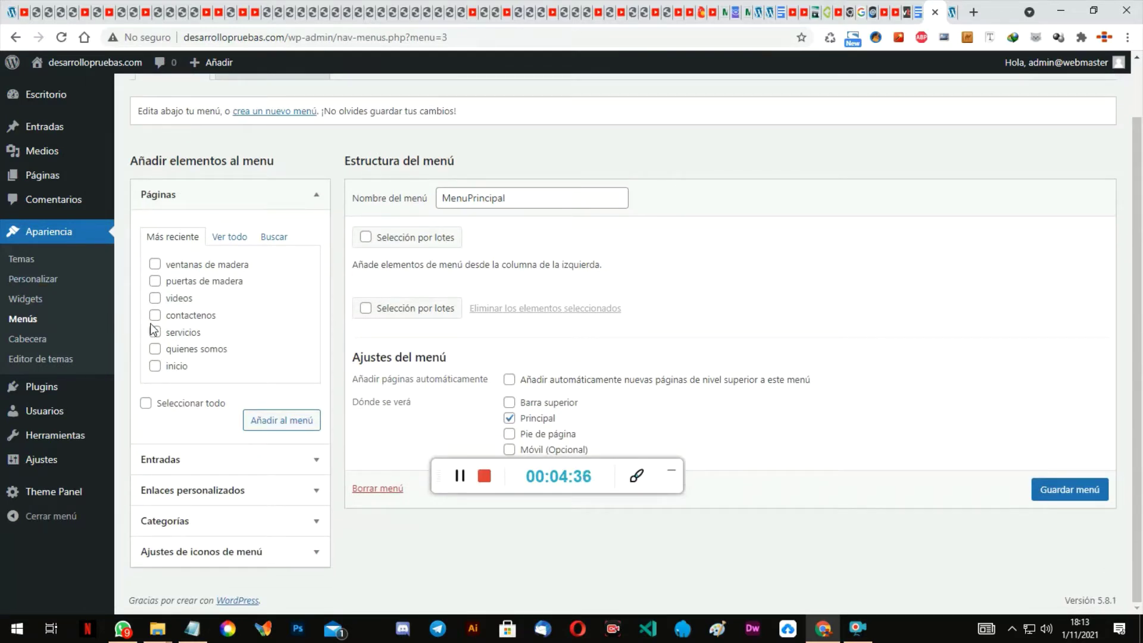
left_click(155, 366)
left_click(155, 332)
left_click(155, 315)
left_click(155, 298)
left_click(288, 421)
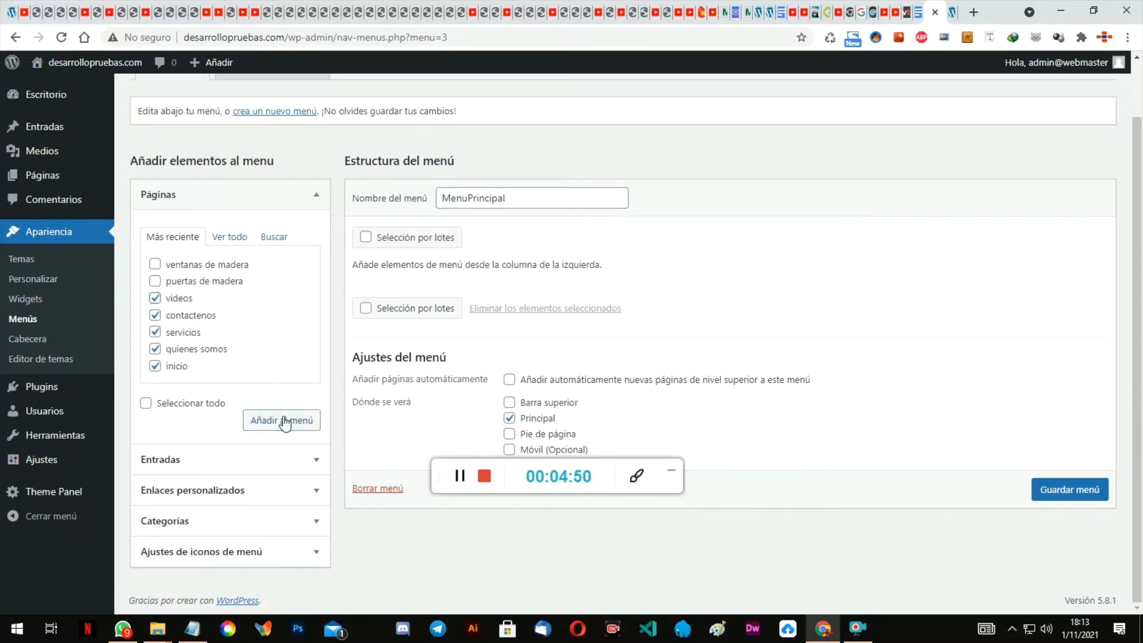
Step: Save MenuPrincipal and reload the site's front page to check the menu
scroll(863, 265, "down", 1)
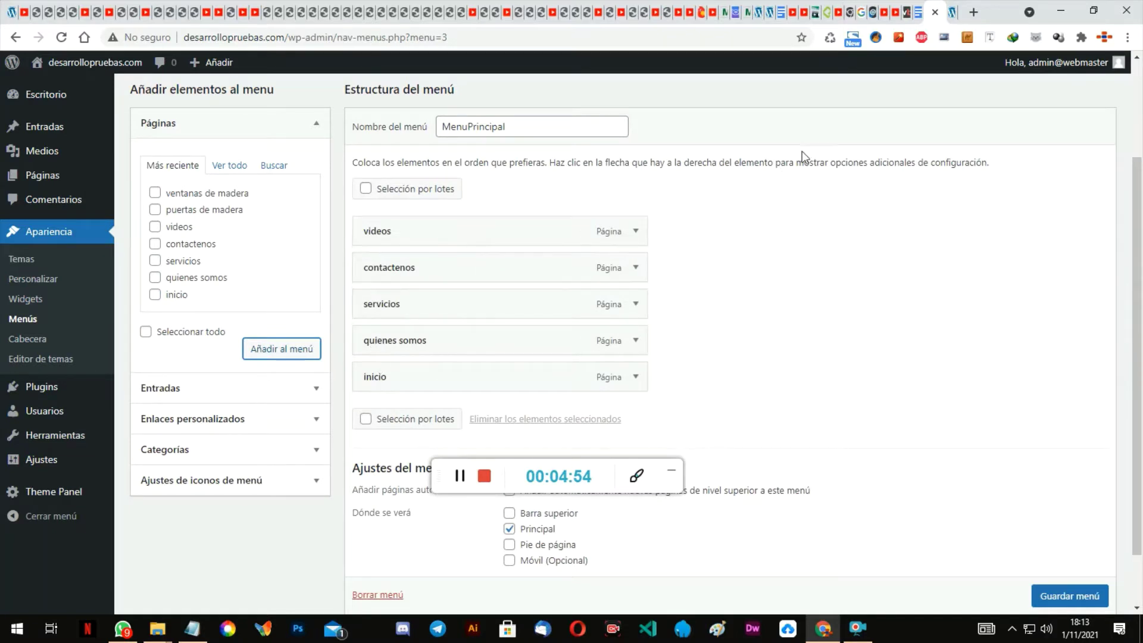
left_click(1070, 596)
scroll(1070, 602, "down", 1)
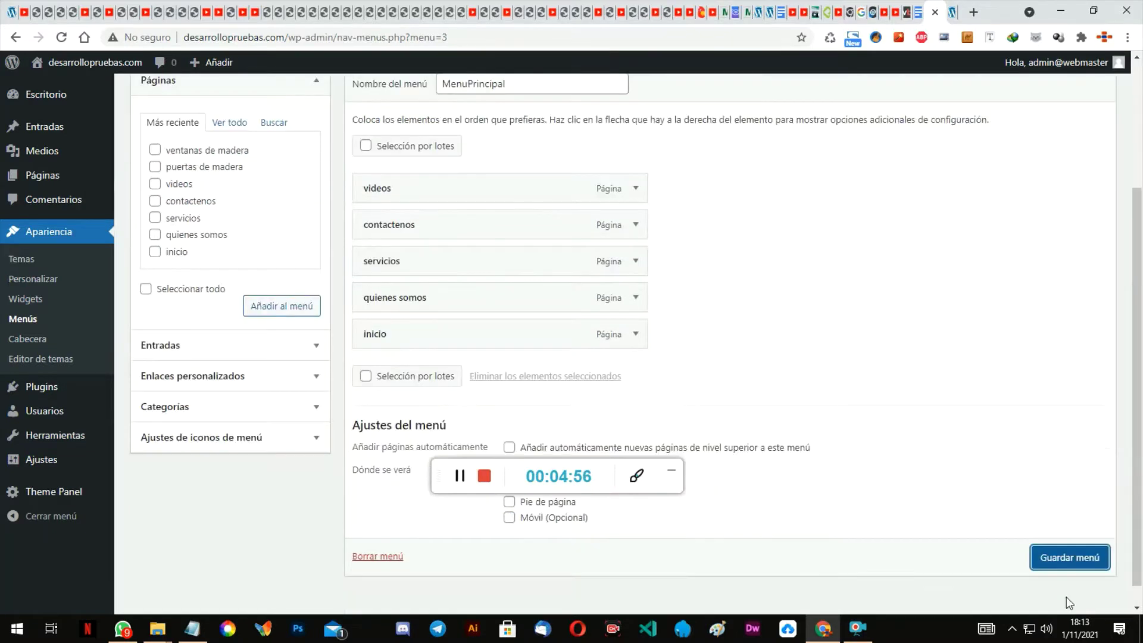
left_click(1057, 569)
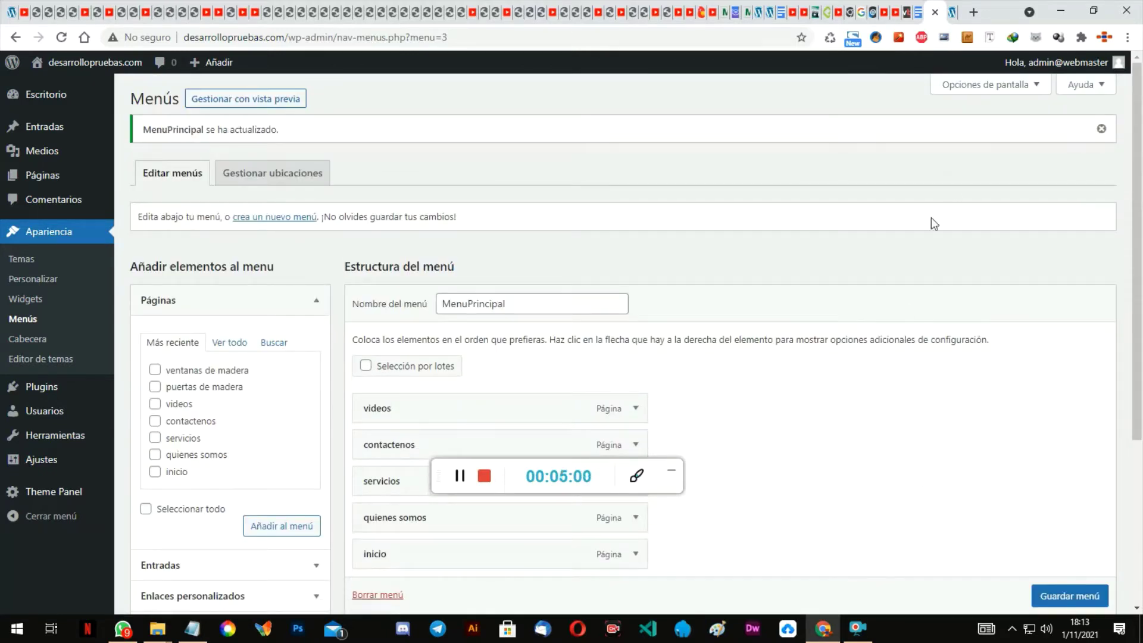
left_click(950, 13)
left_click(60, 38)
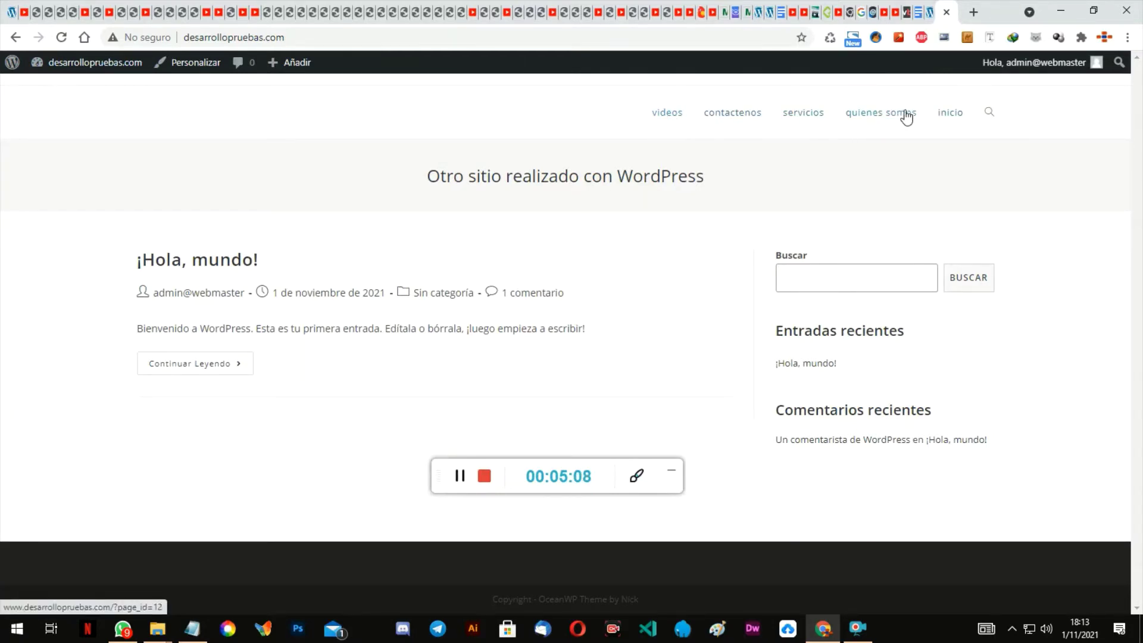
Step: Reorder the MenuPrincipal items as inicio, quienes somos, servicios, videos, contactenos
left_click(926, 17)
scroll(877, 238, "down", 3)
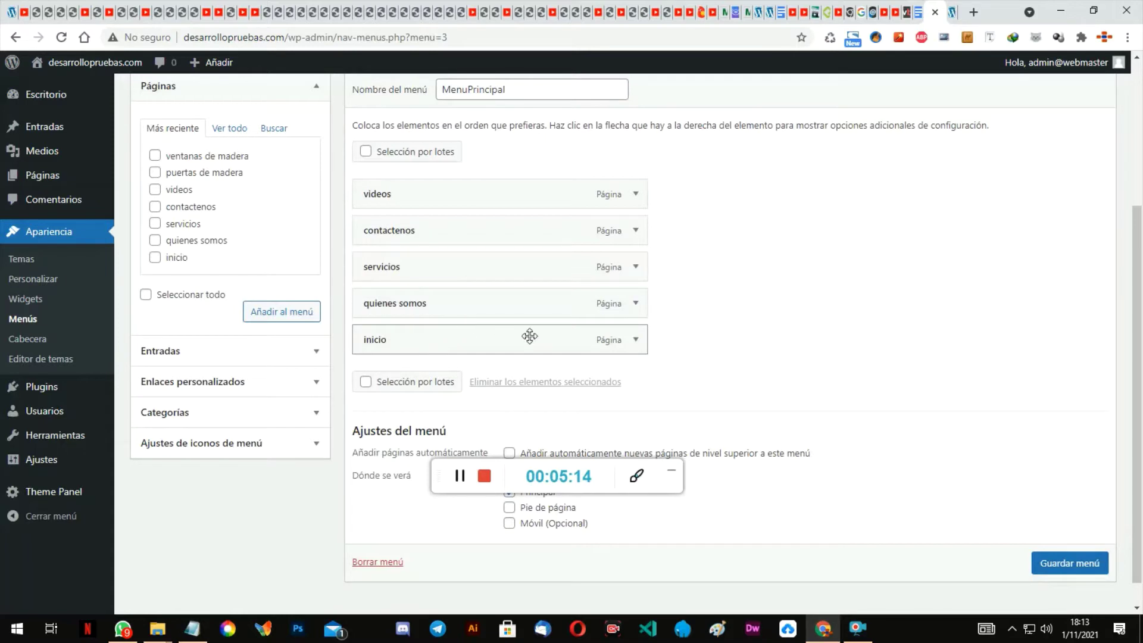
scroll(780, 276, "up", 1)
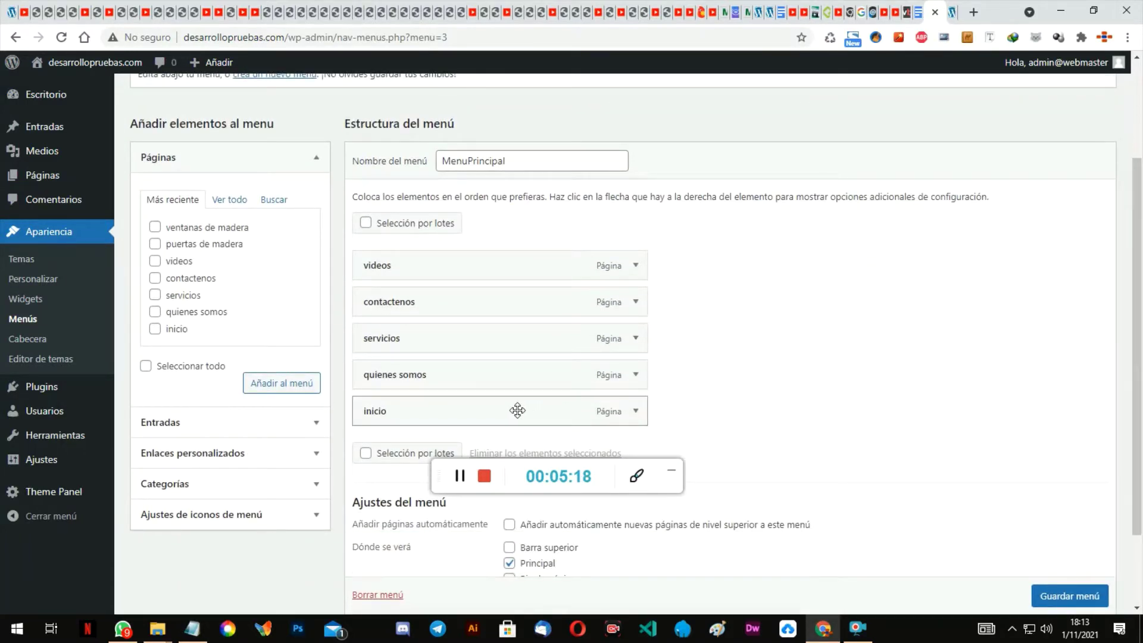
left_click_drag(517, 411, 517, 255)
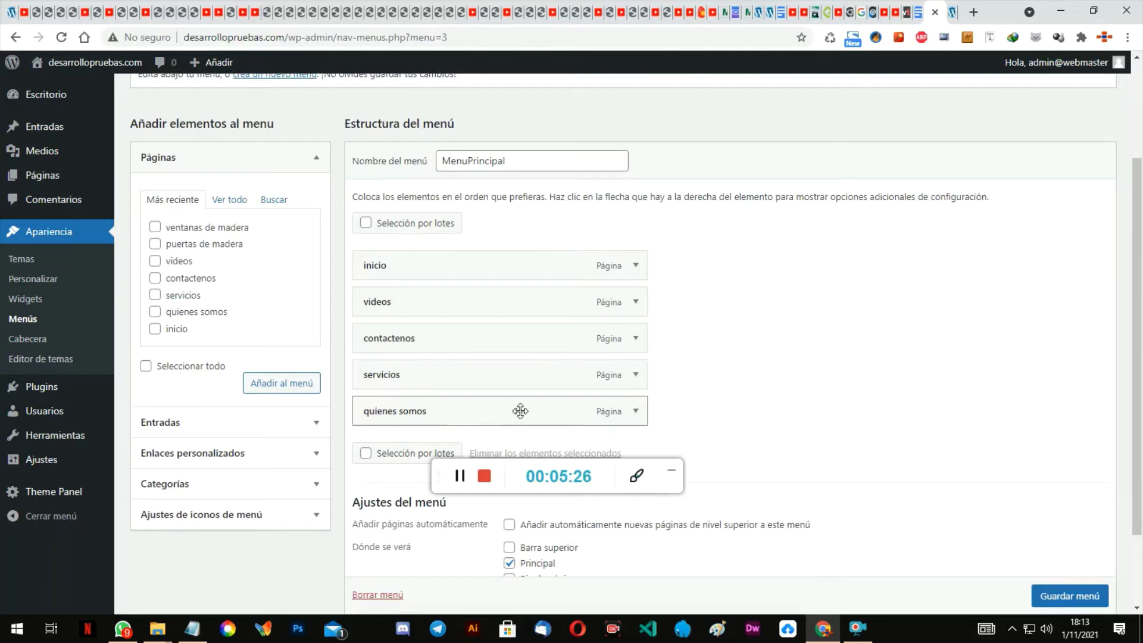
left_click_drag(520, 411, 515, 295)
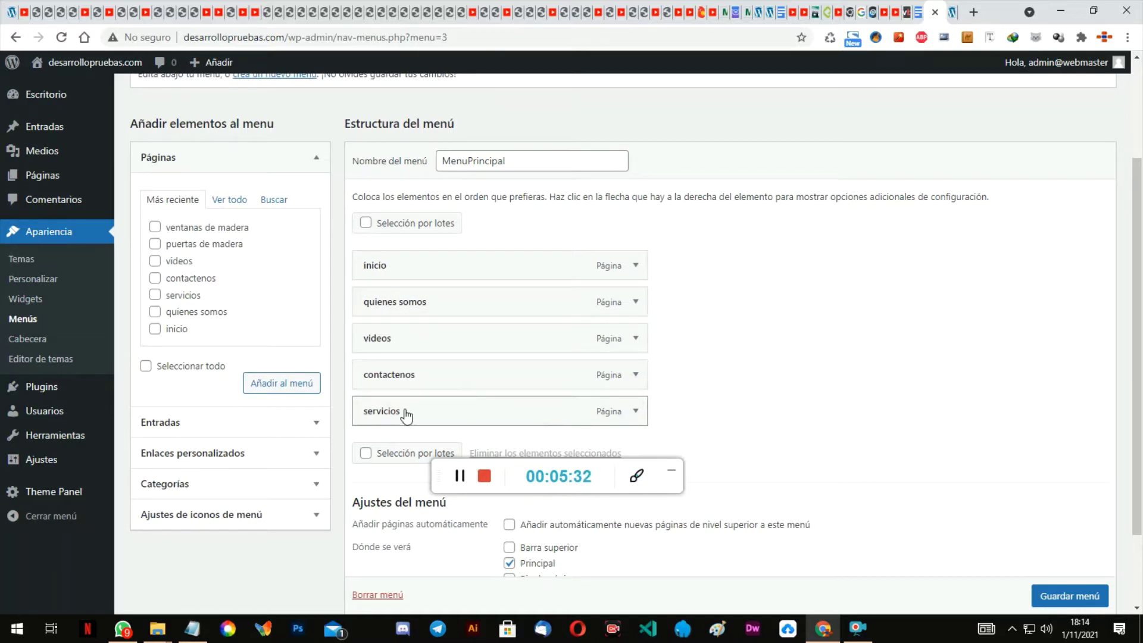
left_click_drag(550, 409, 558, 338)
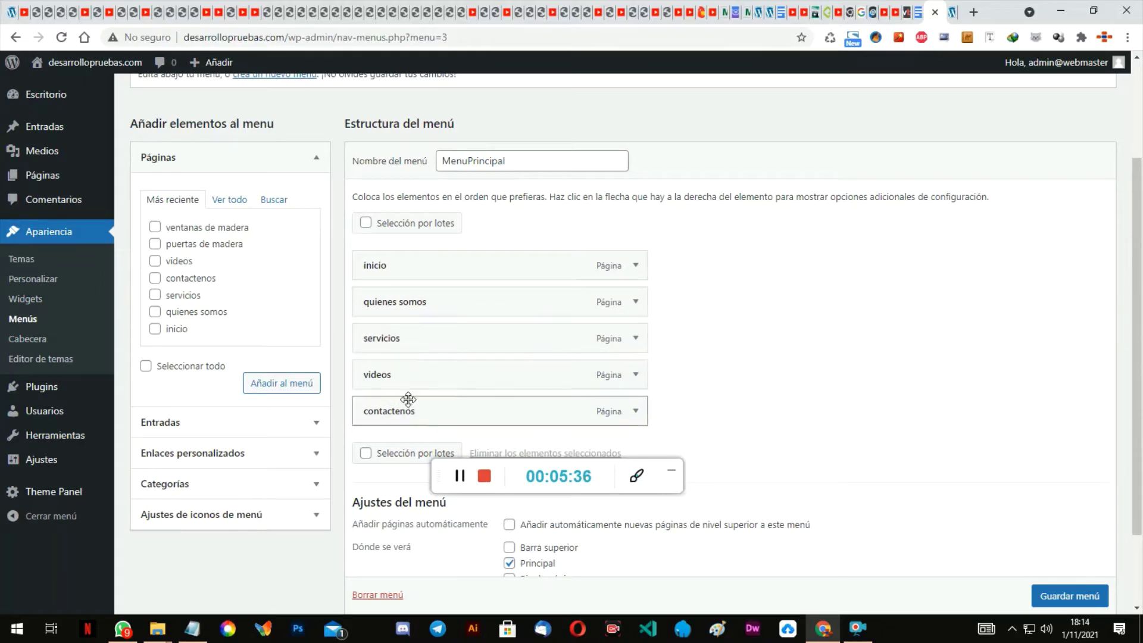
Step: Save the reordered menu and reload the site's front page to check the item order
left_click(1054, 590)
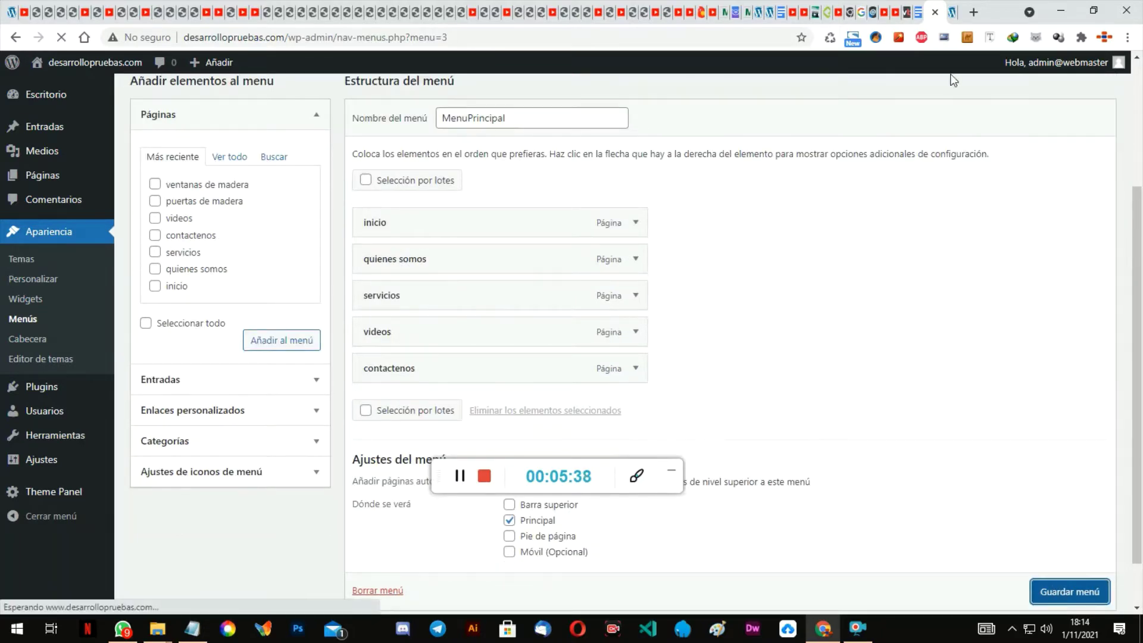
left_click(952, 13)
left_click(57, 38)
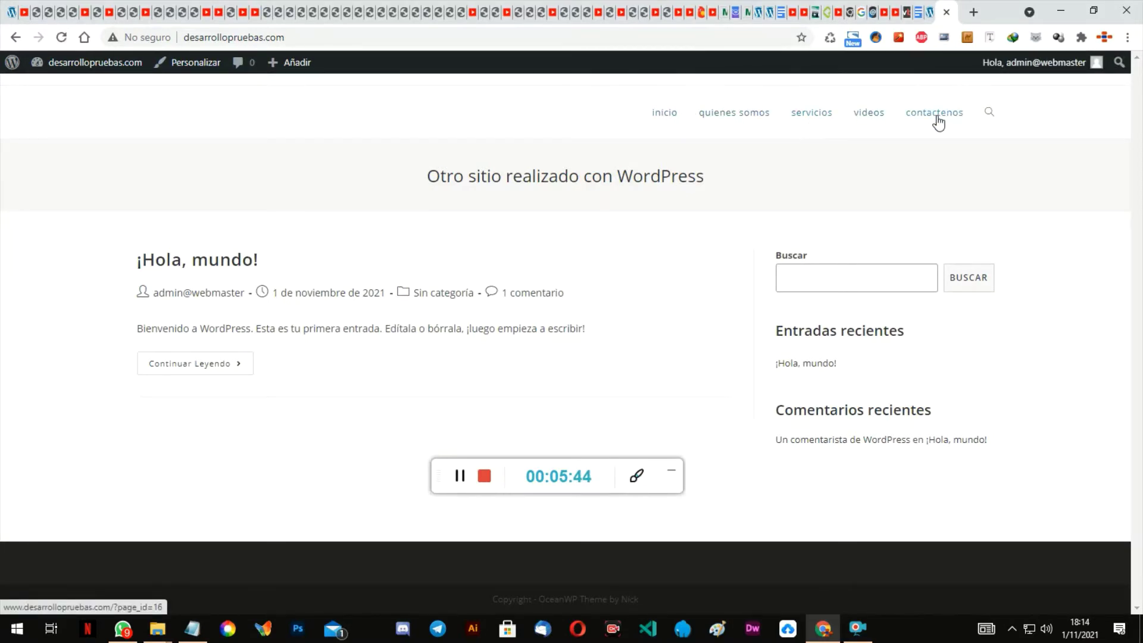
Step: Add the pages ventanas de madera and puertas de madera to MenuPrincipal
left_click(928, 12)
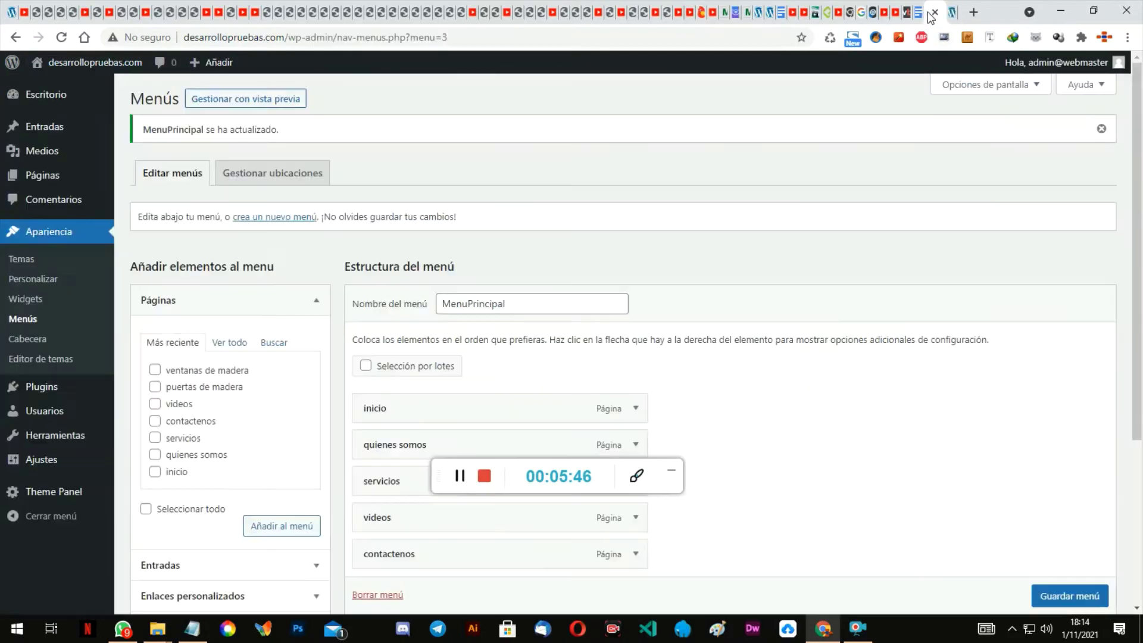
scroll(917, 268, "down", 2)
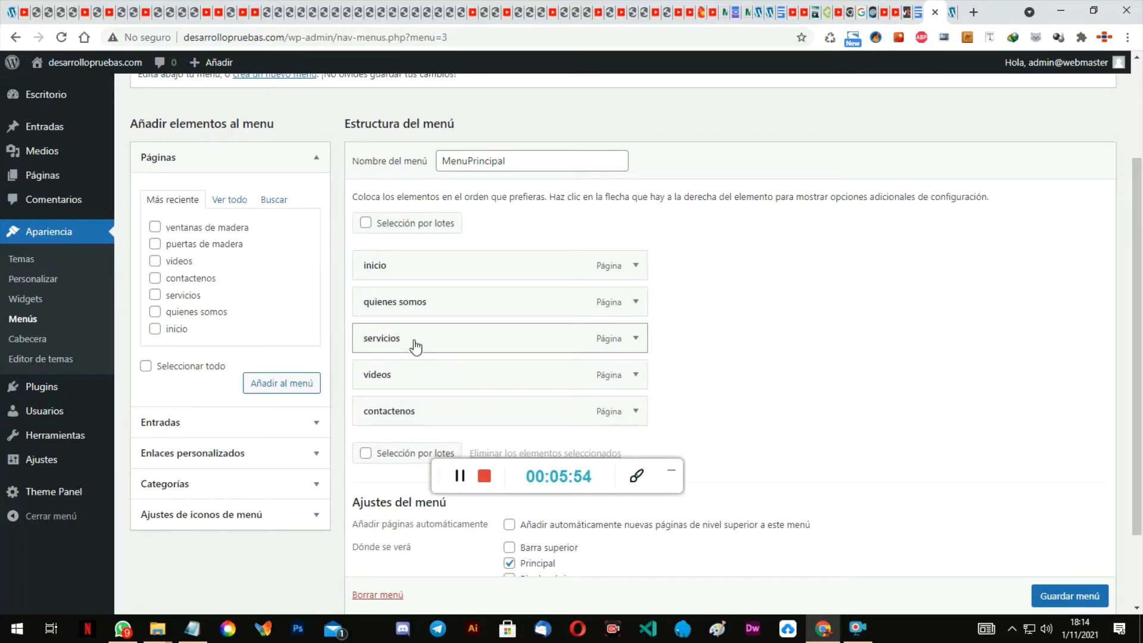
left_click(155, 243)
left_click(263, 381)
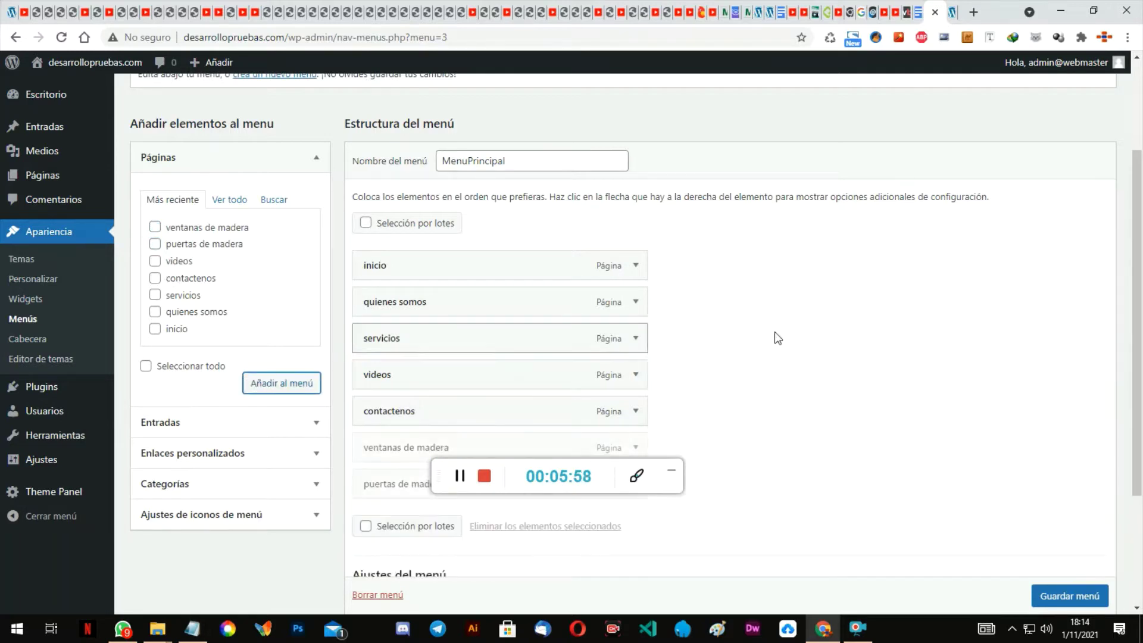
Step: Nest puertas de madera and ventanas de madera as subitems under servicios, in that order, and save the menu
scroll(849, 296, "down", 1)
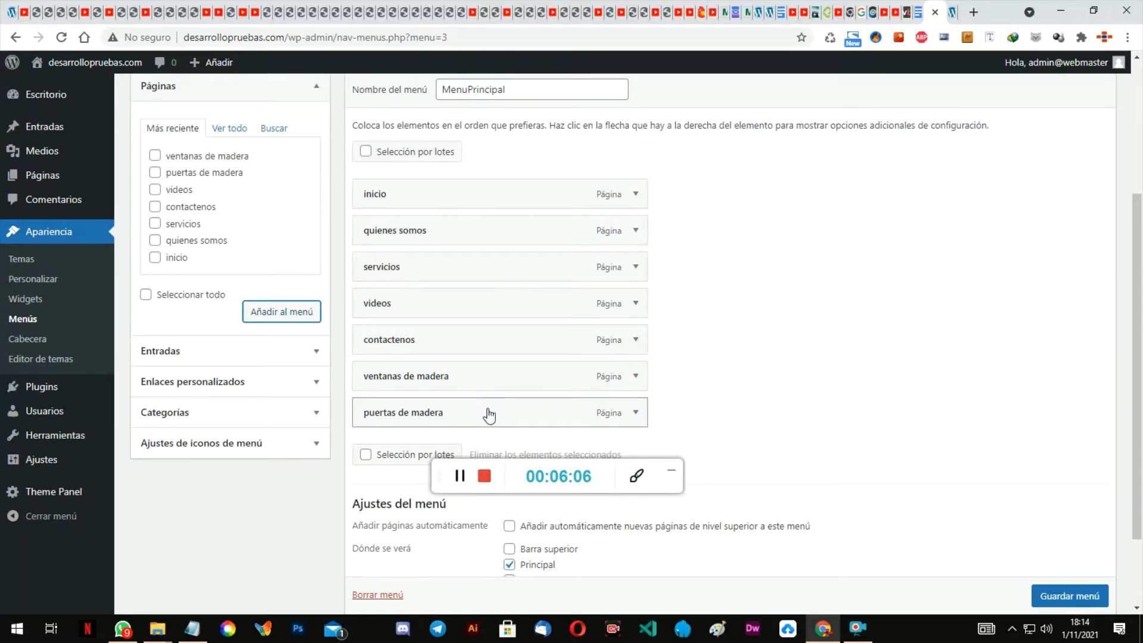
left_click_drag(489, 415, 516, 305)
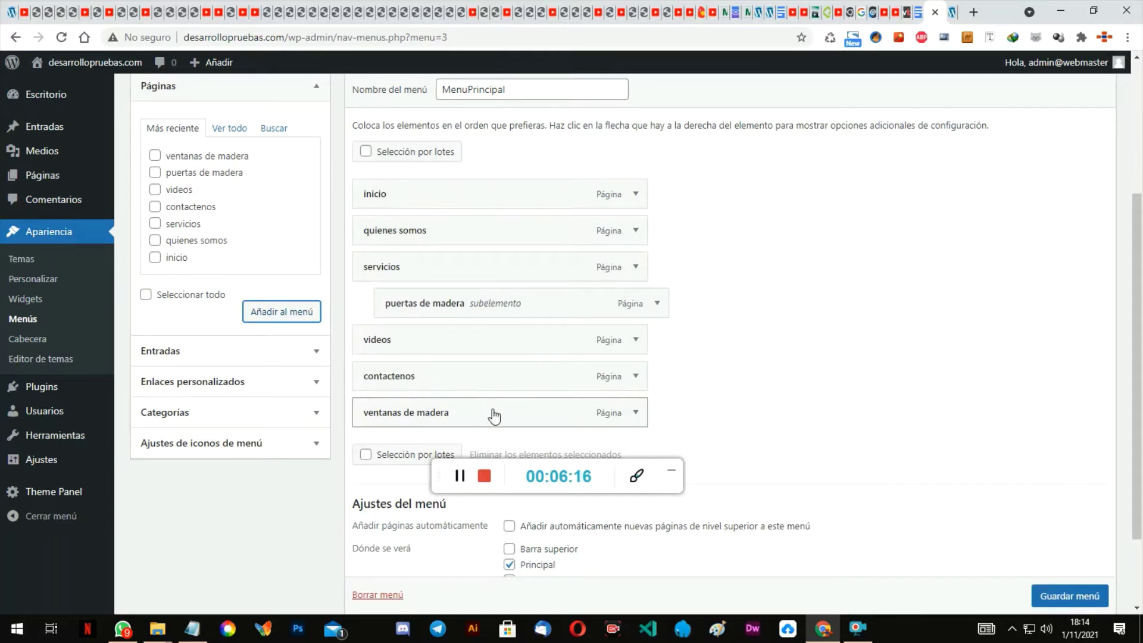
left_click_drag(511, 419, 535, 342)
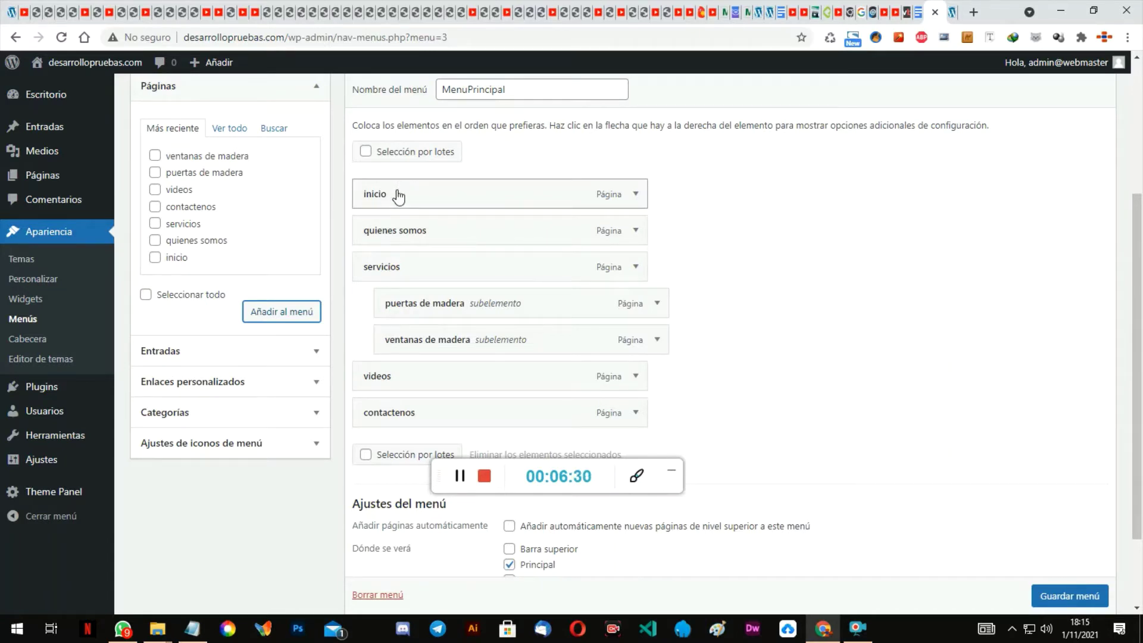
scroll(1049, 599, "down", 1)
left_click(1049, 598)
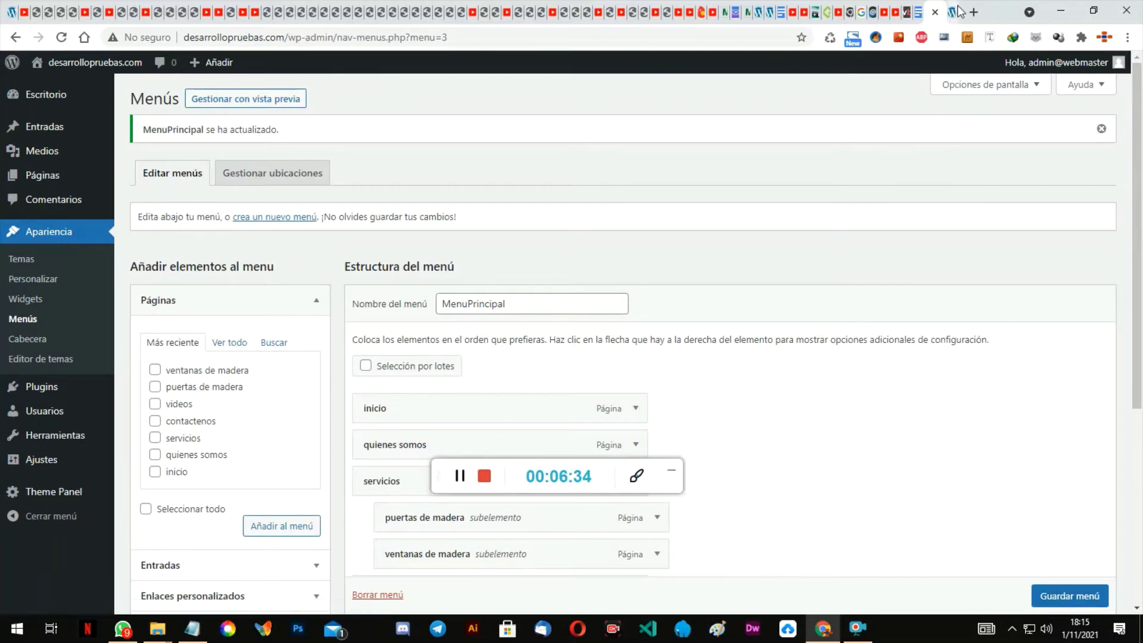
Step: Reload the site's front page and check the submenu under servicios
left_click(958, 11)
left_click(63, 37)
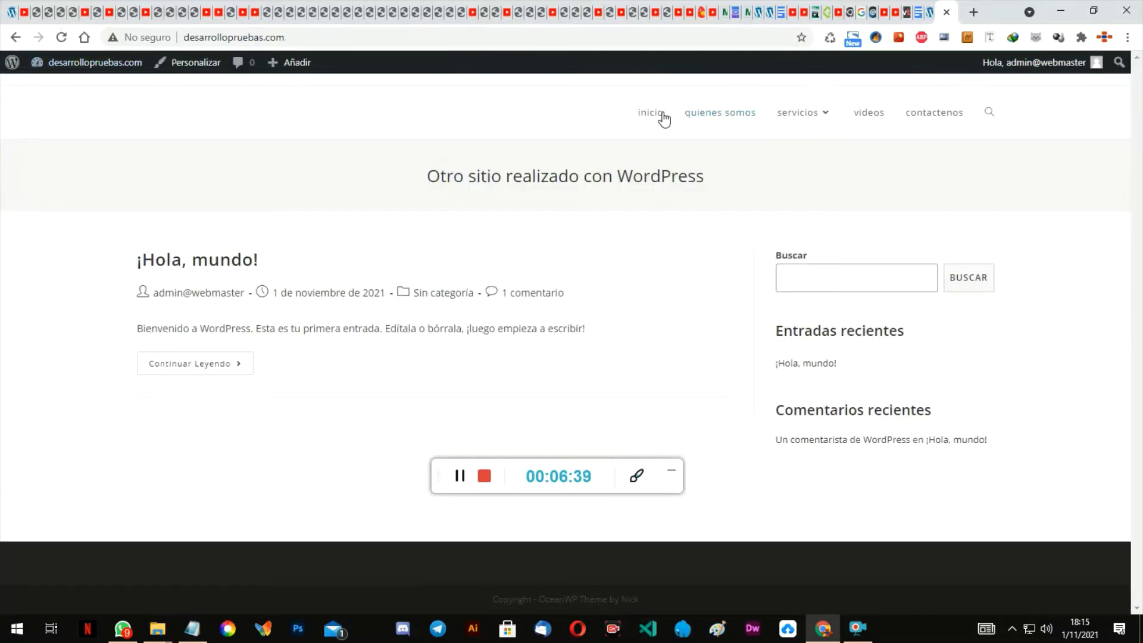
mouse_move(819, 125)
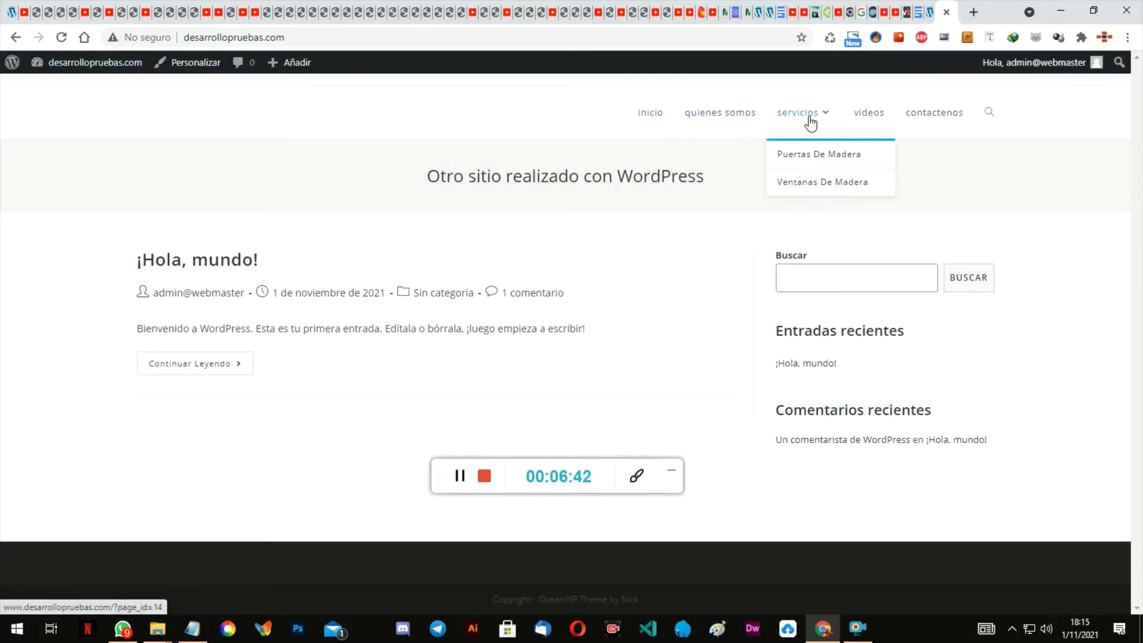
Step: Reposition puertas de madera in MenuPrincipal, keeping both wood pages nested under servicios, and save the menu
left_click(927, 14)
scroll(900, 241, "down", 5)
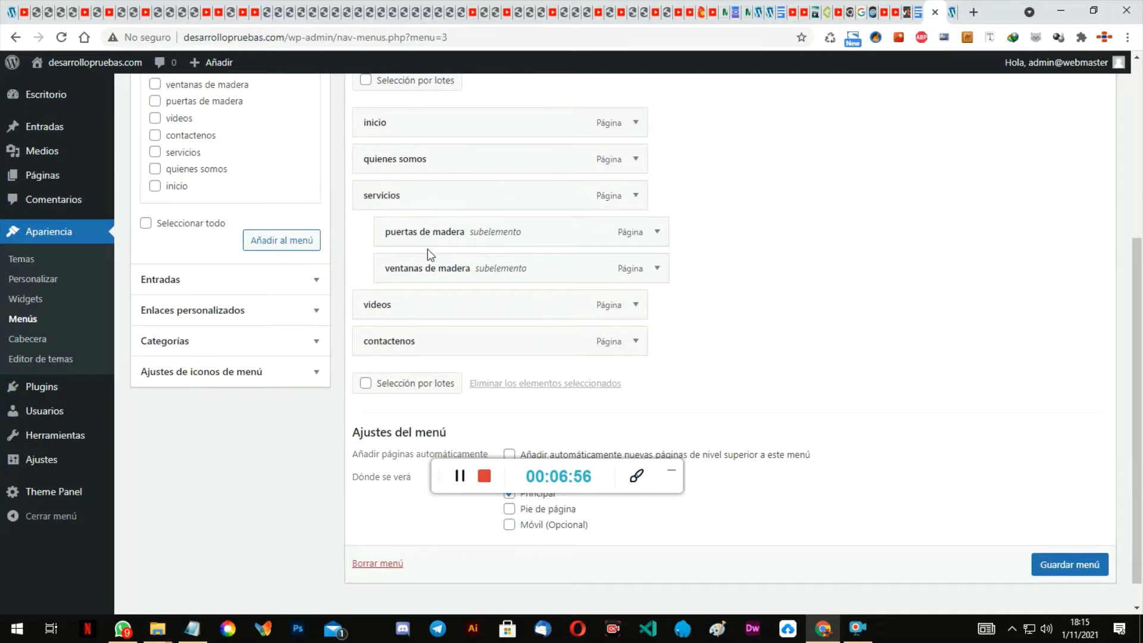
left_click_drag(438, 233, 363, 243)
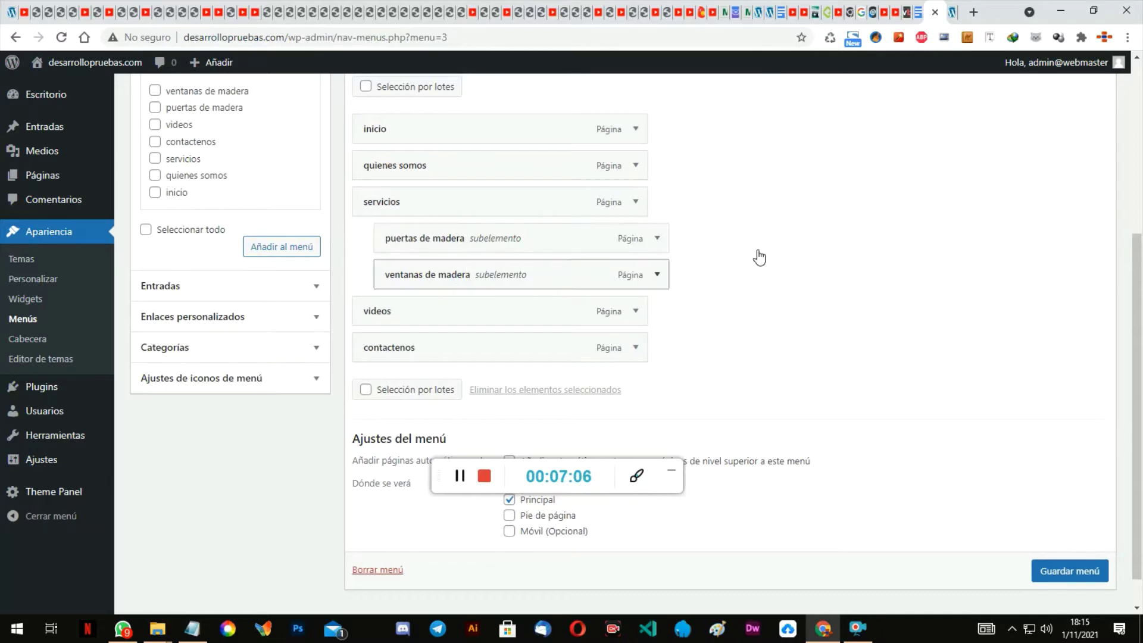
scroll(758, 255, "up", 2)
scroll(938, 551, "down", 2)
left_click(1049, 573)
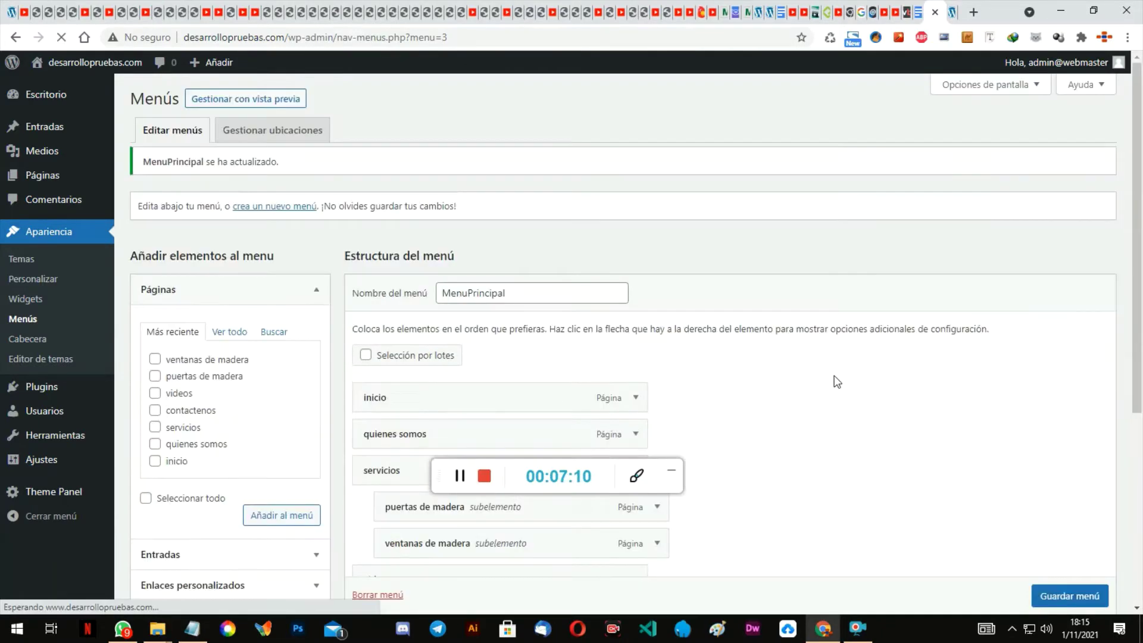
Step: Save MenuPrincipal with only the Principal display location and reload the front page to check where the menu shows
scroll(887, 357, "down", 5)
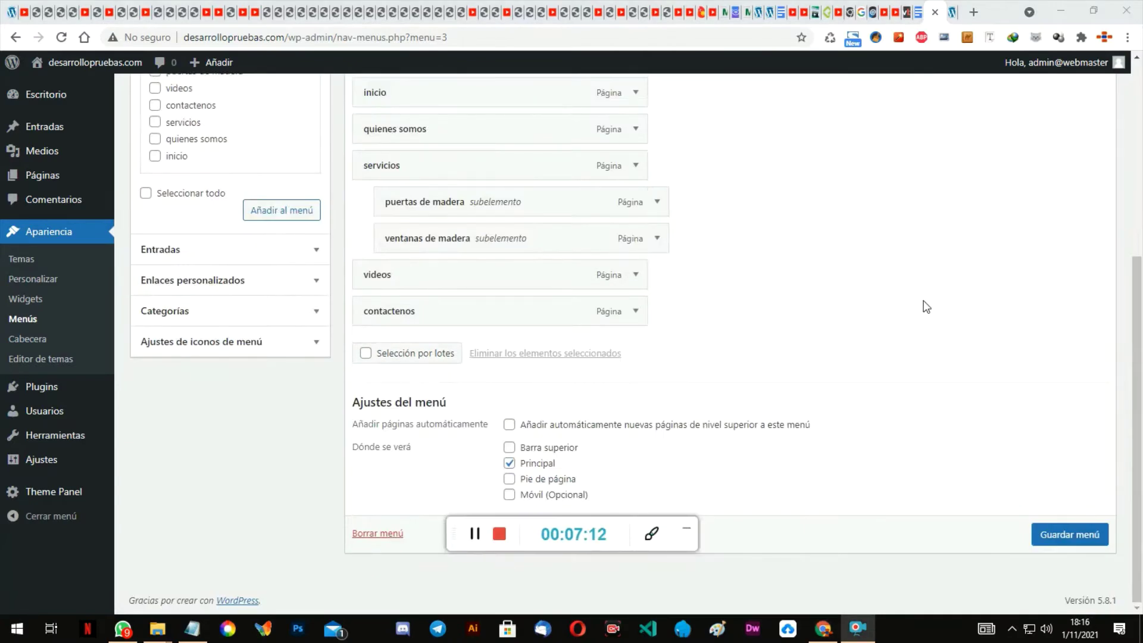
left_click(953, 11)
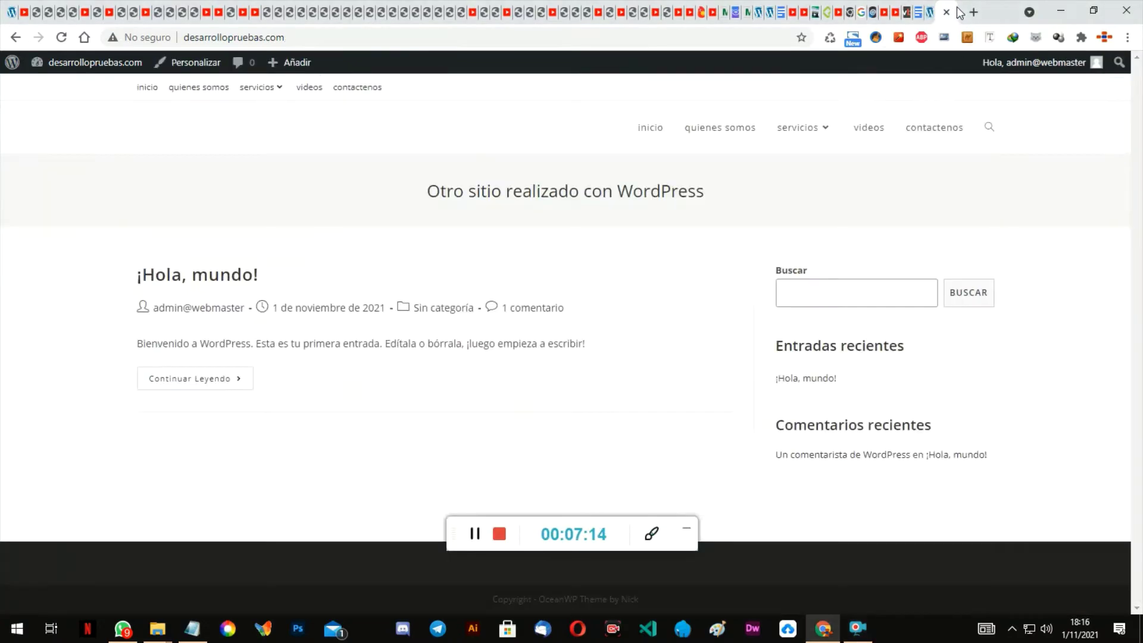
left_click(920, 12)
left_click(1041, 536)
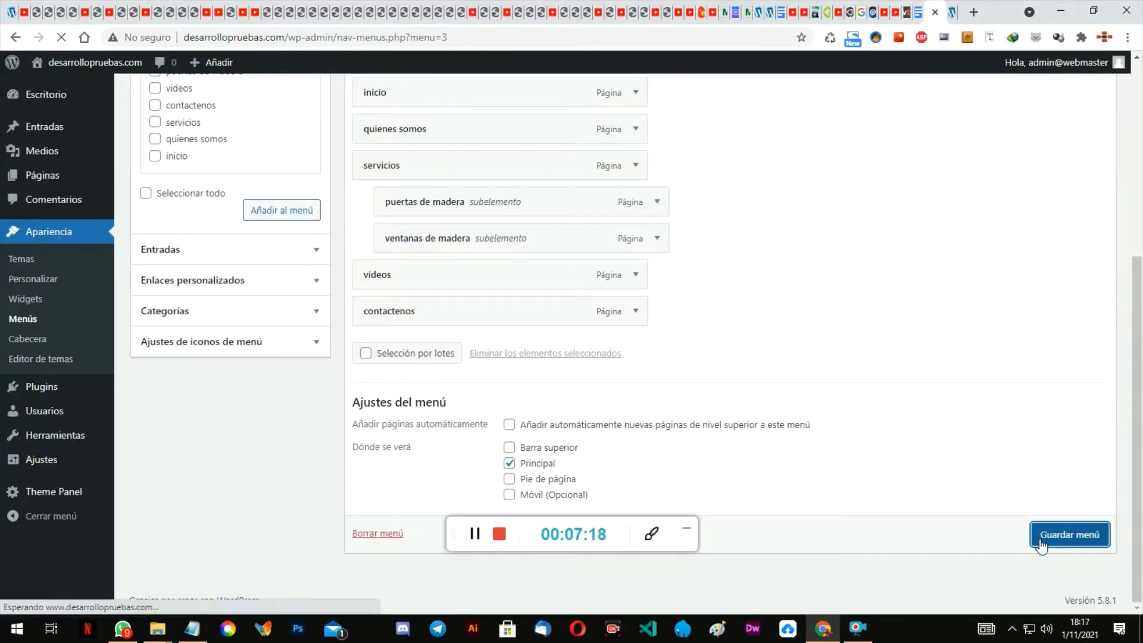
left_click(953, 11)
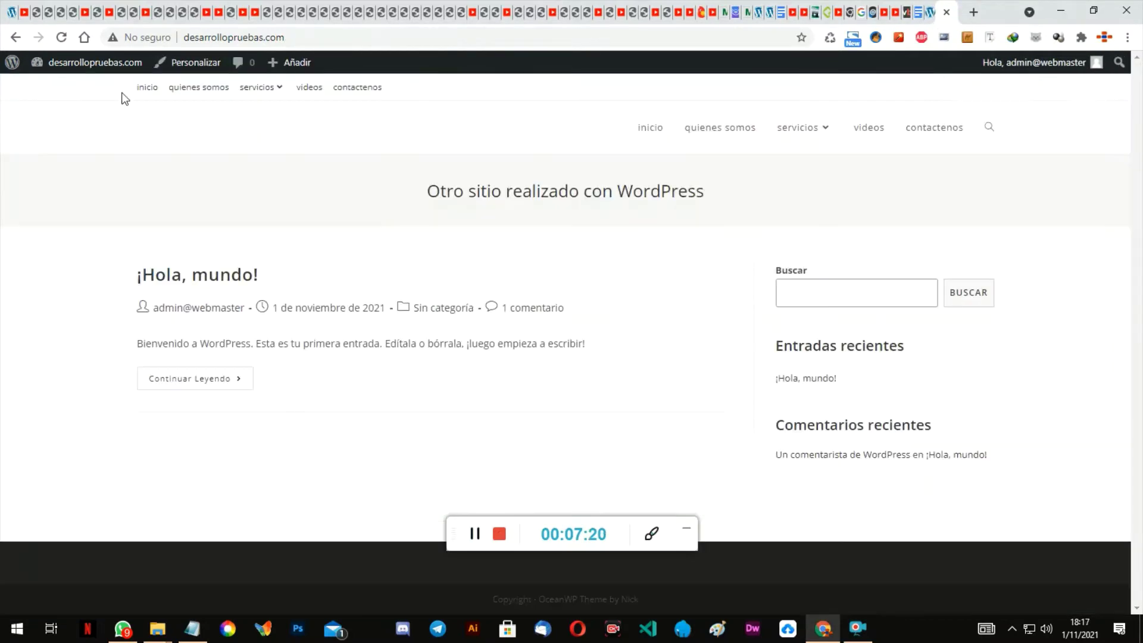
left_click(61, 37)
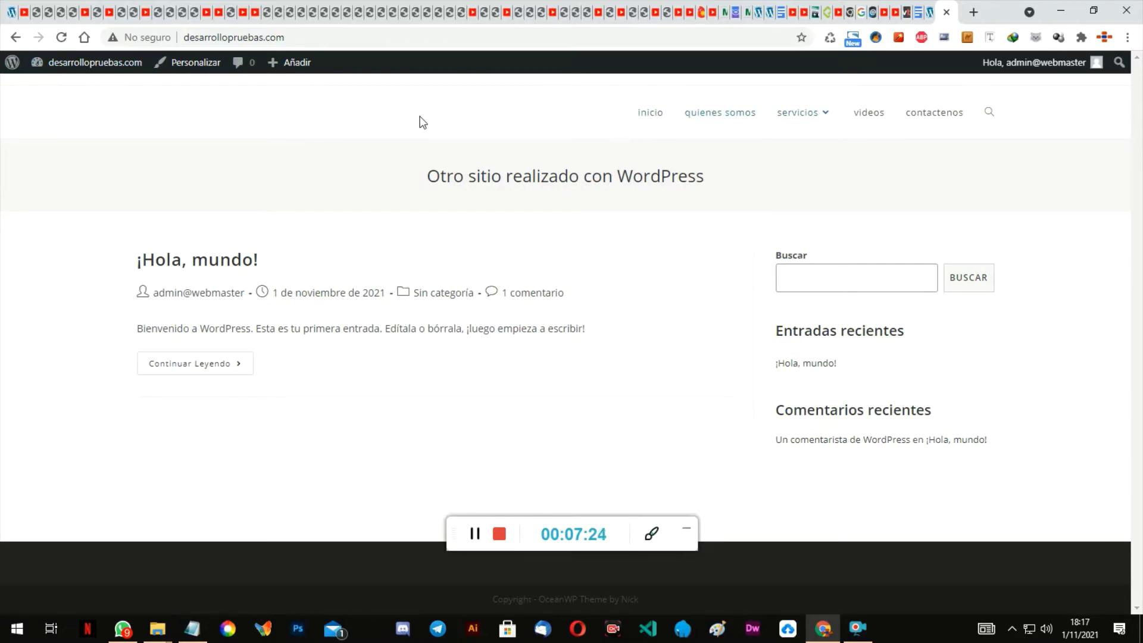
Step: Assign MenuPrincipal to Barra superior and Pie de página as well, save it, and reload the front page
left_click(929, 12)
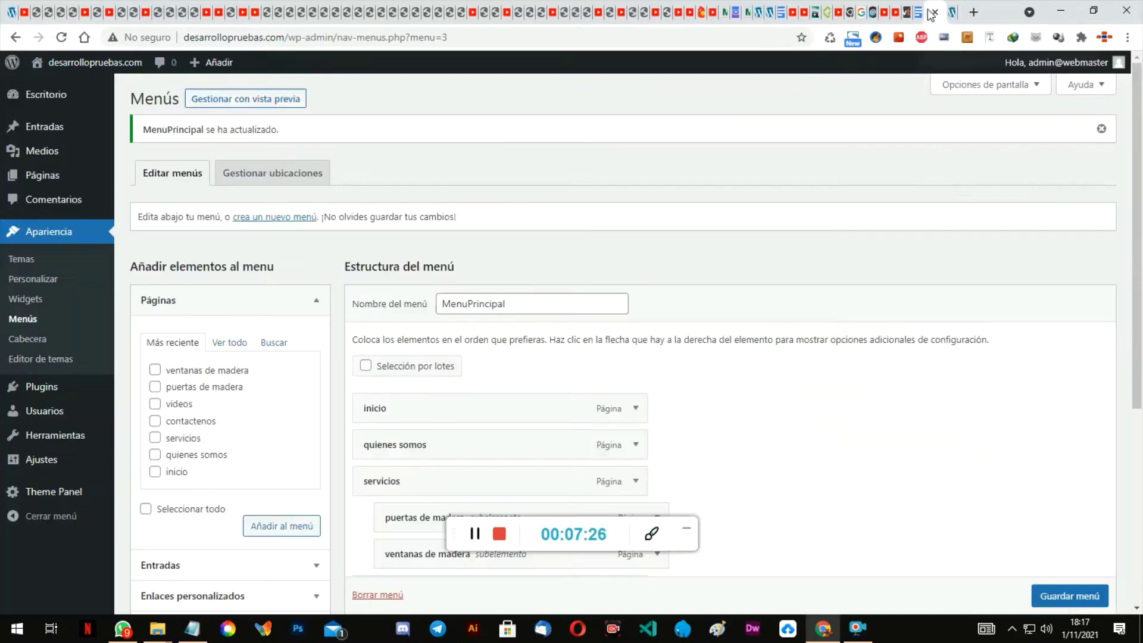
scroll(910, 325, "down", 5)
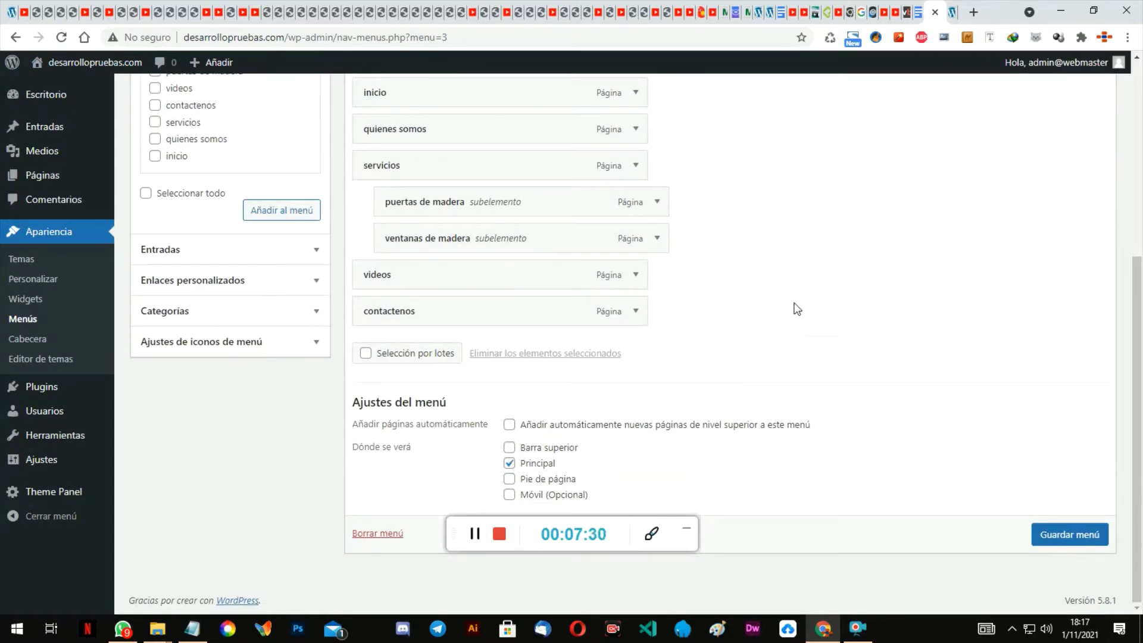
left_click(511, 451)
left_click(516, 479)
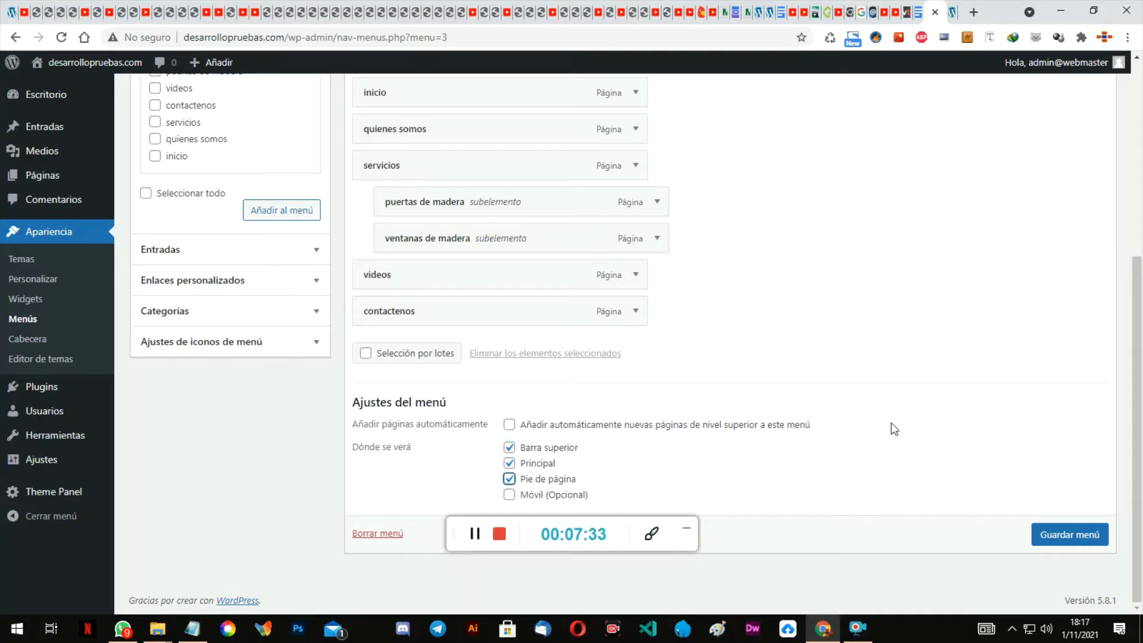
left_click(1066, 538)
left_click(953, 13)
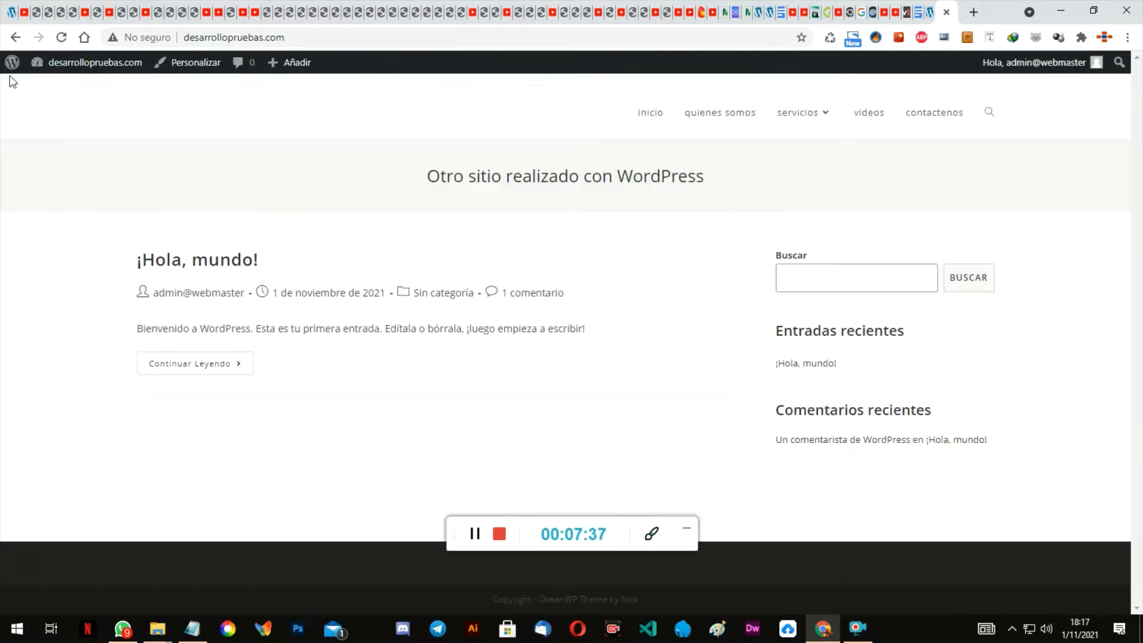
left_click(61, 37)
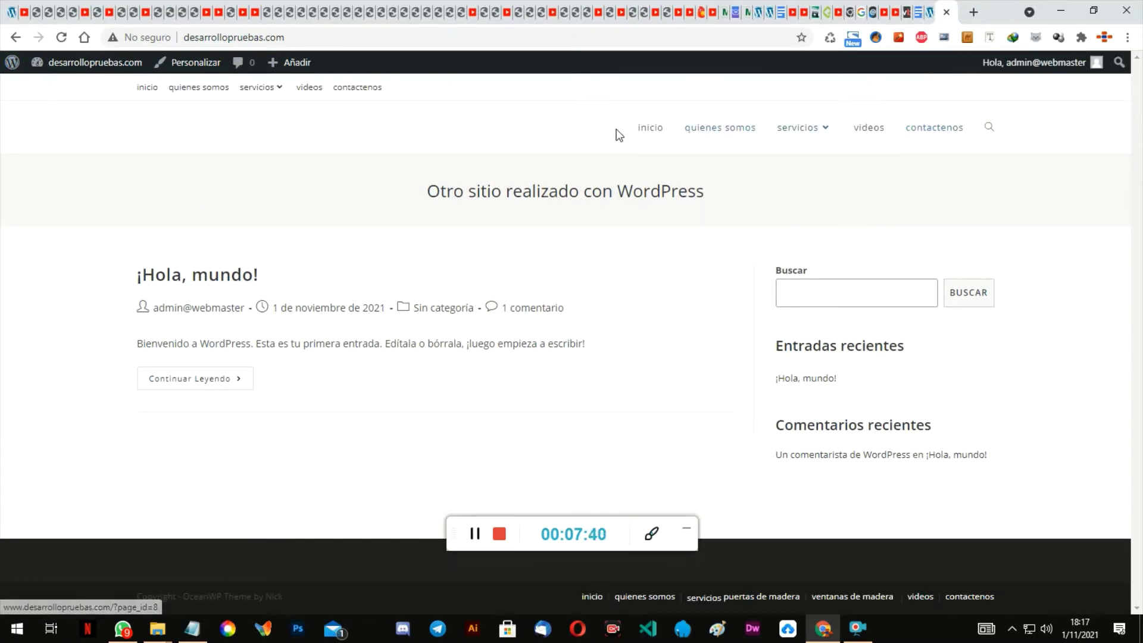
Step: Compare the menu's assigned display locations with the top bar, main and footer menus on the front page
left_click(930, 12)
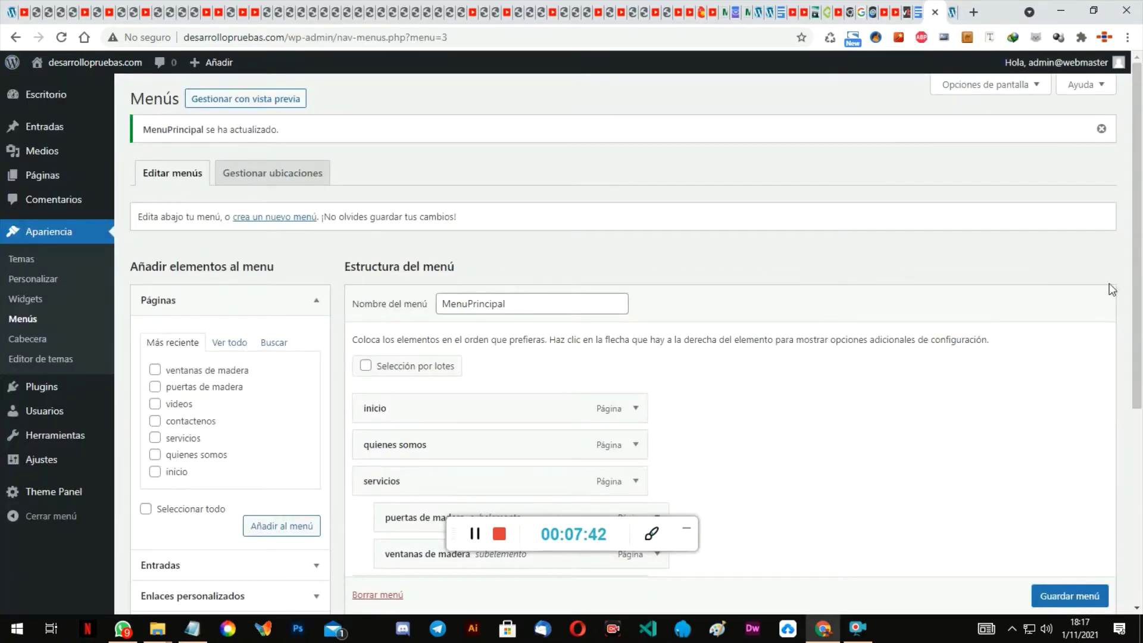
scroll(1047, 218, "down", 5)
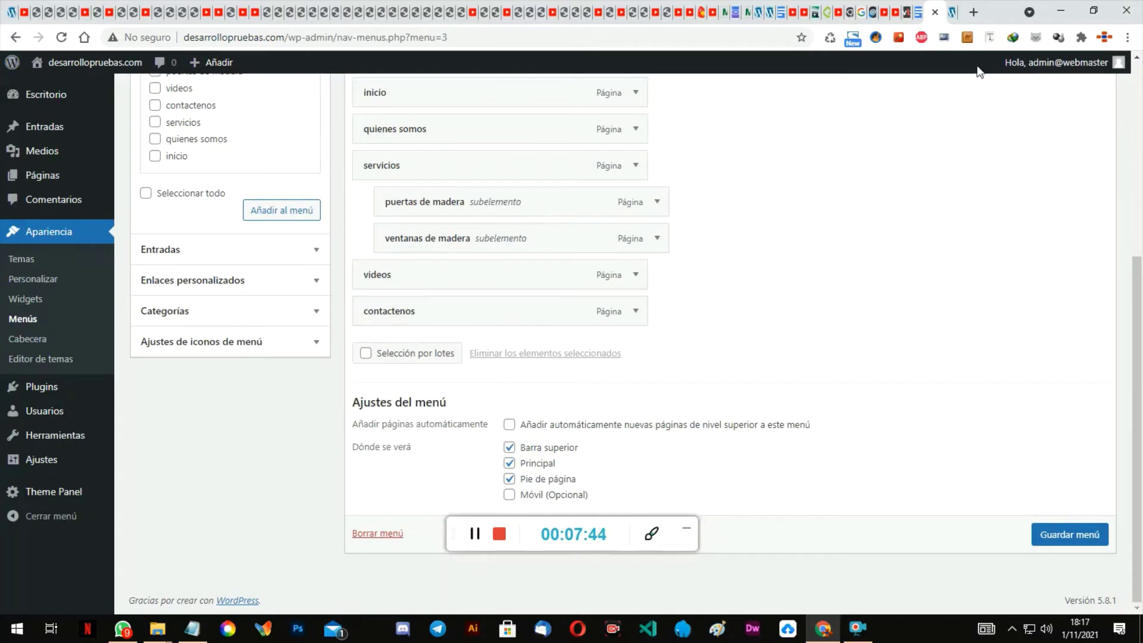
left_click(955, 15)
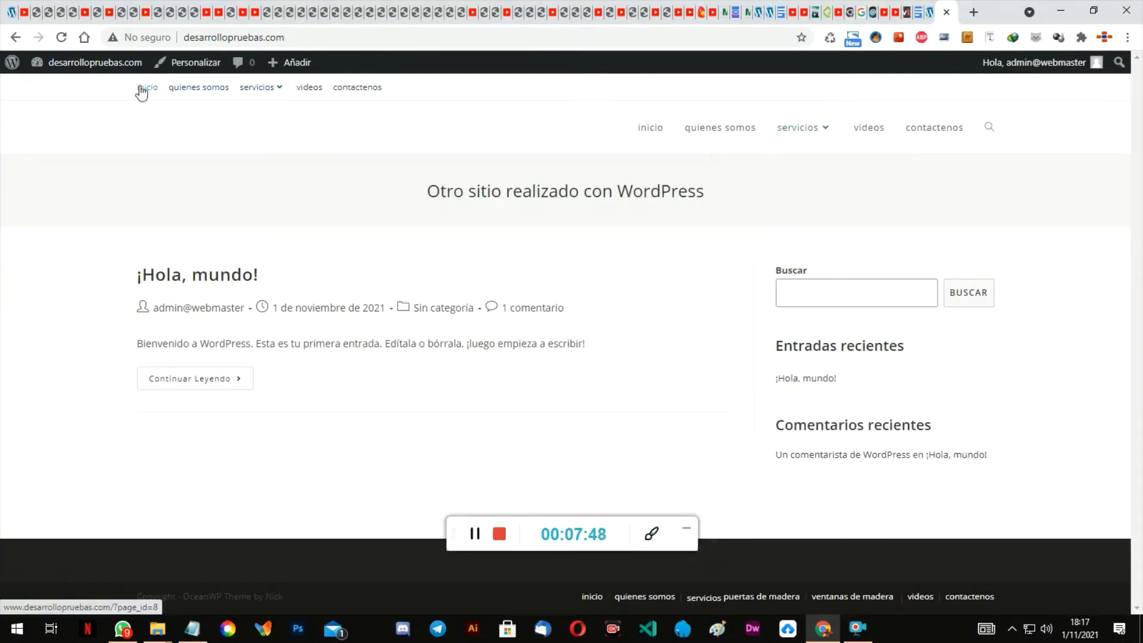
left_click(933, 14)
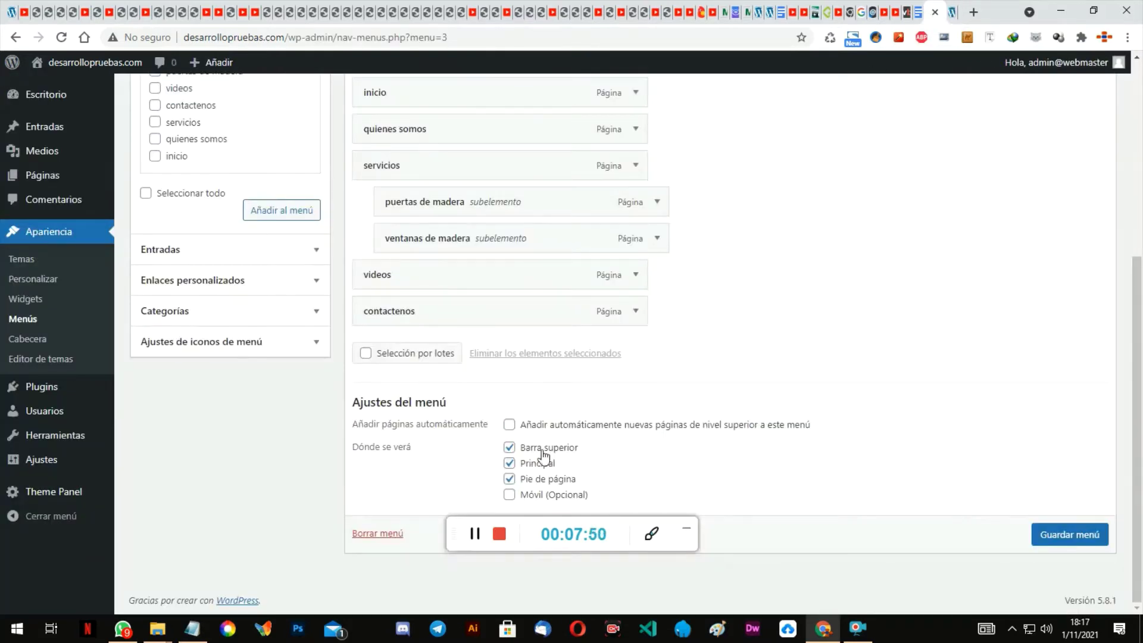
left_click(955, 11)
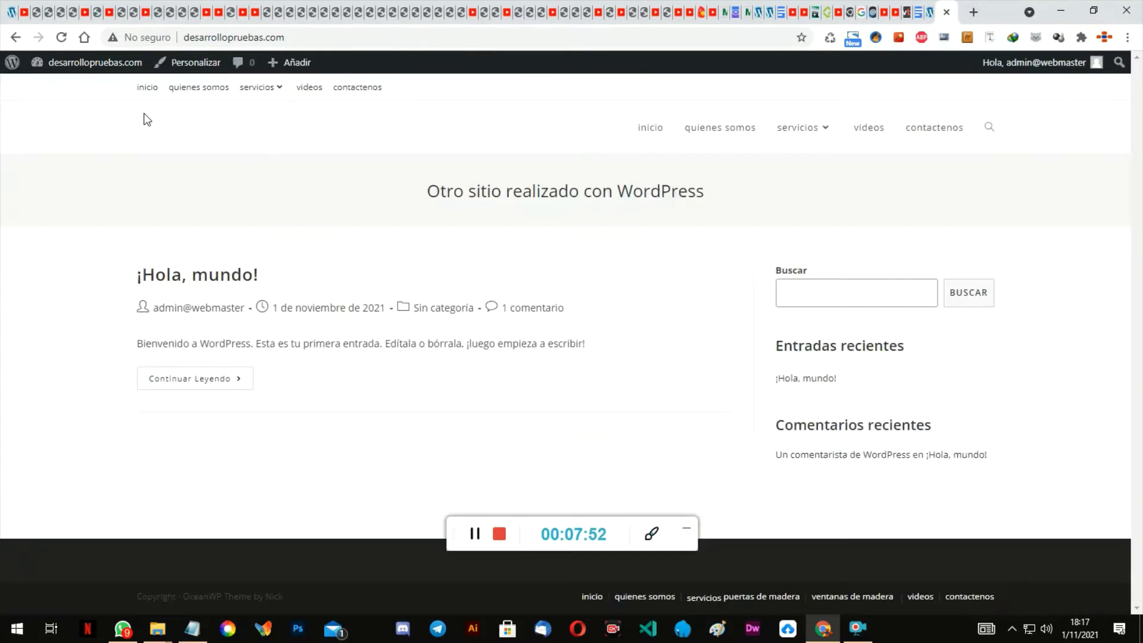
mouse_move(294, 90)
mouse_move(813, 135)
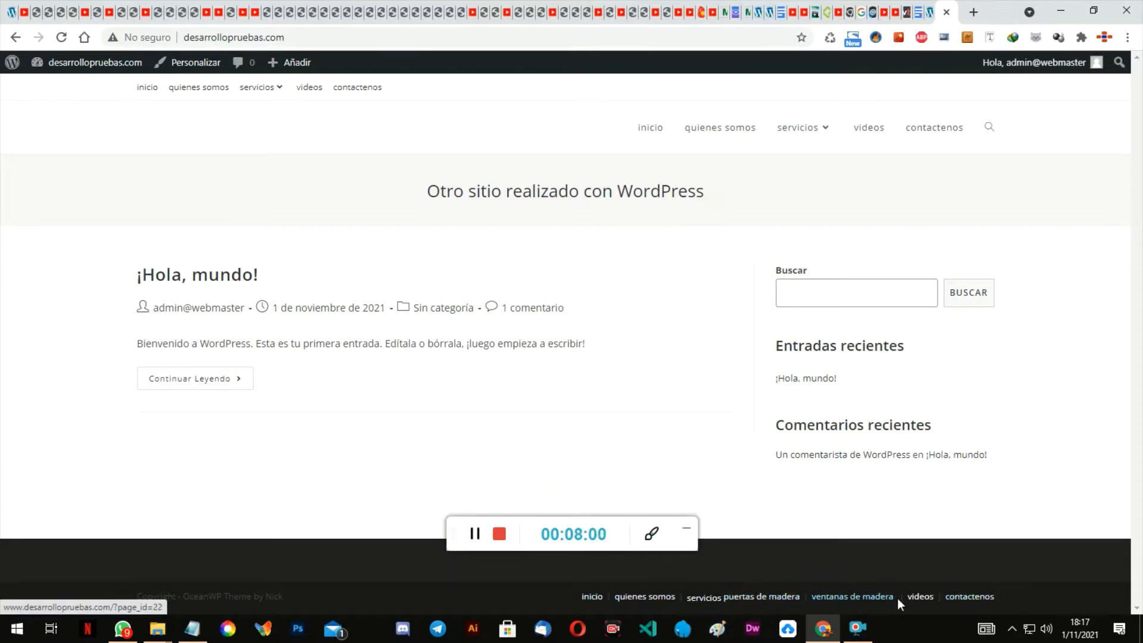
left_click(628, 528)
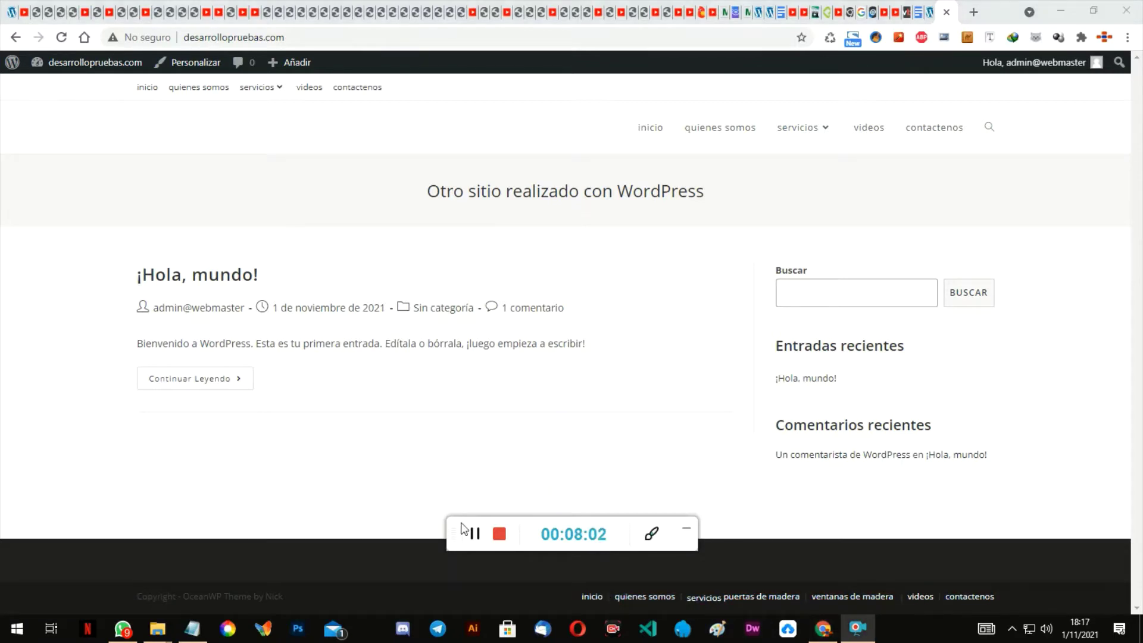
left_click_drag(534, 528, 254, 558)
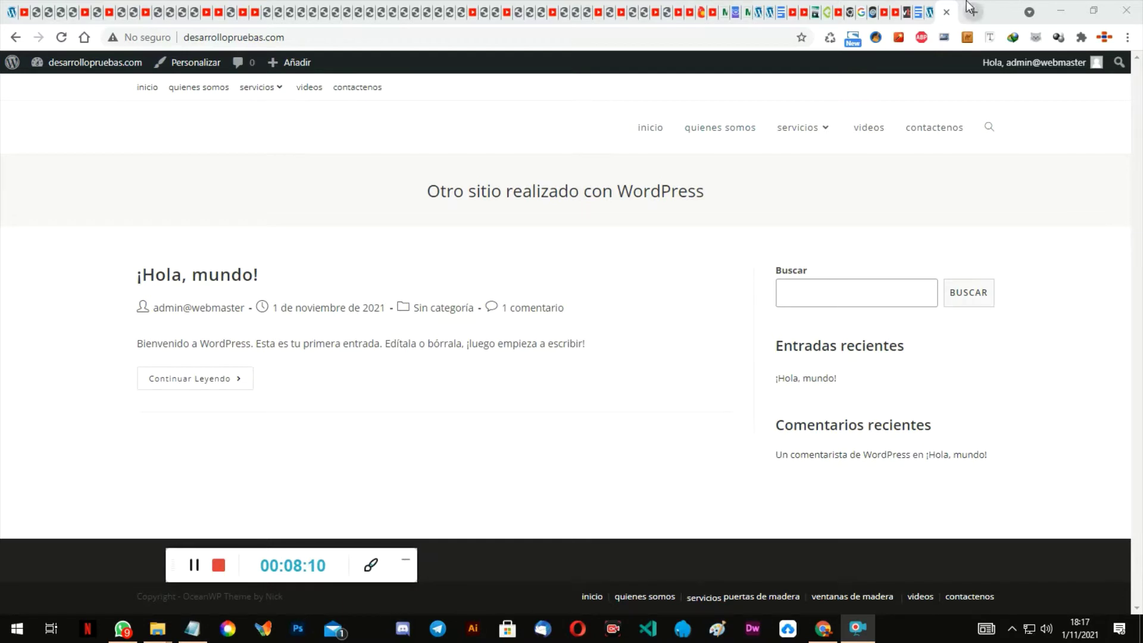
Step: Remove MenuPrincipal from Barra superior and Pie de página, save it, and reload the front page
left_click(928, 12)
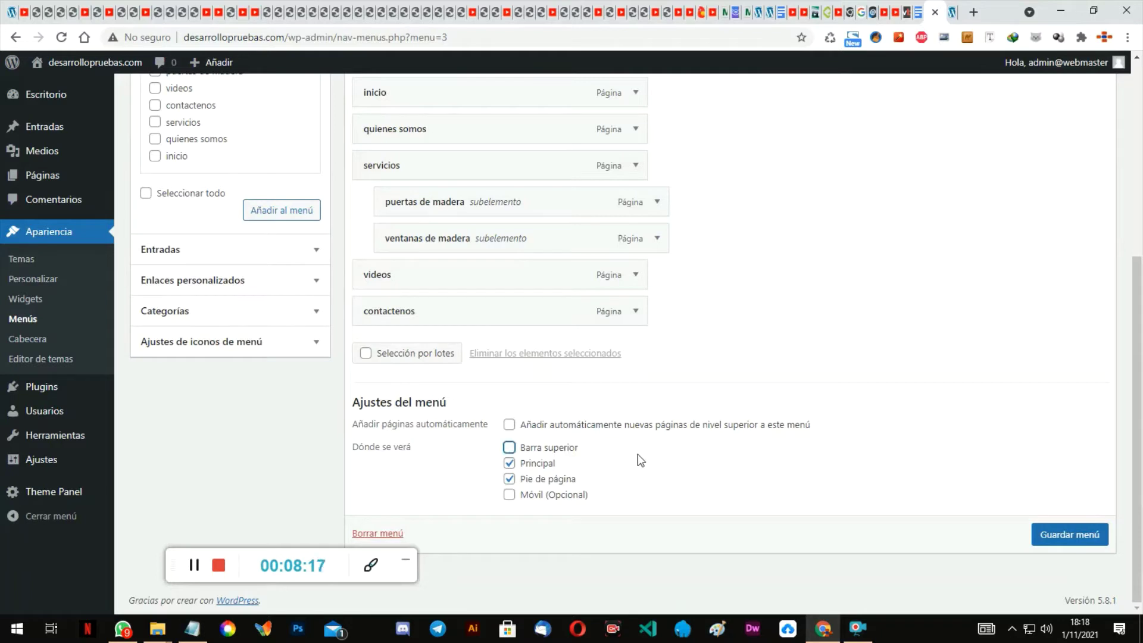
left_click(509, 478)
left_click(1070, 533)
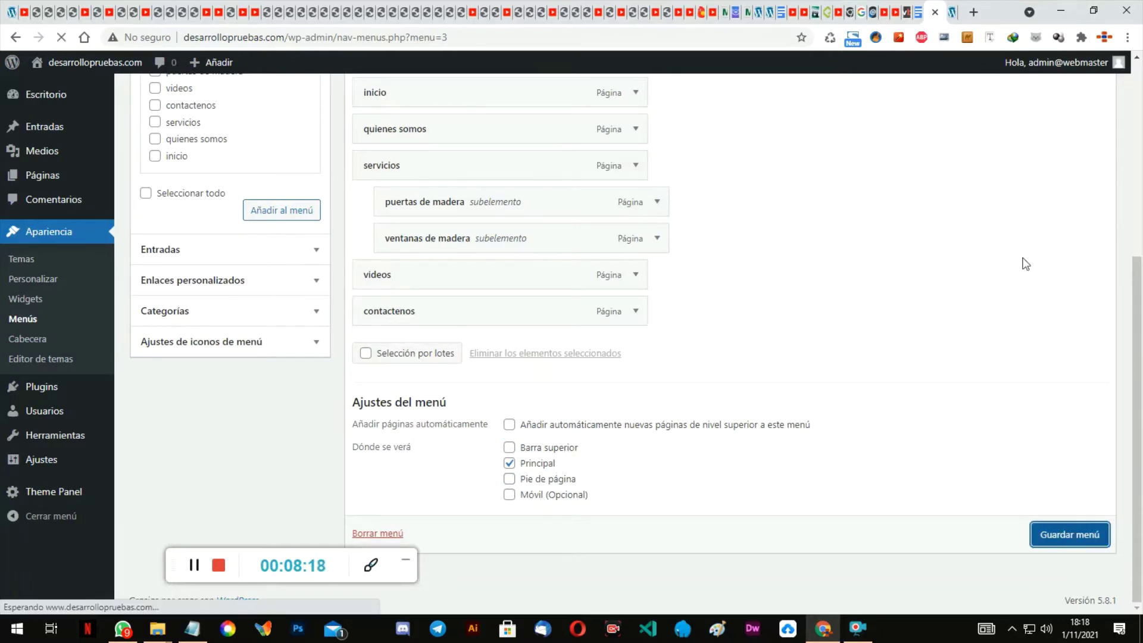
left_click(952, 15)
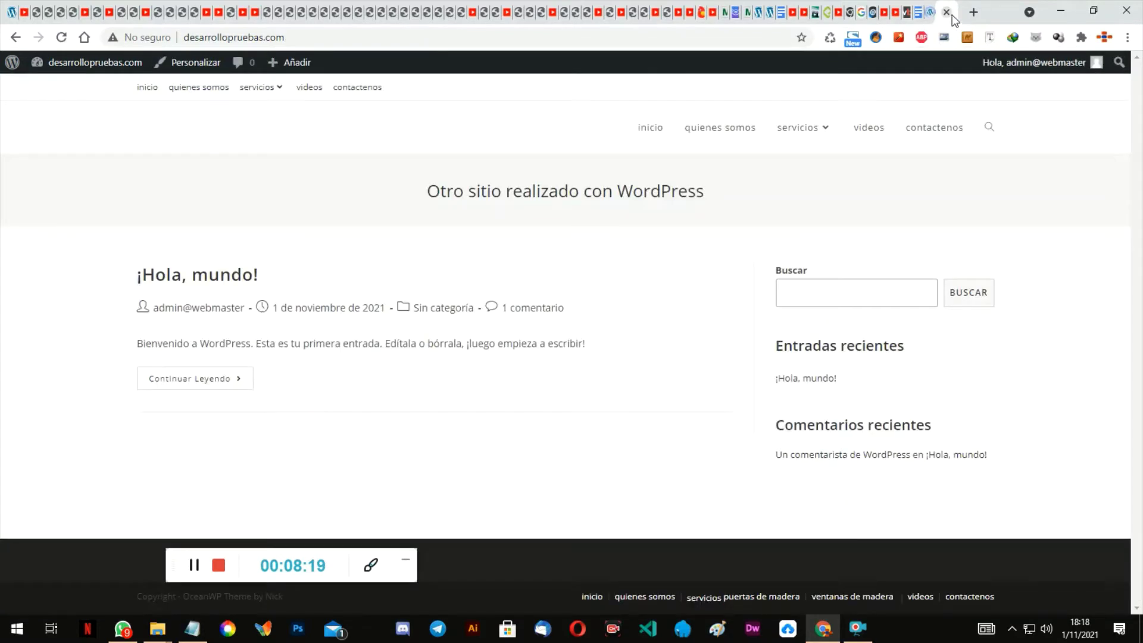
left_click(61, 37)
left_click(54, 43)
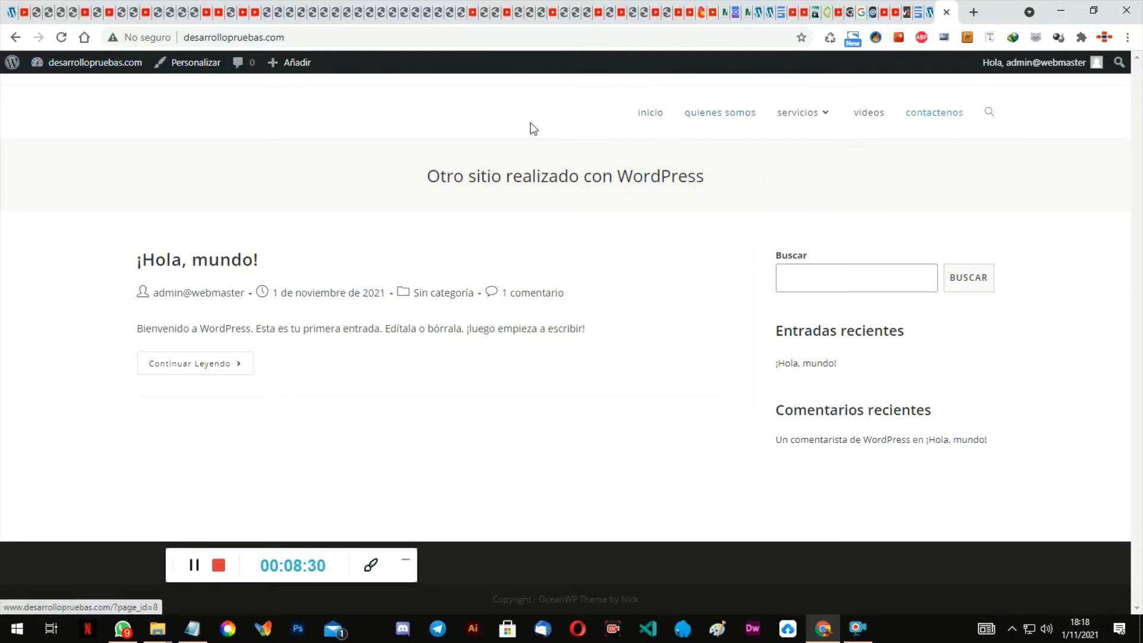
Step: Save MenuPrincipal again with the Principal location and view the site's front page
left_click(927, 12)
scroll(917, 273, "down", 4)
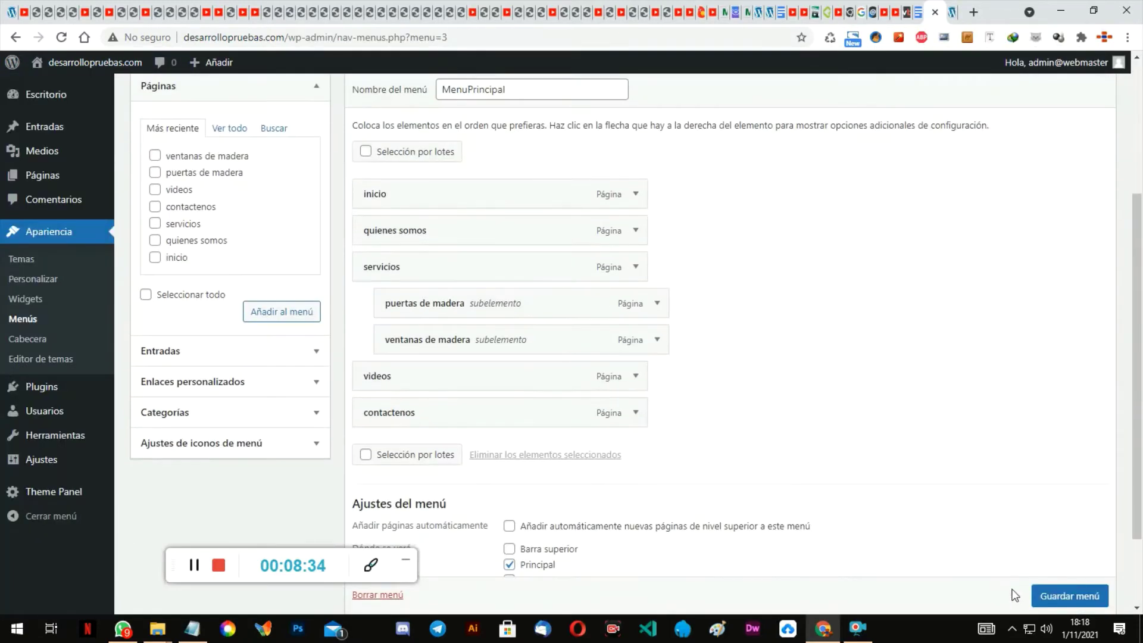
left_click(1052, 595)
scroll(949, 462, "down", 2)
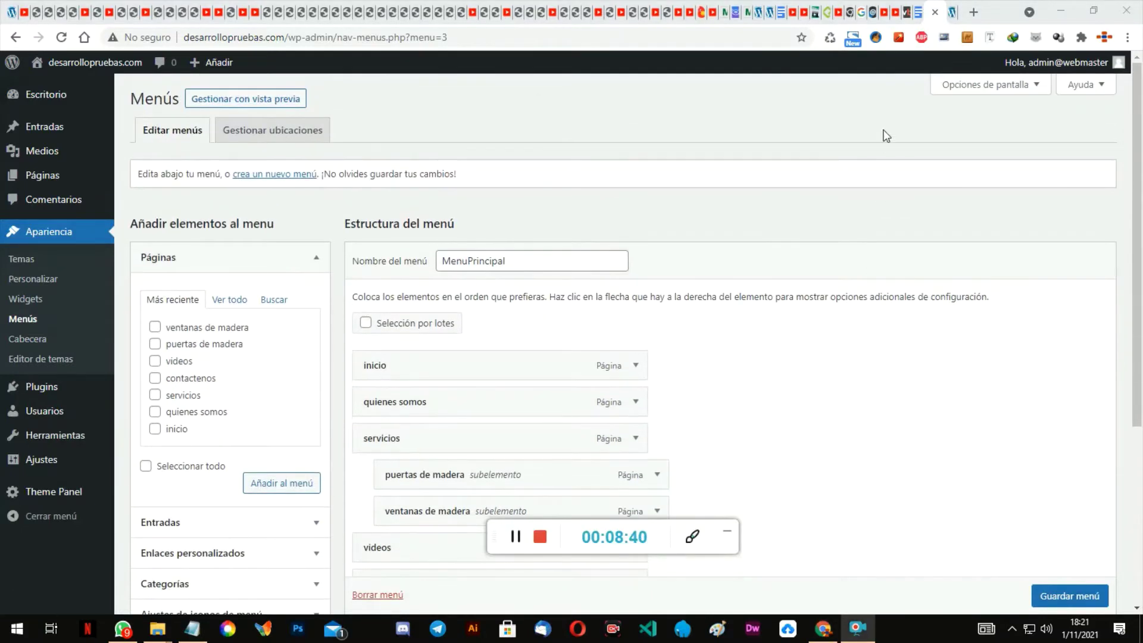
left_click(953, 14)
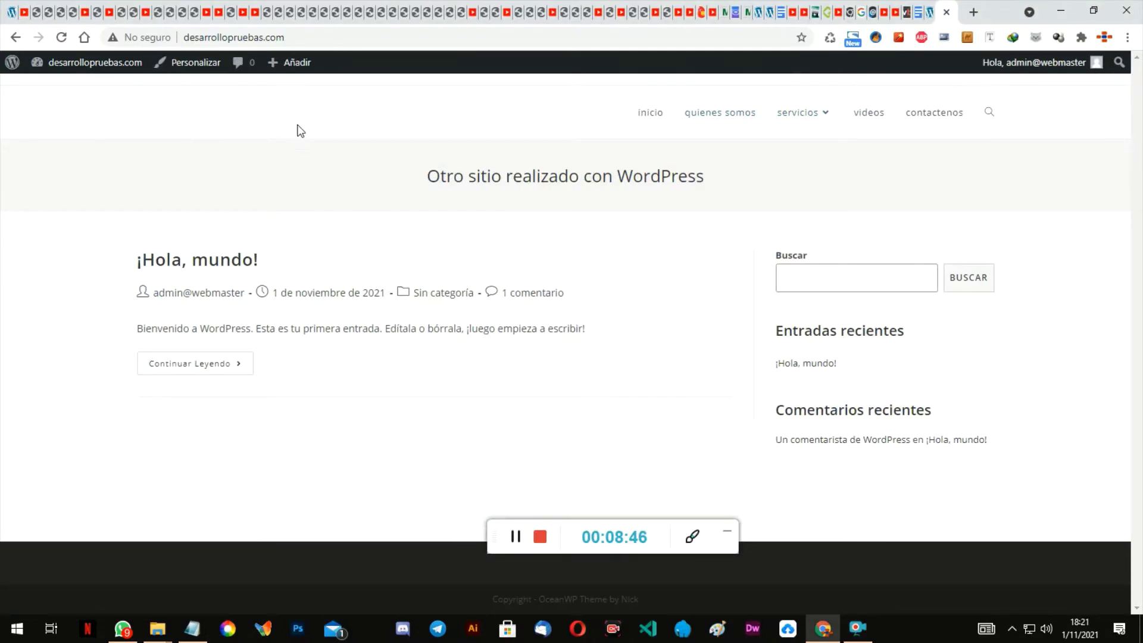
Step: Return to the menu editor, open the theme customizer for OceanWP Child, and look over its settings sections
left_click(928, 15)
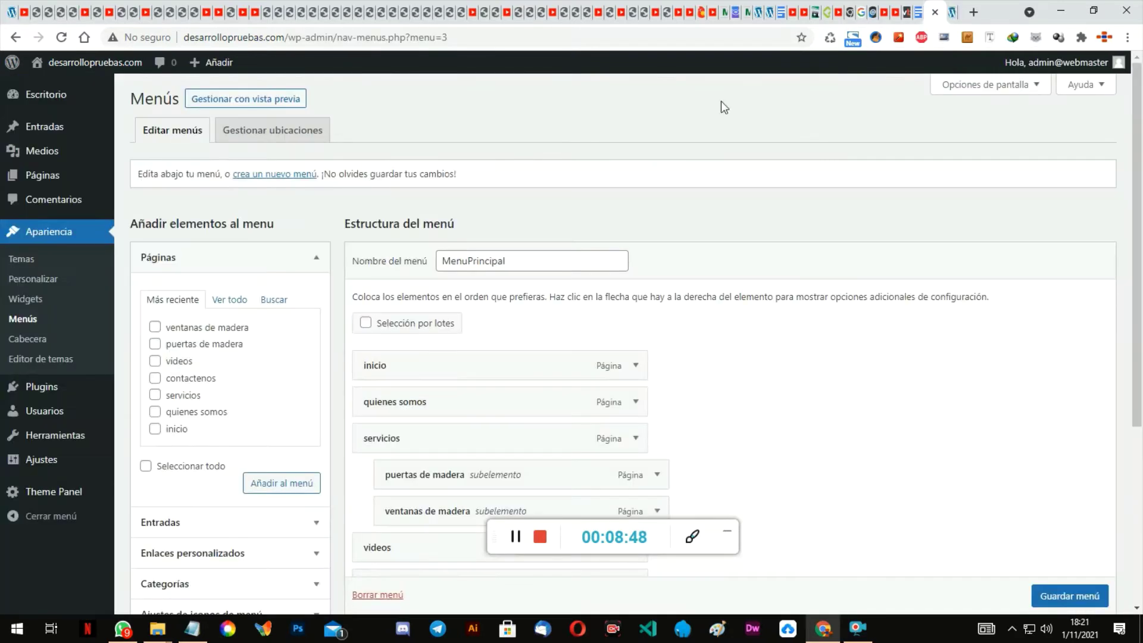
scroll(14, 215, "down", 3)
scroll(13, 214, "up", 2)
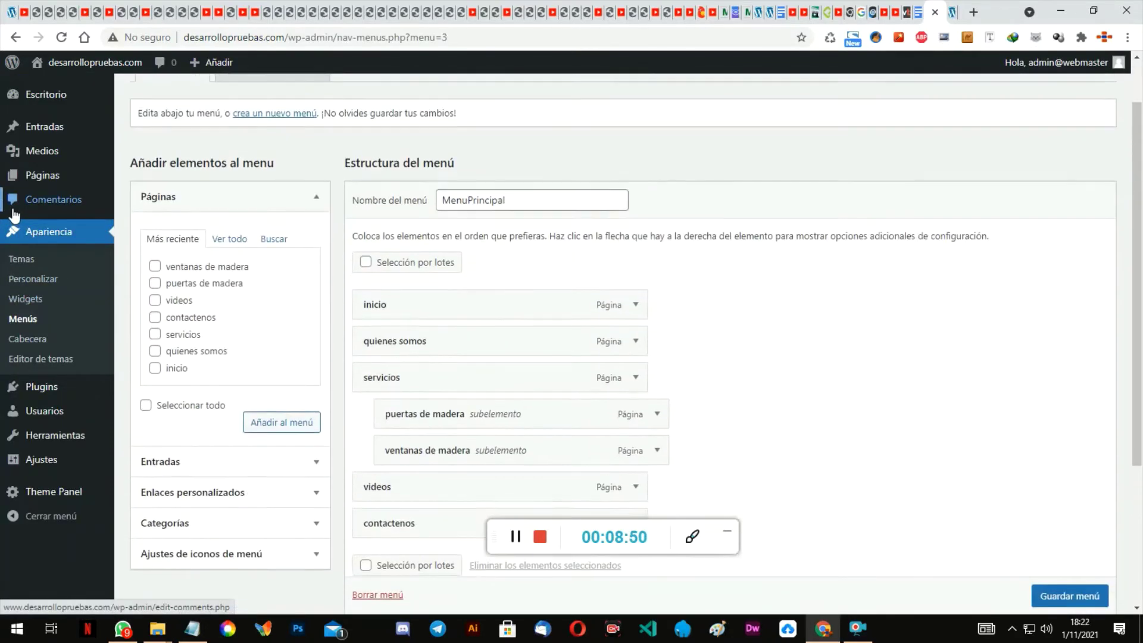
scroll(36, 363, "up", 1)
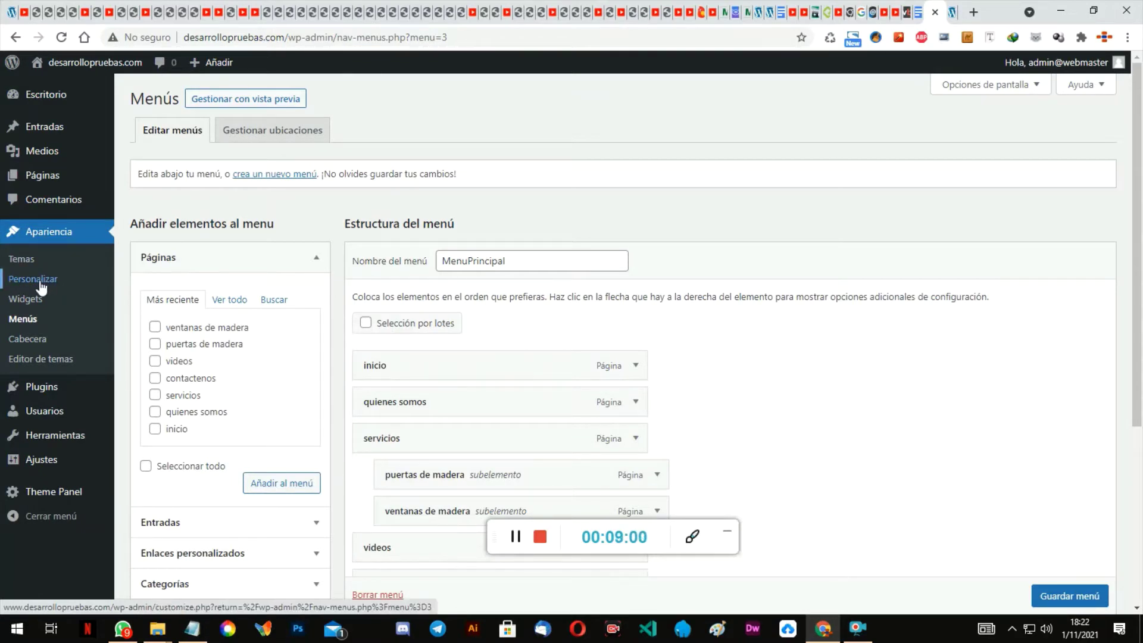
left_click(41, 284)
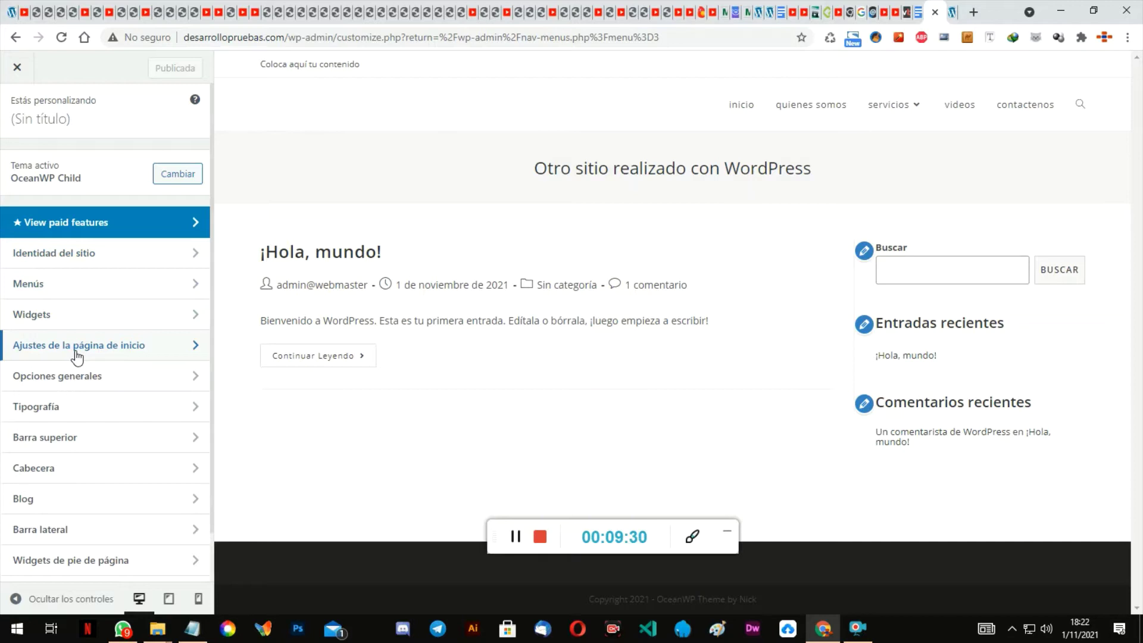
scroll(76, 357, "down", 1)
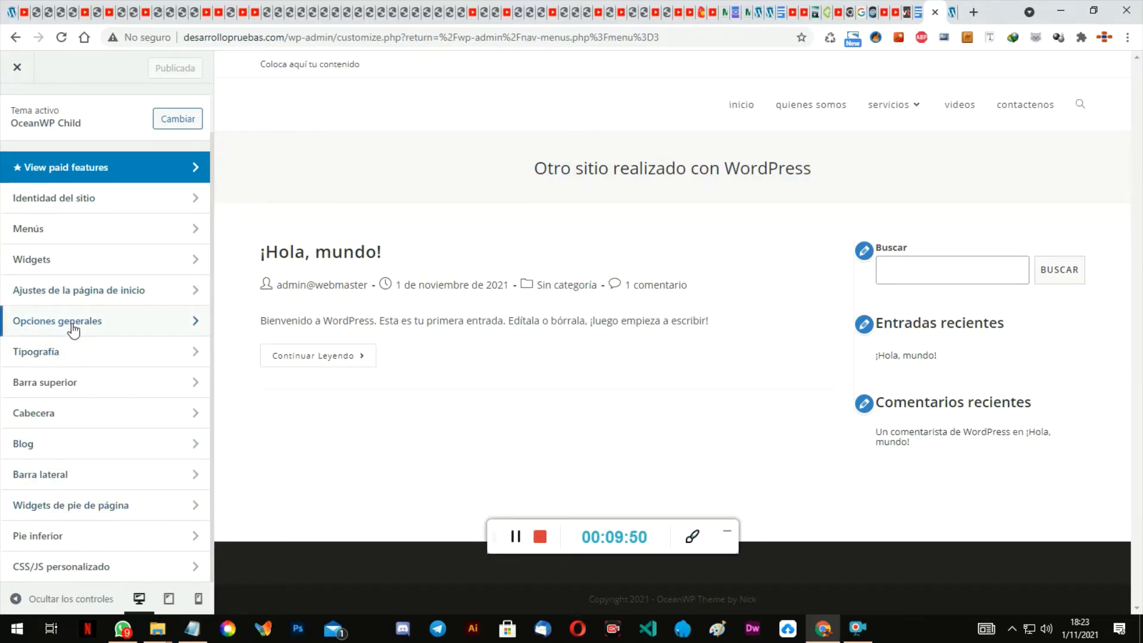
Step: Check the front page's header, return to the customizer and open the image selection for the header's Logotipo
left_click(953, 13)
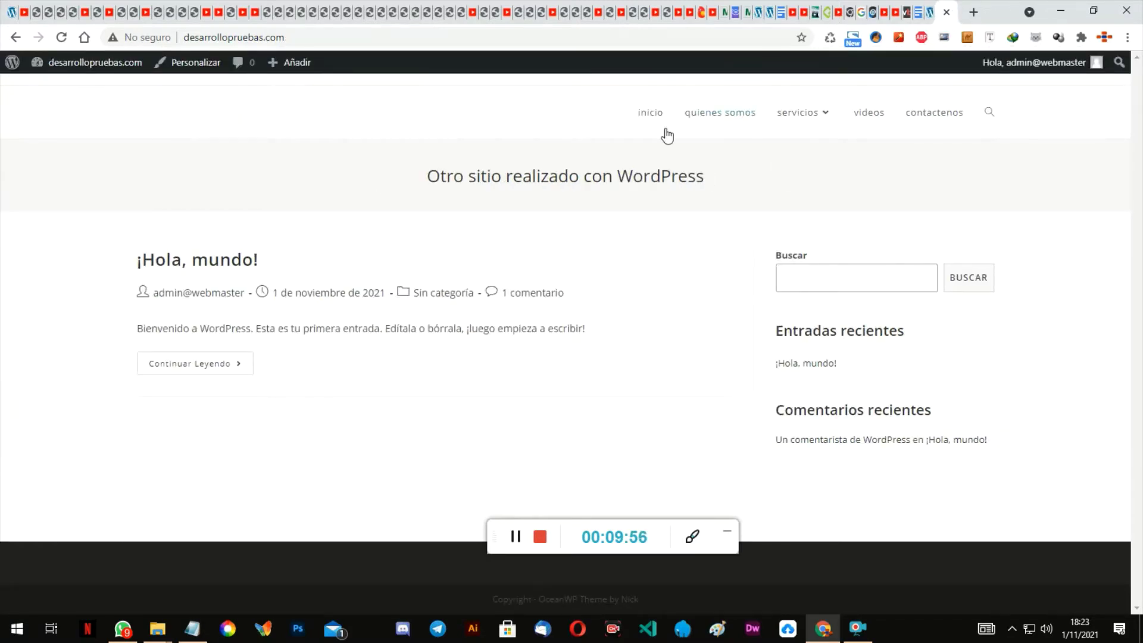
left_click(927, 14)
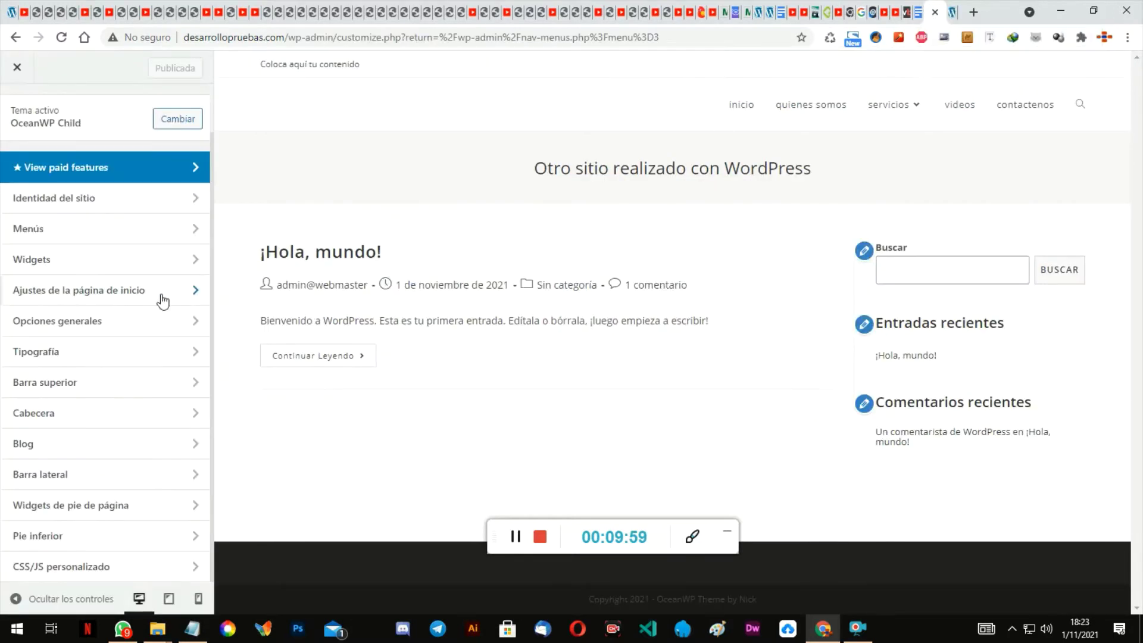
left_click(72, 417)
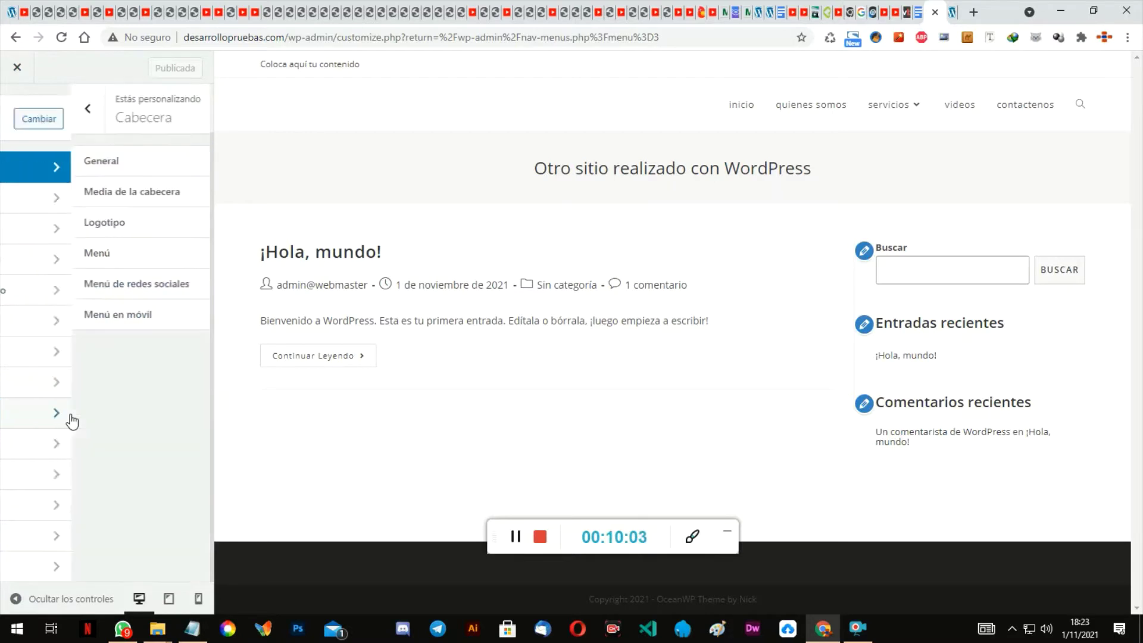
left_click(75, 232)
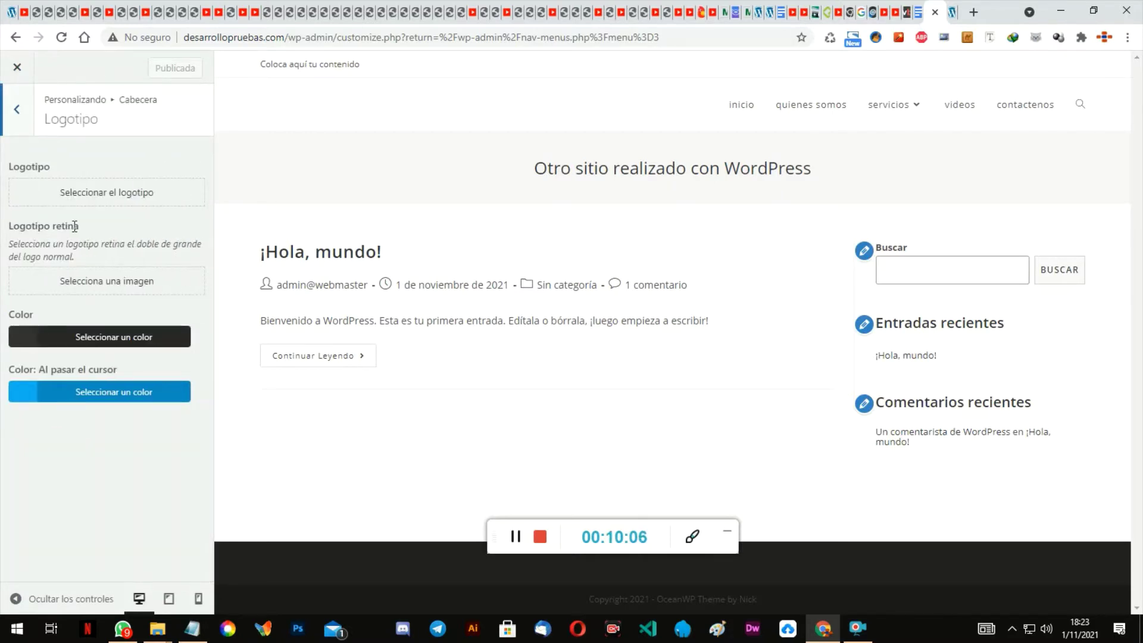
left_click(94, 198)
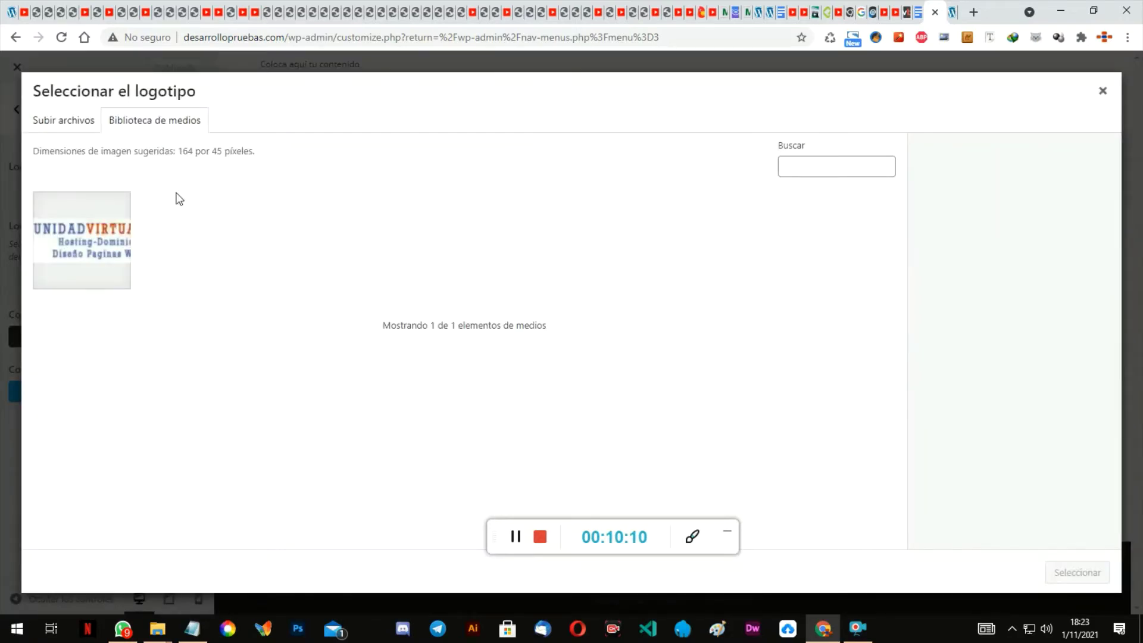
Step: Upload logo.jpg from the imagenes folder to the media library as a header logo image
left_click(113, 222)
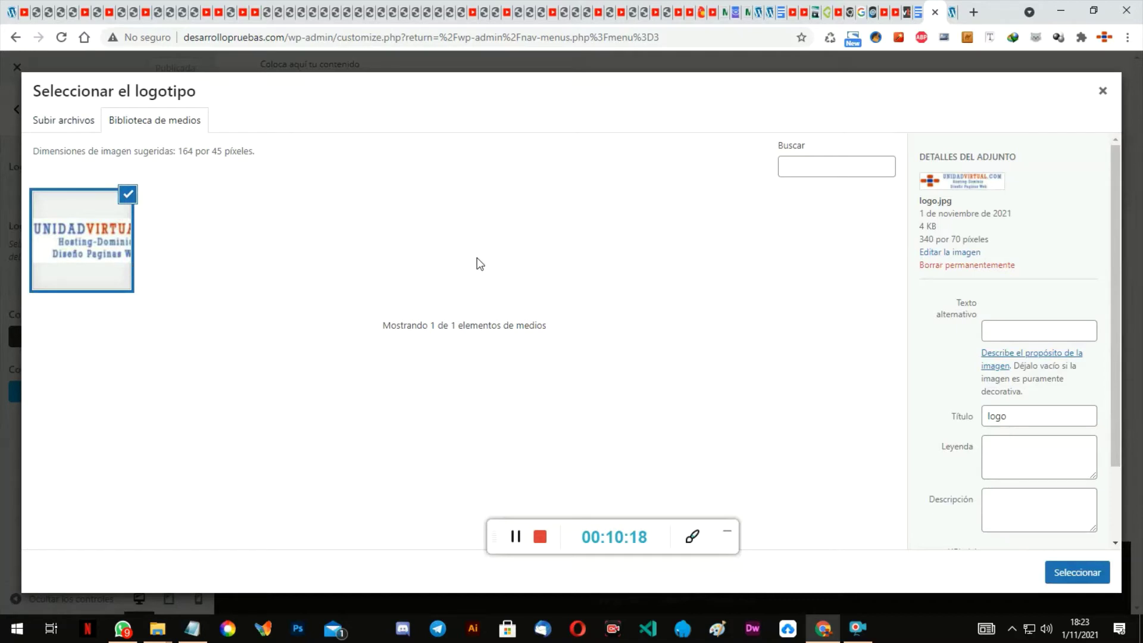
left_click(70, 126)
left_click(542, 334)
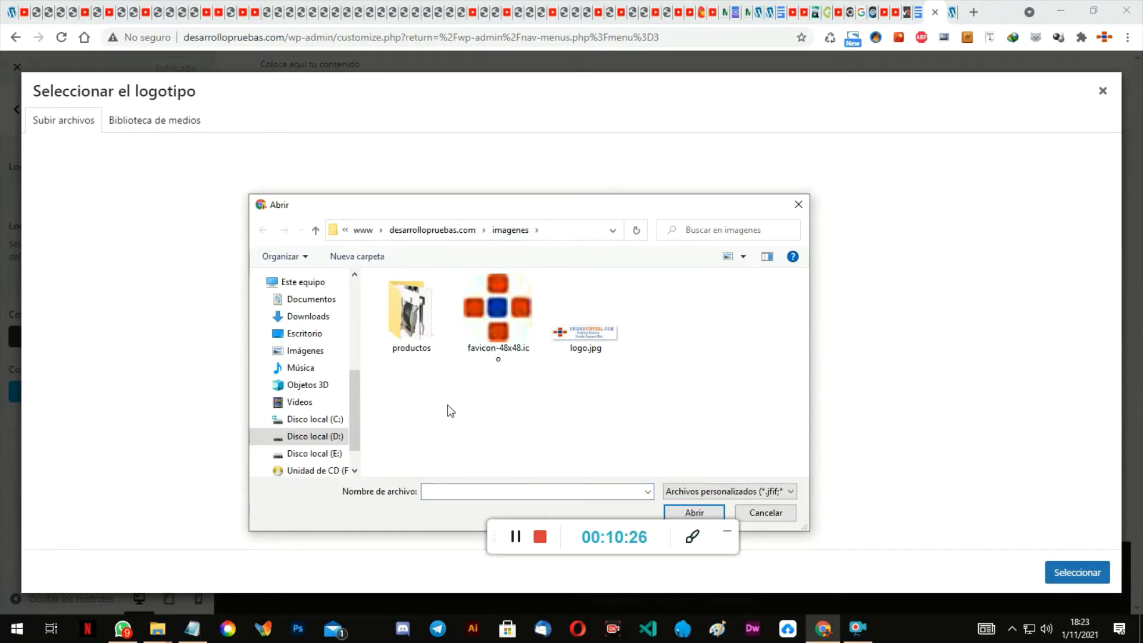
left_click(595, 317)
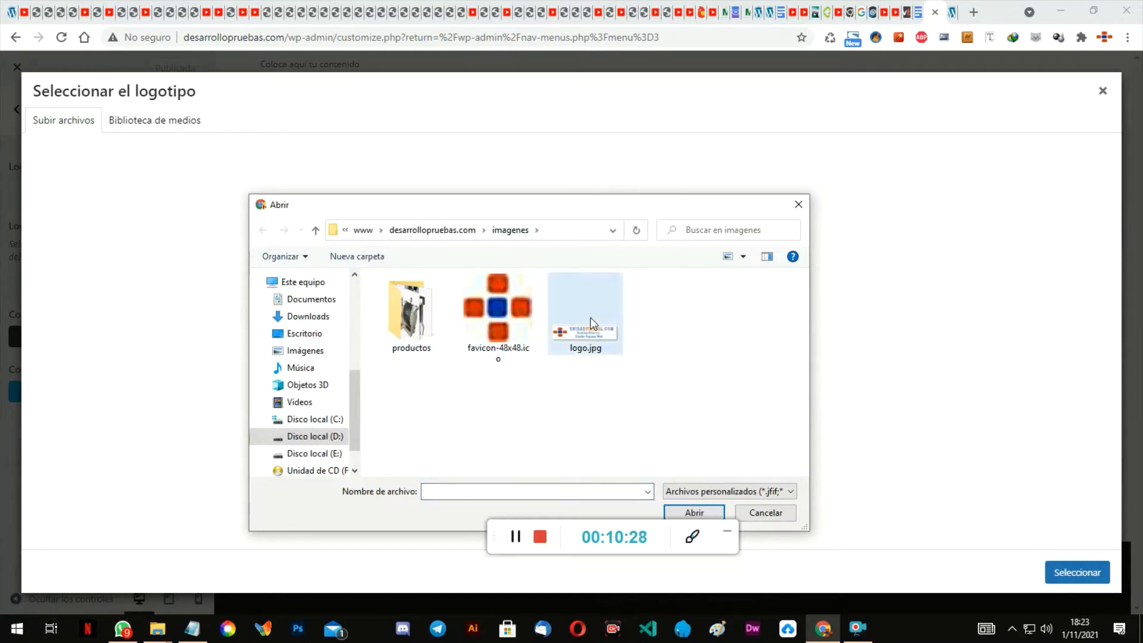
left_click(703, 510)
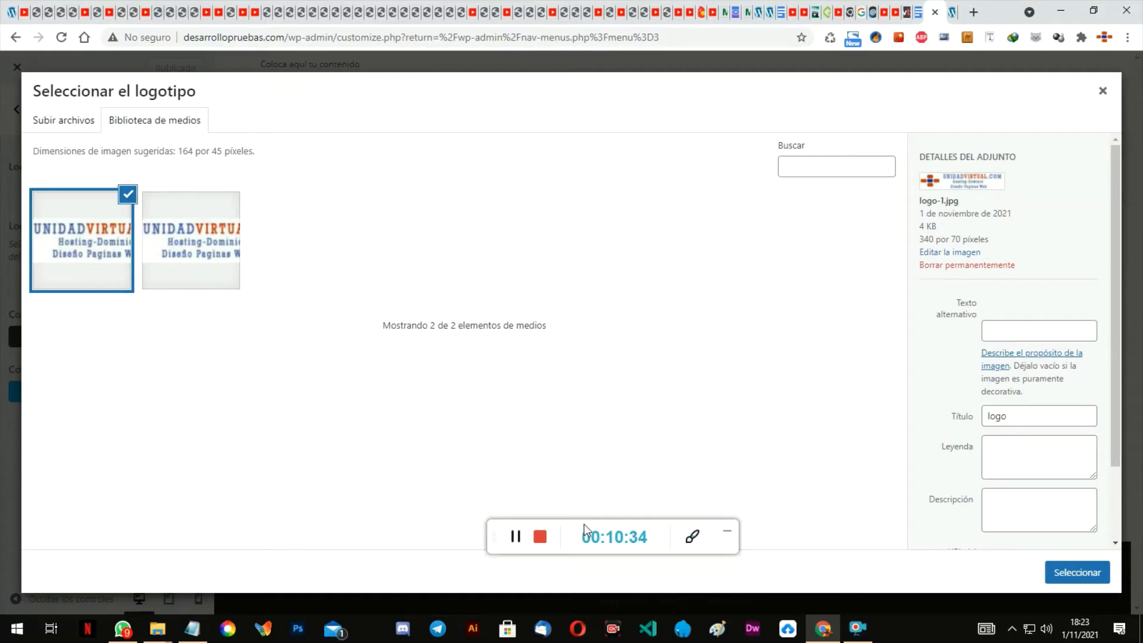
Step: Compare the two logo images in the media library and look over the attachment's alternative text, title, caption and description fields
left_click_drag(587, 528, 370, 502)
left_click(232, 286)
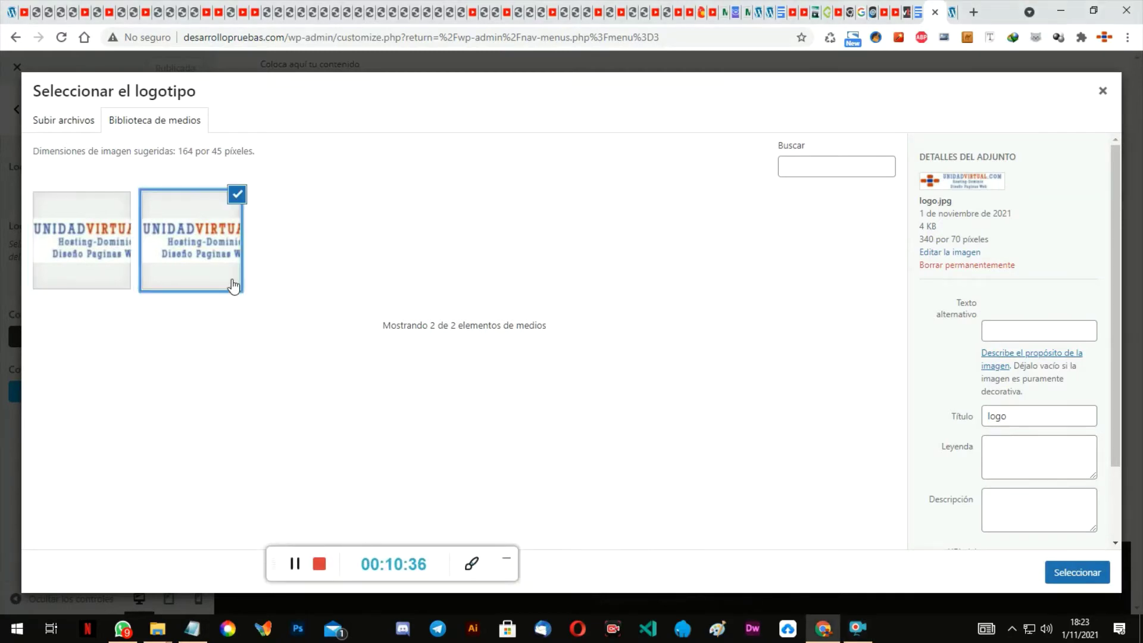
left_click(82, 266)
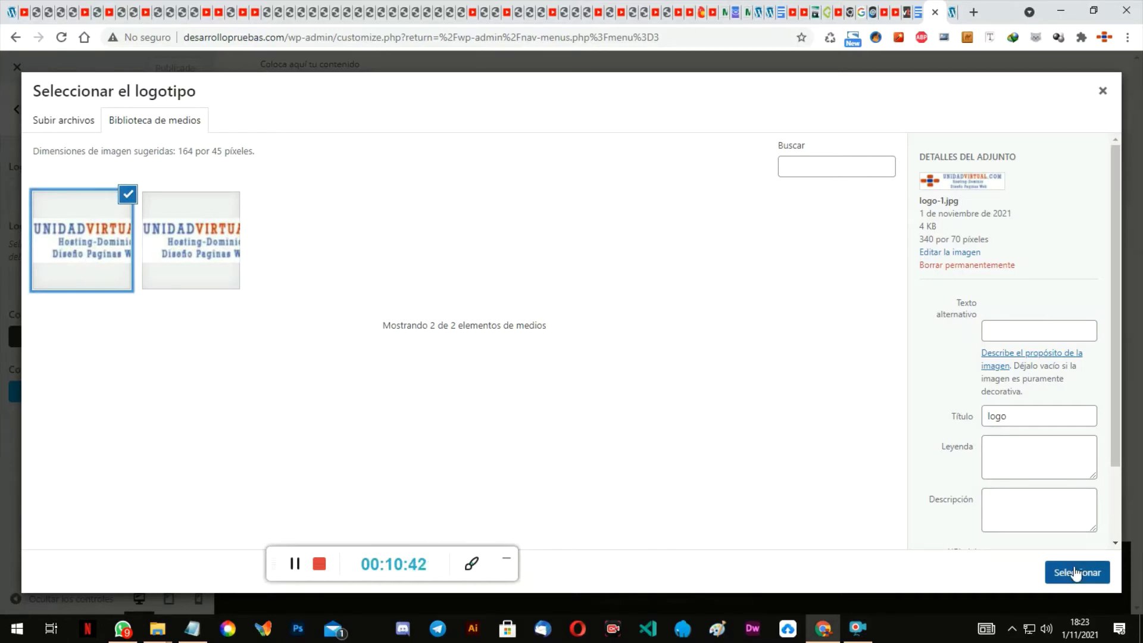
left_click(1014, 329)
left_click(1024, 438)
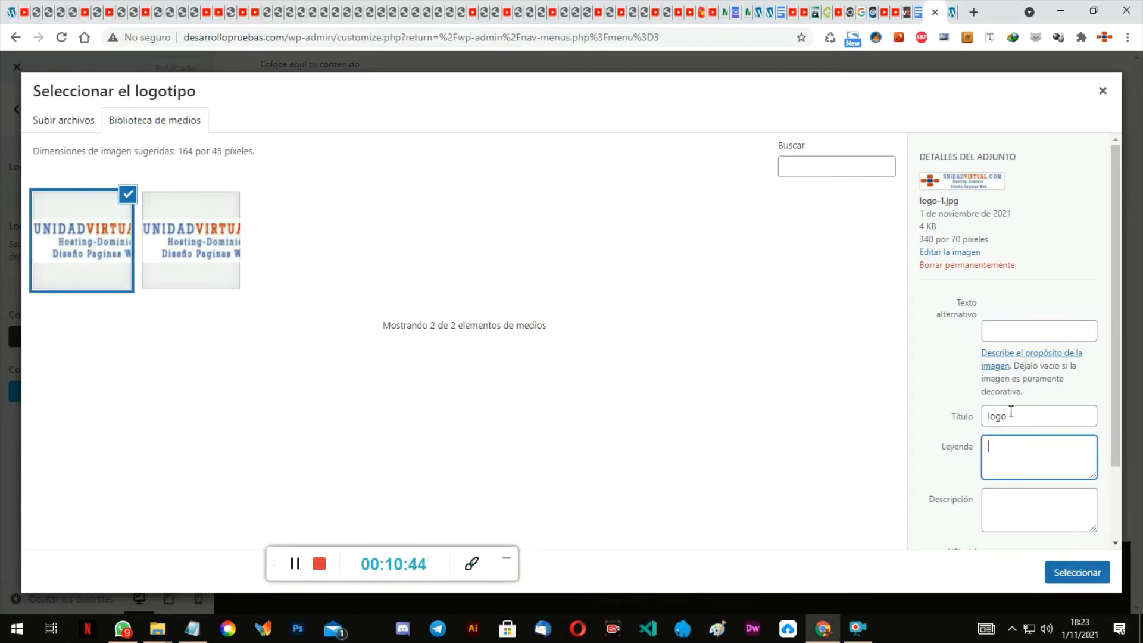
left_click(1011, 411)
left_click(1018, 457)
left_click(1015, 503)
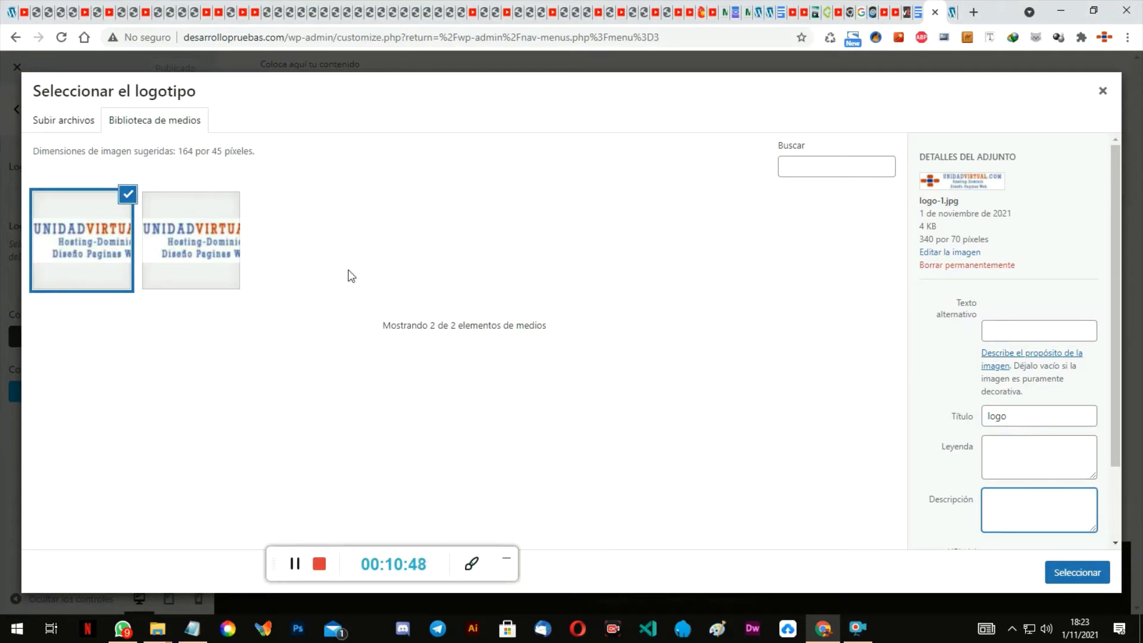
Step: Permanently delete the older duplicate logo.jpg from the media library
left_click(219, 247)
left_click(967, 265)
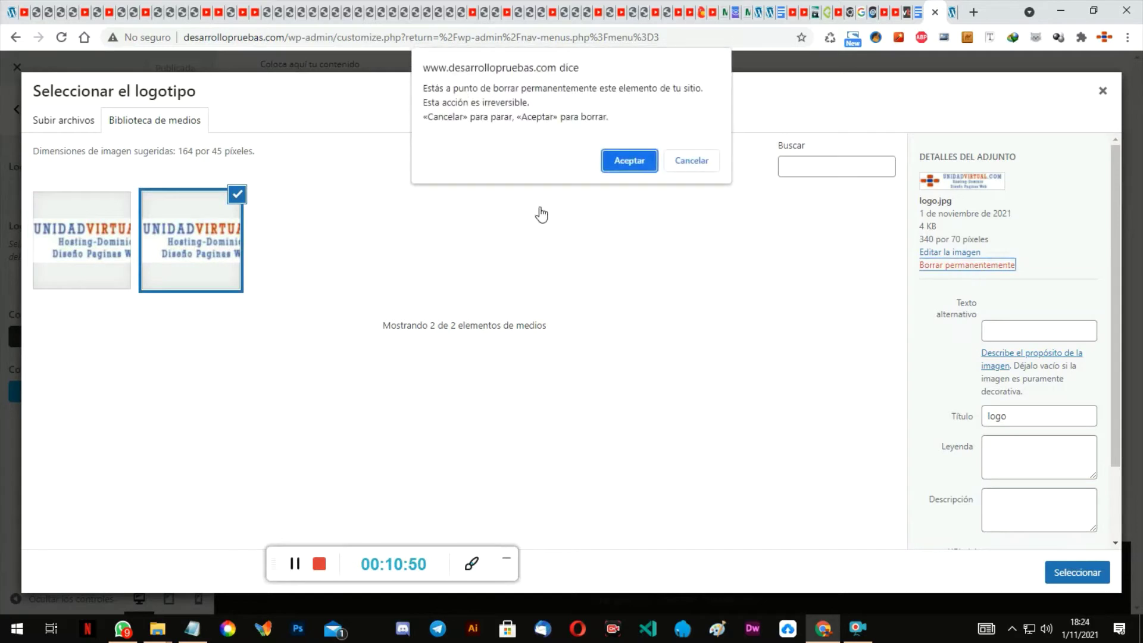
left_click(630, 160)
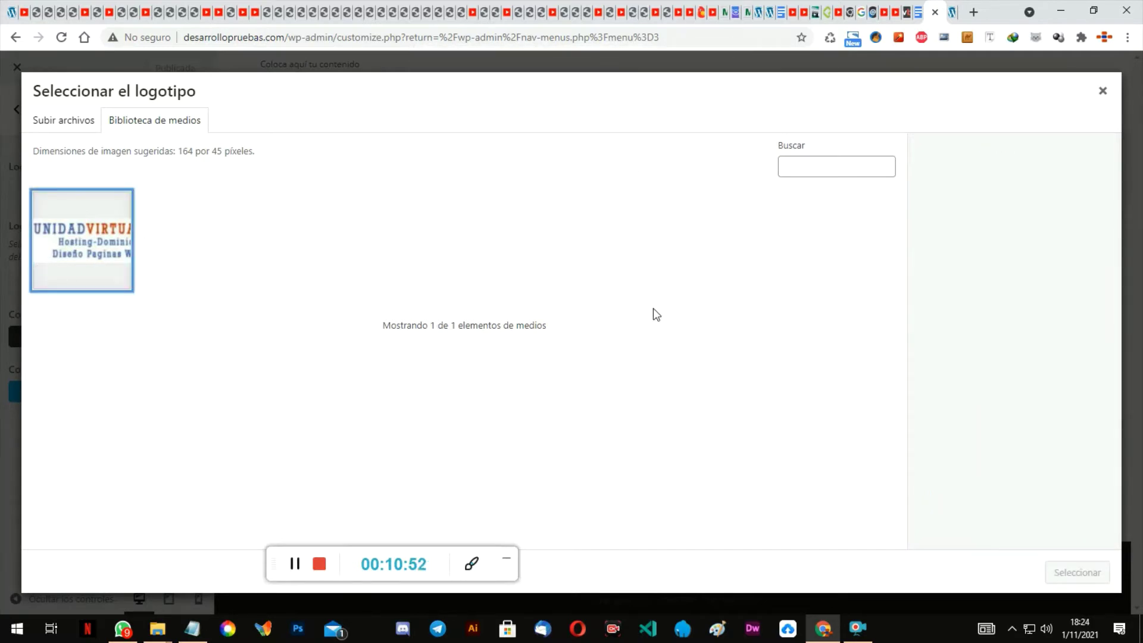
Step: Set logo-1.jpg as the header logo without cropping it and publish the change
left_click(80, 251)
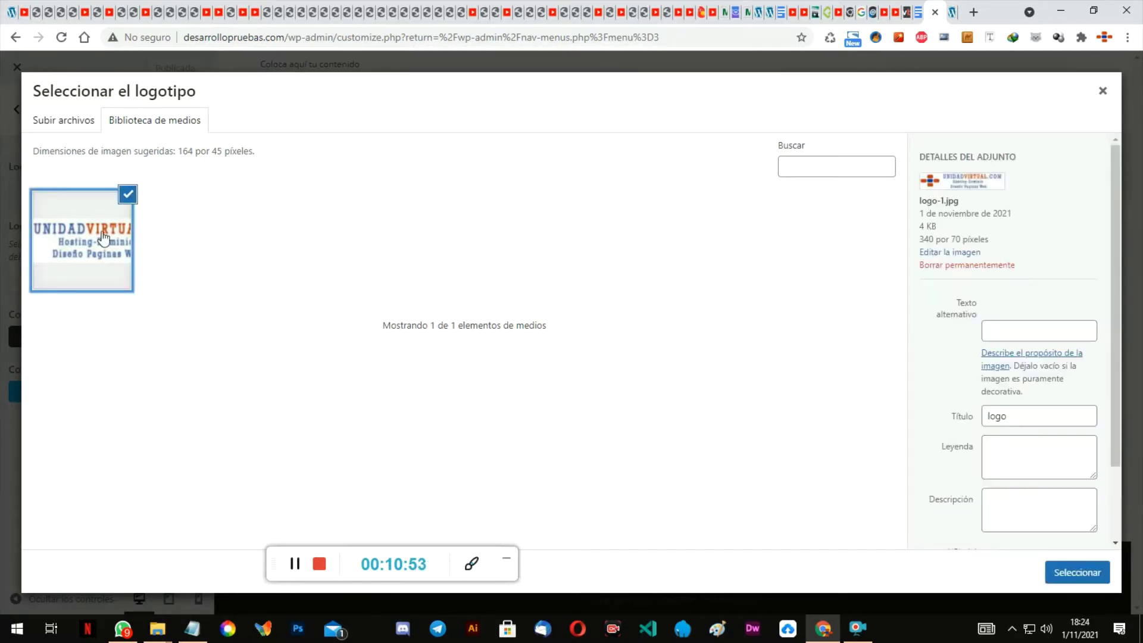
left_click(1081, 576)
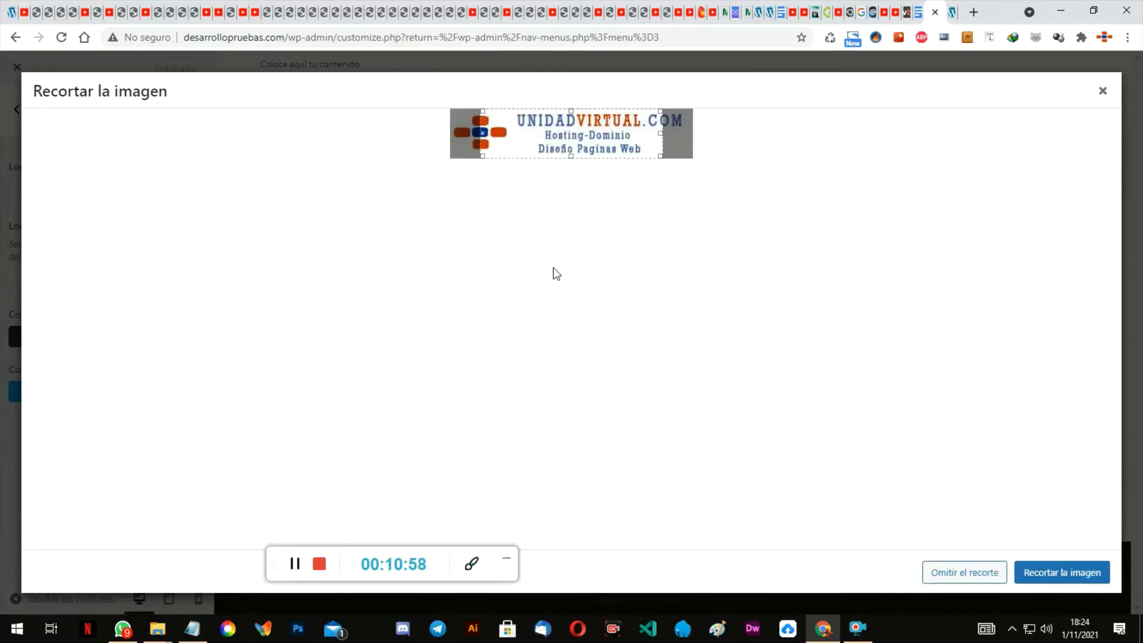
left_click(964, 574)
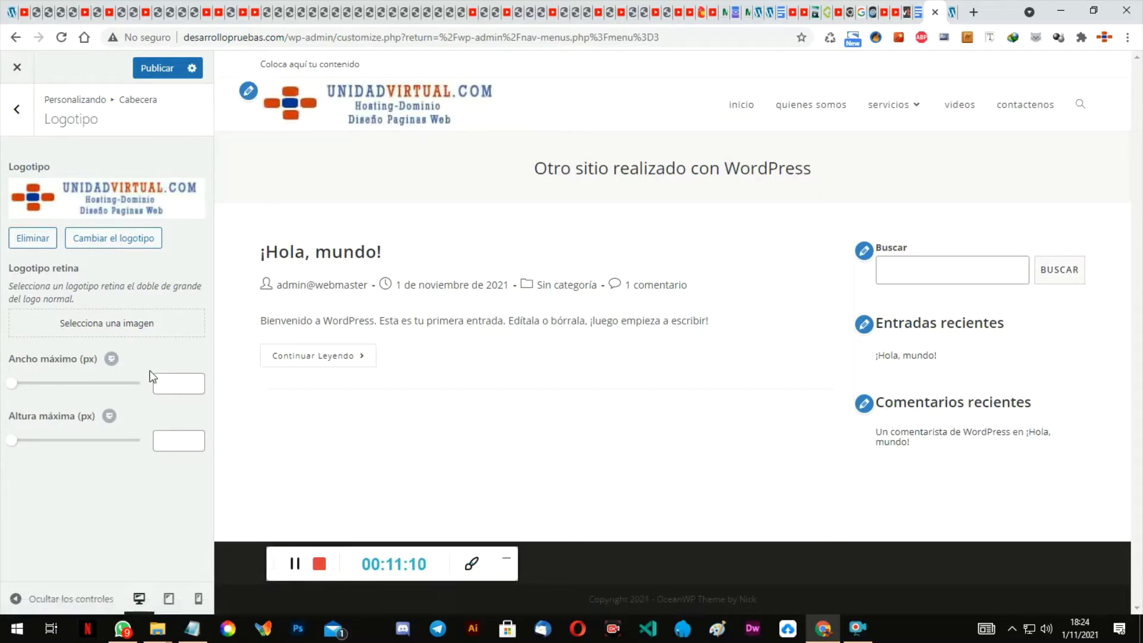
left_click(164, 384)
left_click(181, 439)
left_click(153, 69)
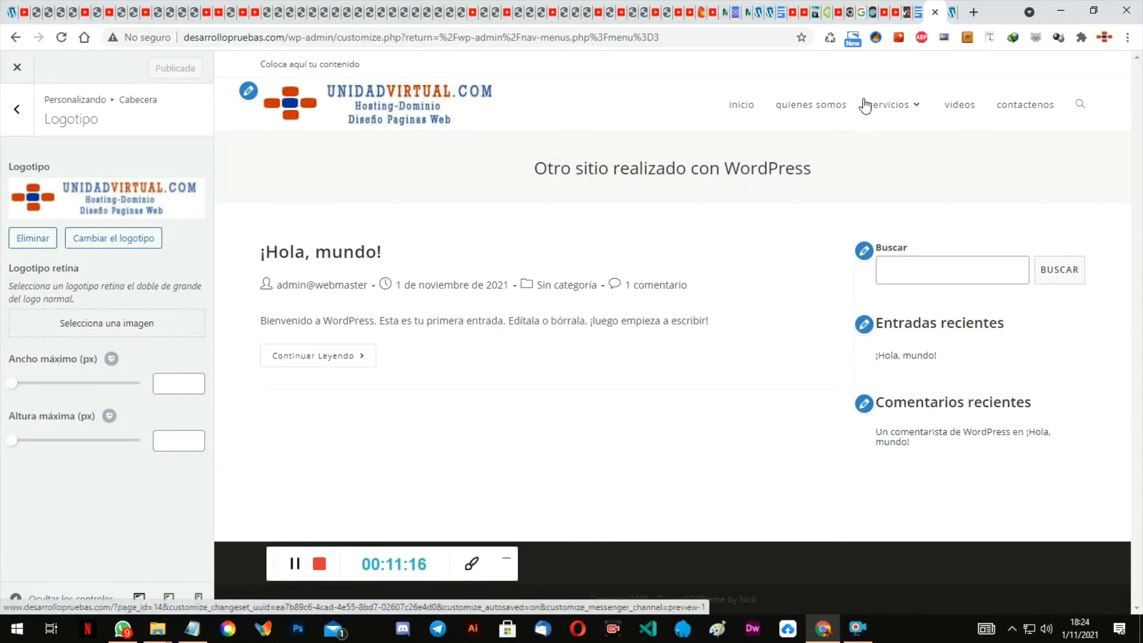
Step: Reload the front page and check the header logo and the servicios submenu
left_click(15, 36)
left_click(61, 38)
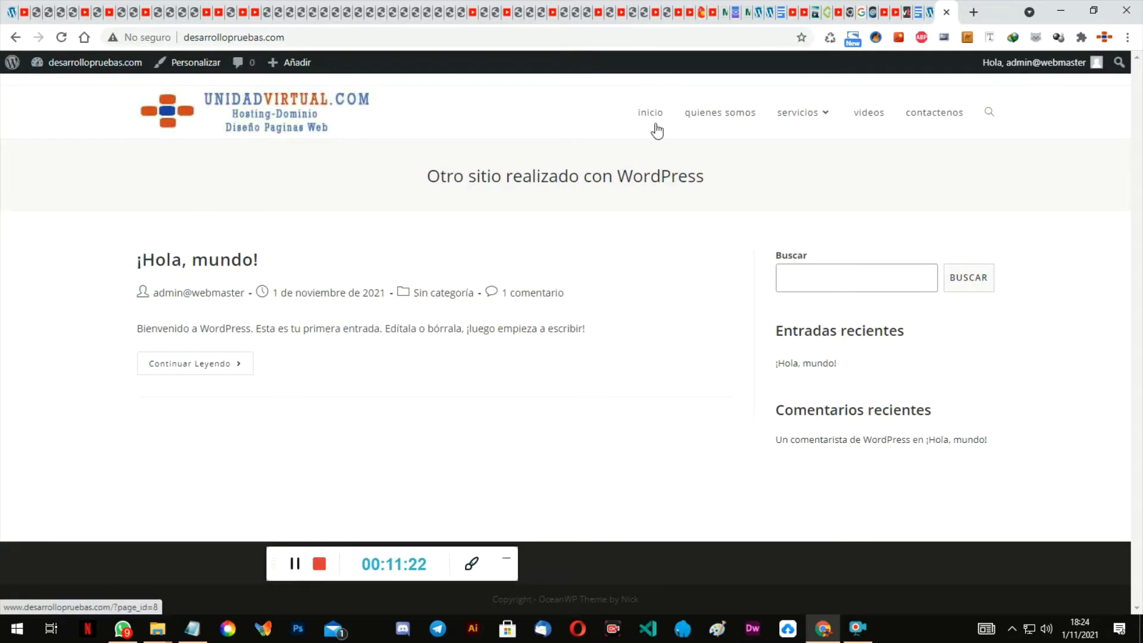
left_click(930, 12)
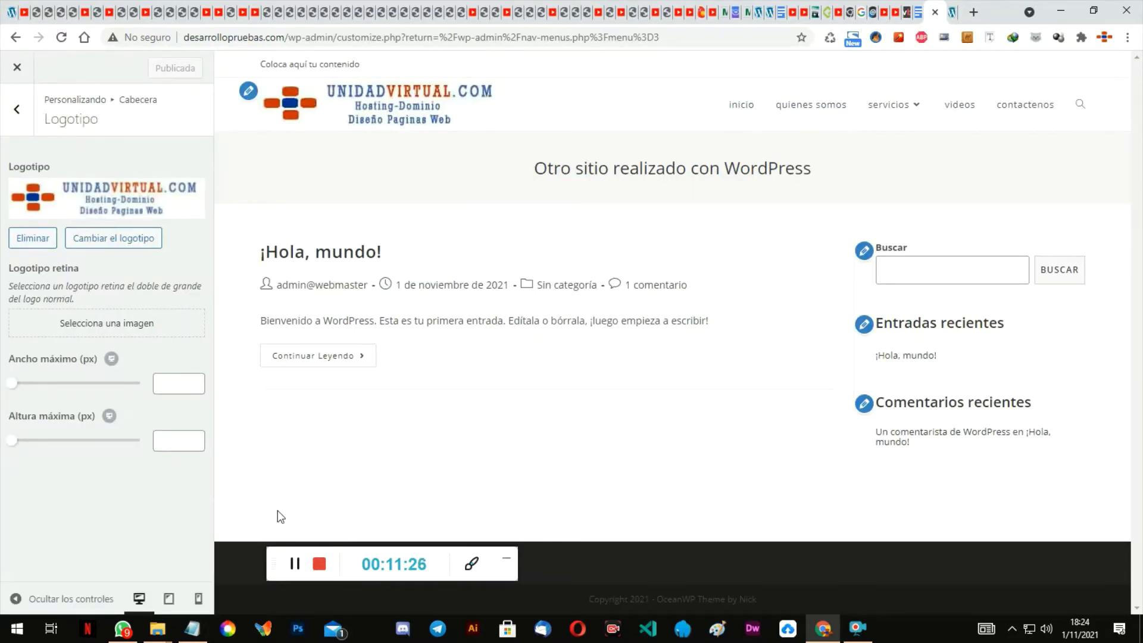
left_click(295, 563)
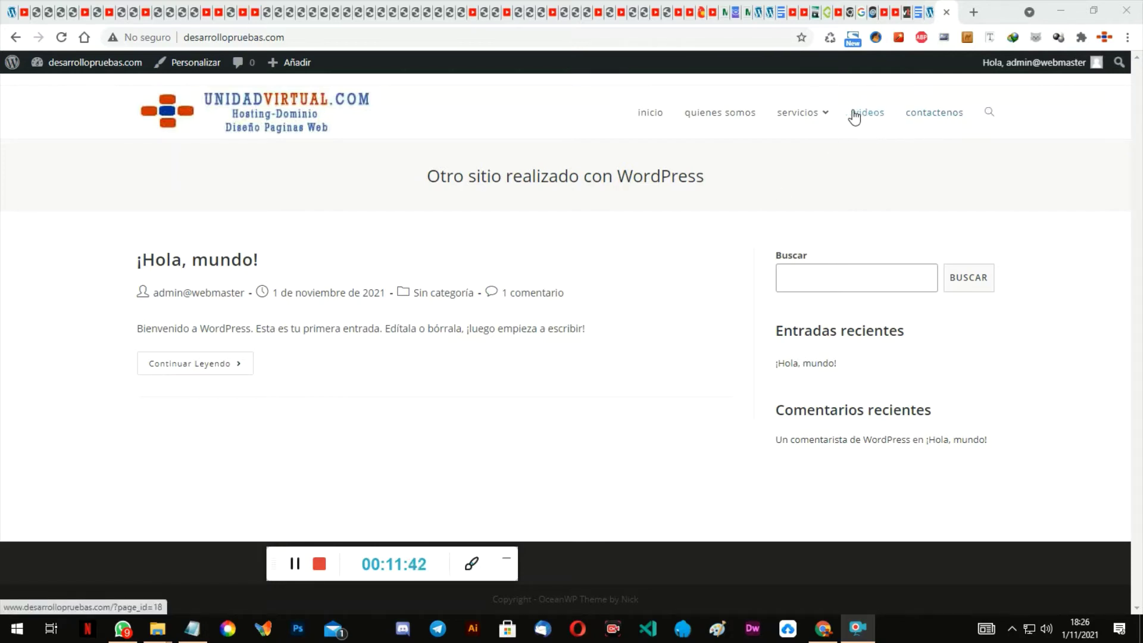
mouse_move(842, 121)
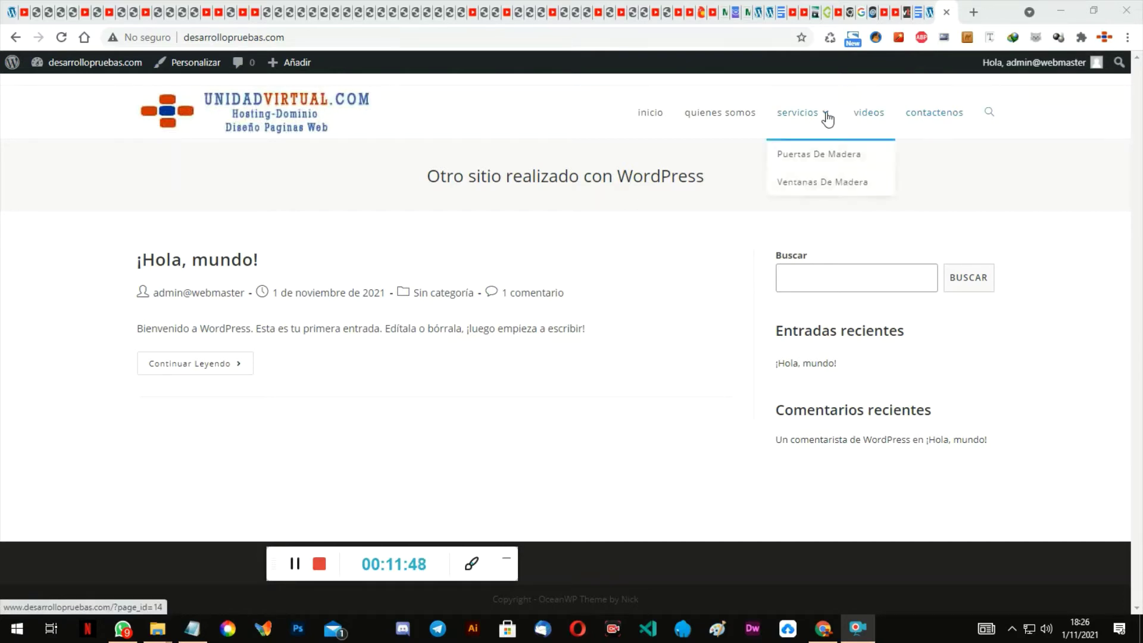
left_click(932, 11)
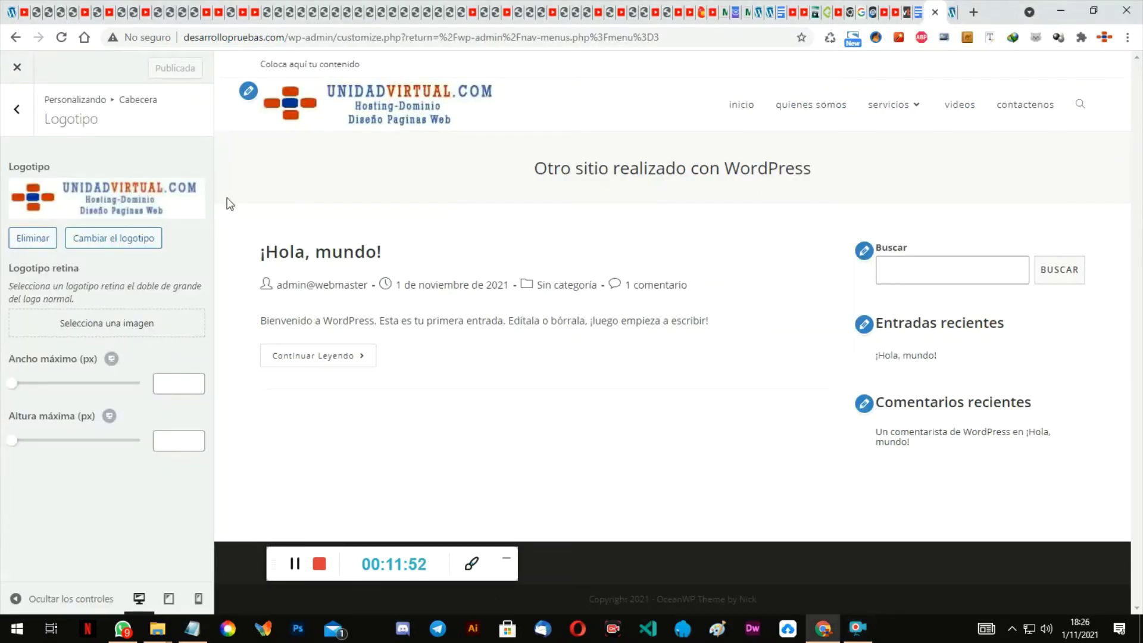
Step: Close the theme customizer and look over the MenuPrincipal structure in the menu editor
left_click(17, 110)
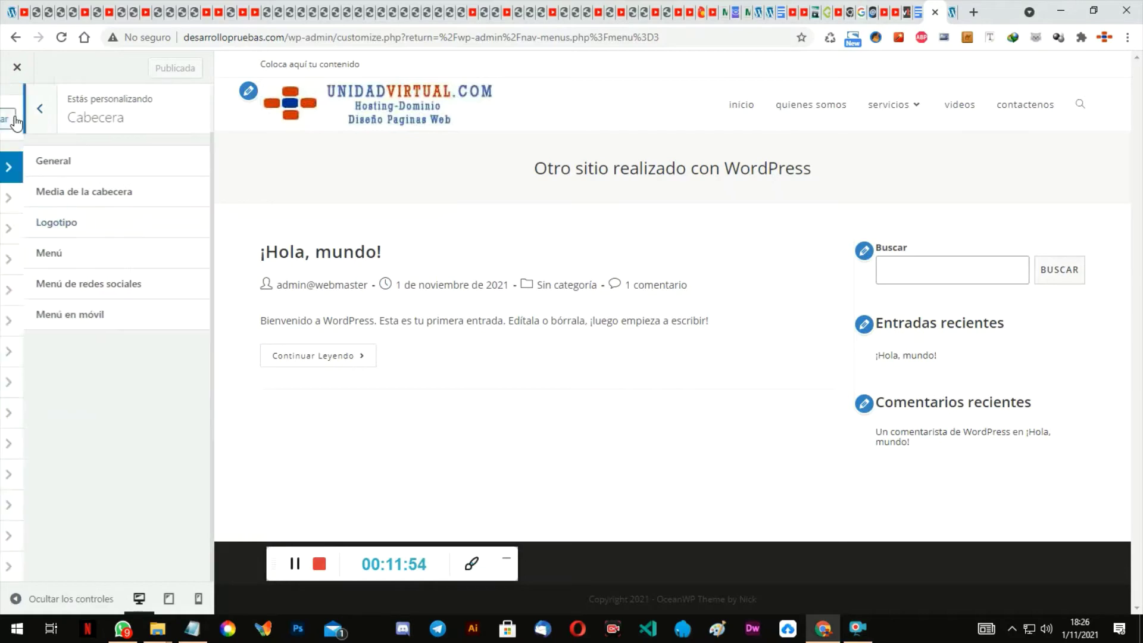
left_click(16, 112)
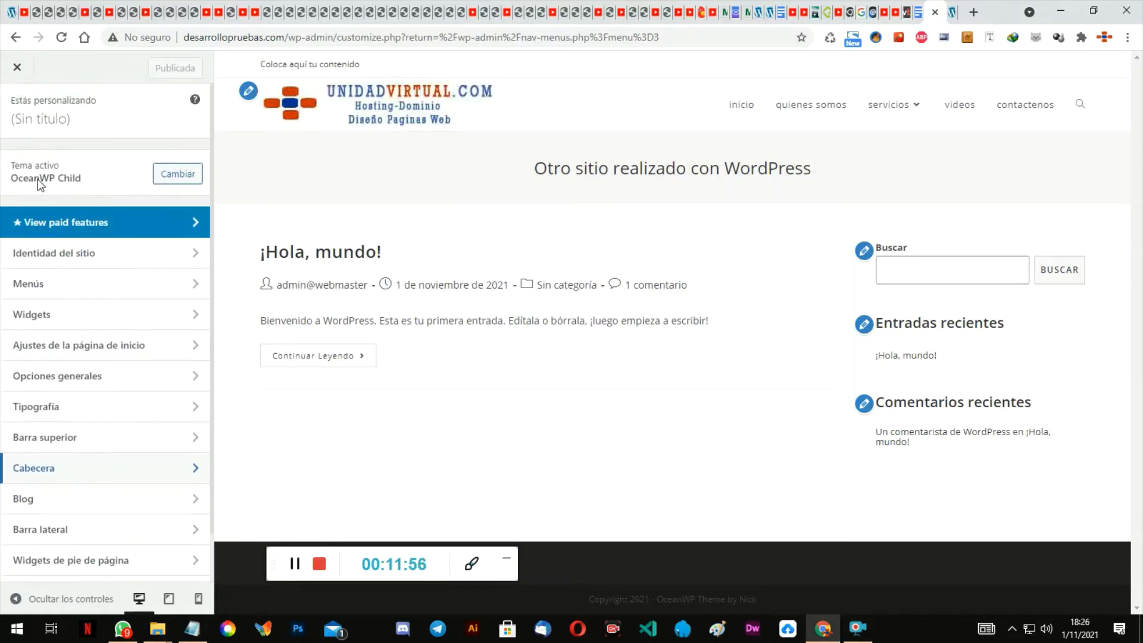
left_click(14, 69)
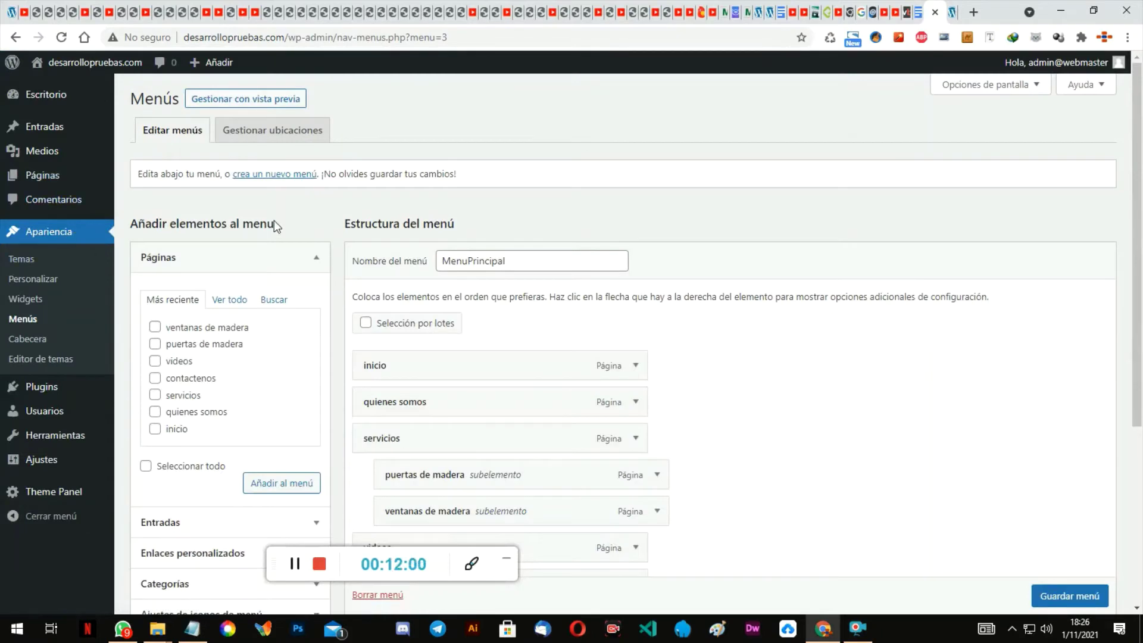
scroll(45, 215, "down", 3)
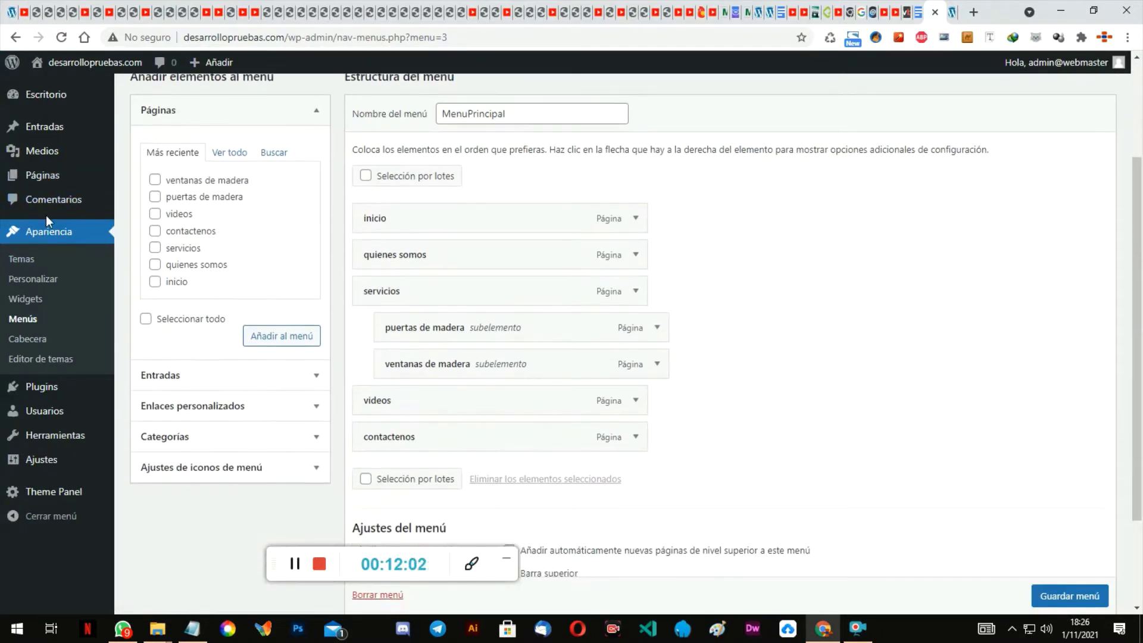
scroll(45, 216, "up", 3)
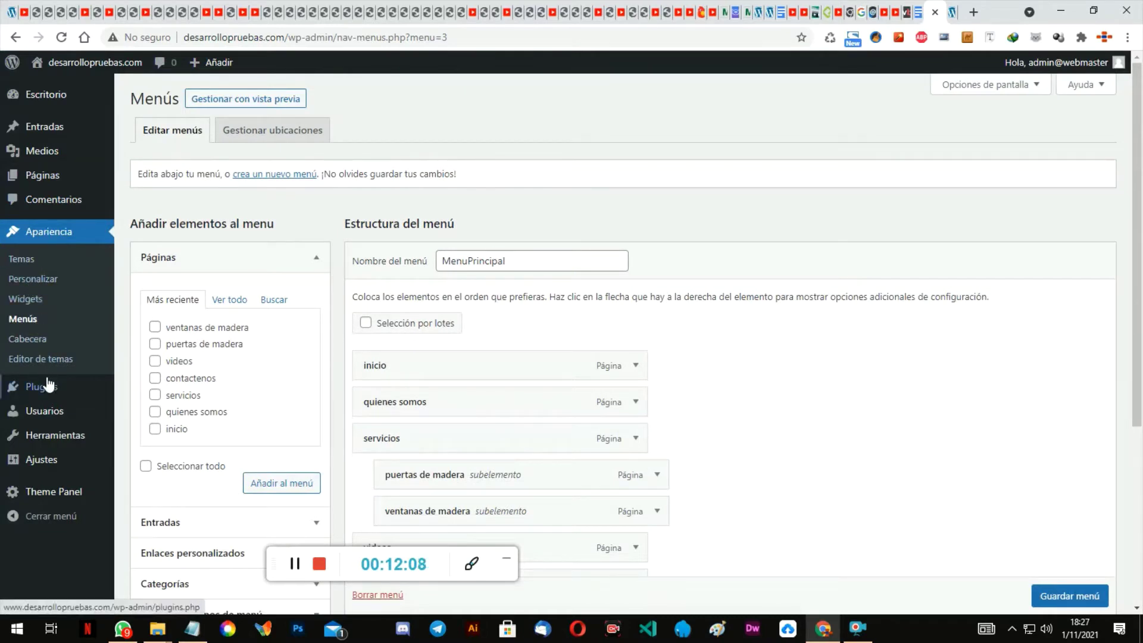
Step: Open the page for adding new plugins and search for "woo"
mouse_move(15, 385)
left_click(160, 409)
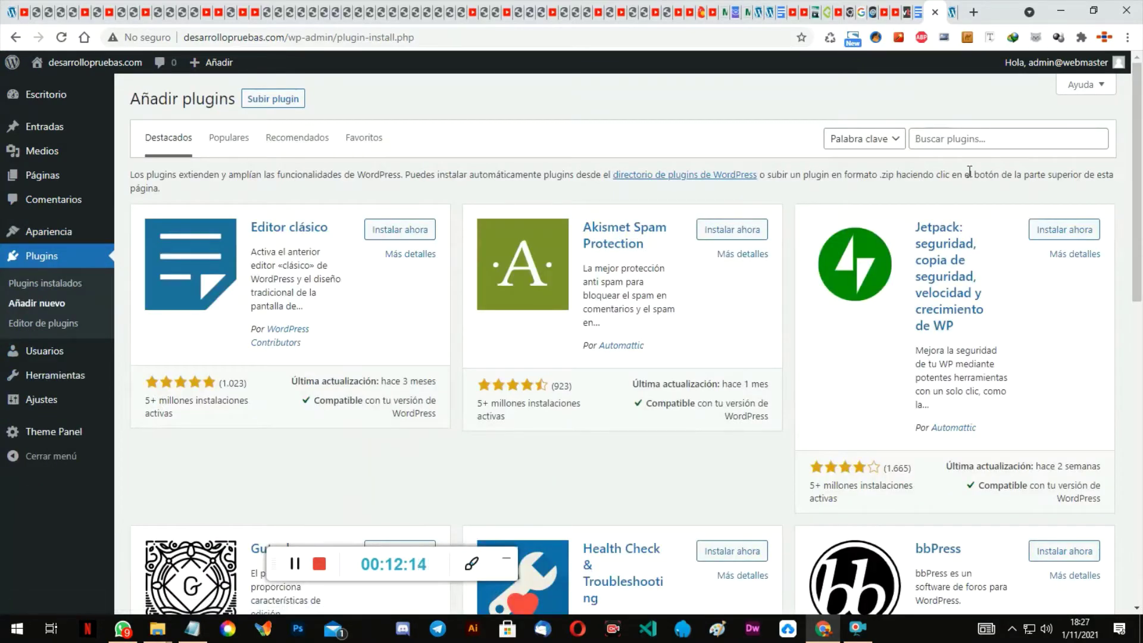
left_click(964, 140)
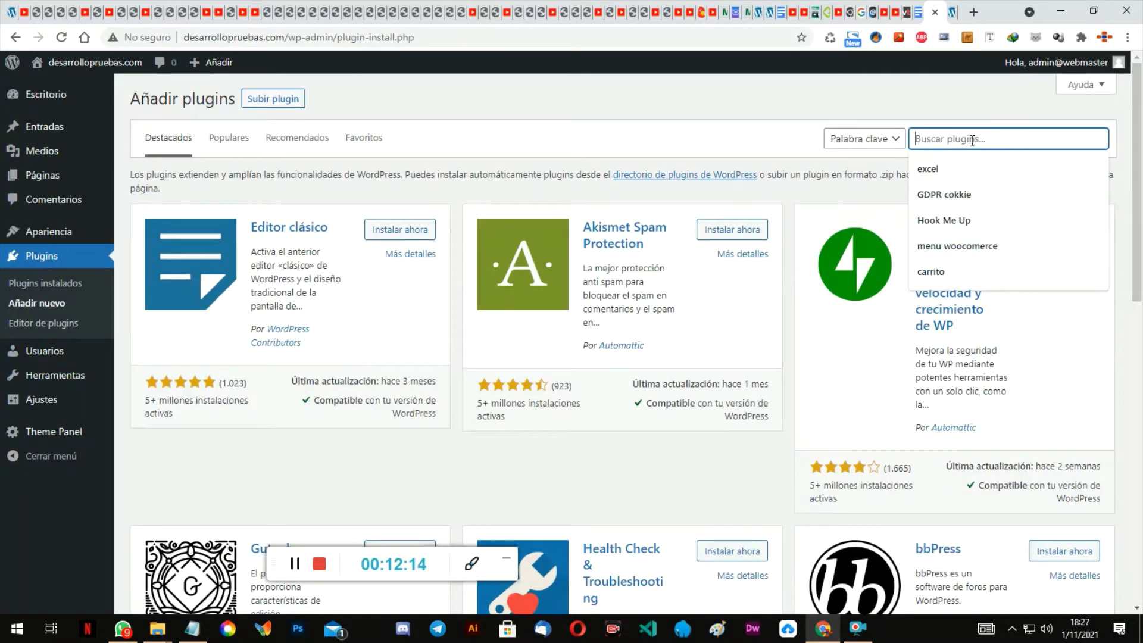
type("woo")
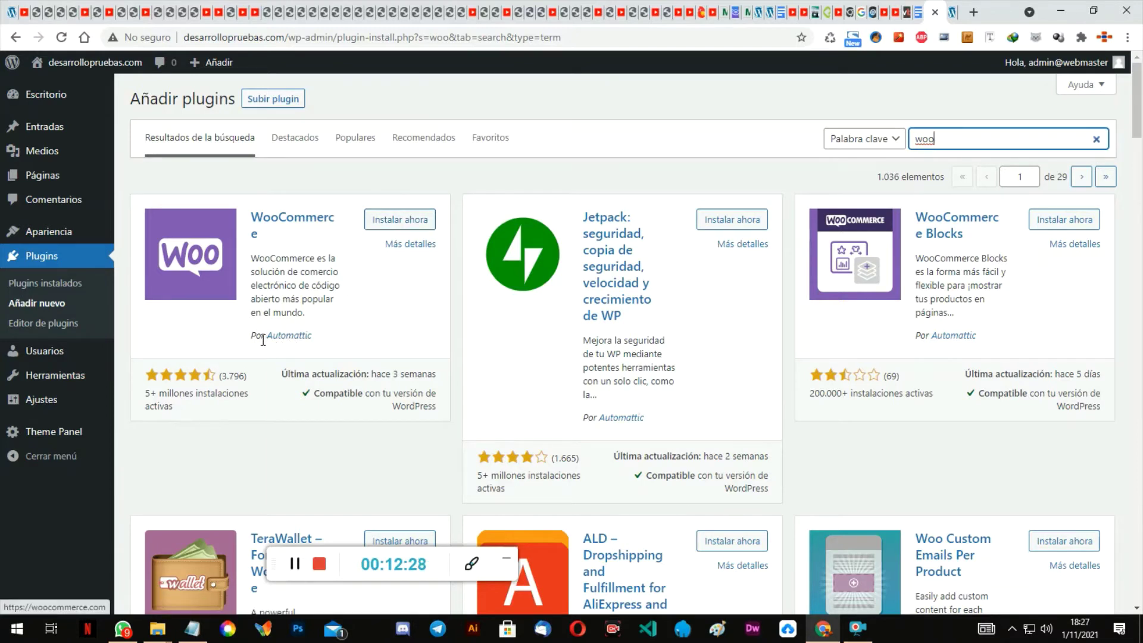
Step: Install and activate the WooCommerce plugin
left_click(410, 223)
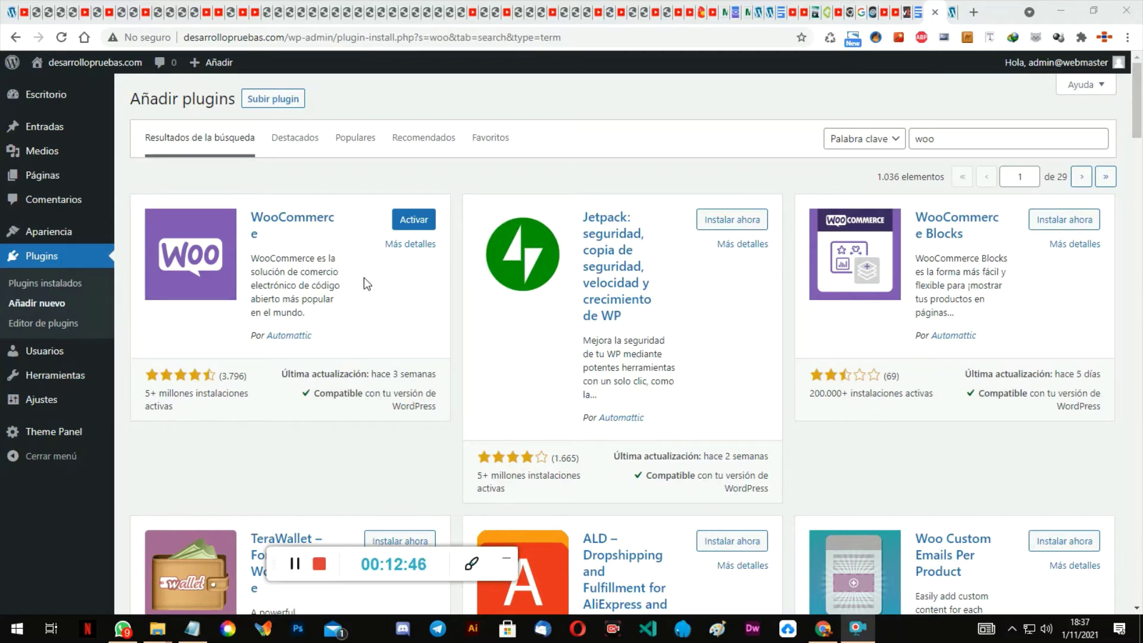
left_click(417, 223)
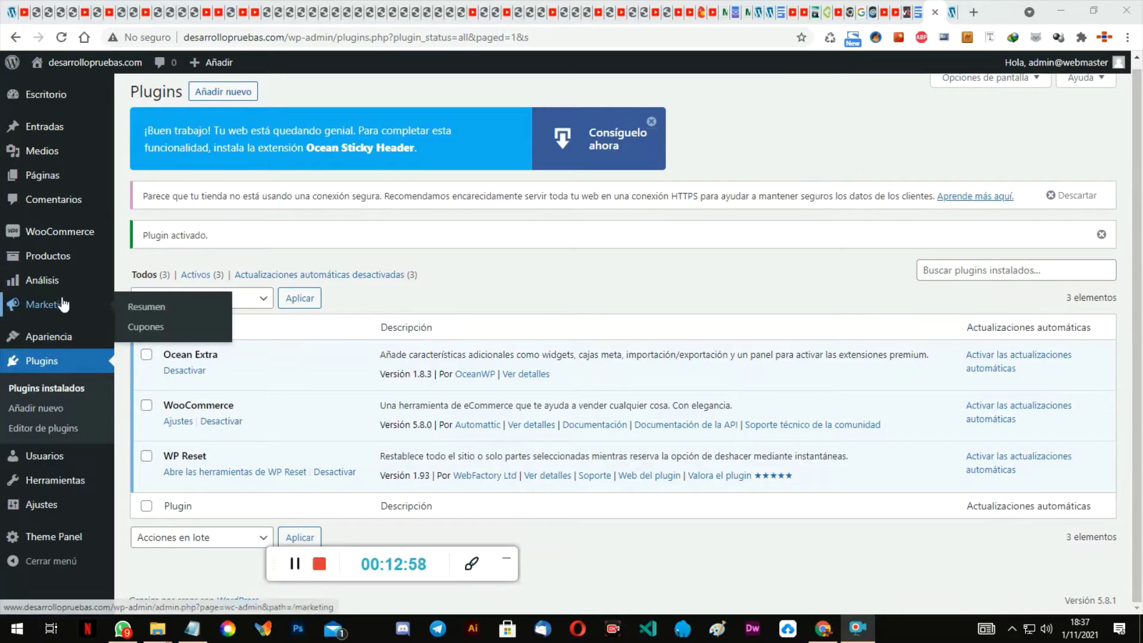
mouse_move(51, 239)
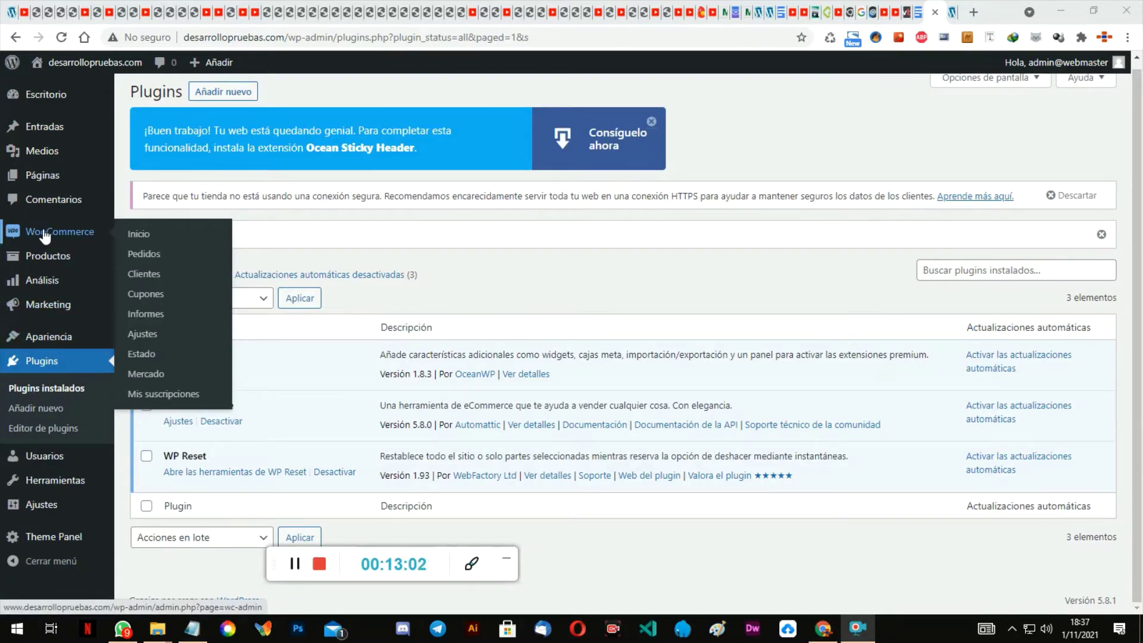
mouse_move(49, 266)
scroll(361, 196, "down", 1)
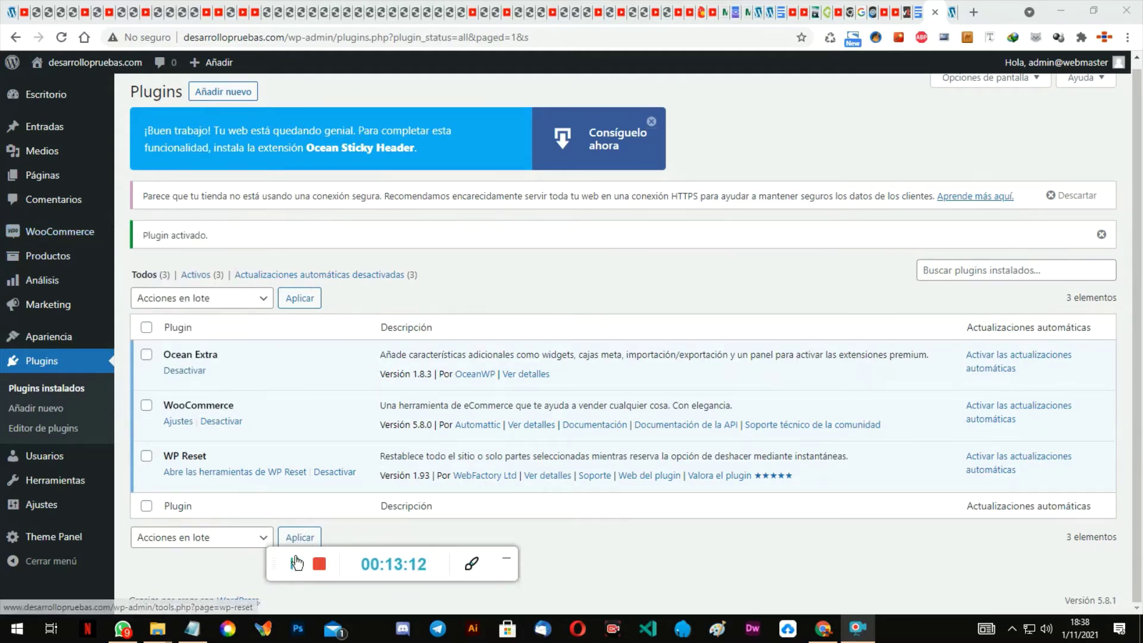
left_click(296, 563)
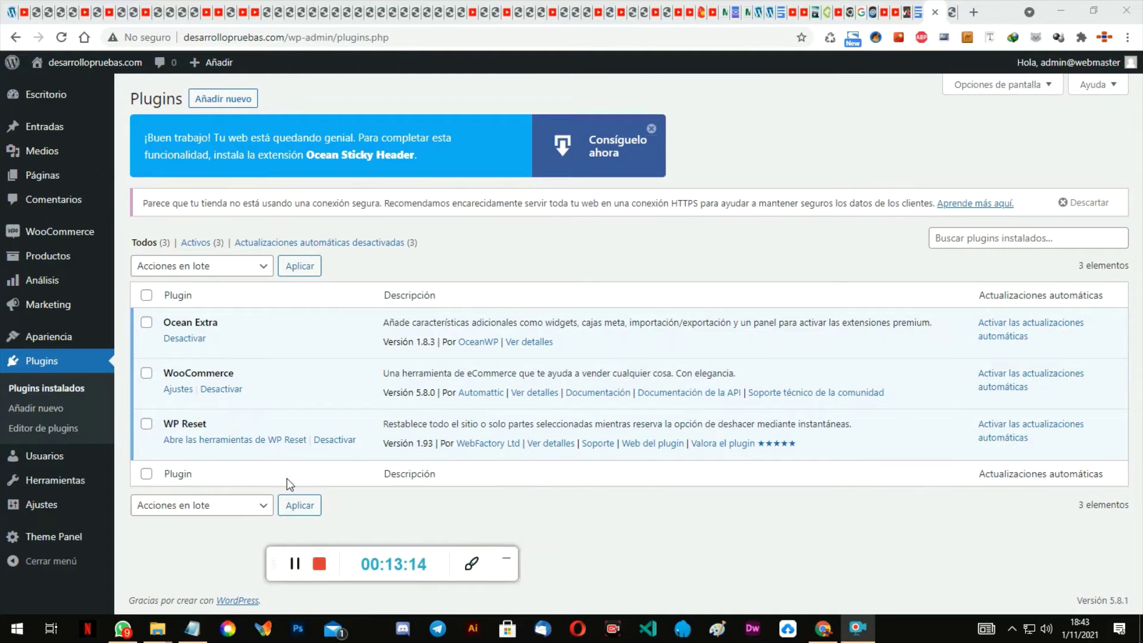
Step: Open the WooCommerce setup wizard and enter the store's street address in the first address line
mouse_move(61, 253)
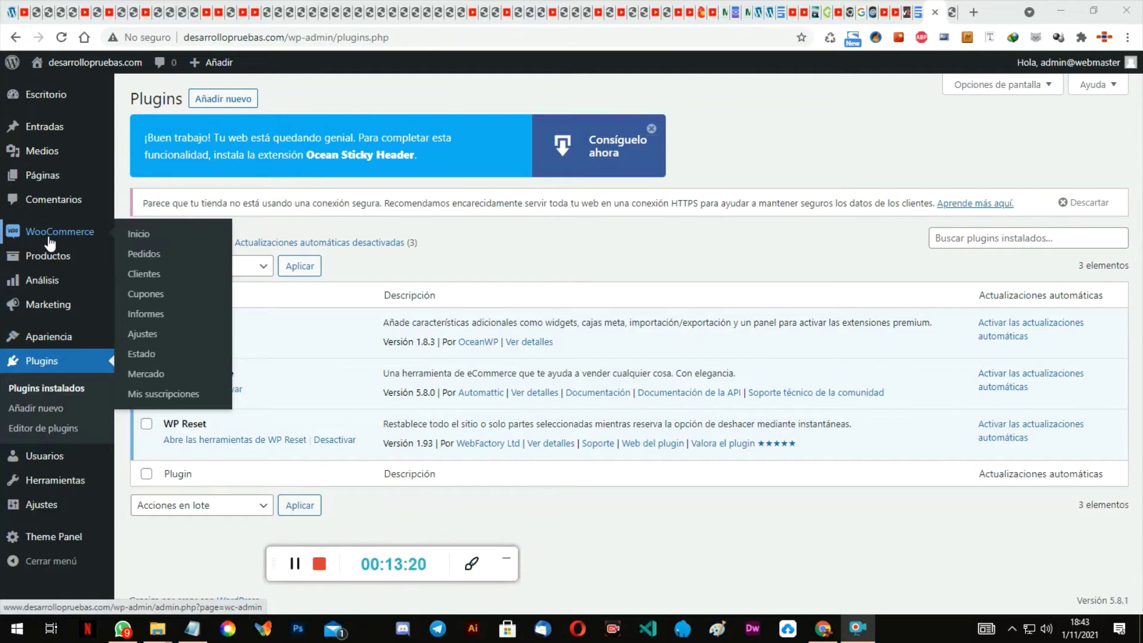
left_click(49, 238)
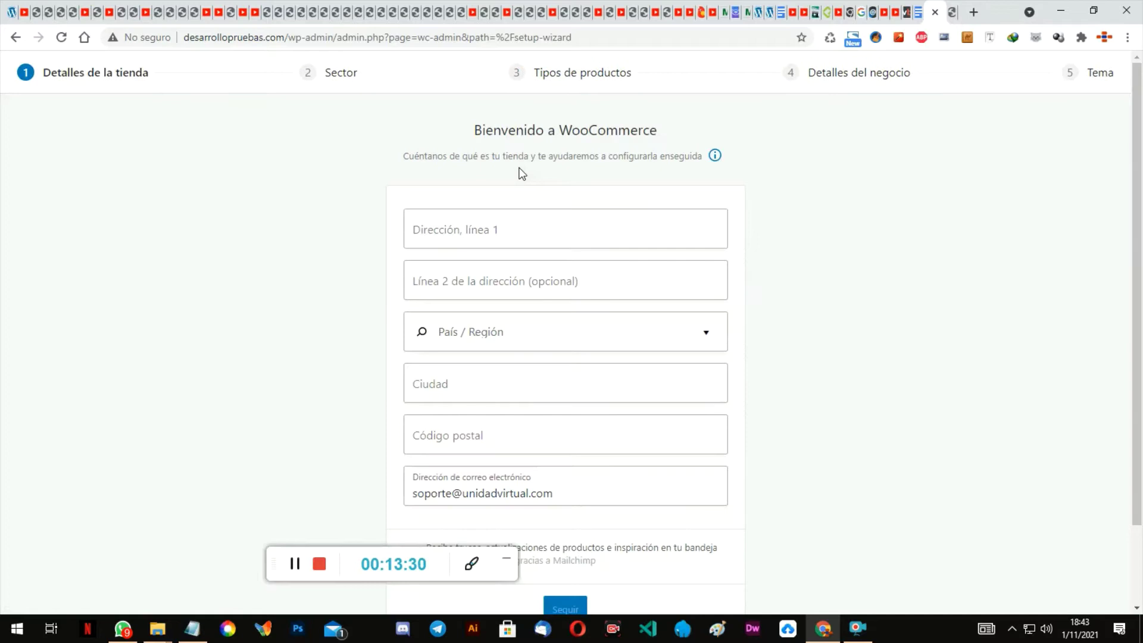
left_click(470, 226)
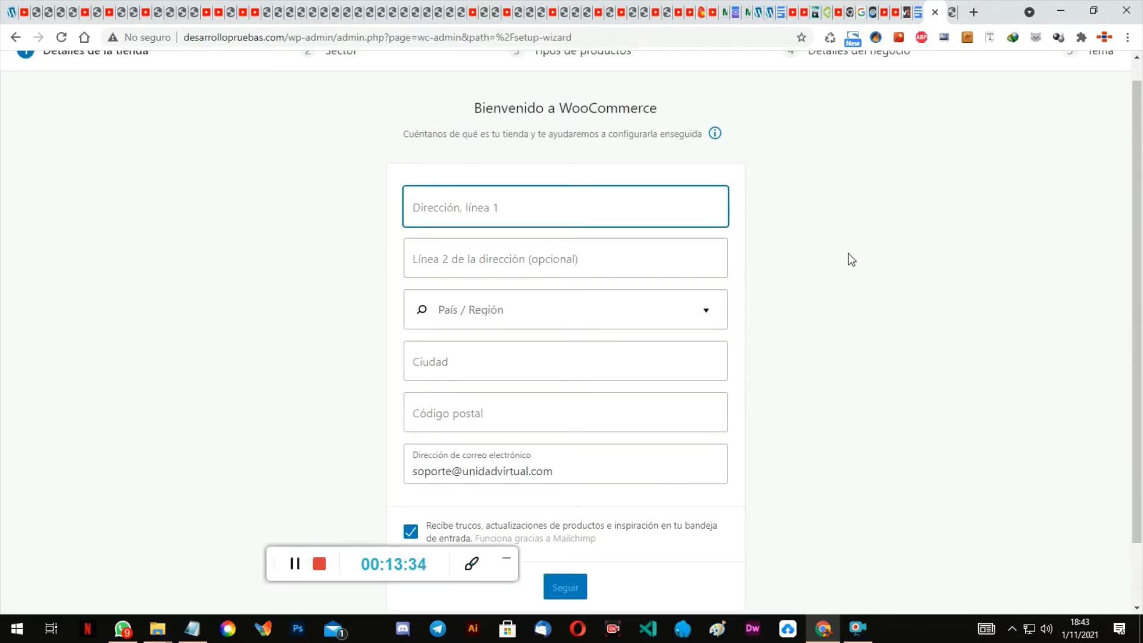
left_click(581, 231)
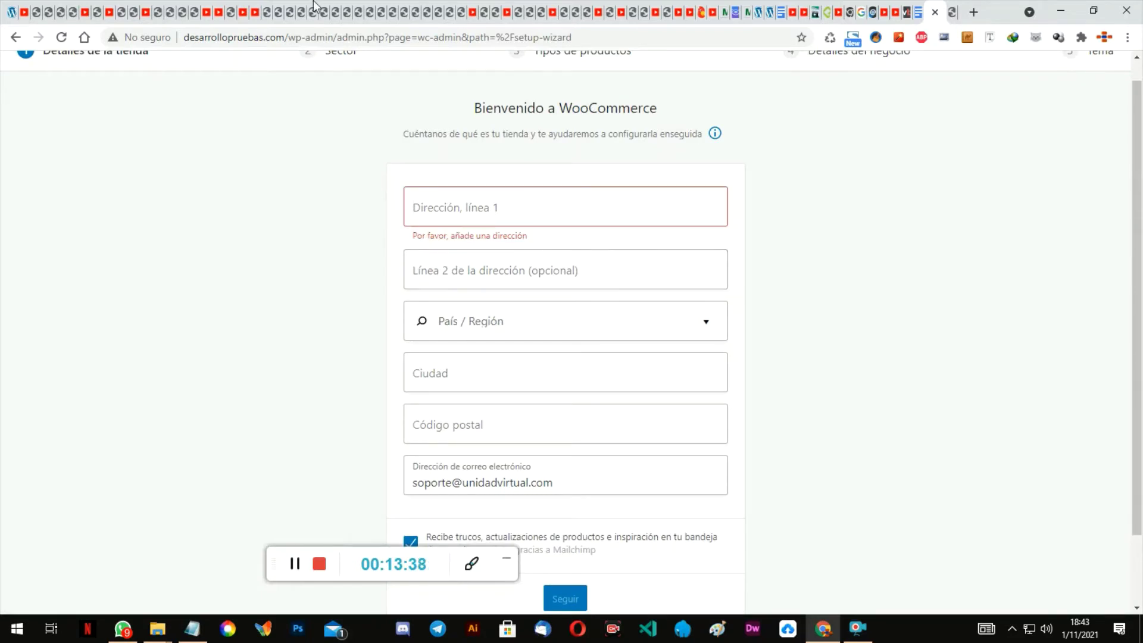
left_click(446, 197)
type("ca")
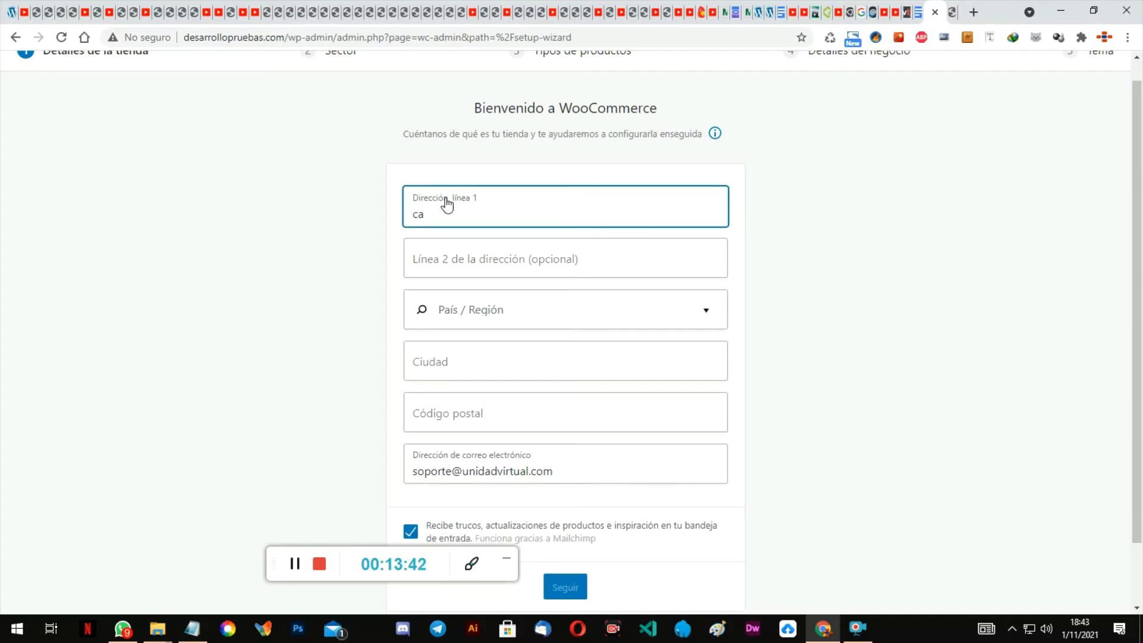
type("lle los cipreses")
Step: Find and select Perú — Lima as the store's country and region
left_click(566, 306)
scroll(586, 418, "down", 3)
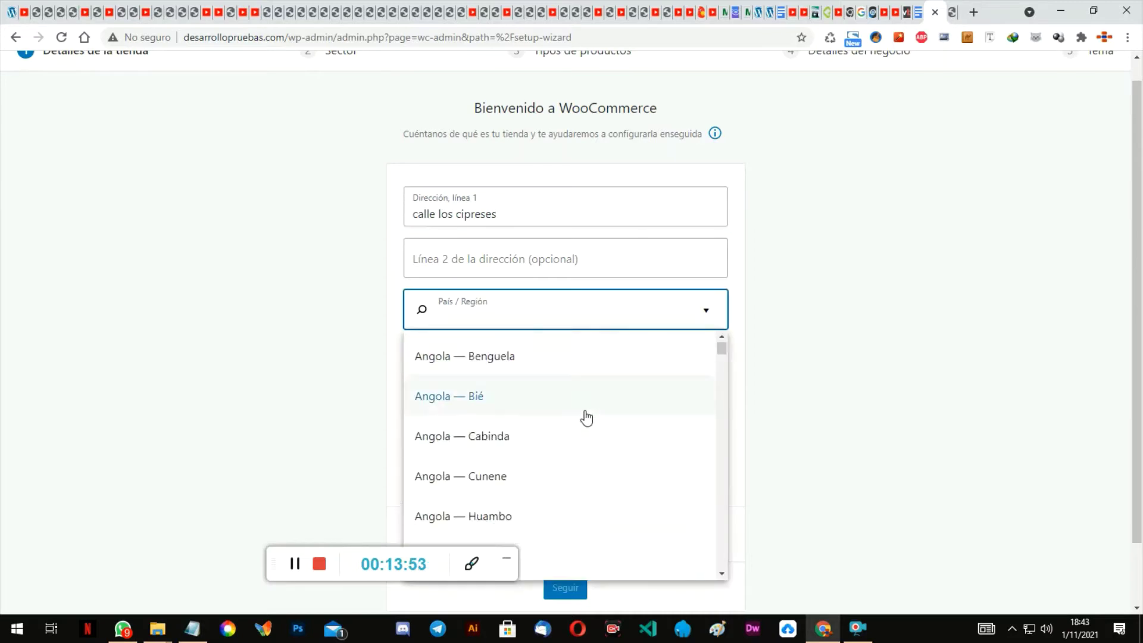
scroll(586, 418, "down", 5)
scroll(906, 275, "down", 1)
scroll(591, 309, "down", 2)
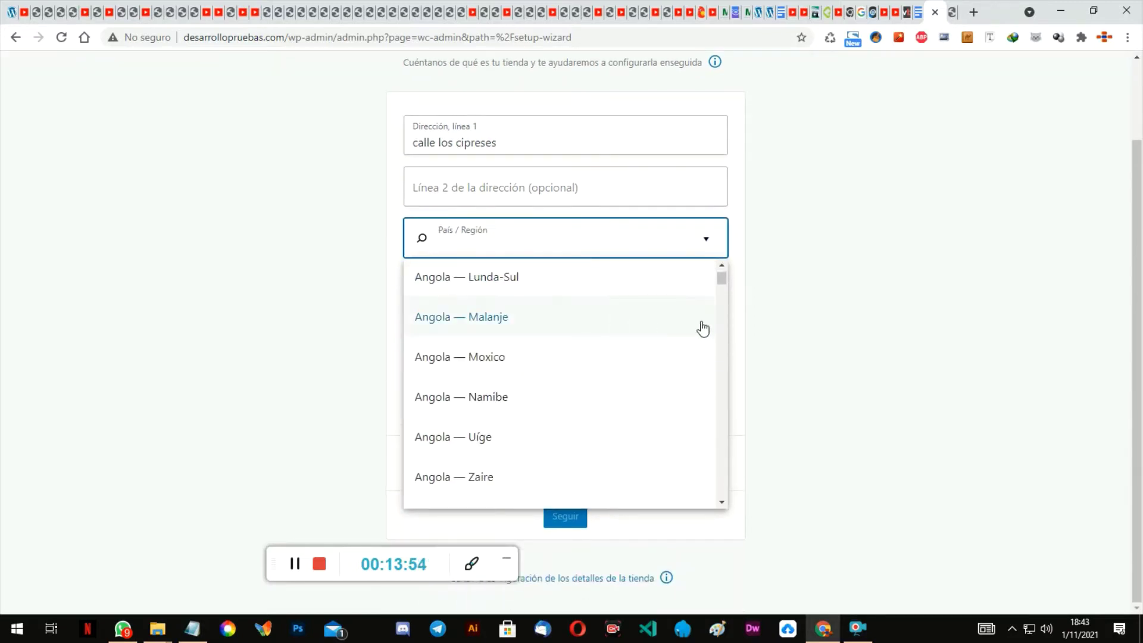
left_click_drag(725, 280, 723, 313)
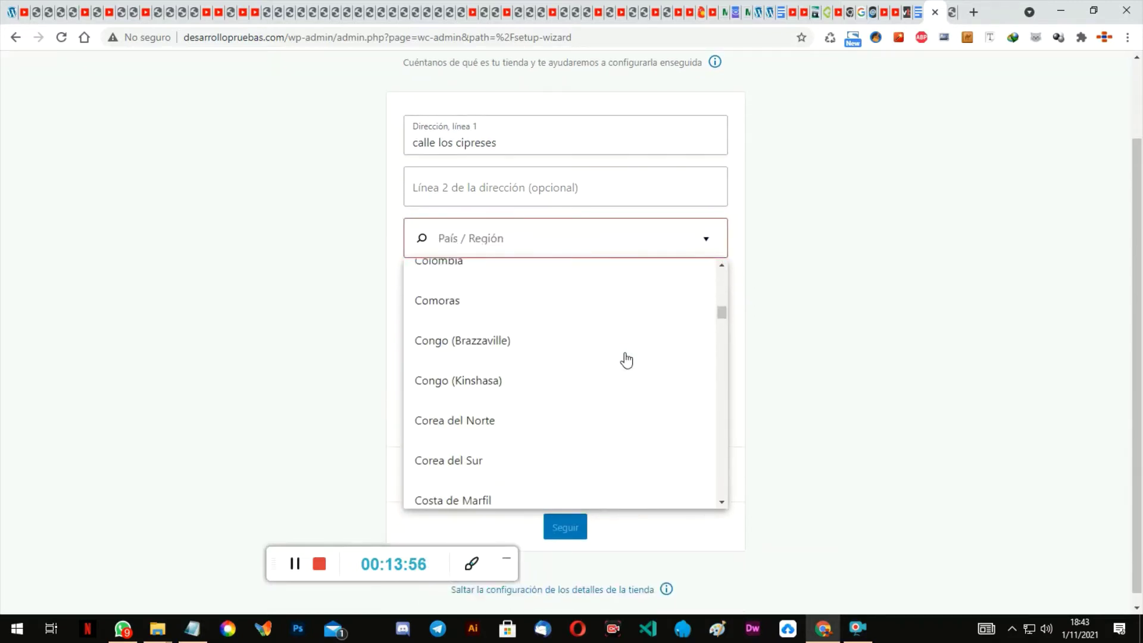
scroll(627, 357, "down", 15)
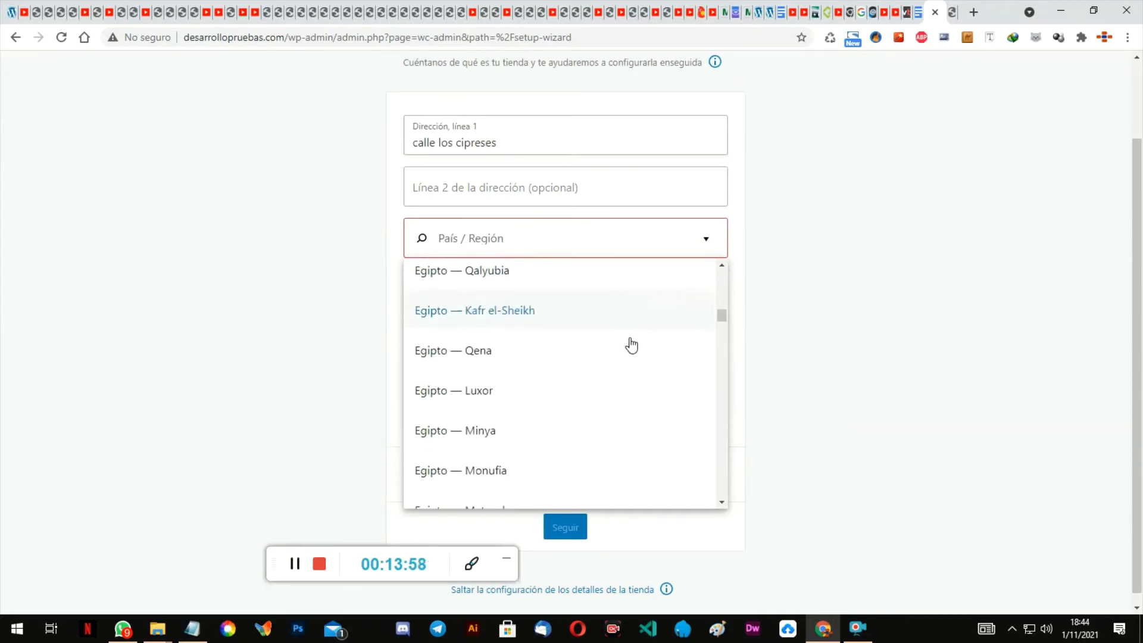
scroll(631, 344, "down", 20)
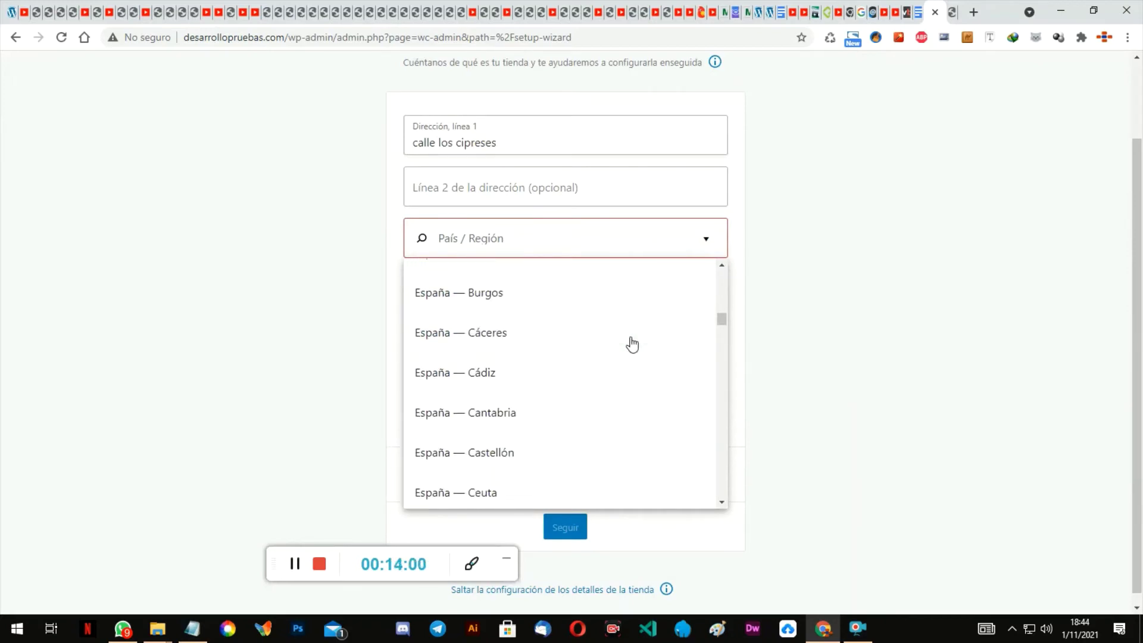
scroll(631, 345, "down", 17)
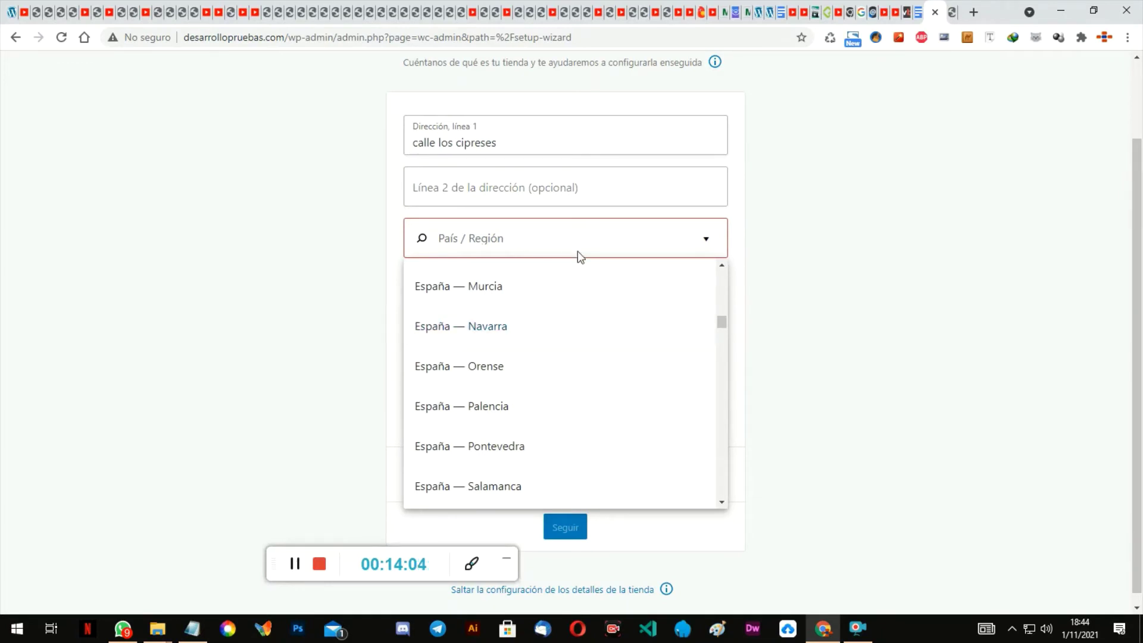
left_click(542, 235)
left_click(547, 234)
type("per")
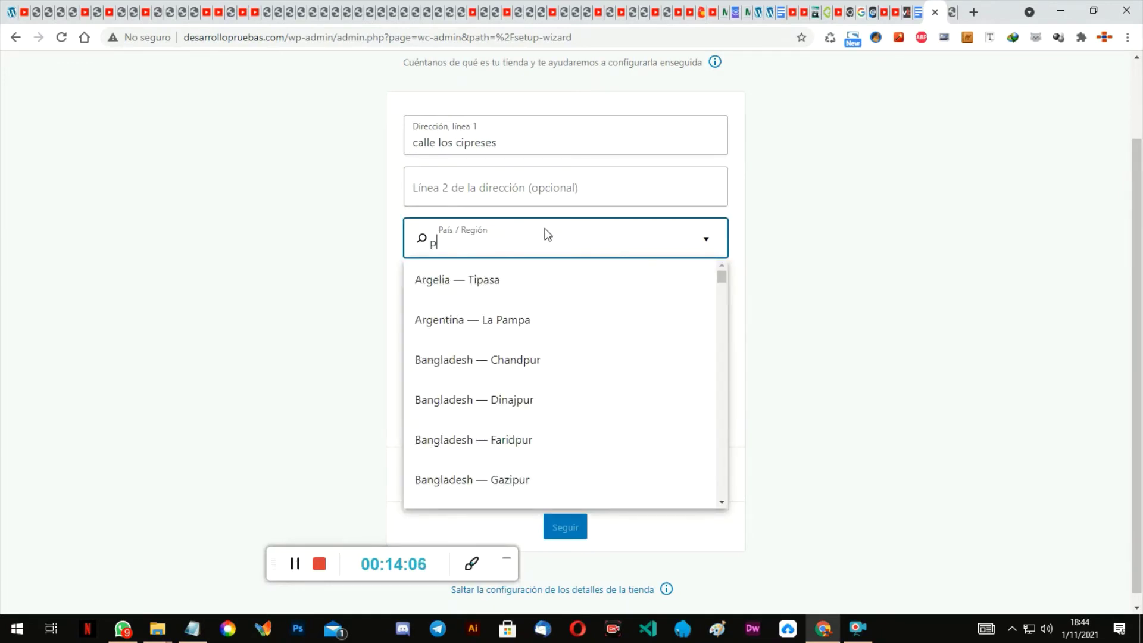
key("BackSpace")
key("BackSpace")
key("BackSpace")
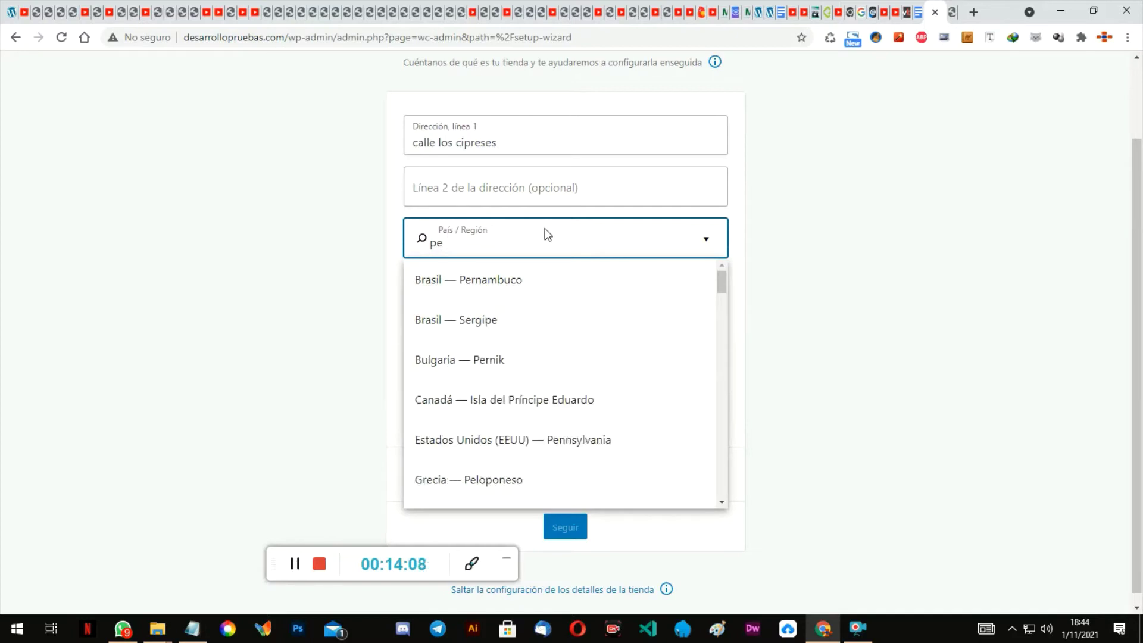
type("lima")
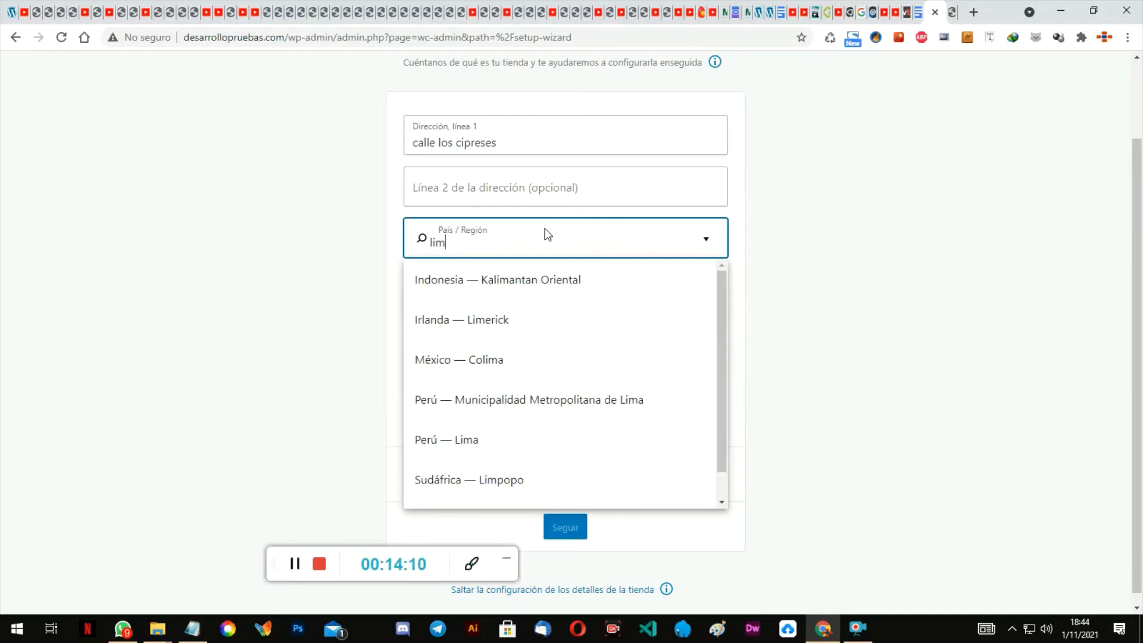
left_click(467, 399)
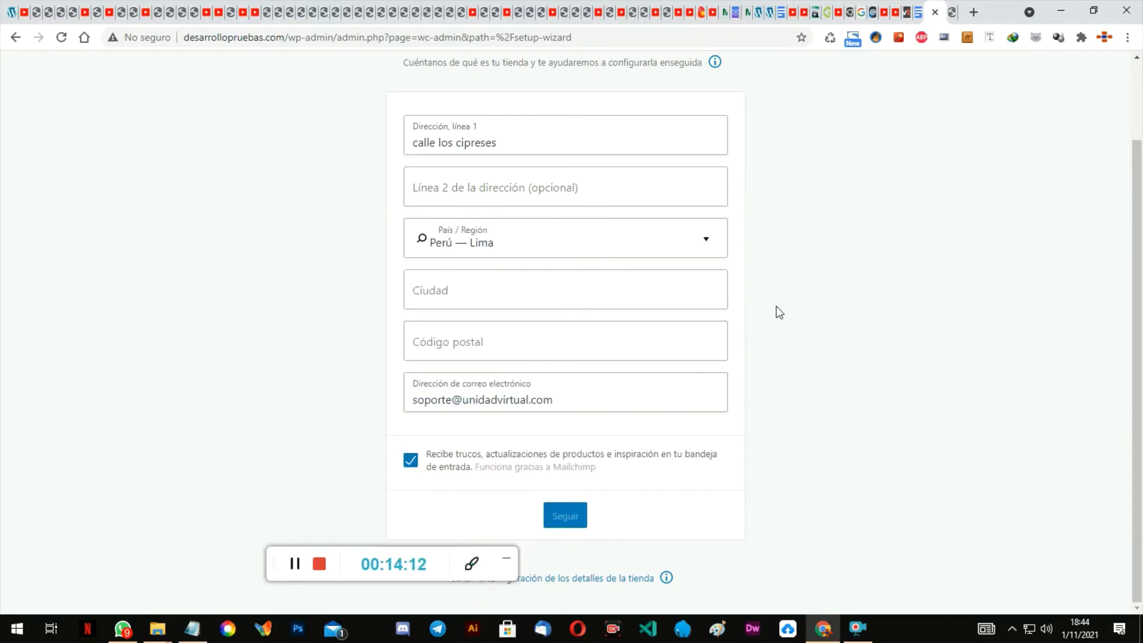
Step: Fill in the store's city and postal code
left_click(516, 291)
type("lima")
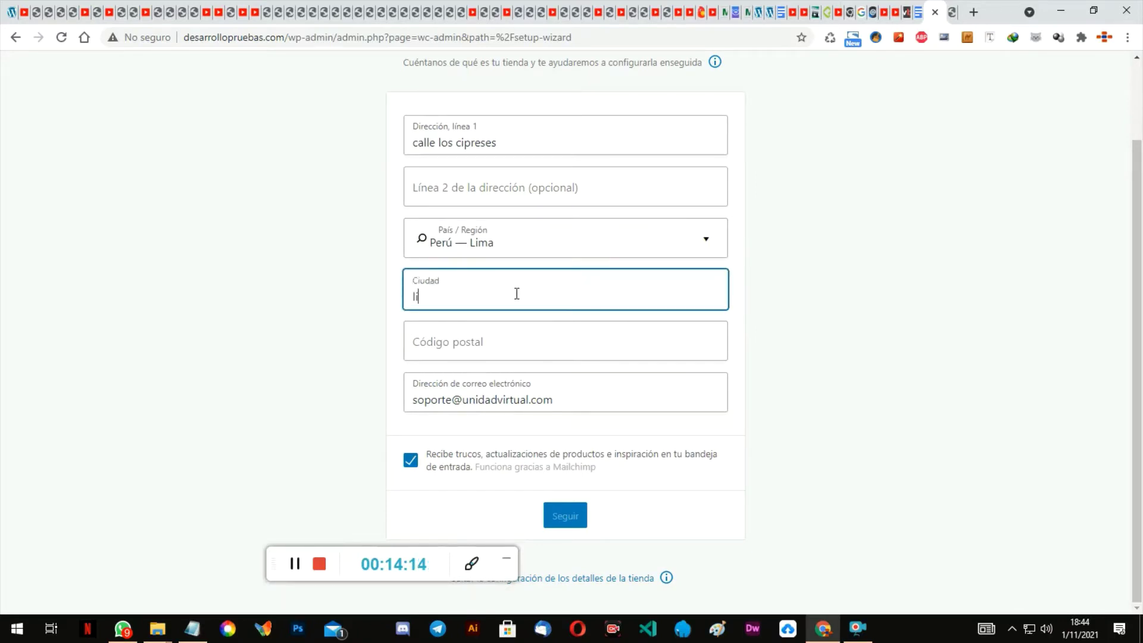
left_click(485, 347)
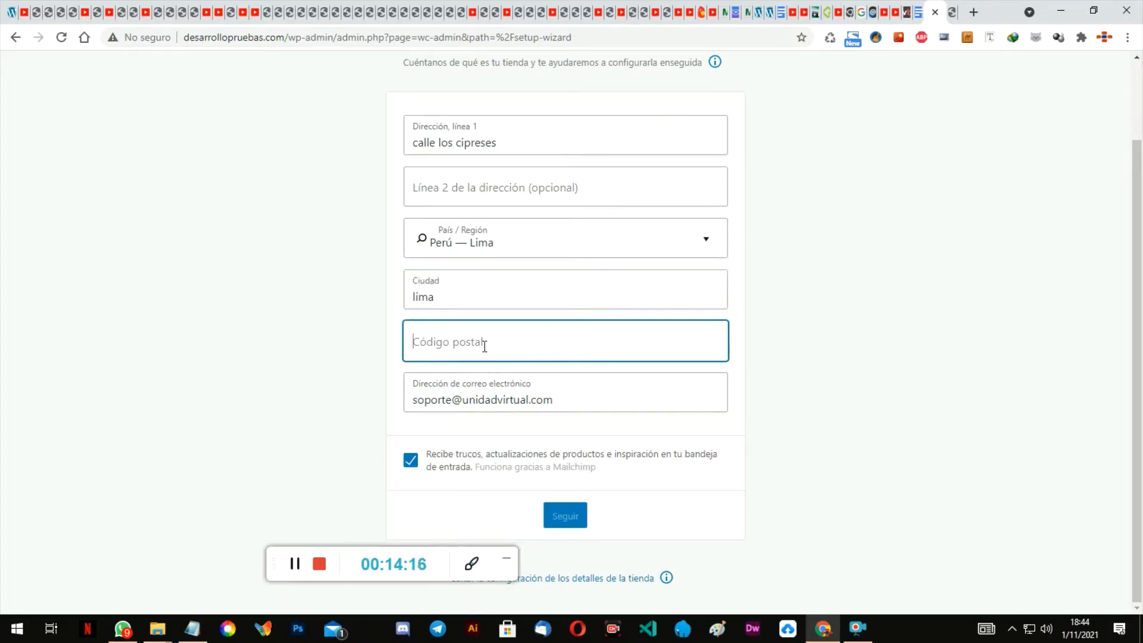
type("051")
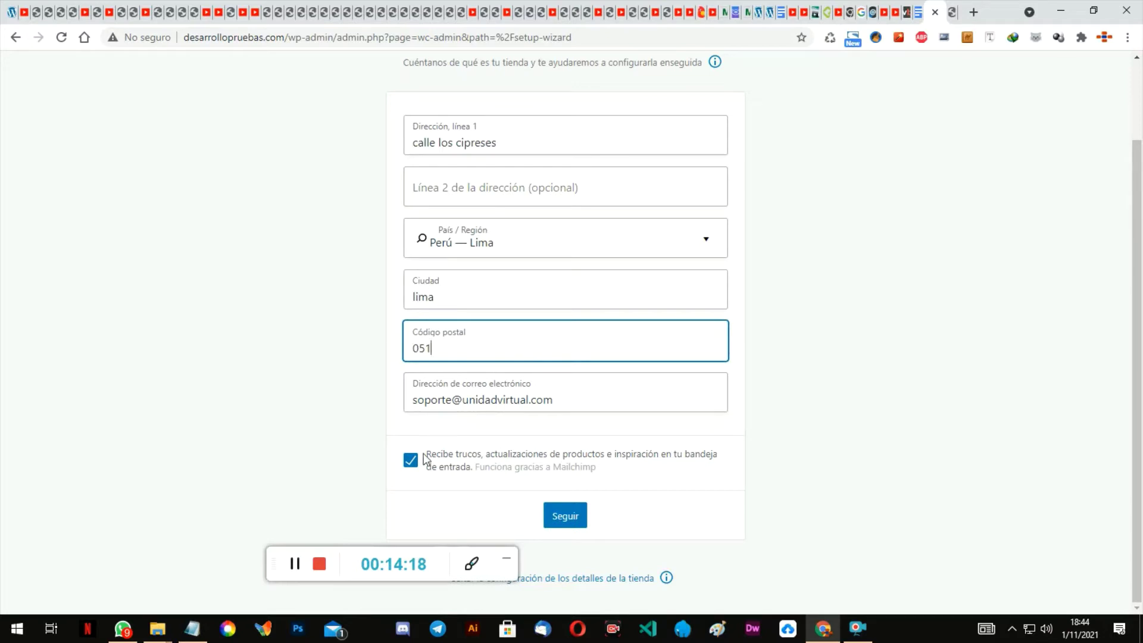
Step: Submit the store details with the prefilled e-mail address and agree to share WooCommerce usage data
double_click(494, 399)
key("ctrl+a")
left_click(828, 363)
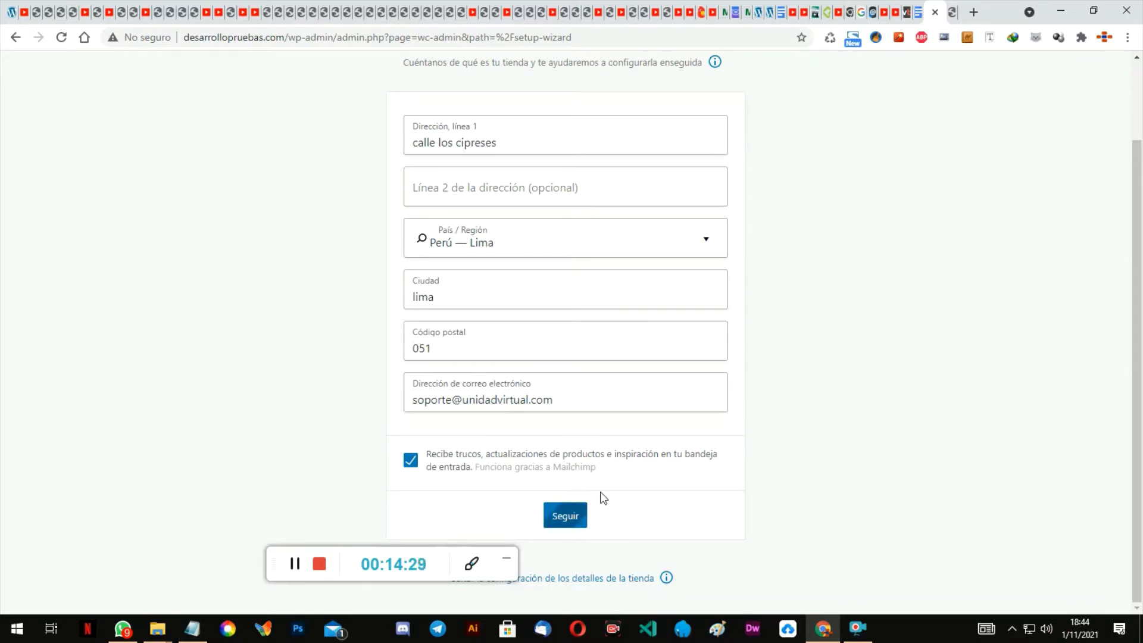
left_click(568, 516)
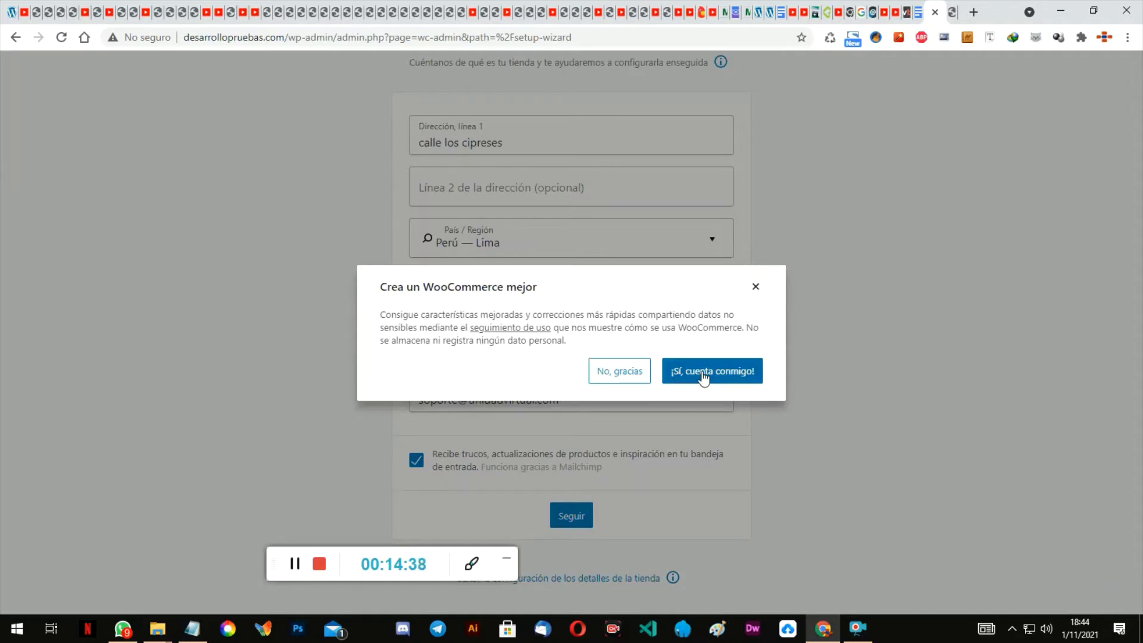
left_click(738, 383)
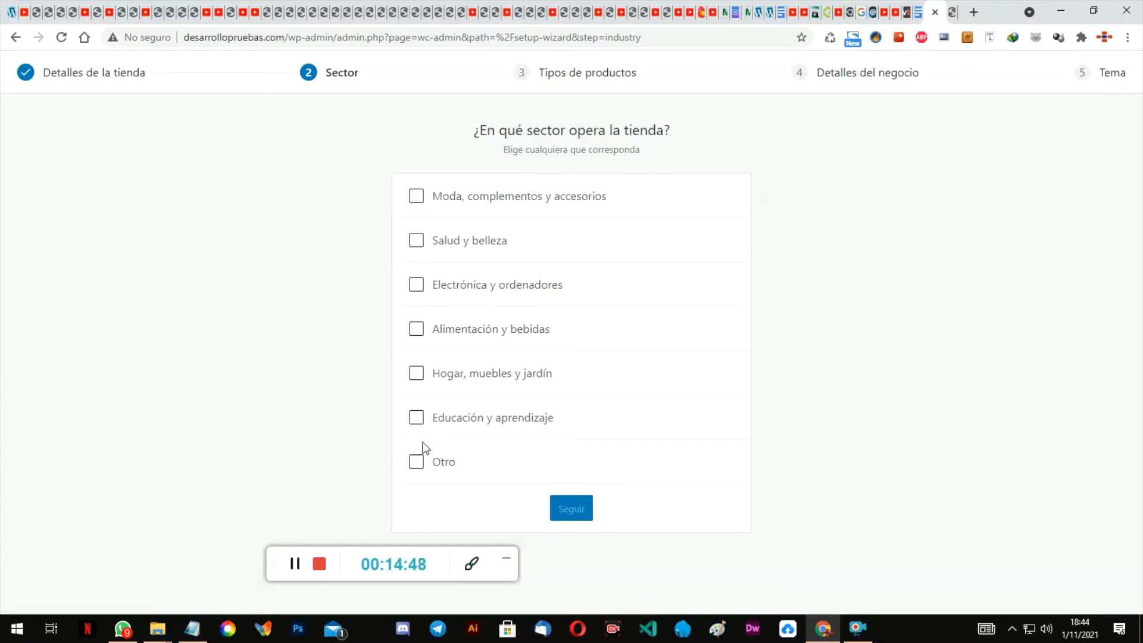
Step: Choose Otro as the store's sector and continue past the product types with only Productos físicos selected
left_click(416, 462)
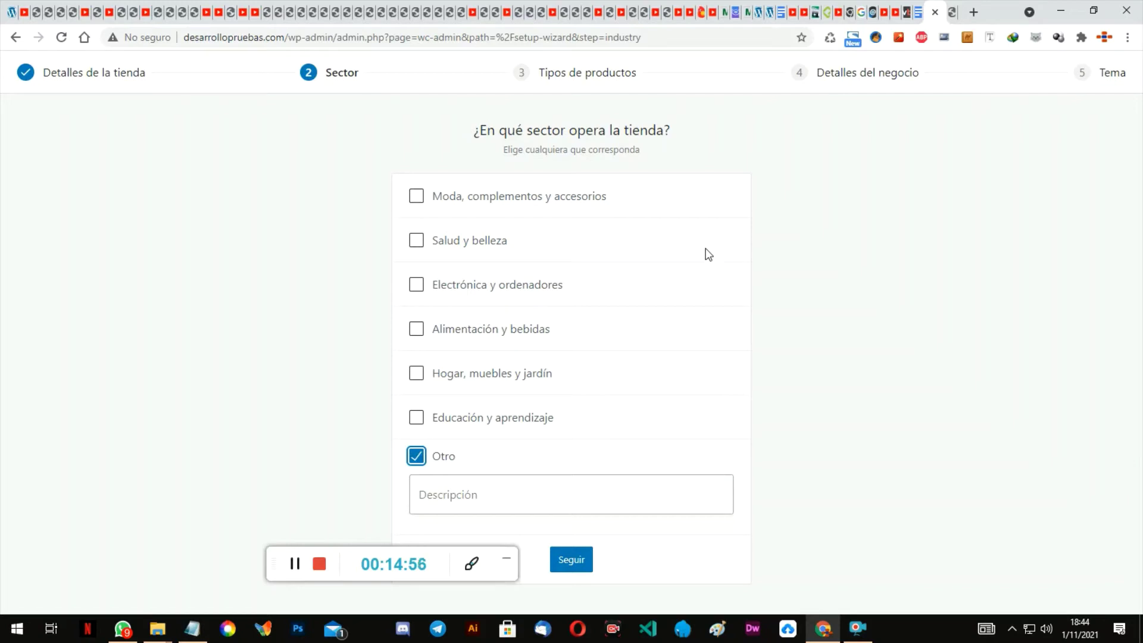
left_click(572, 568)
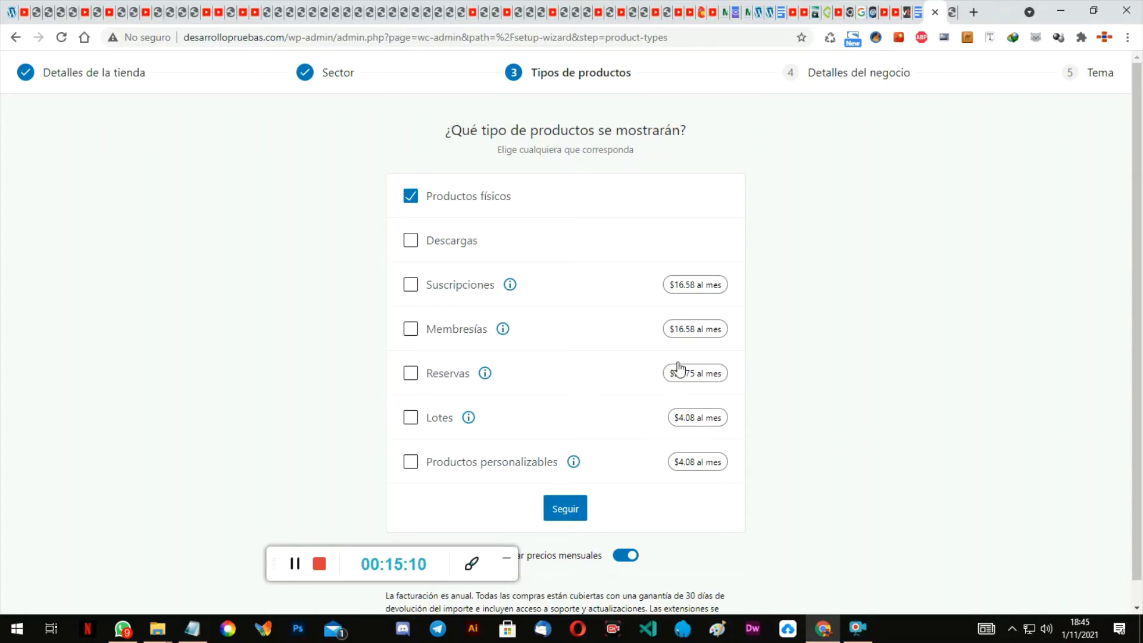
scroll(565, 286, "down", 1)
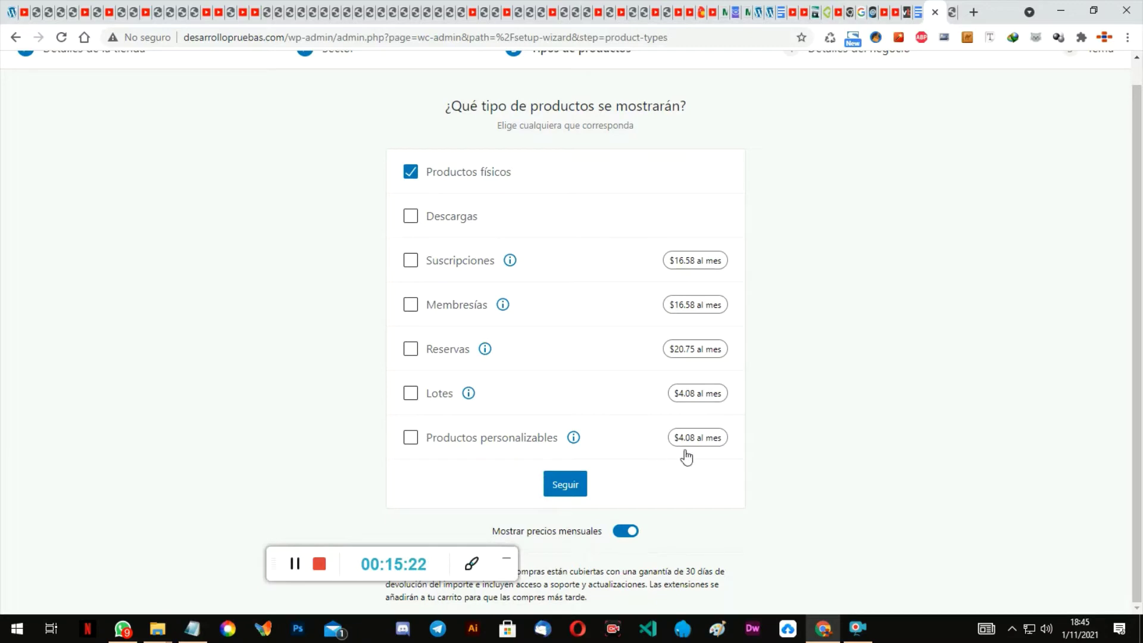
left_click(565, 490)
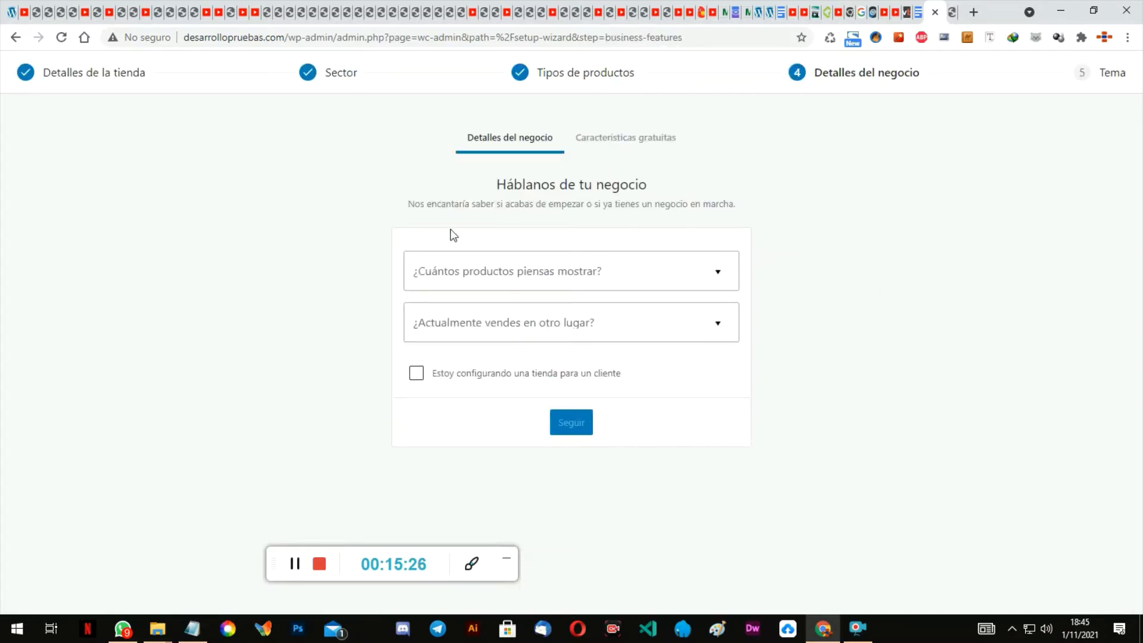
Step: Set the business details to 11 - 100 products and No for selling elsewhere, and continue to the free features
left_click(520, 278)
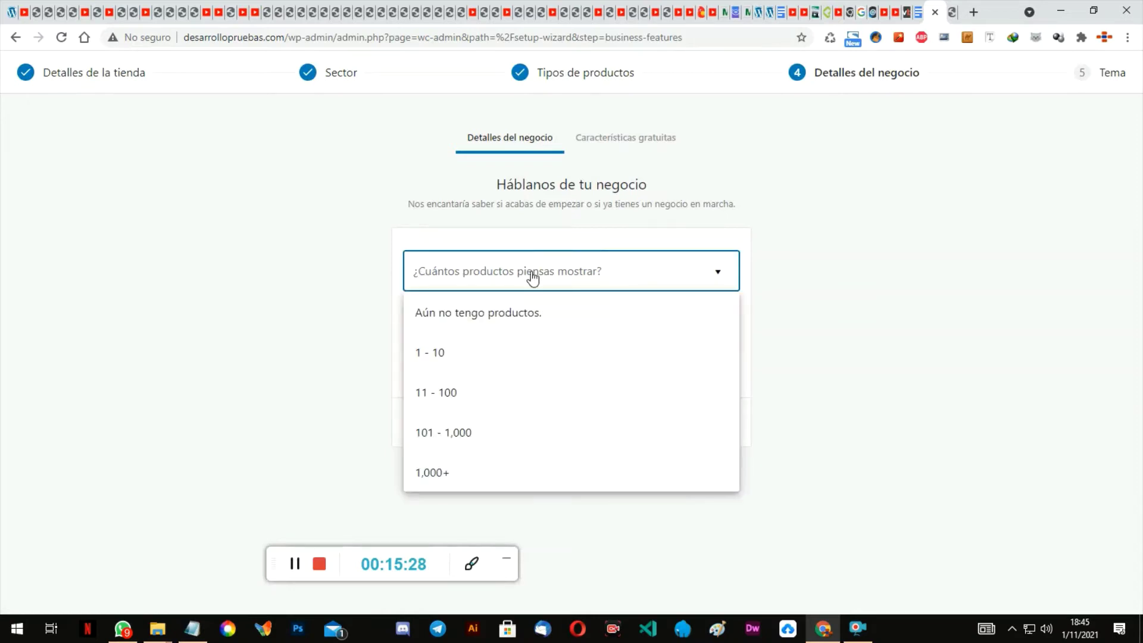
left_click(454, 390)
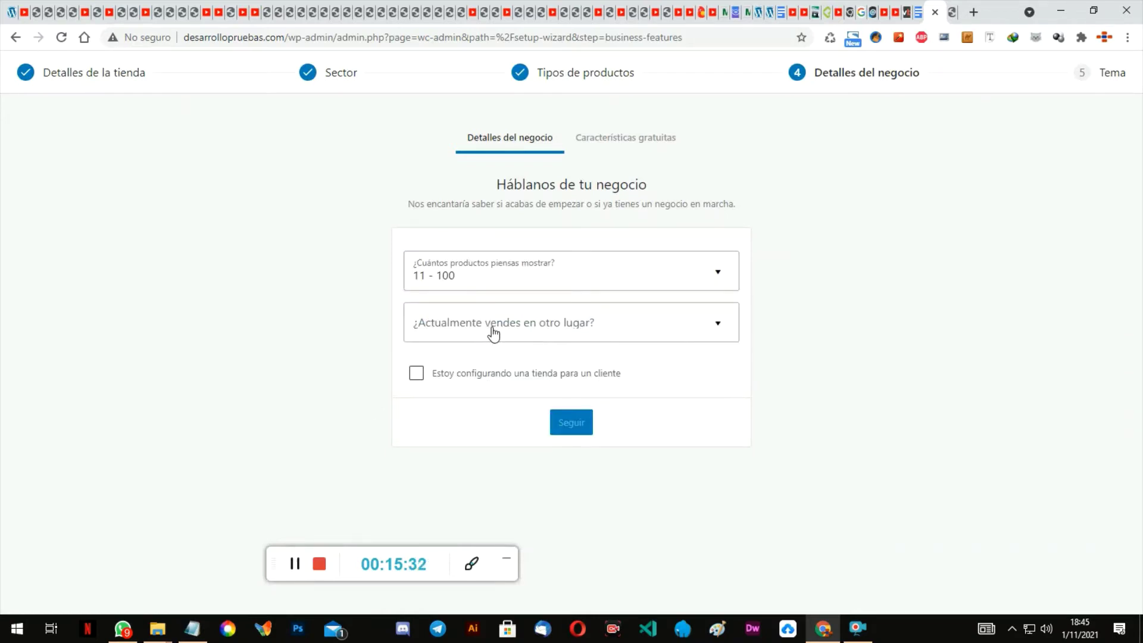
left_click(491, 334)
left_click(445, 360)
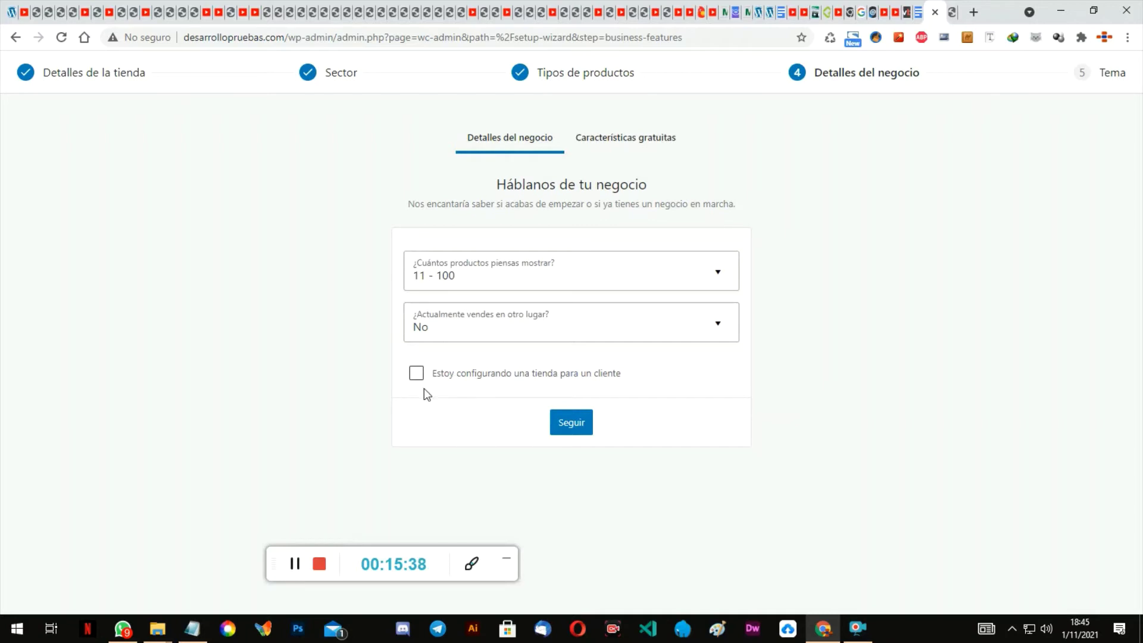
left_click(563, 425)
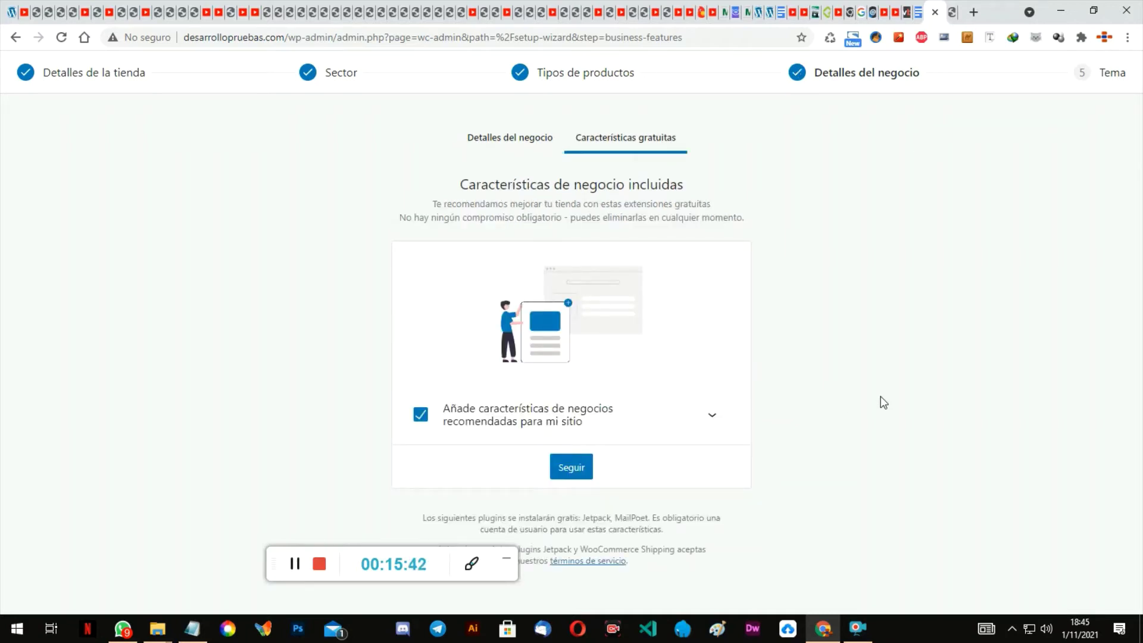
Step: Expand the recommended business features, deselect them all including Jetpack and MailPoet, and continue to the theme choice
left_click(712, 415)
scroll(893, 285, "down", 2)
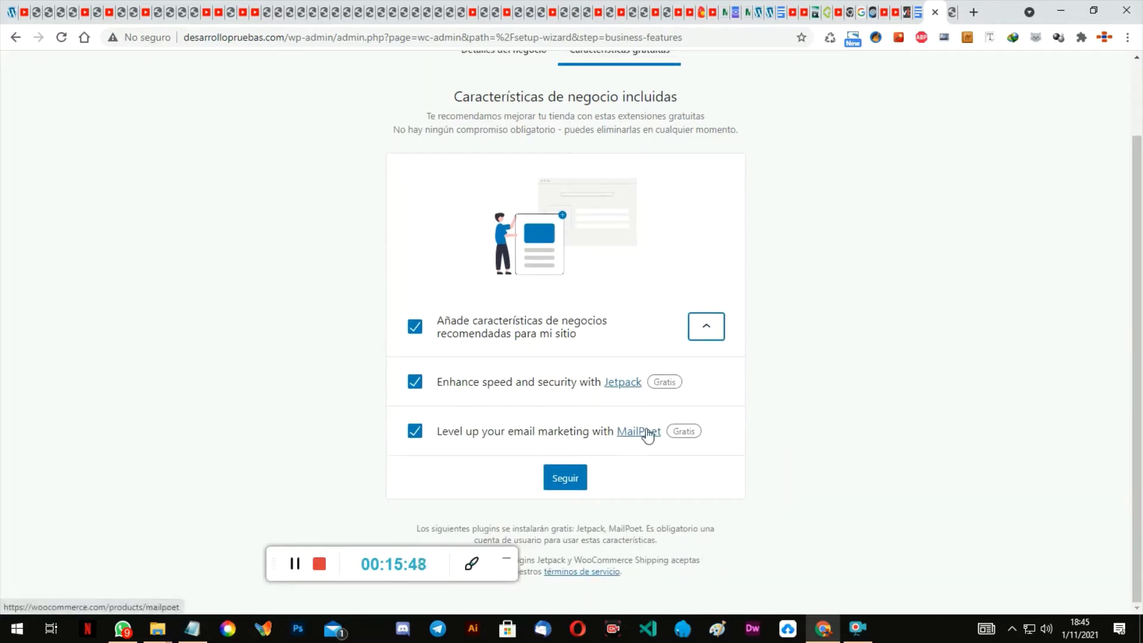
scroll(896, 321, "up", 2)
scroll(878, 292, "down", 2)
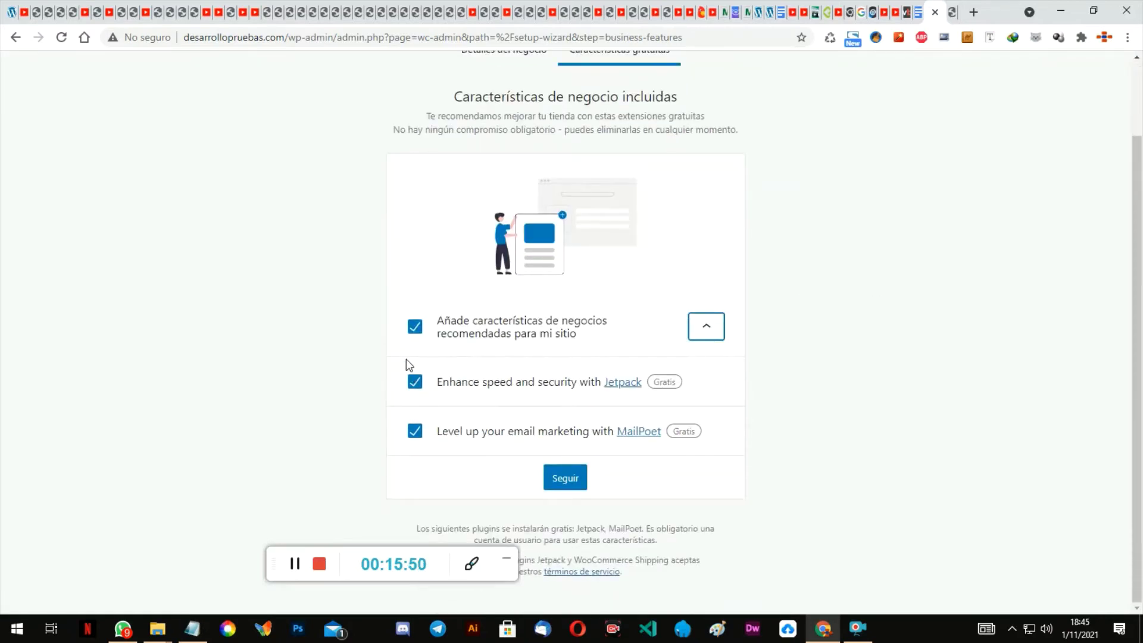
left_click(415, 329)
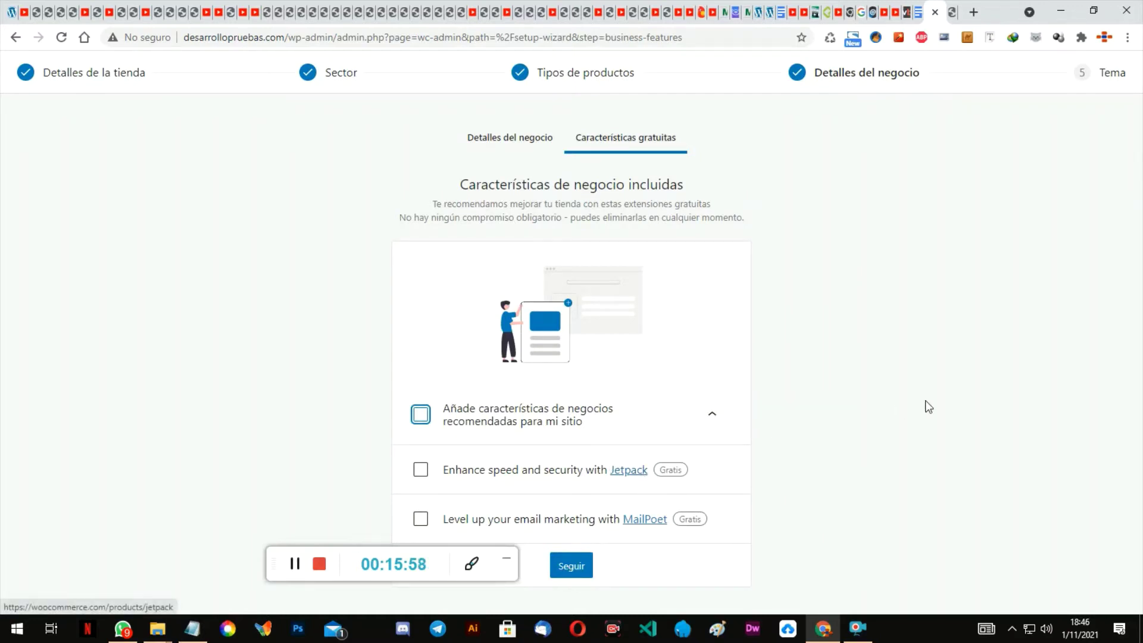
left_click(583, 571)
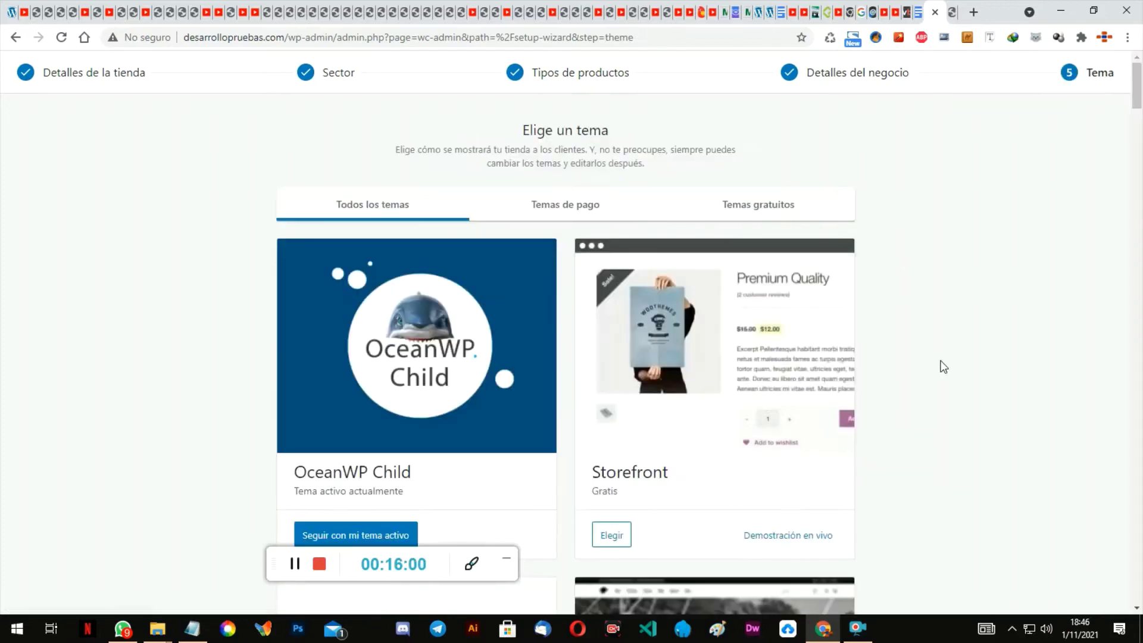
Step: Look through the offered store themes and continue with the active OceanWP Child theme
scroll(974, 220, "down", 2)
scroll(971, 214, "down", 7)
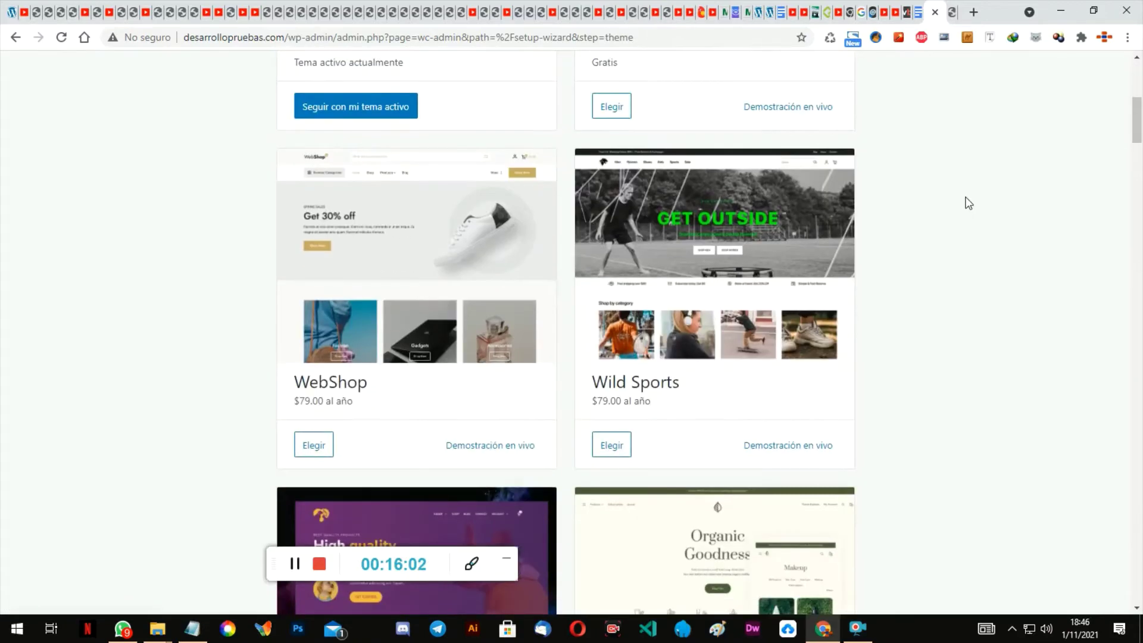
scroll(959, 217, "down", 2)
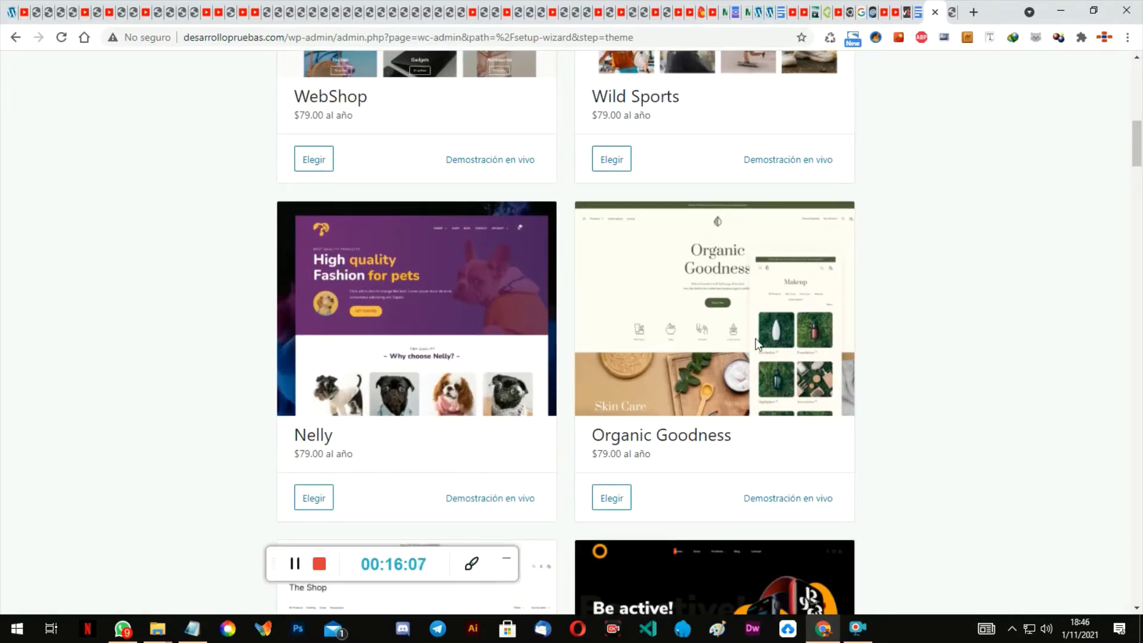
scroll(649, 329, "down", 8)
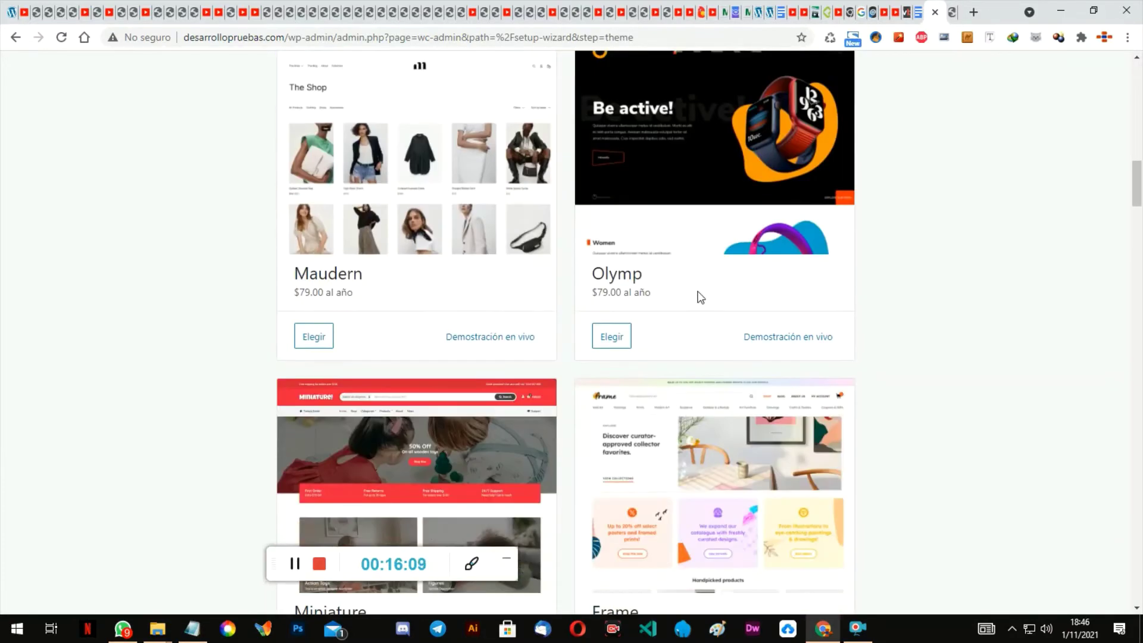
scroll(867, 169, "up", 10)
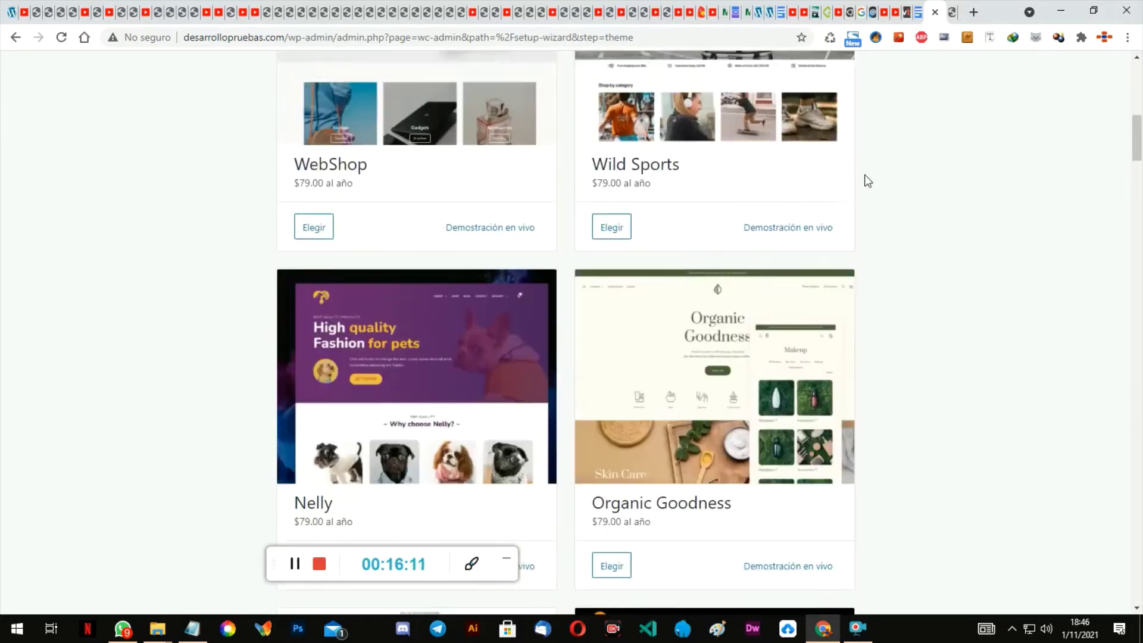
scroll(867, 180, "up", 6)
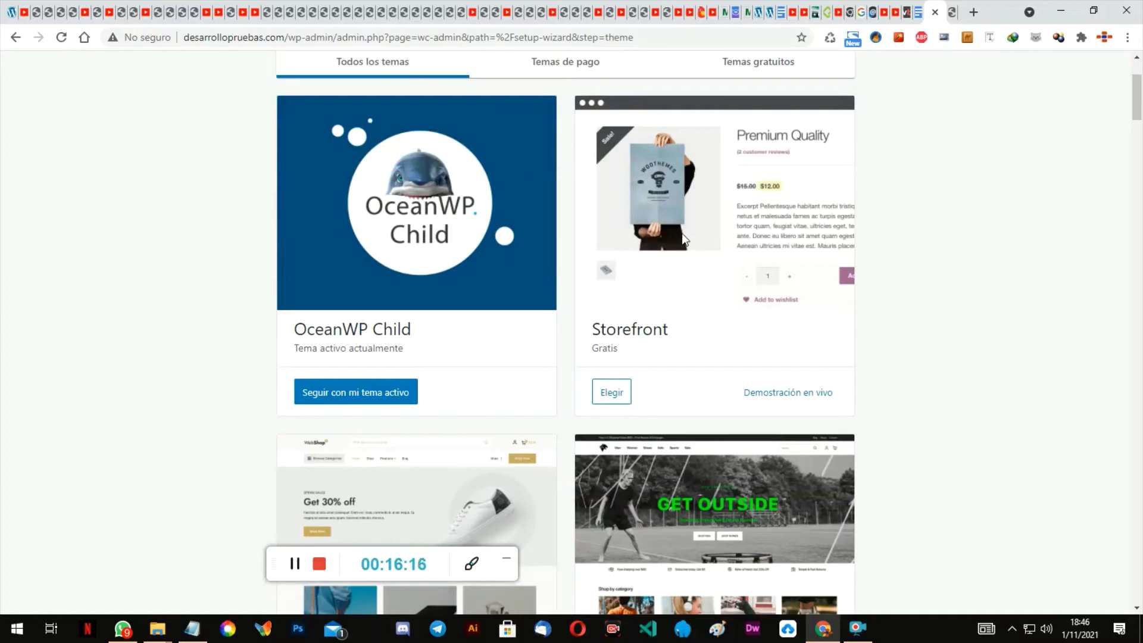
scroll(683, 238, "down", 1)
scroll(683, 238, "up", 1)
left_click(327, 405)
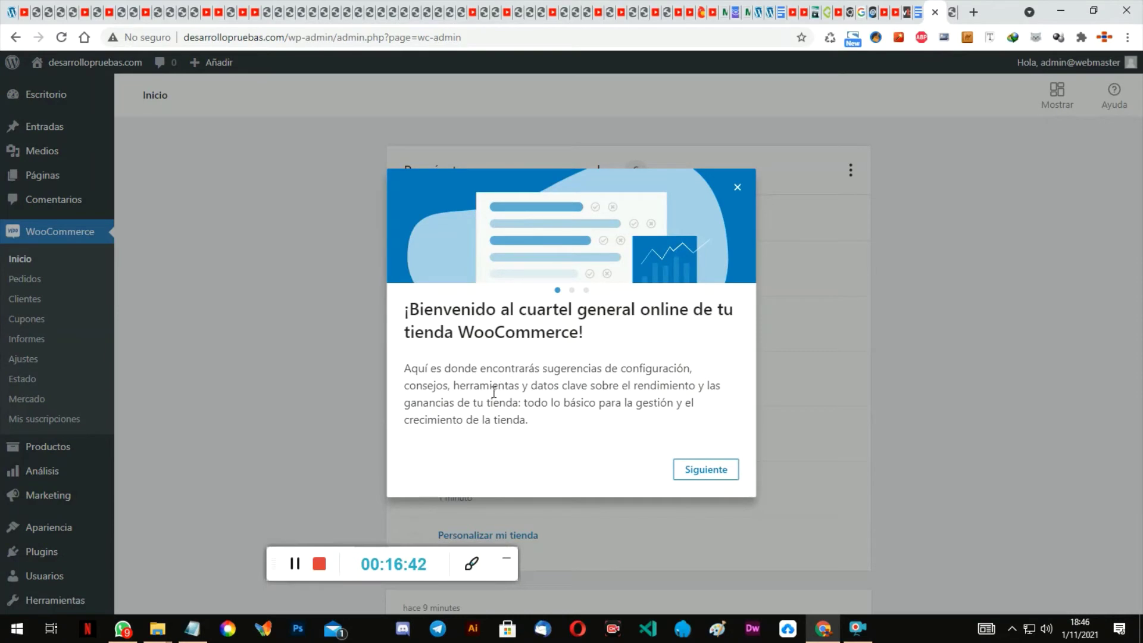
Step: Dismiss the WooCommerce welcome message and review the store setup task list
left_click(738, 187)
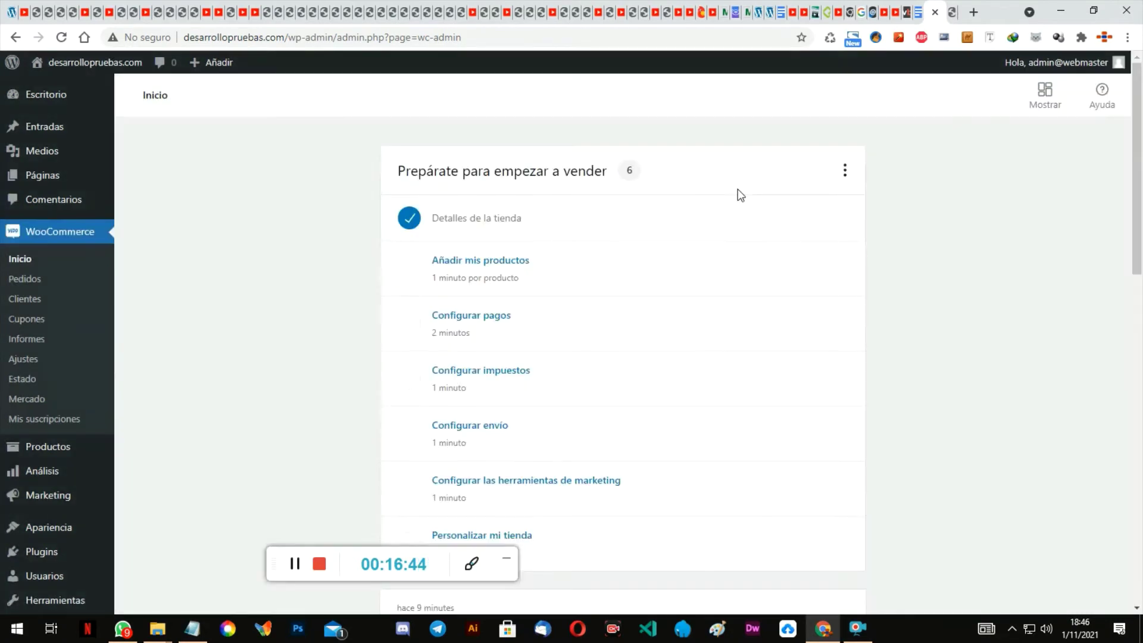
scroll(1012, 289, "down", 3)
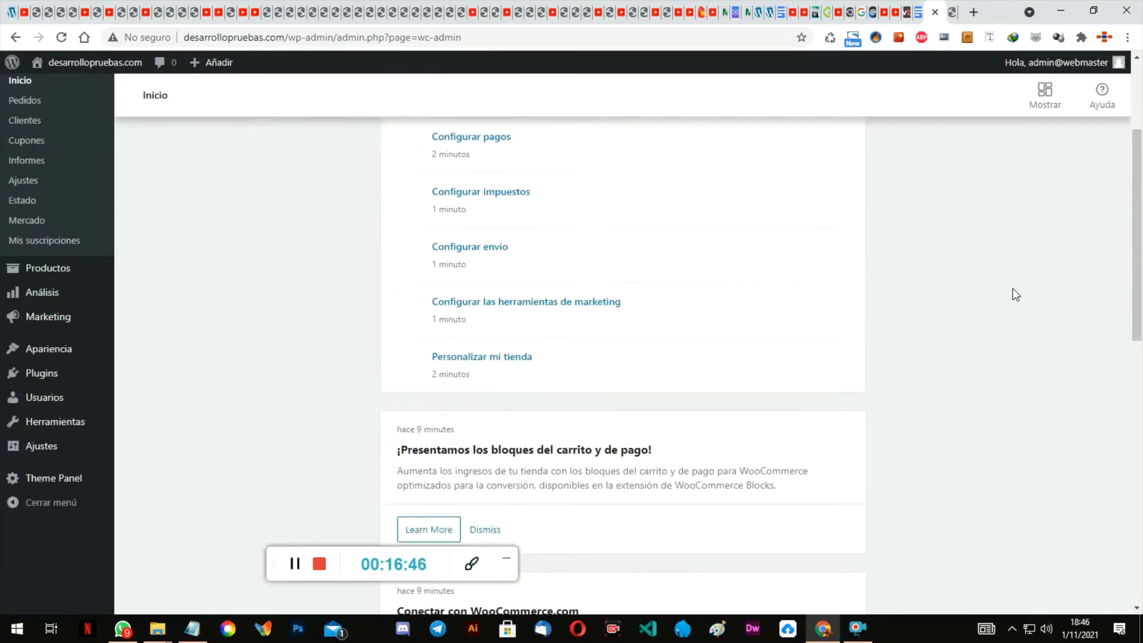
scroll(1013, 288, "up", 3)
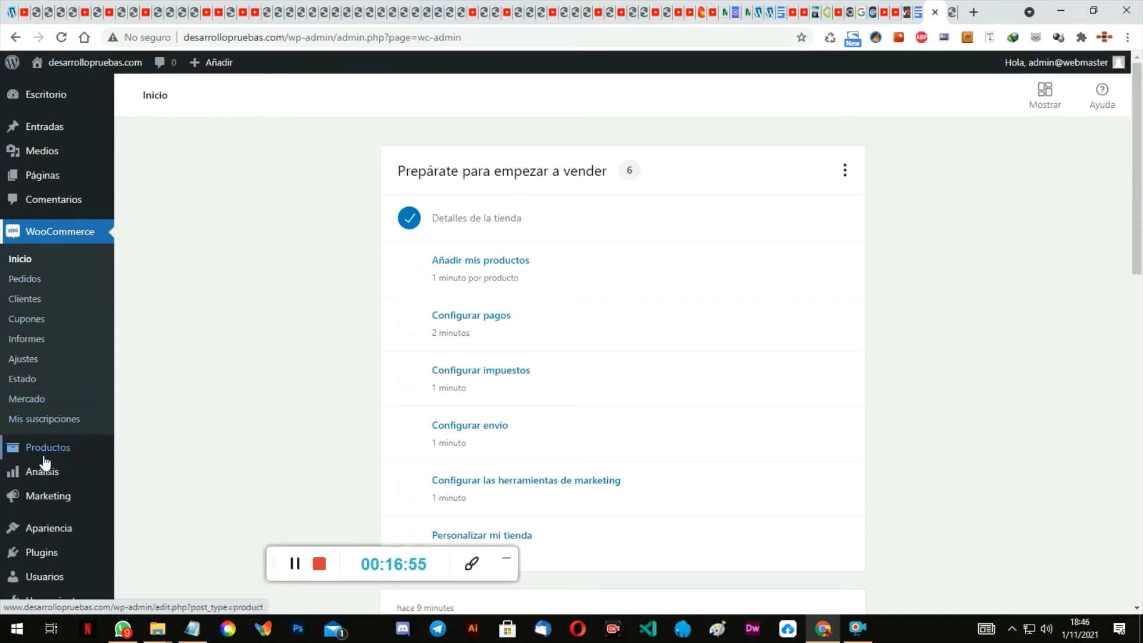
Step: Check the cart in the public site's header, its Carrito page and the inicio page, and return to the WooCommerce admin
left_click(952, 9)
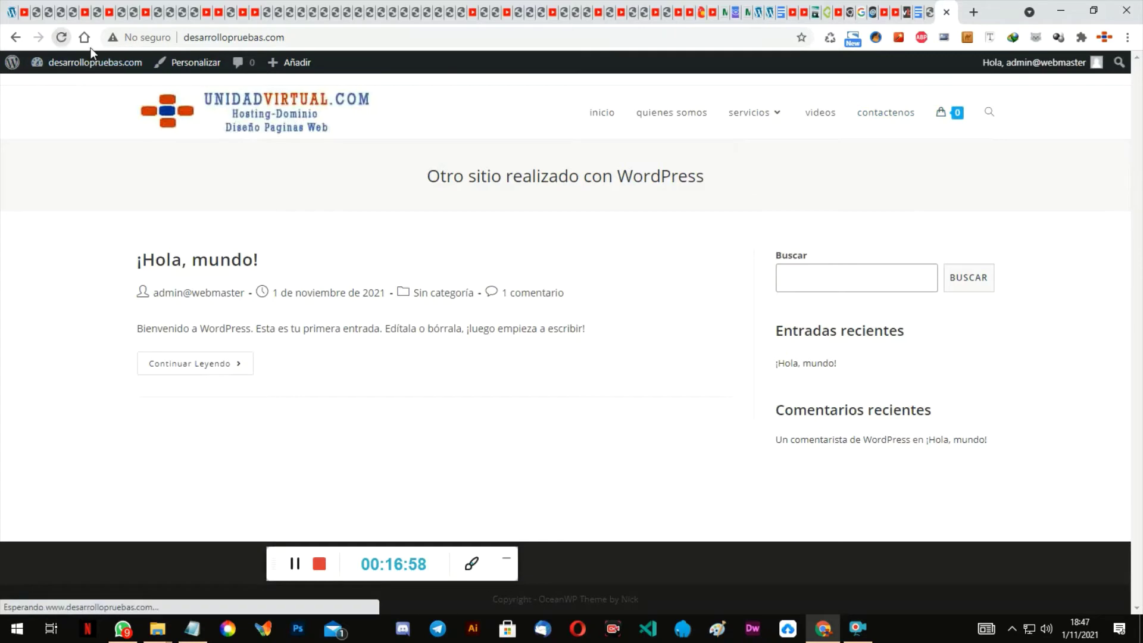
mouse_move(953, 125)
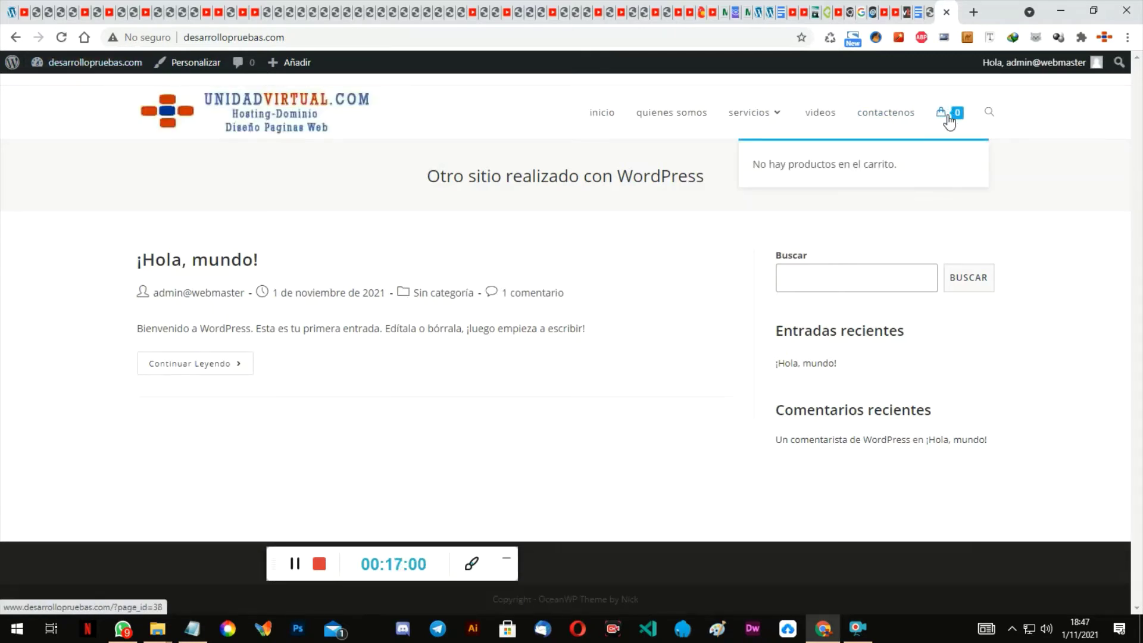
left_click(926, 12)
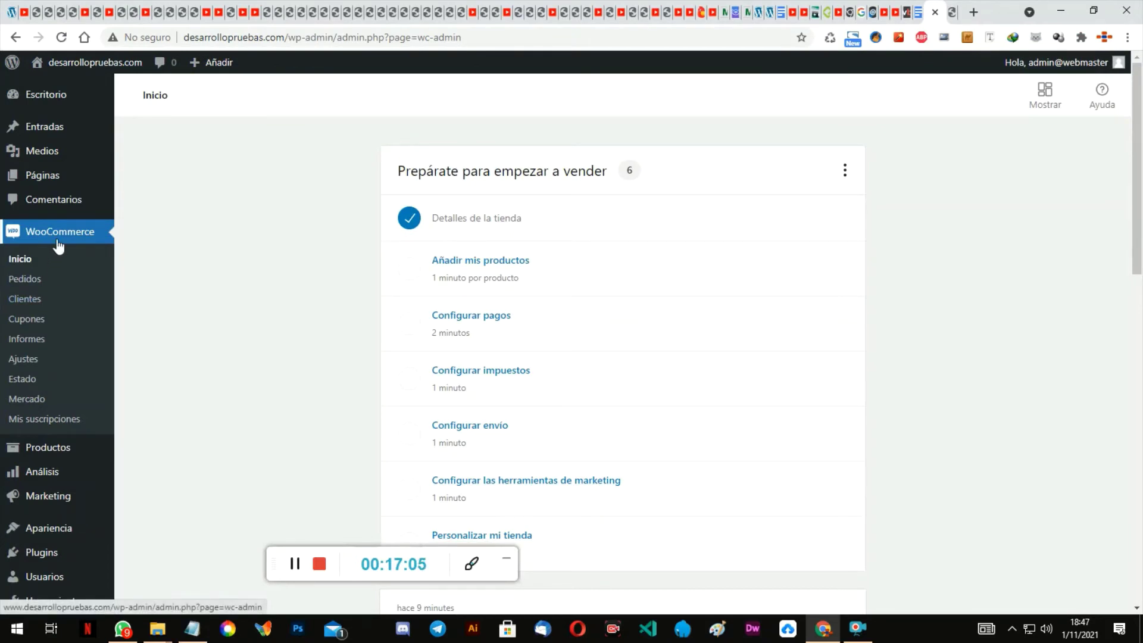
left_click(954, 9)
mouse_move(939, 119)
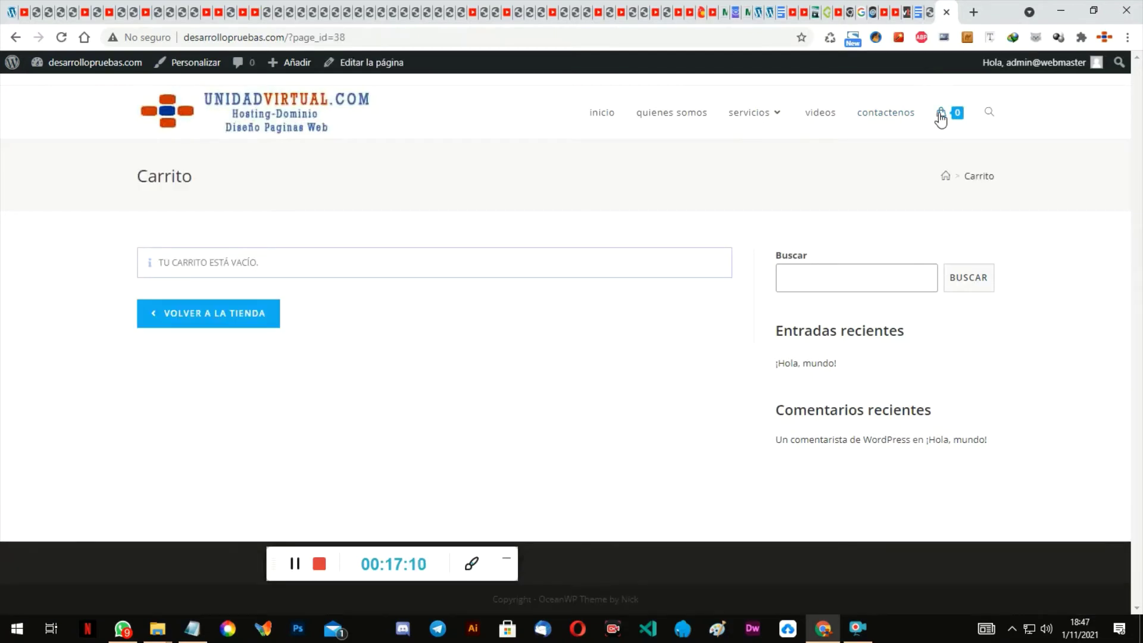
left_click(601, 116)
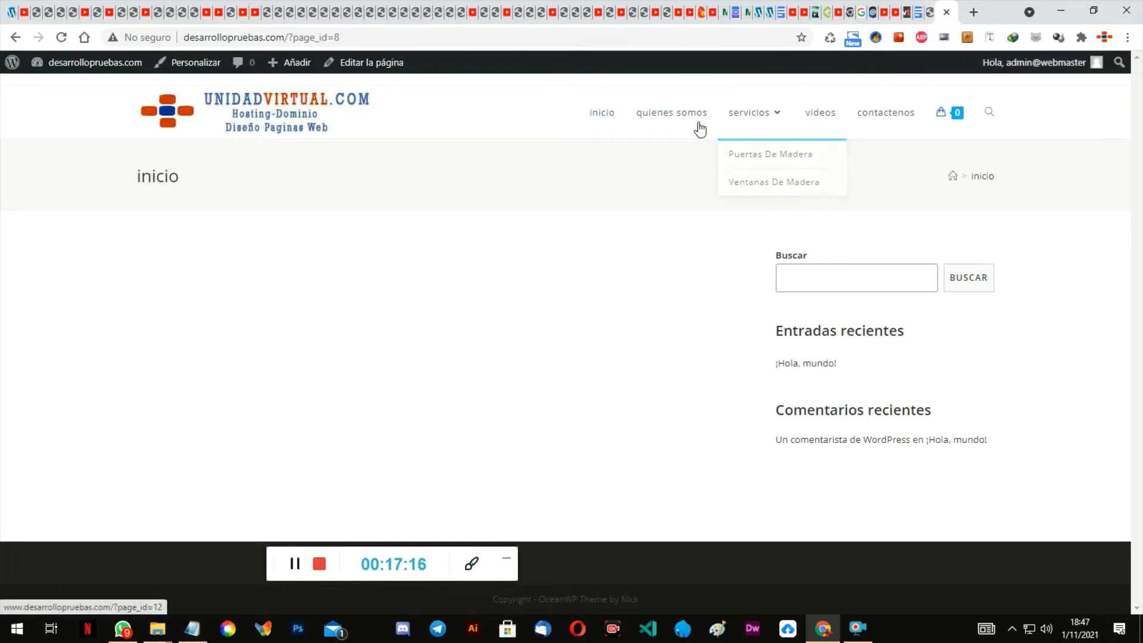
mouse_move(754, 125)
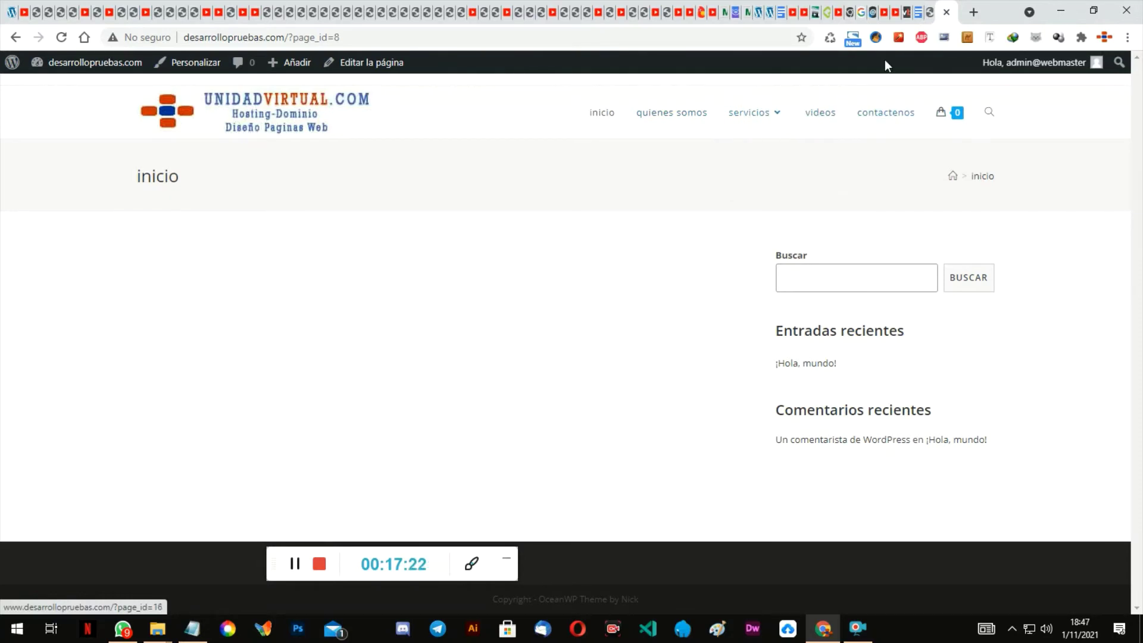
left_click(928, 10)
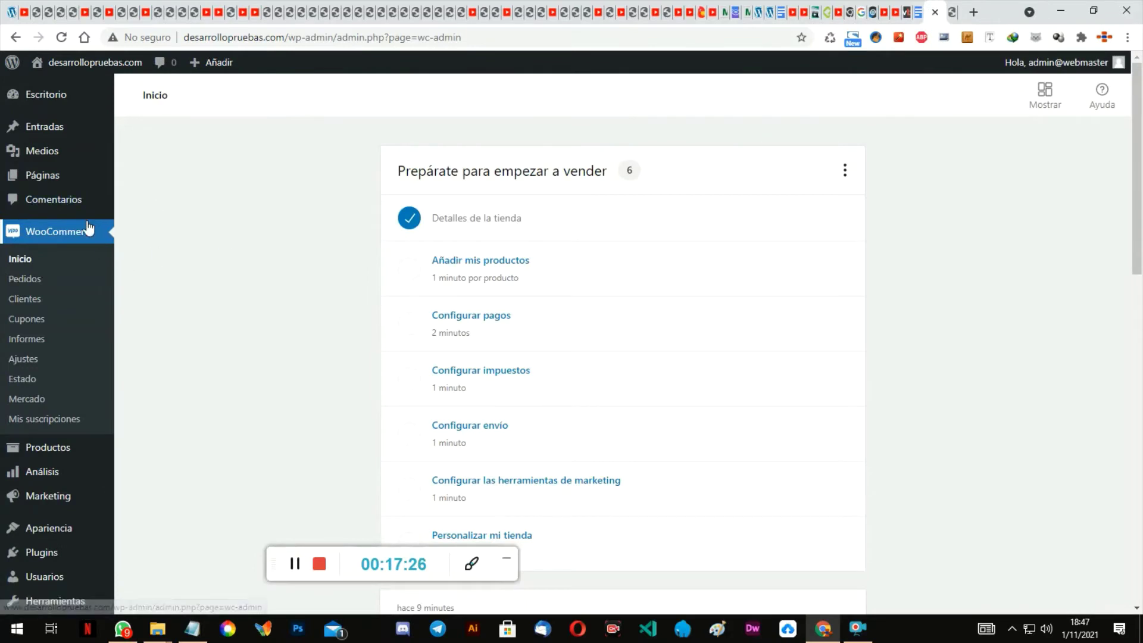
Step: Create a new WooCommerce product and name it "producto 1"
scroll(199, 241, "down", 3)
scroll(200, 242, "up", 3)
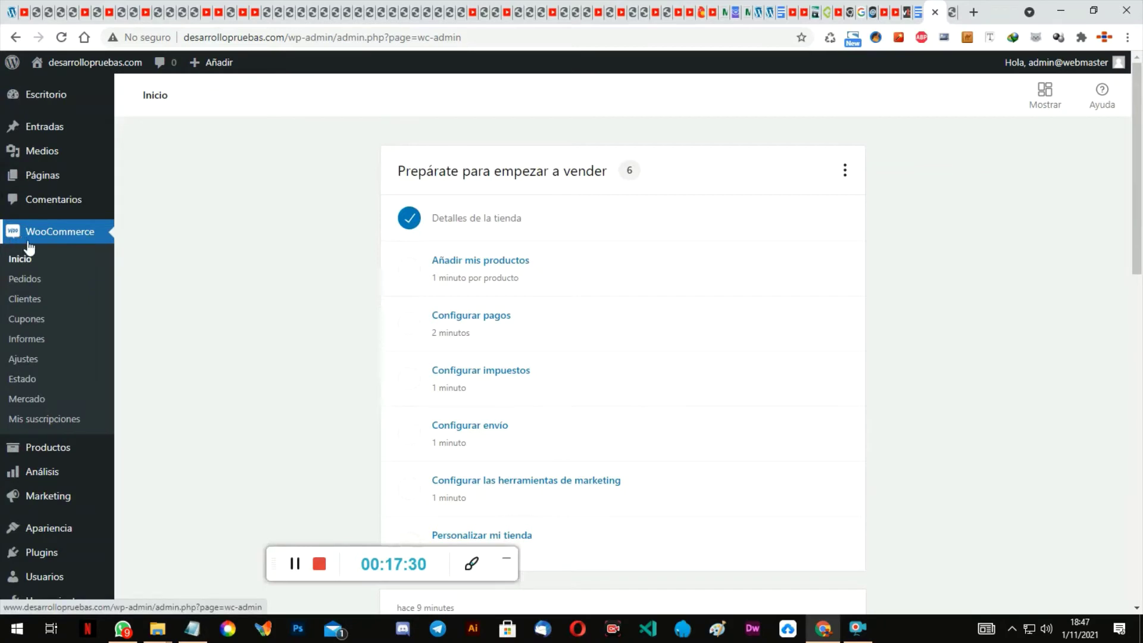
mouse_move(37, 460)
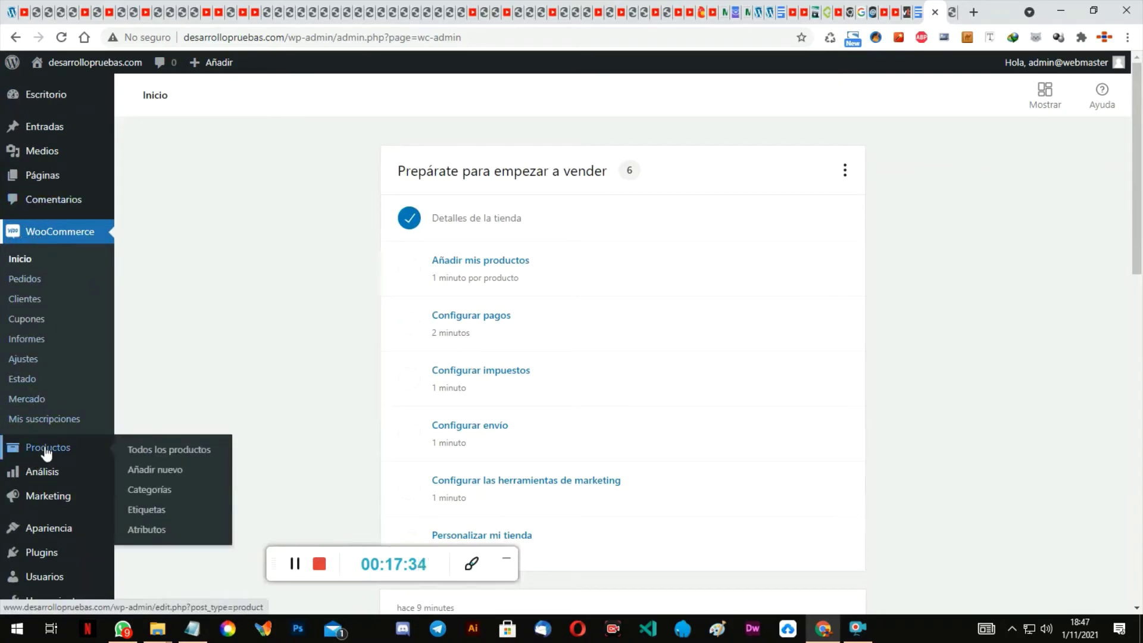
left_click(162, 470)
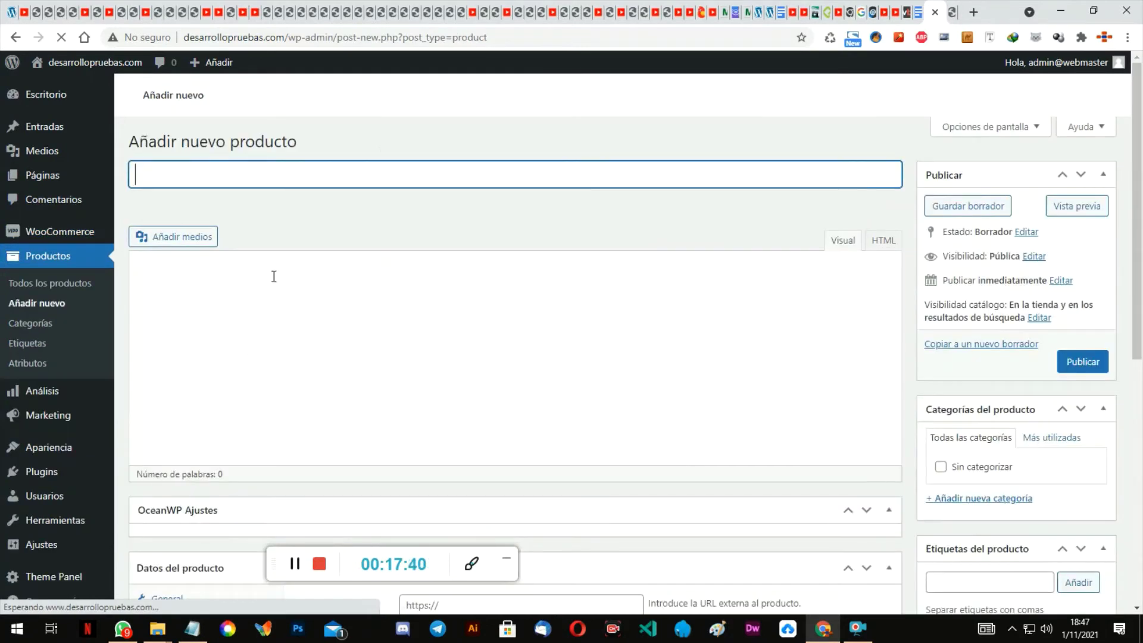
type("producto 1")
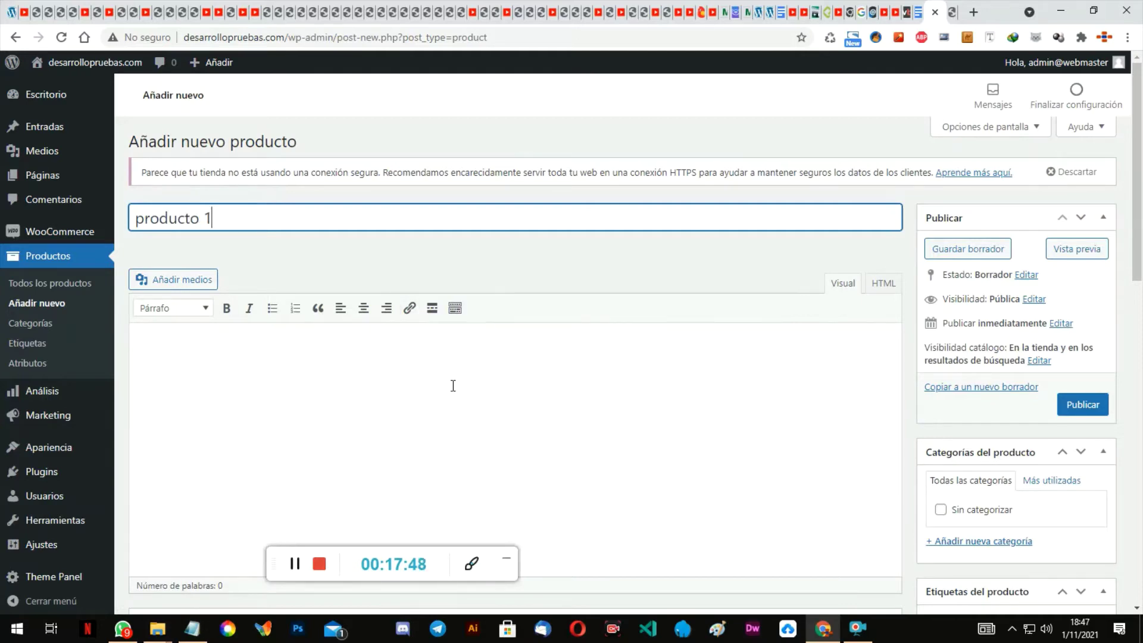
Step: Upload 1-final.png from the productos folder and set it as the product image
scroll(452, 384, "down", 5)
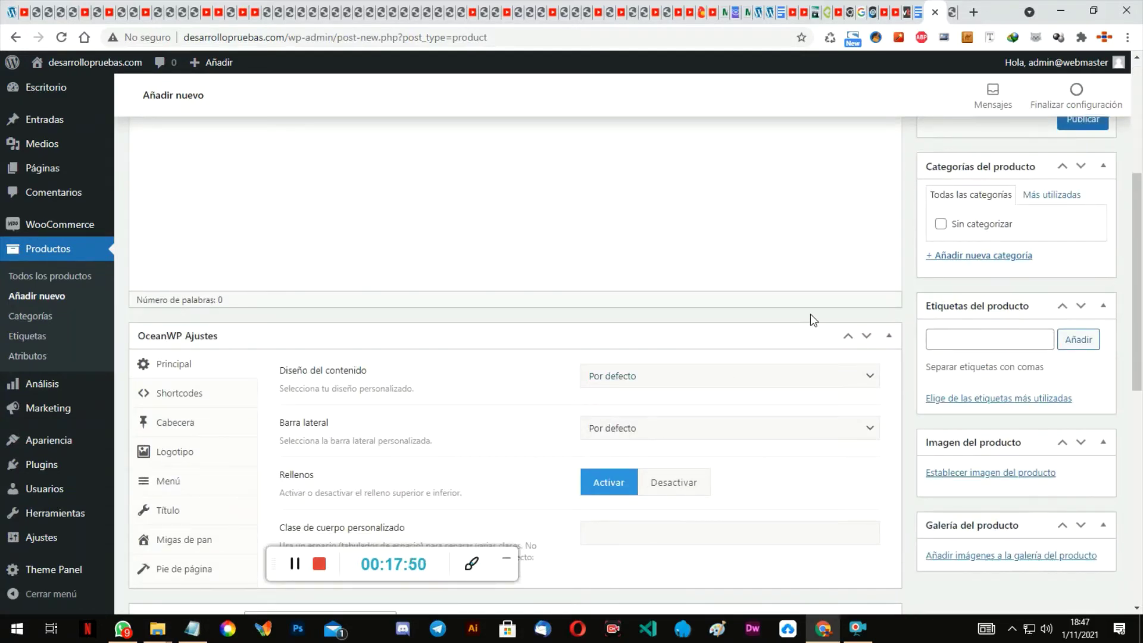
scroll(1084, 241, "up", 2)
scroll(1084, 242, "down", 6)
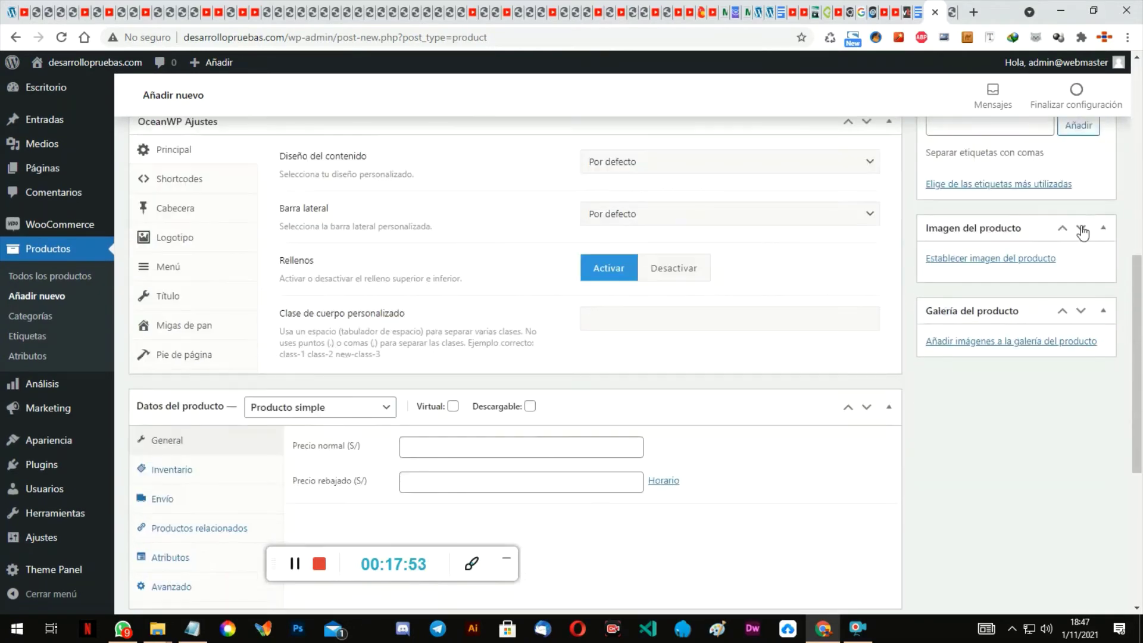
left_click(972, 260)
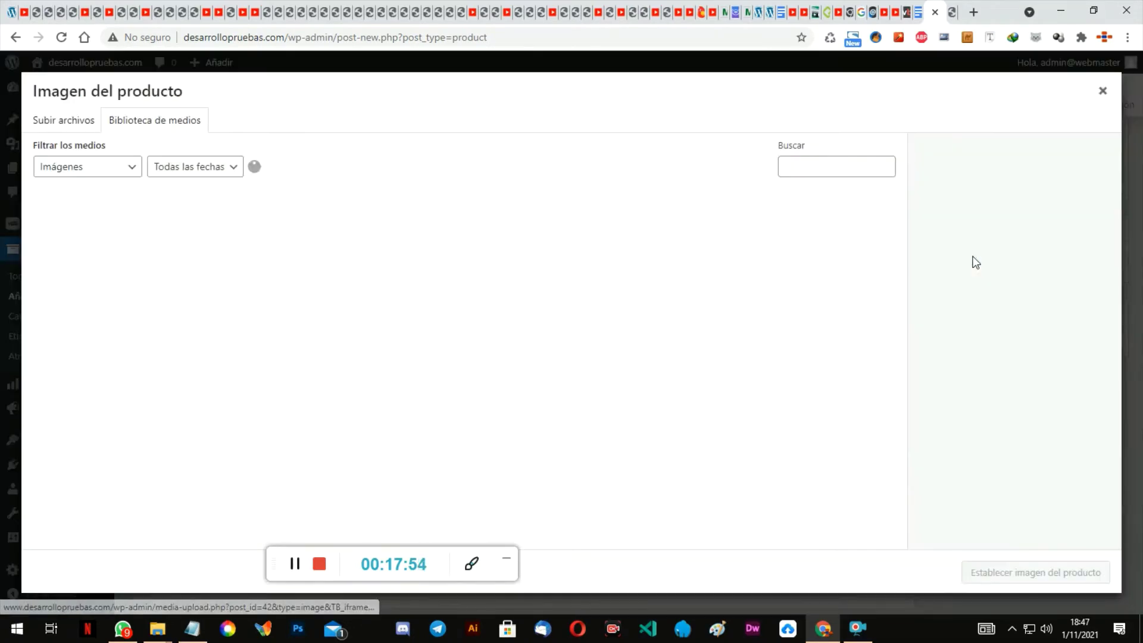
left_click(68, 119)
left_click(596, 336)
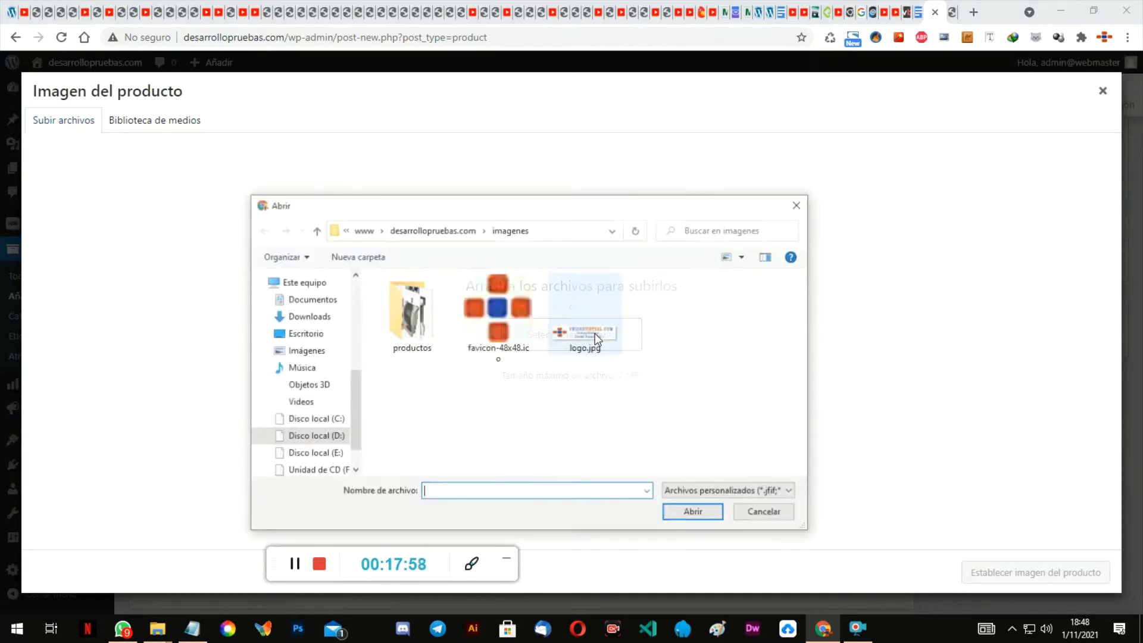
double_click(410, 314)
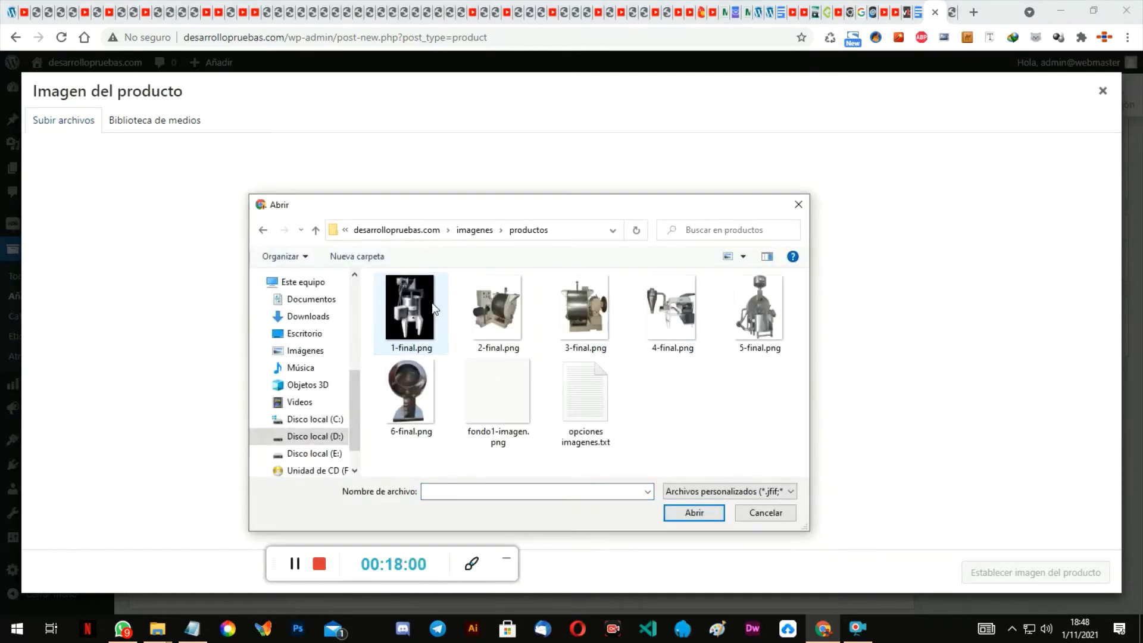
left_click(433, 308)
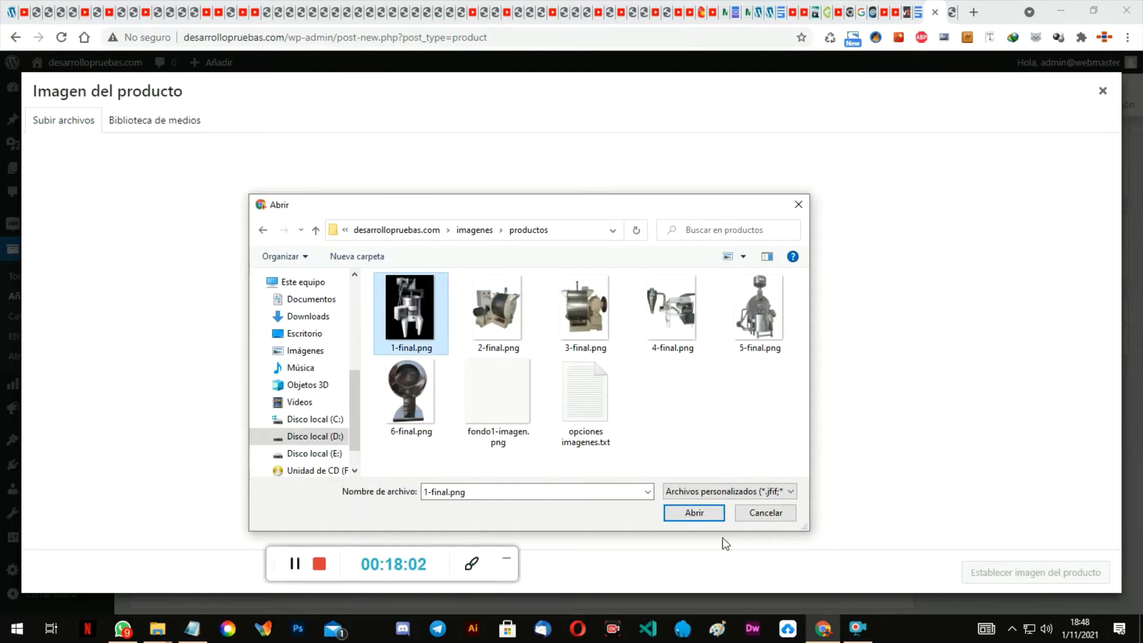
left_click(705, 516)
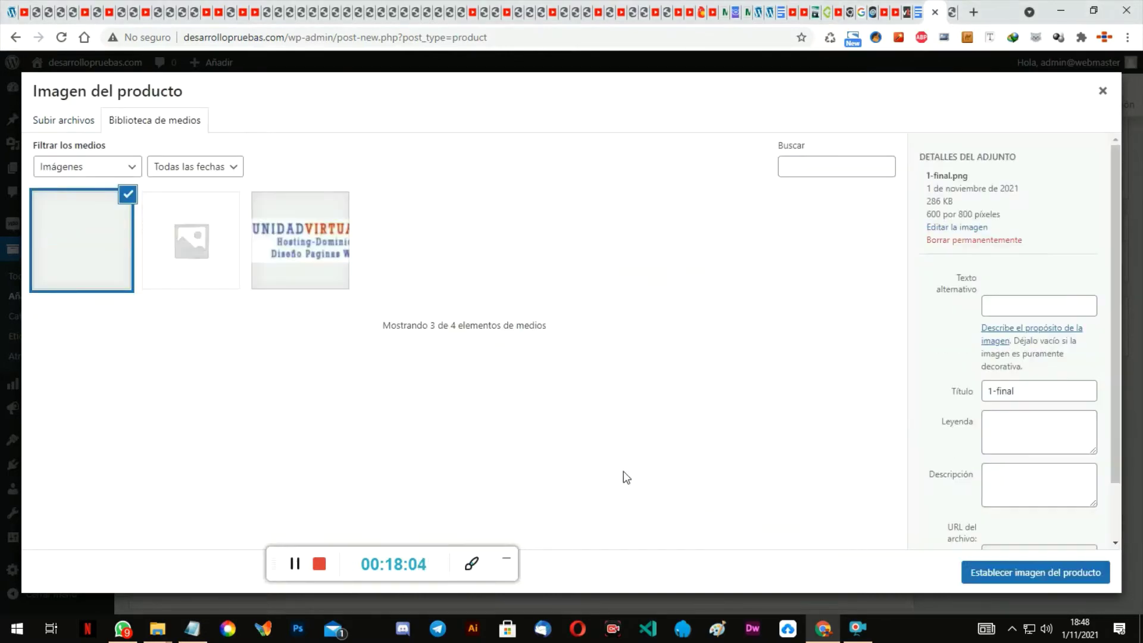
left_click(1013, 573)
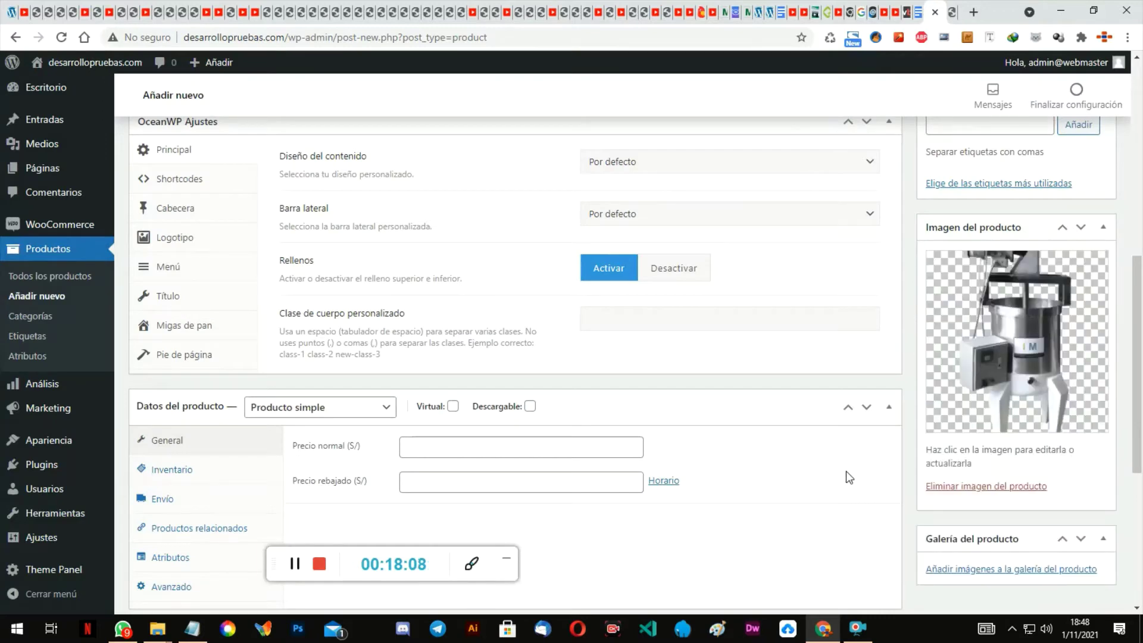
Step: Publish the product "producto 1"
scroll(851, 476, "up", 3)
scroll(852, 476, "up", 4)
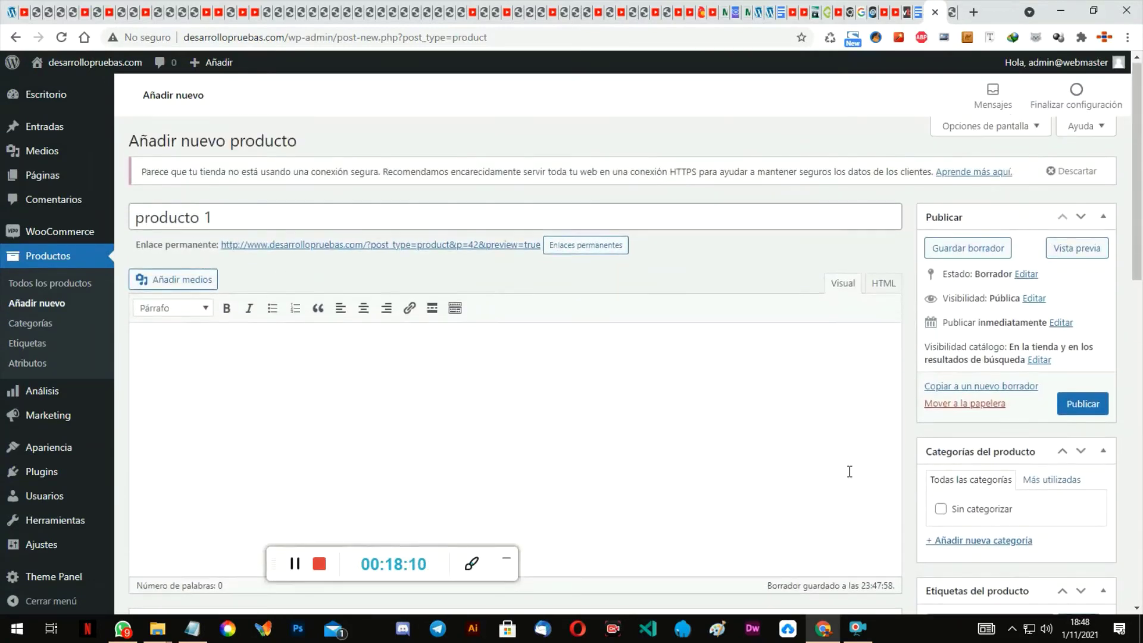
left_click(1083, 403)
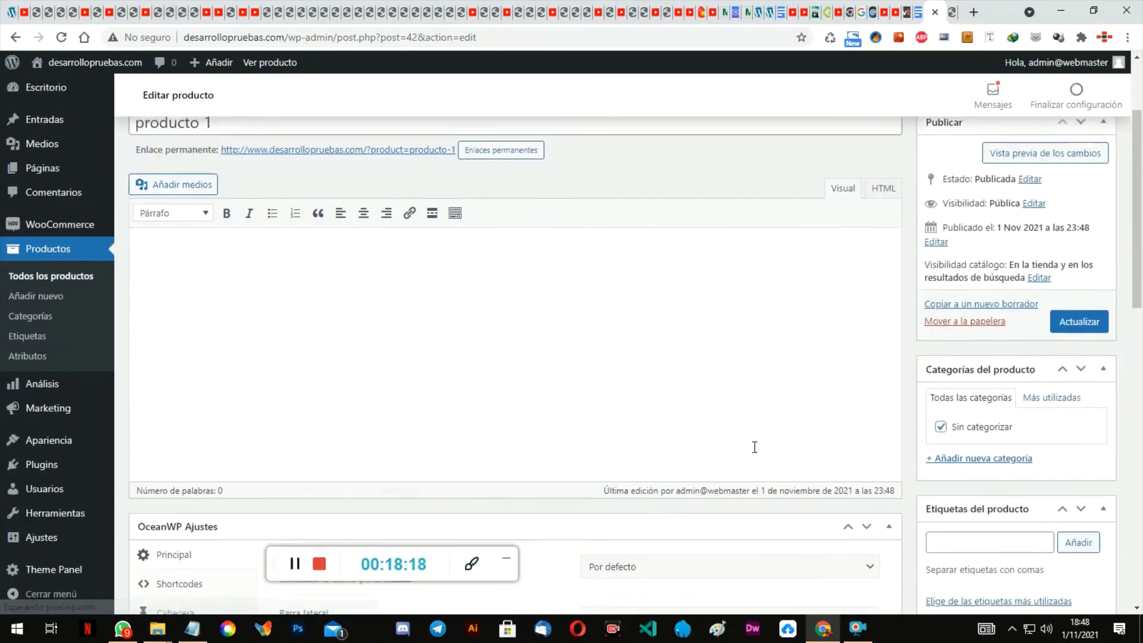
Step: Set the product's regular price (Precio normal) to 0.00 in its general product data
scroll(754, 446, "down", 5)
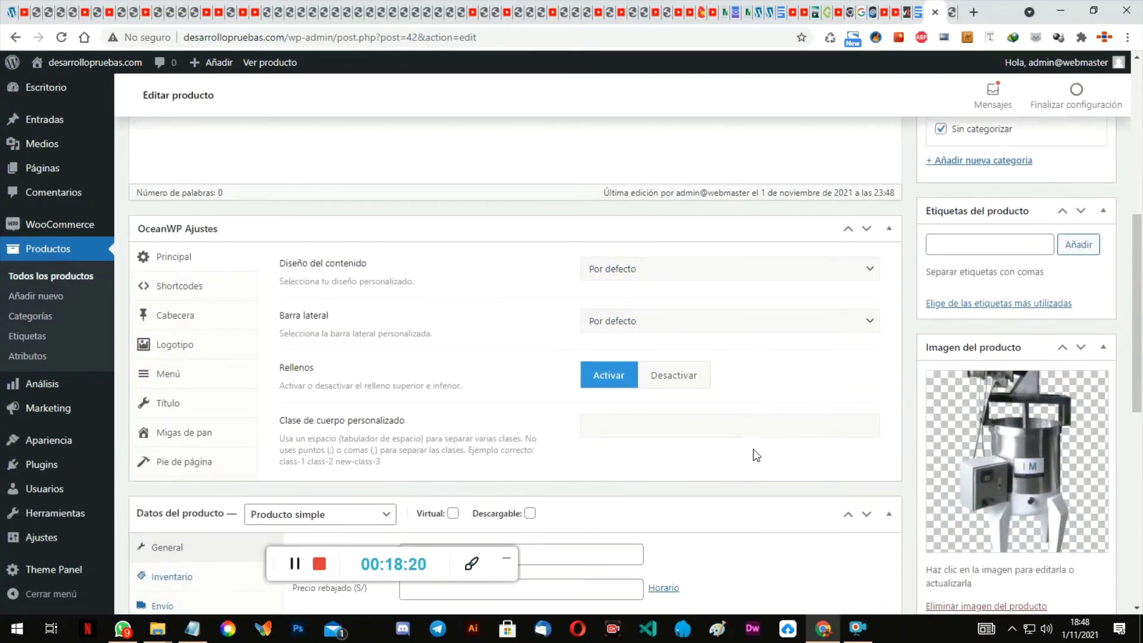
scroll(753, 450, "down", 2)
left_click(410, 416)
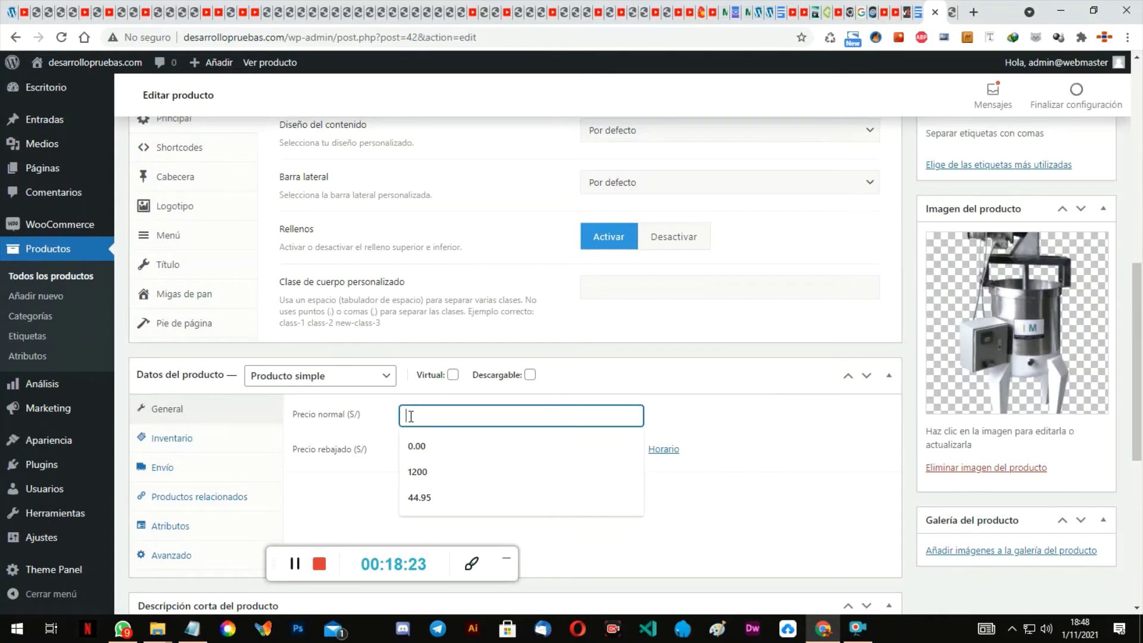
left_click(440, 443)
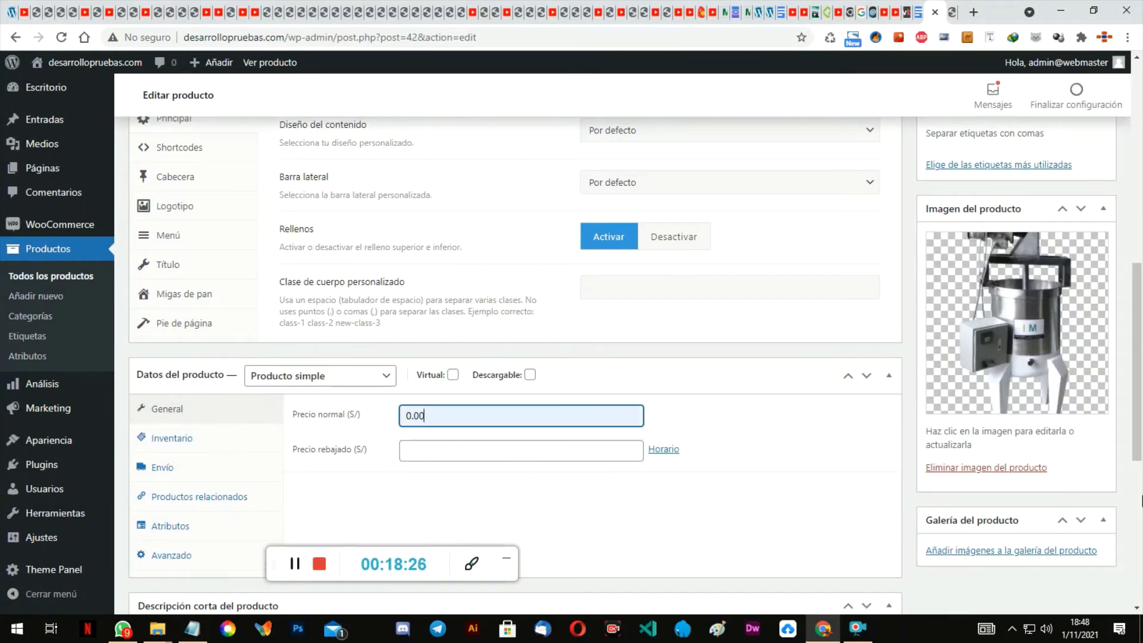
scroll(1140, 473, "down", 1)
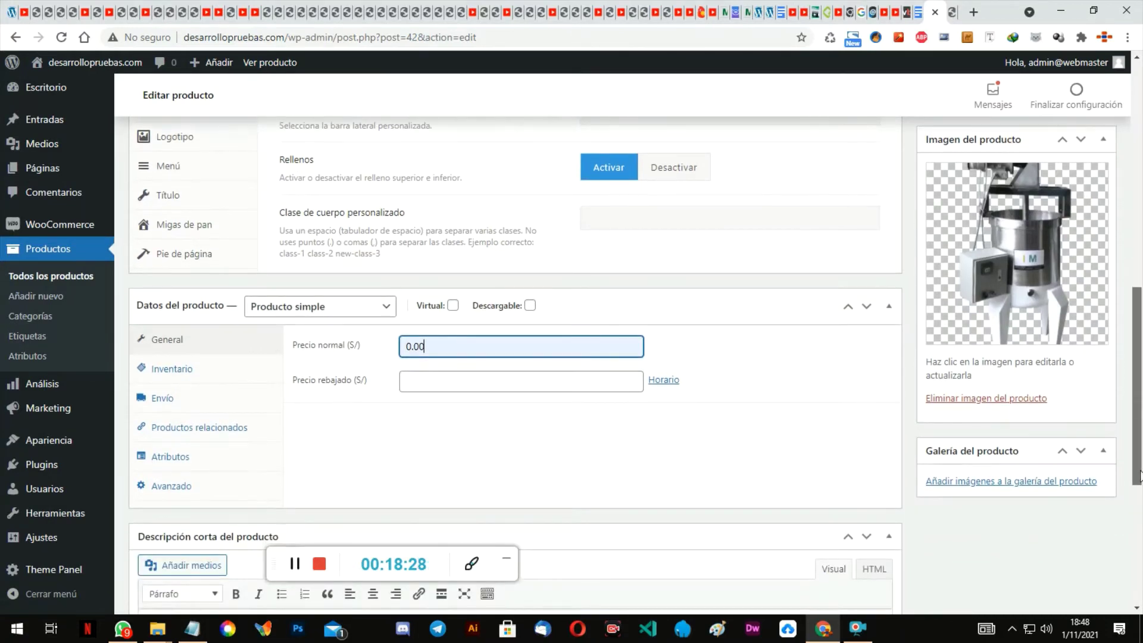
left_click_drag(1140, 476, 1140, 503)
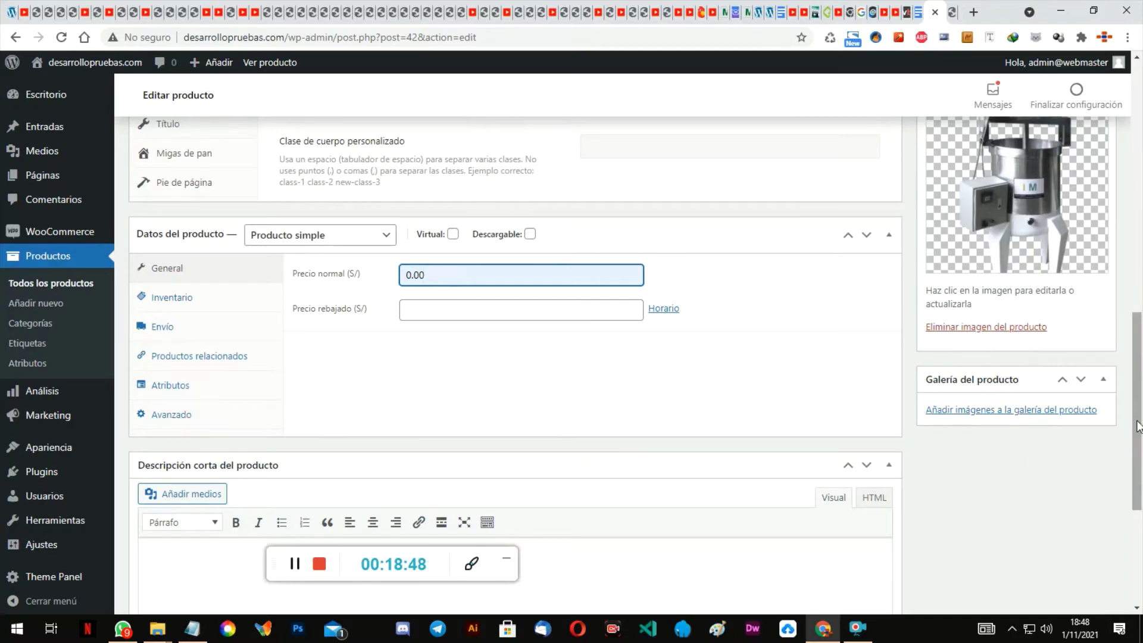
Step: Update the published product "producto 1" to save its price
left_click_drag(1137, 426, 1137, 226)
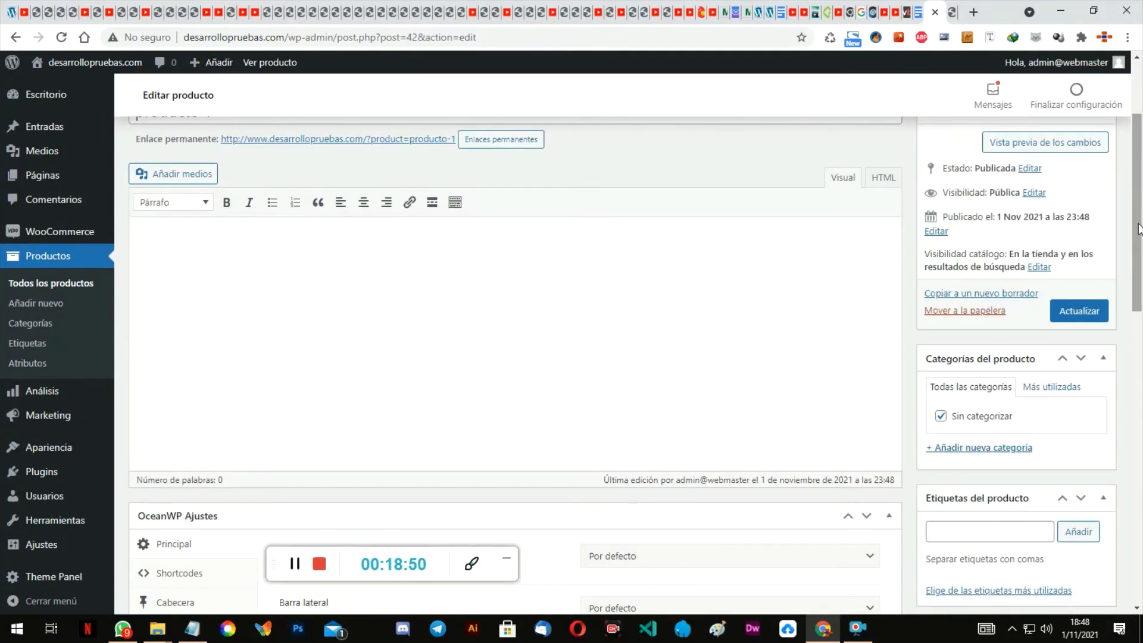
left_click(1093, 311)
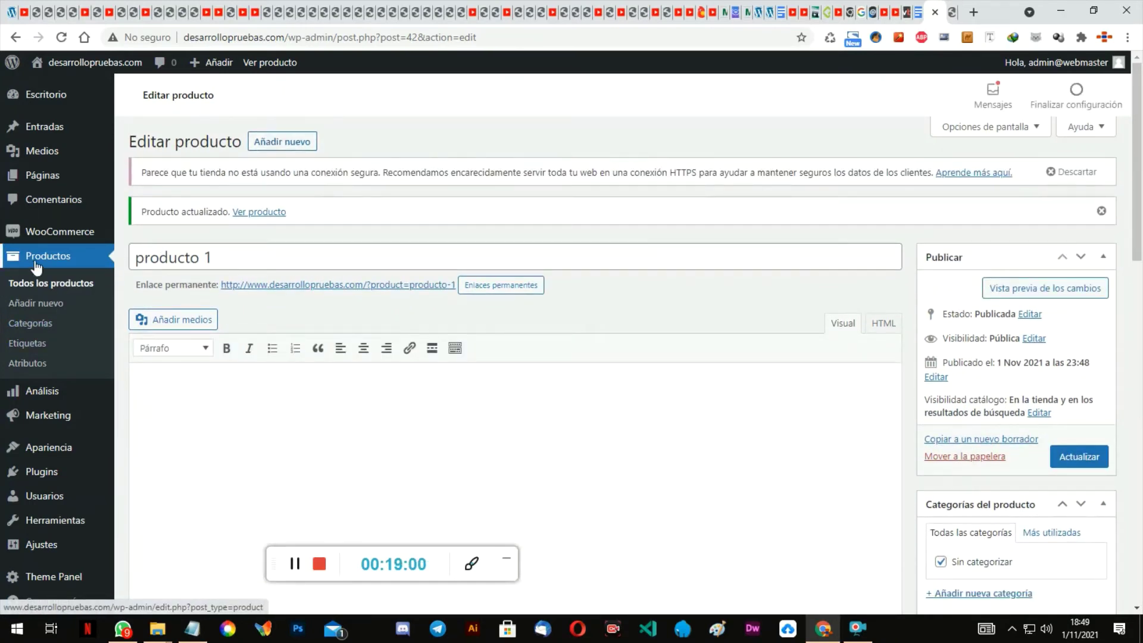
Step: Add another new WooCommerce product and name it "producto2"
left_click(41, 305)
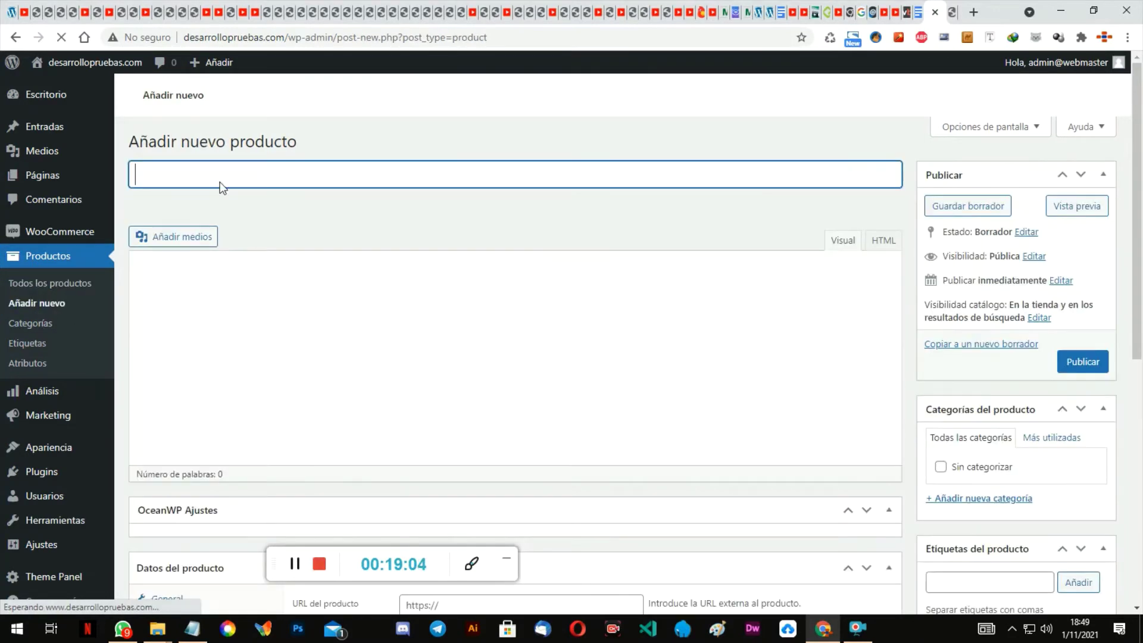
type("pr")
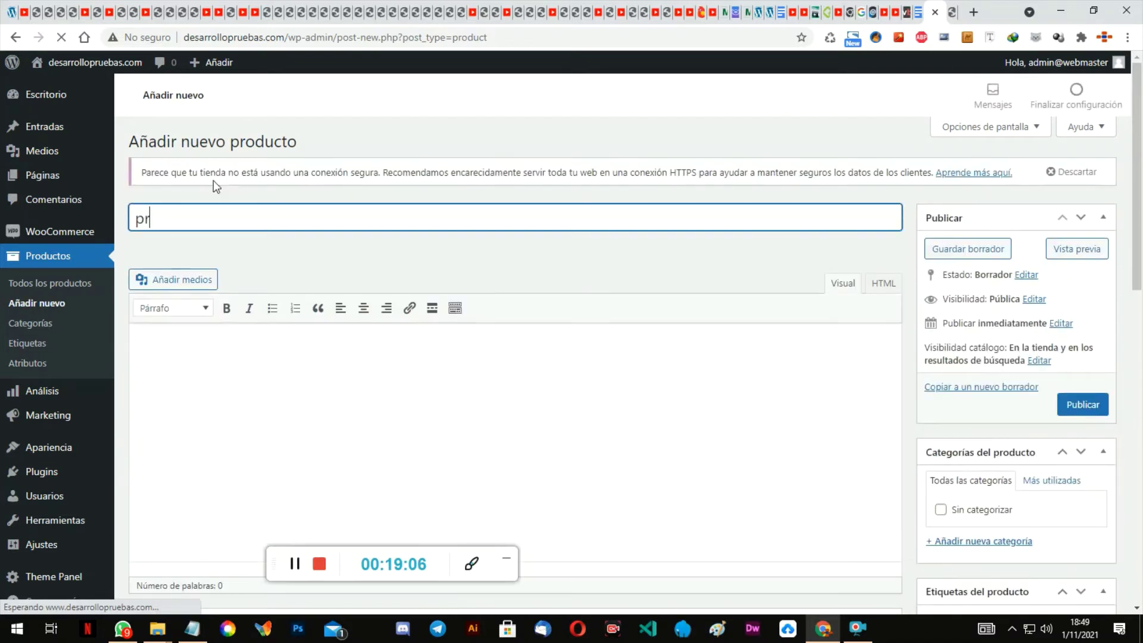
type("odu")
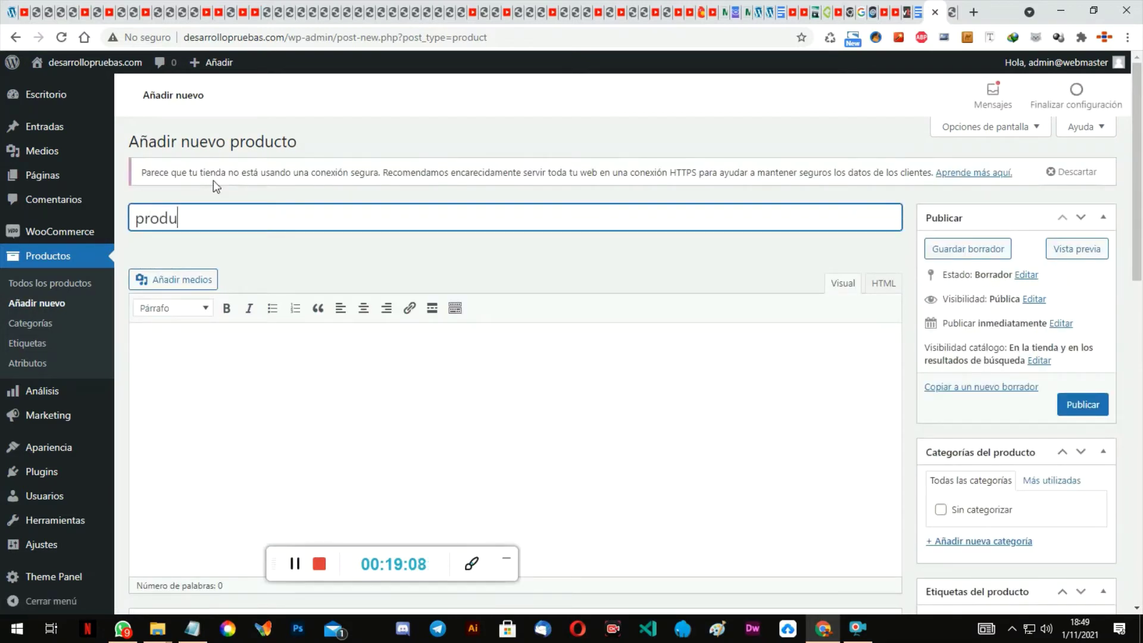
type("cto2")
Step: Upload 2-final.png and set it as the product image of "producto2"
scroll(909, 316, "down", 6)
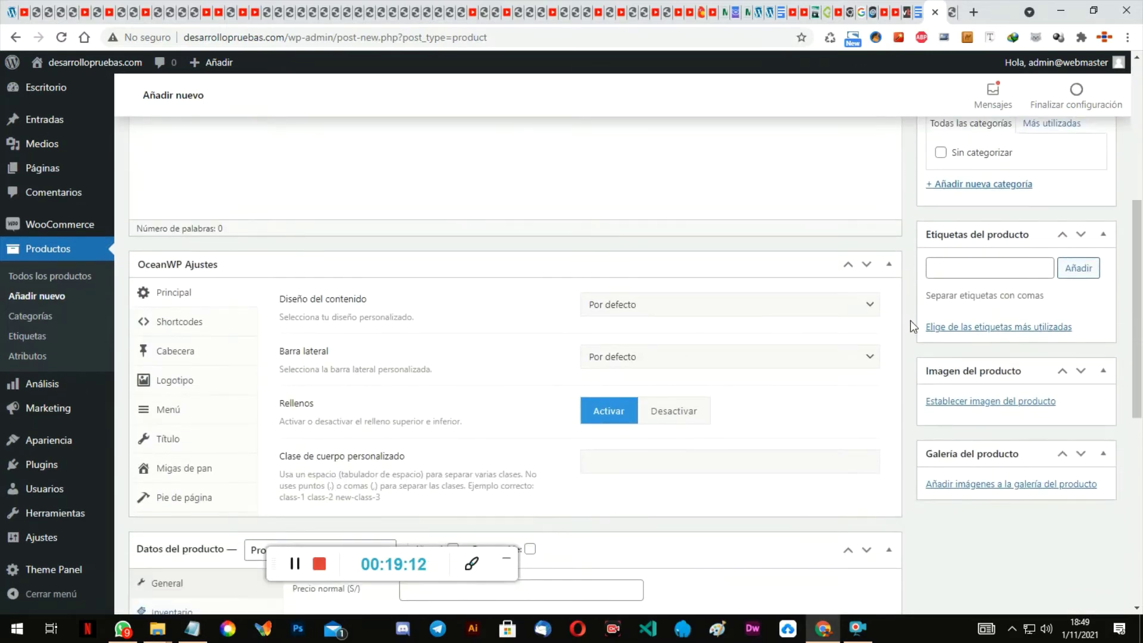
scroll(1022, 373, "down", 1)
left_click(978, 331)
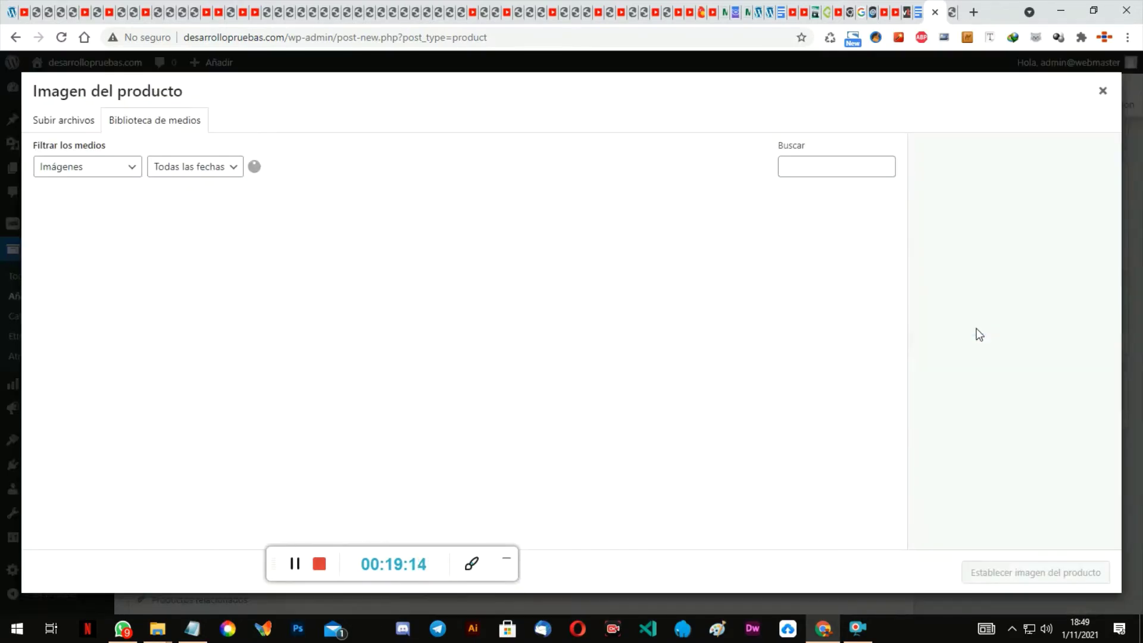
left_click(79, 122)
left_click(580, 333)
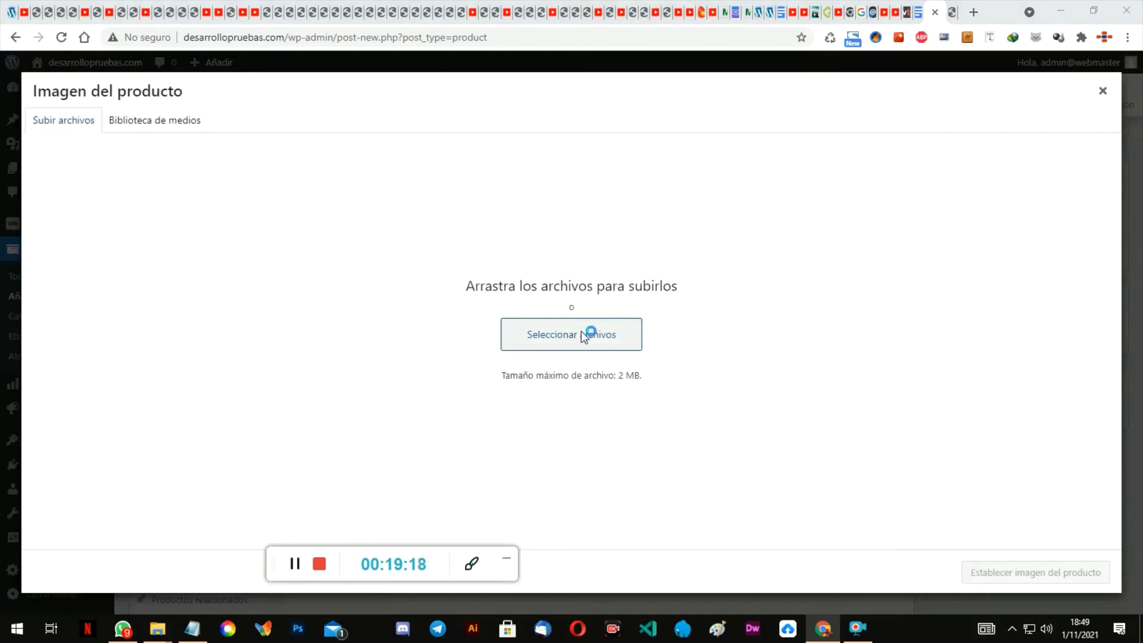
left_click(487, 299)
left_click(692, 514)
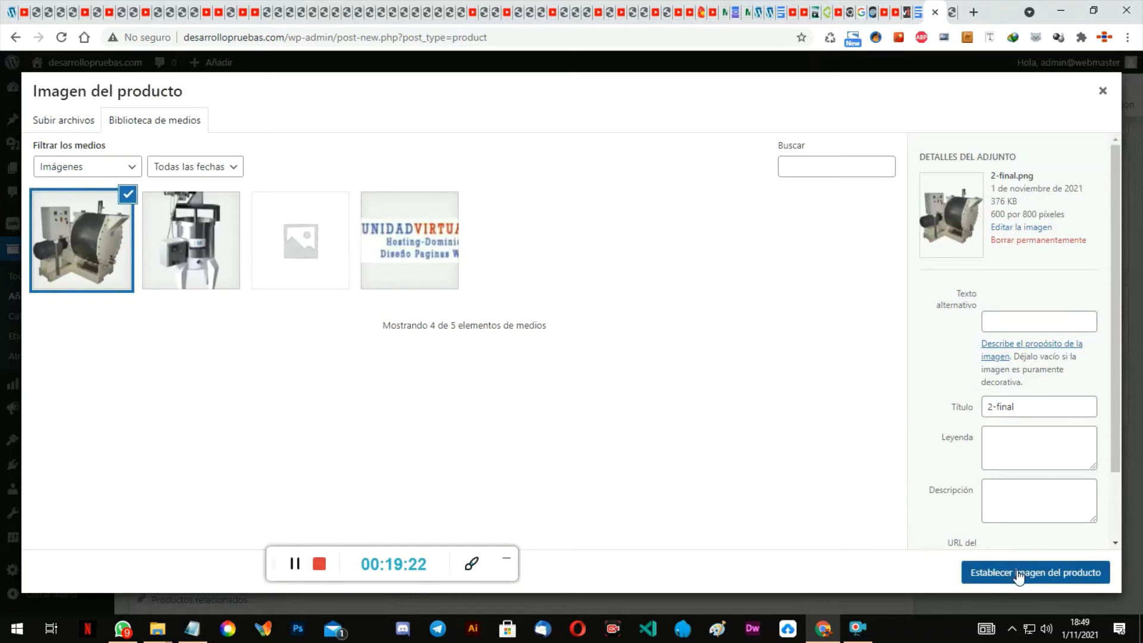
left_click(1020, 574)
Step: Set the regular price (Precio normal) of "producto2" to 0.00 in its general product data
scroll(571, 286, "up", 6)
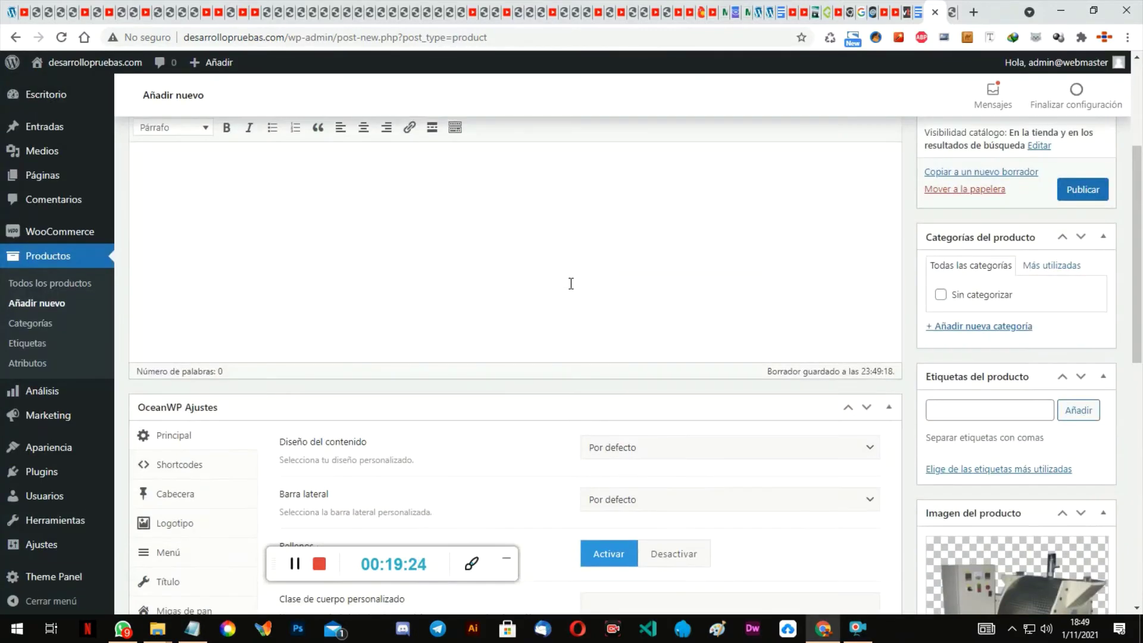
scroll(577, 309, "down", 5)
scroll(581, 324, "down", 5)
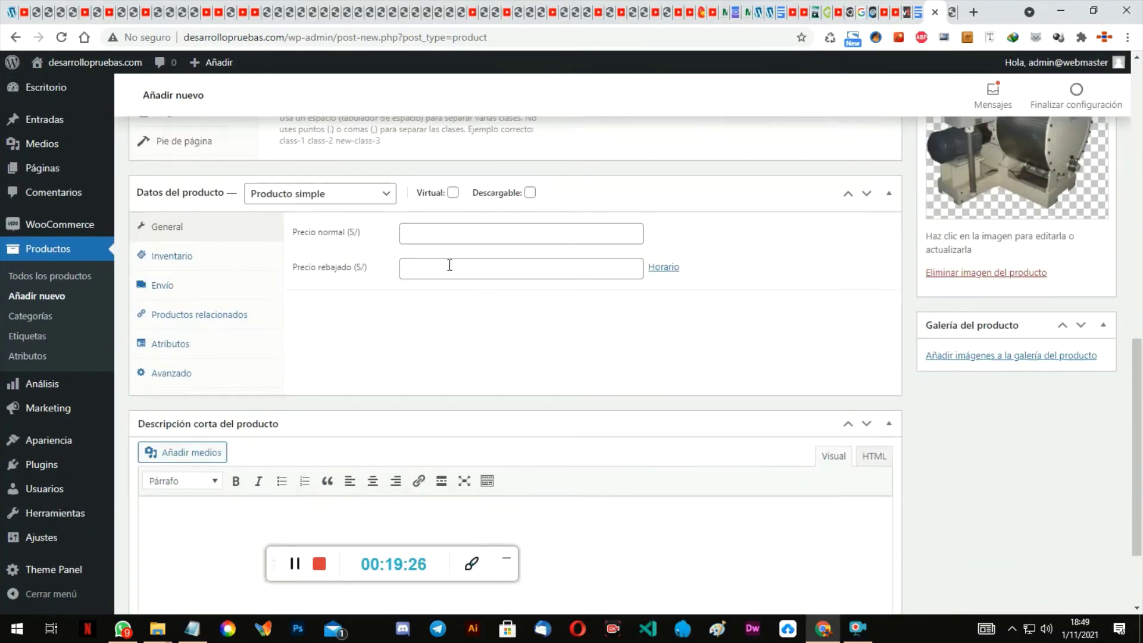
left_click(417, 233)
left_click(431, 259)
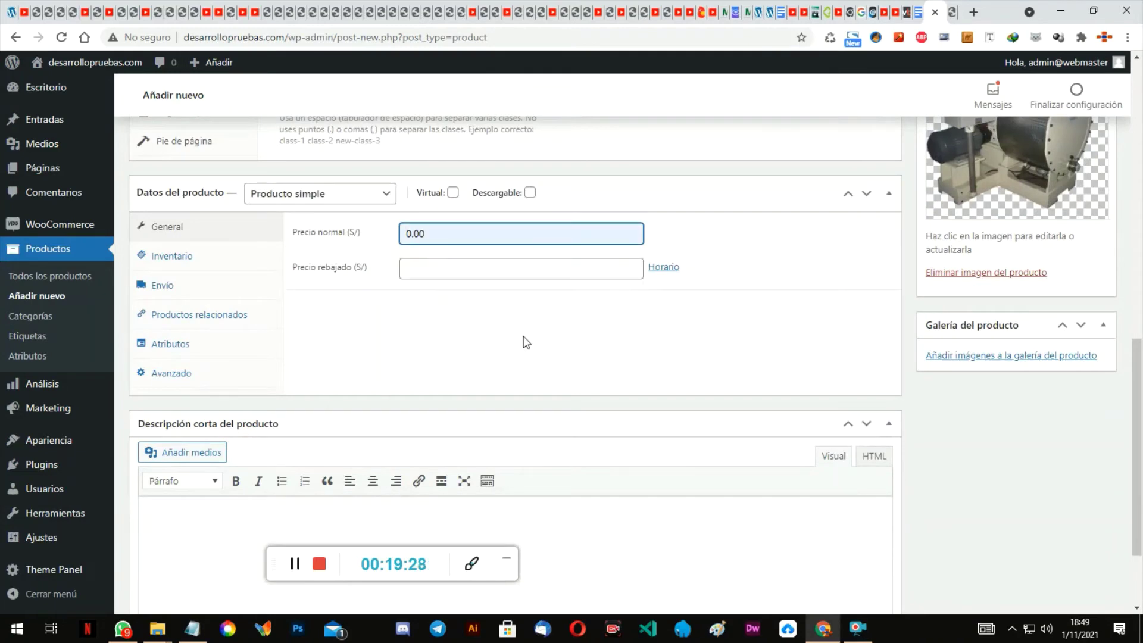
Step: Publish the product "producto2"
scroll(539, 351, "down", 2)
scroll(818, 364, "up", 10)
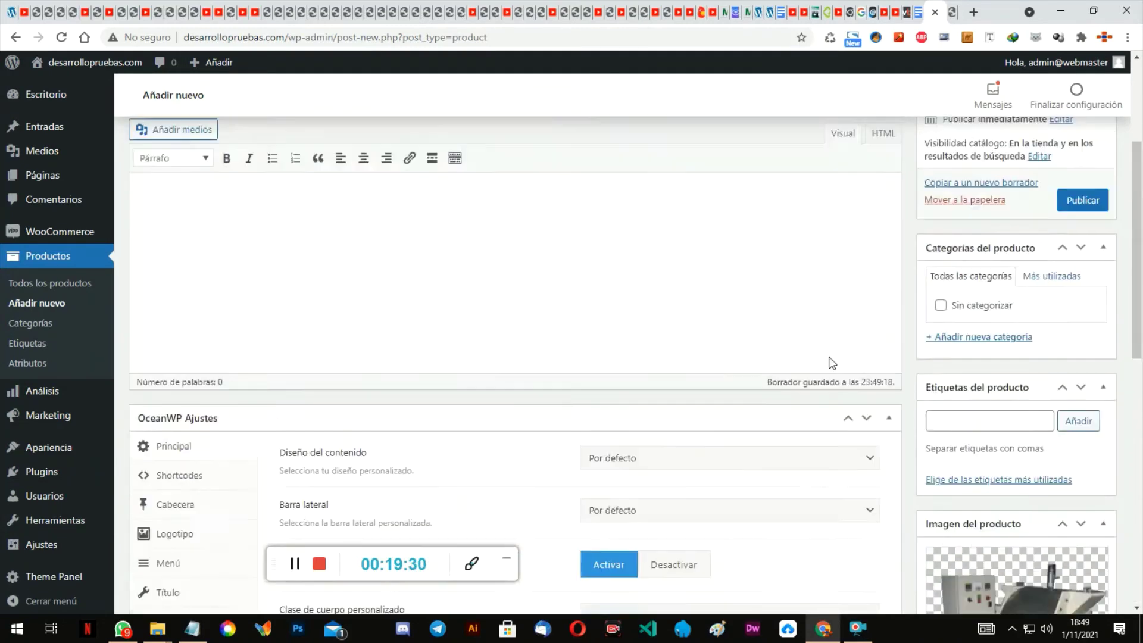
left_click(1082, 405)
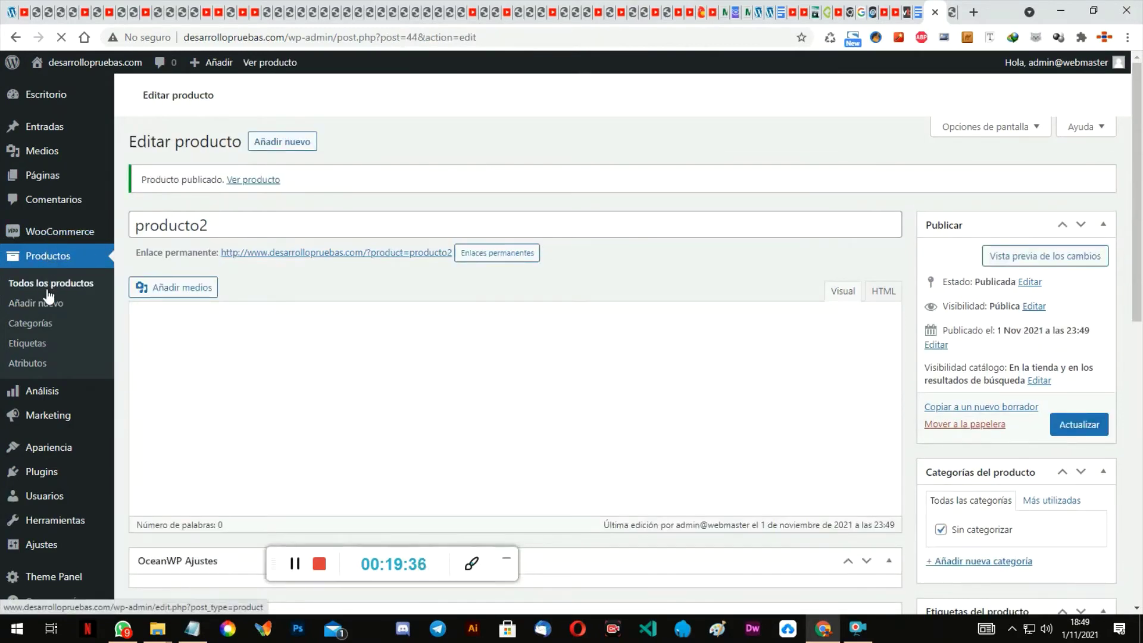
Step: Reload the public site's inicio page and check its navigation menu and the shopping cart page
left_click(950, 14)
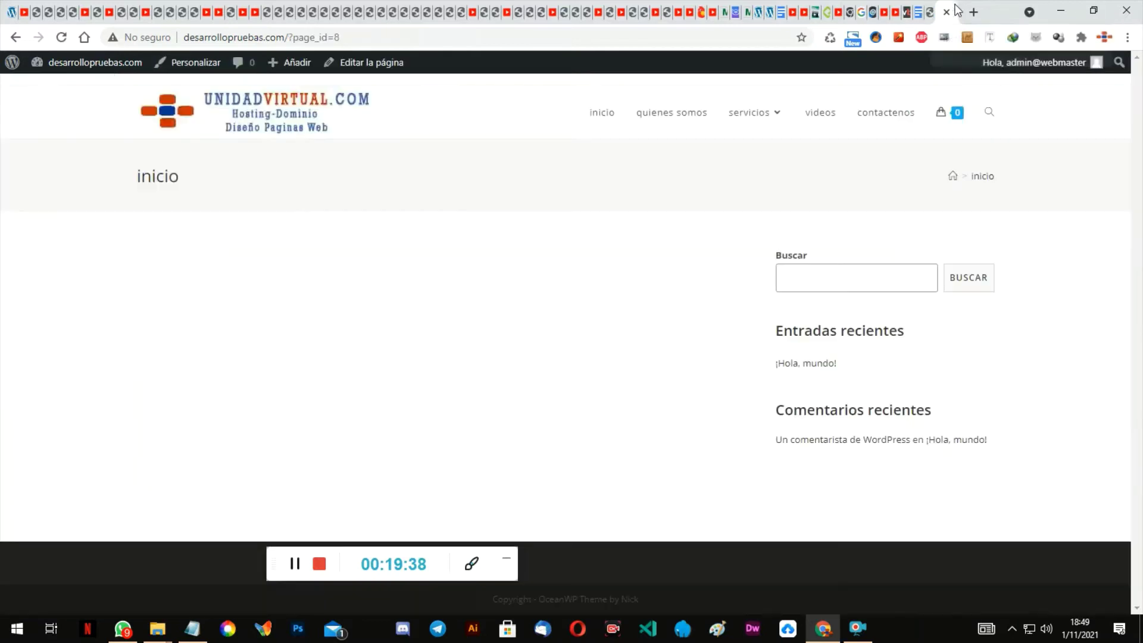
left_click(64, 40)
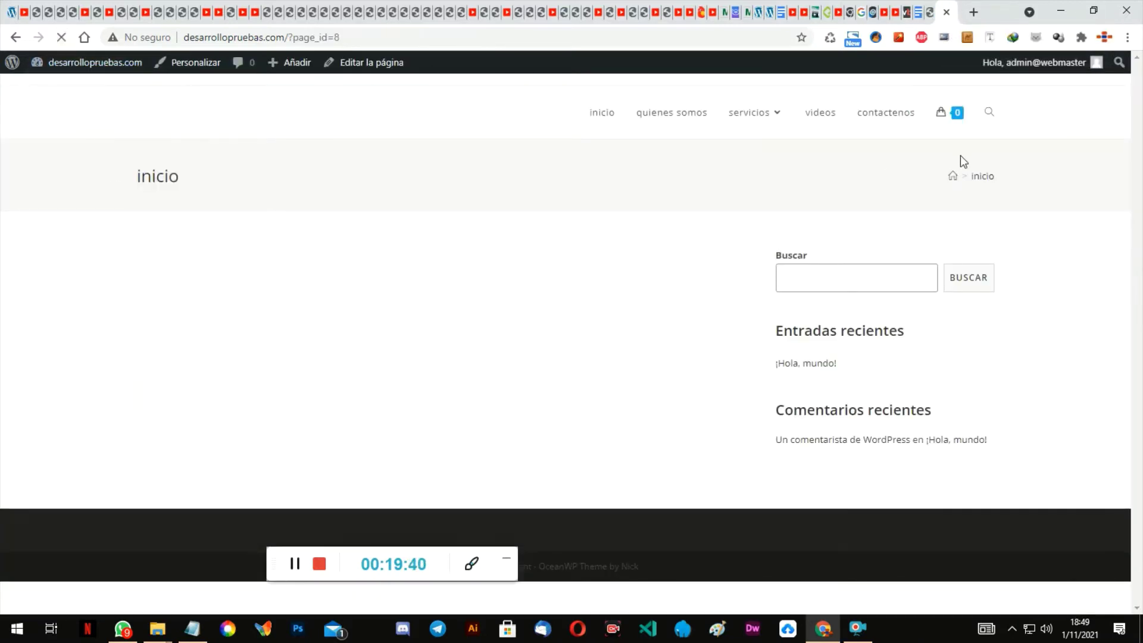
mouse_move(761, 116)
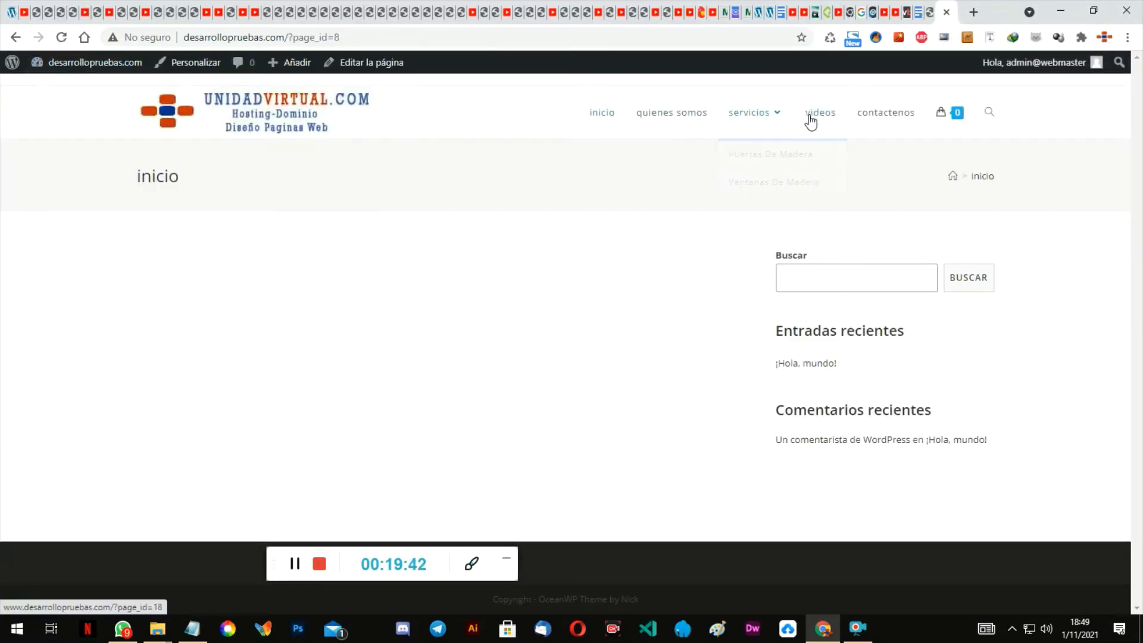
mouse_move(946, 114)
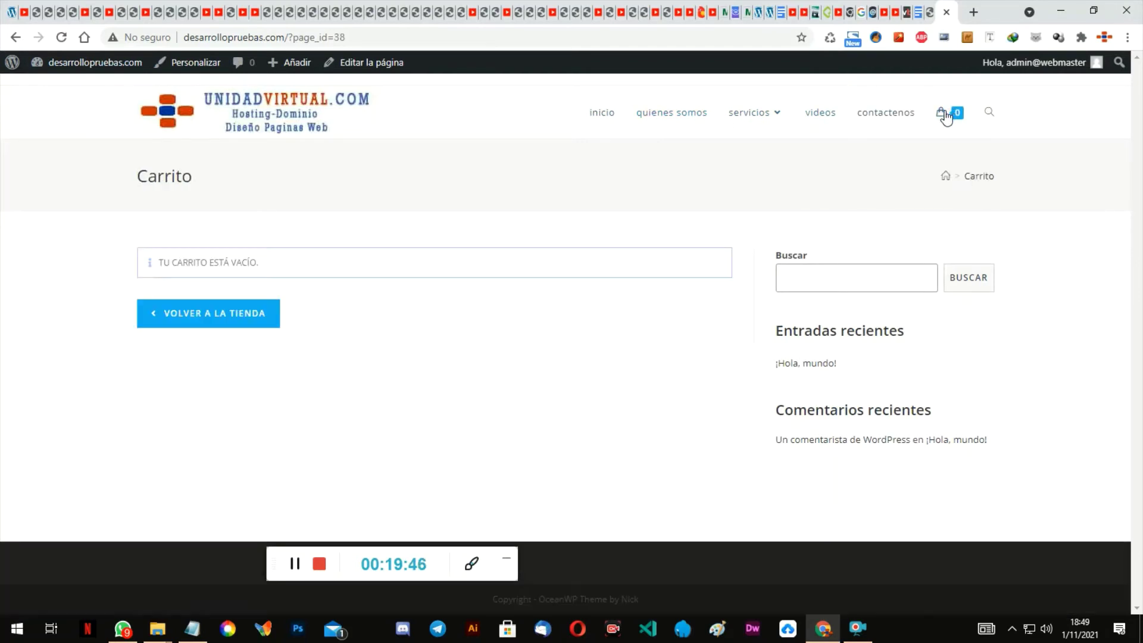
left_click(925, 12)
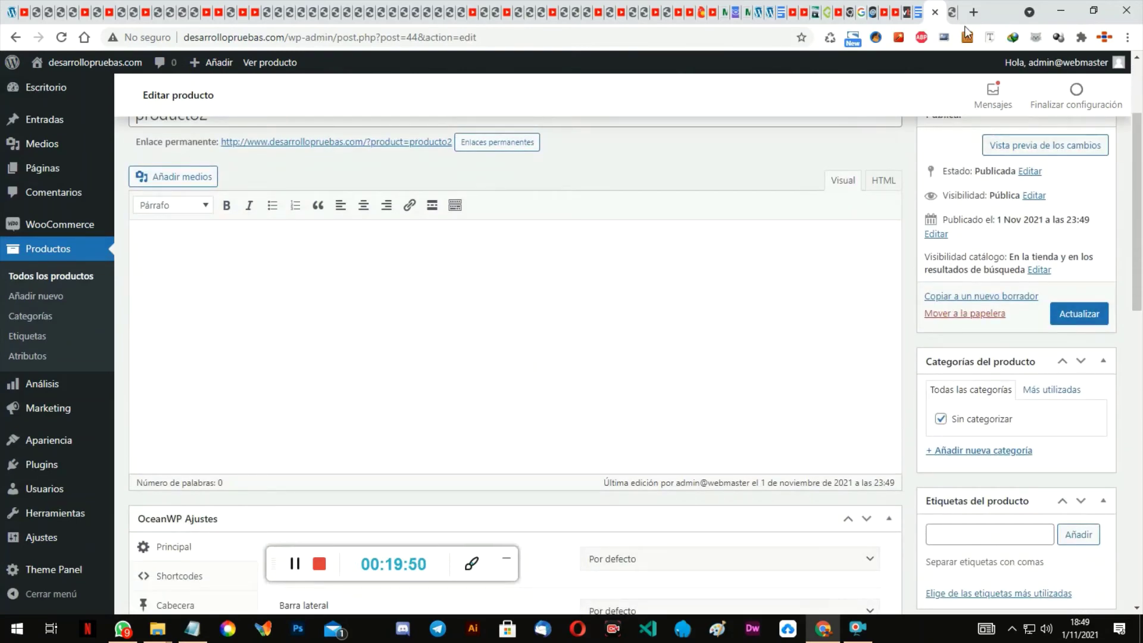
mouse_move(26, 454)
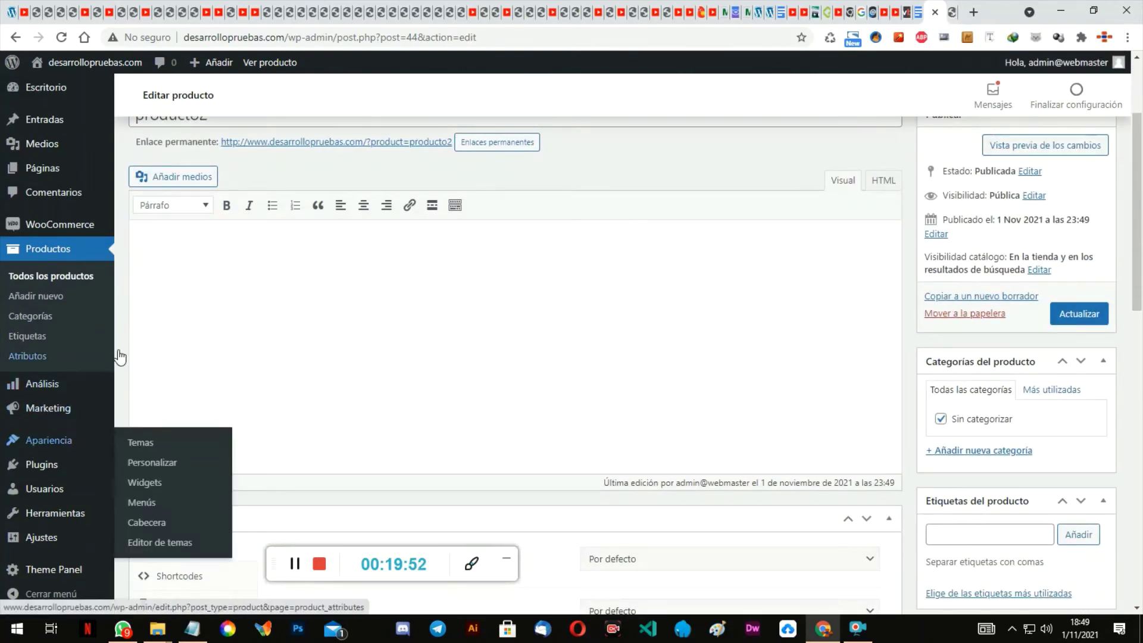
scroll(72, 337, "down", 2)
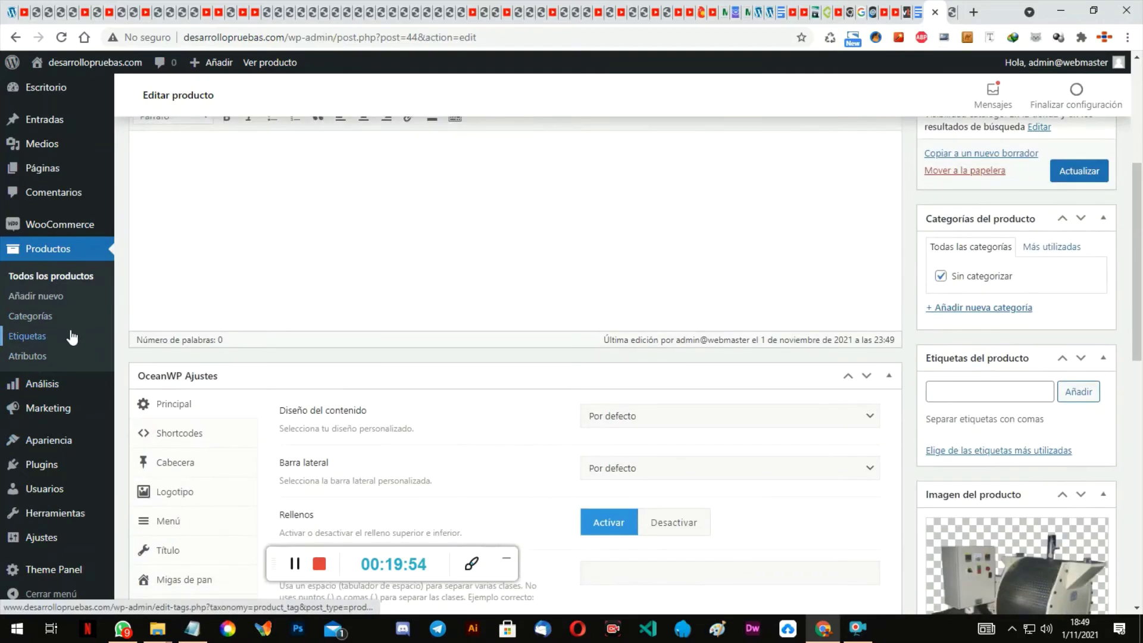
scroll(72, 340, "down", 7)
mouse_move(72, 390)
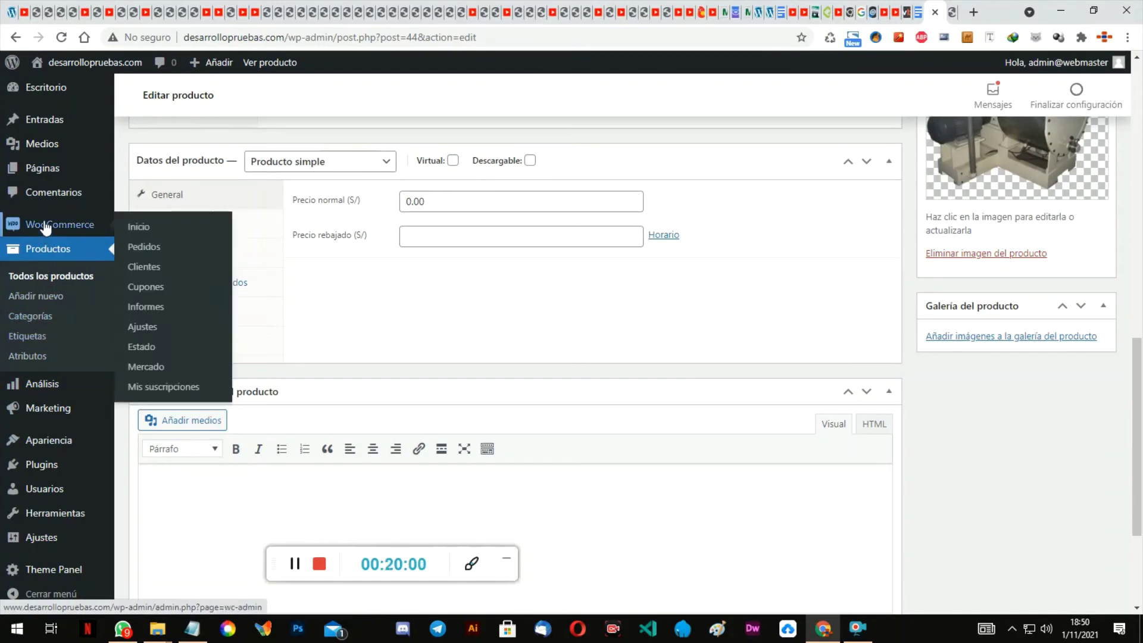
Step: Open the site's menu editor and add the Tienda shop page to MenuPrincipal from the full list of pages
mouse_move(52, 440)
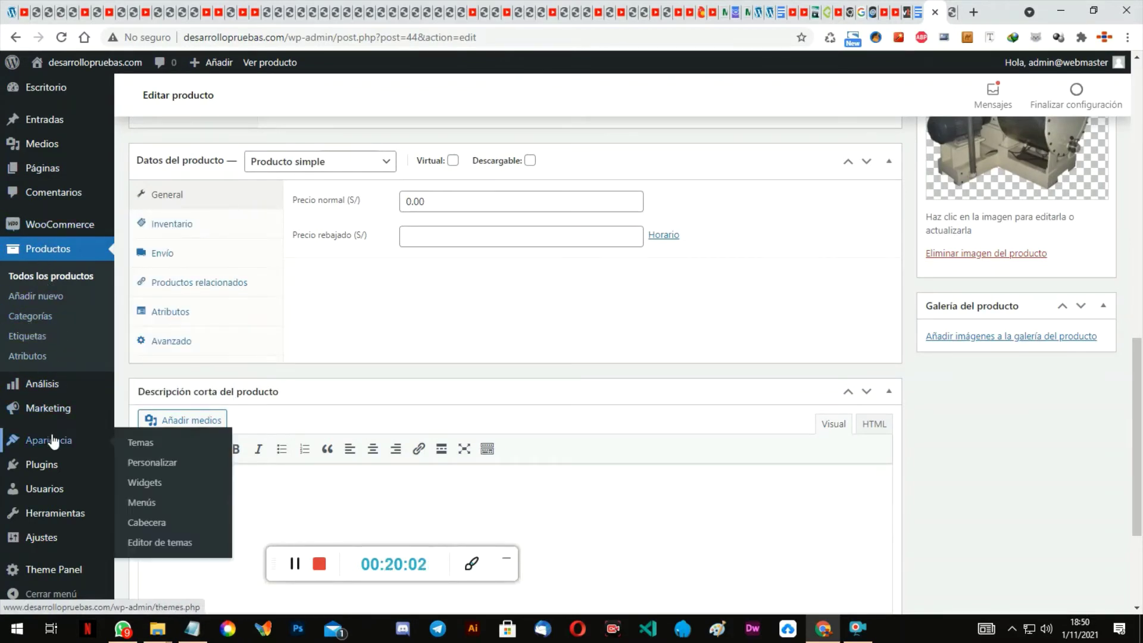
left_click(156, 504)
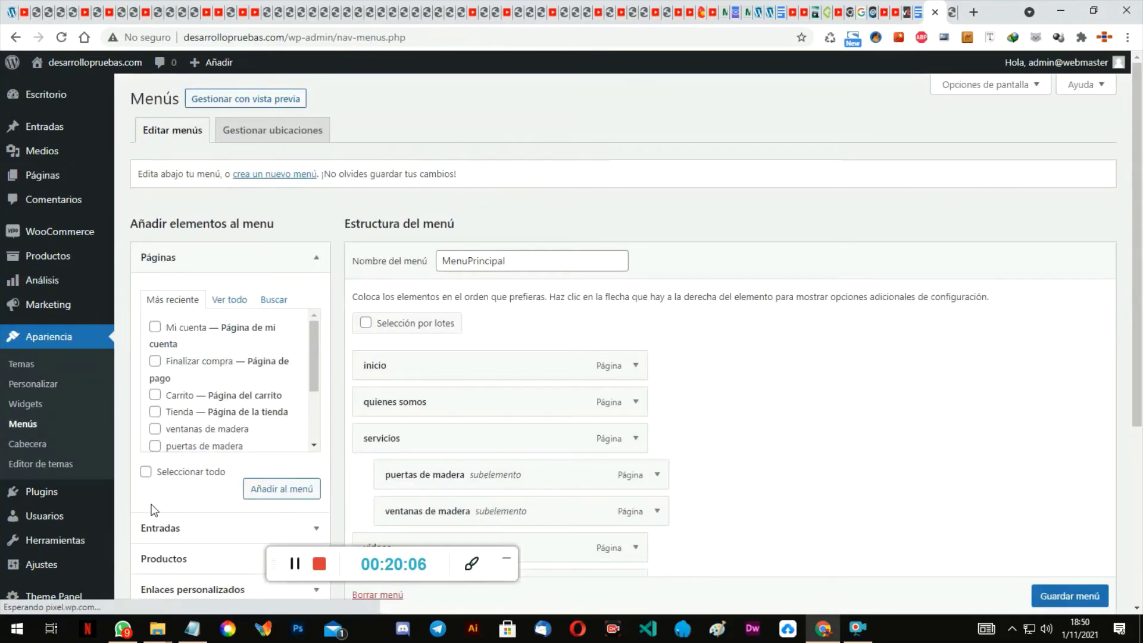
scroll(797, 291, "down", 3)
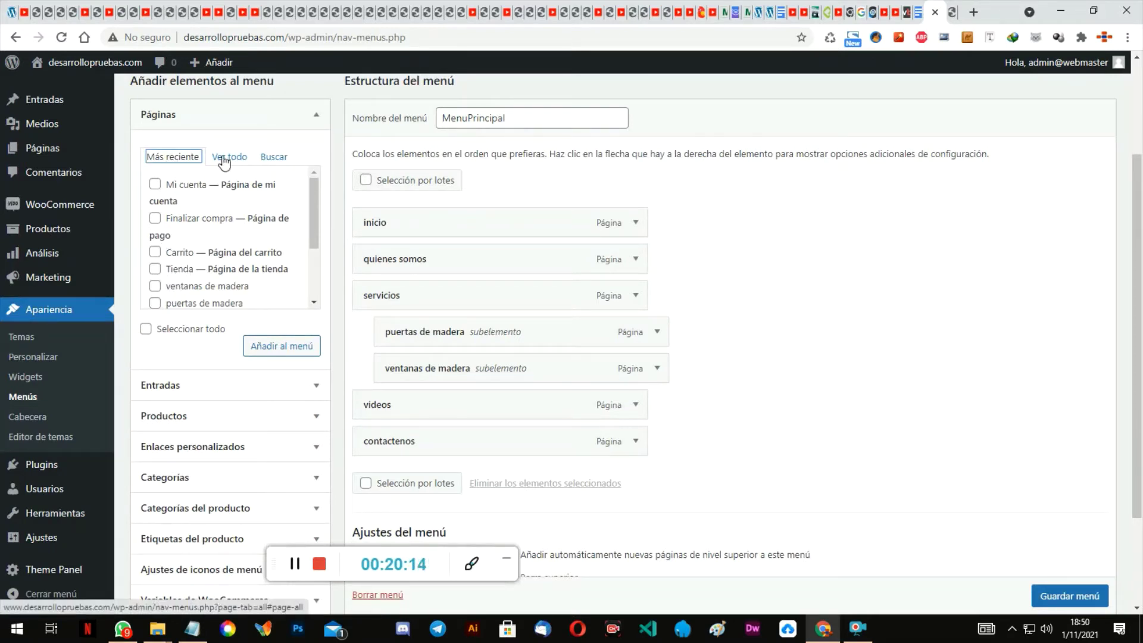
scroll(510, 242, "up", 3)
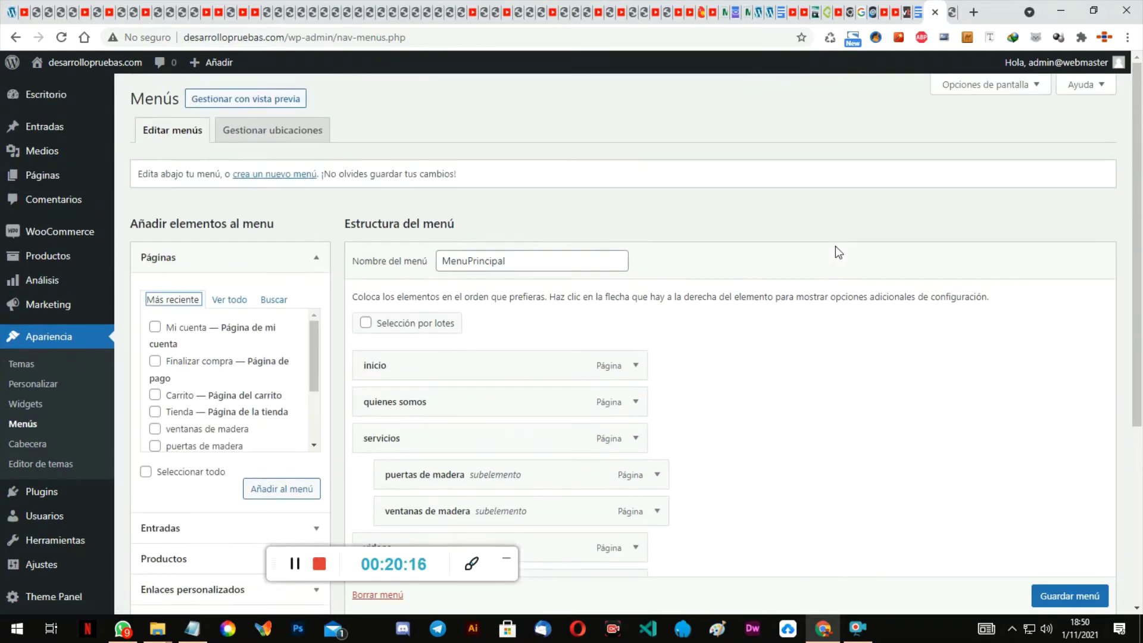
left_click(241, 304)
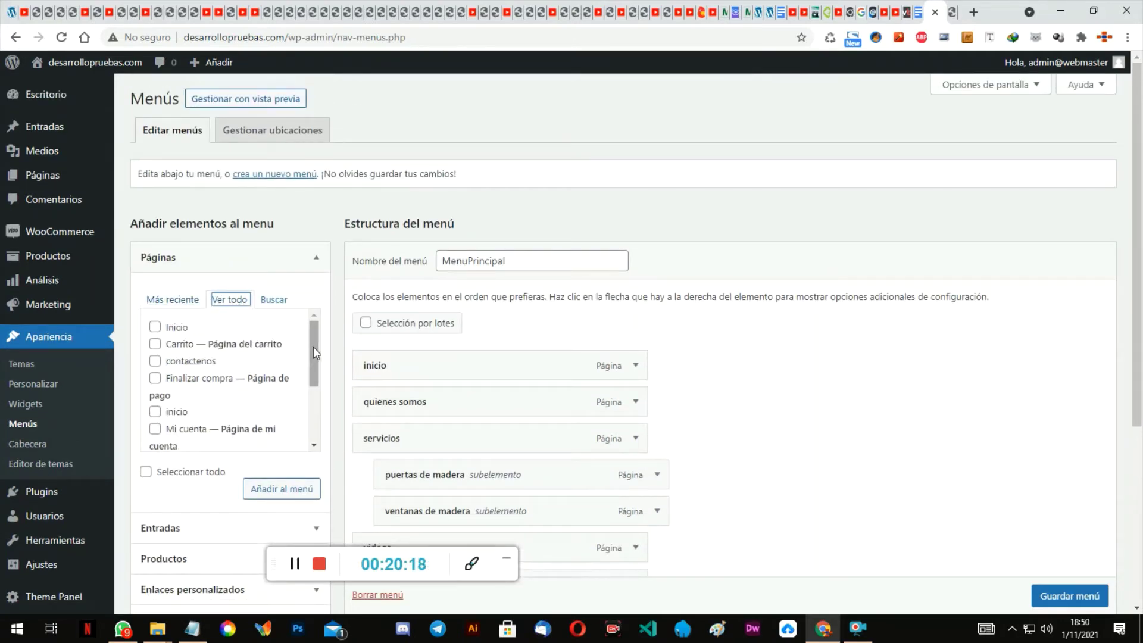
left_click_drag(313, 348, 321, 433)
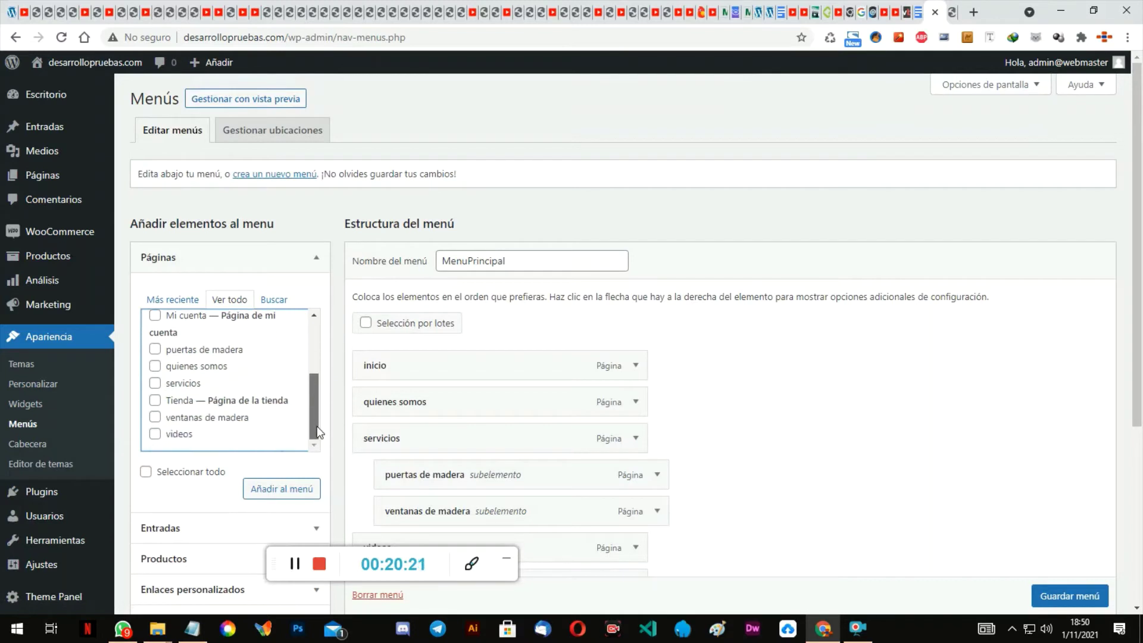
left_click(155, 402)
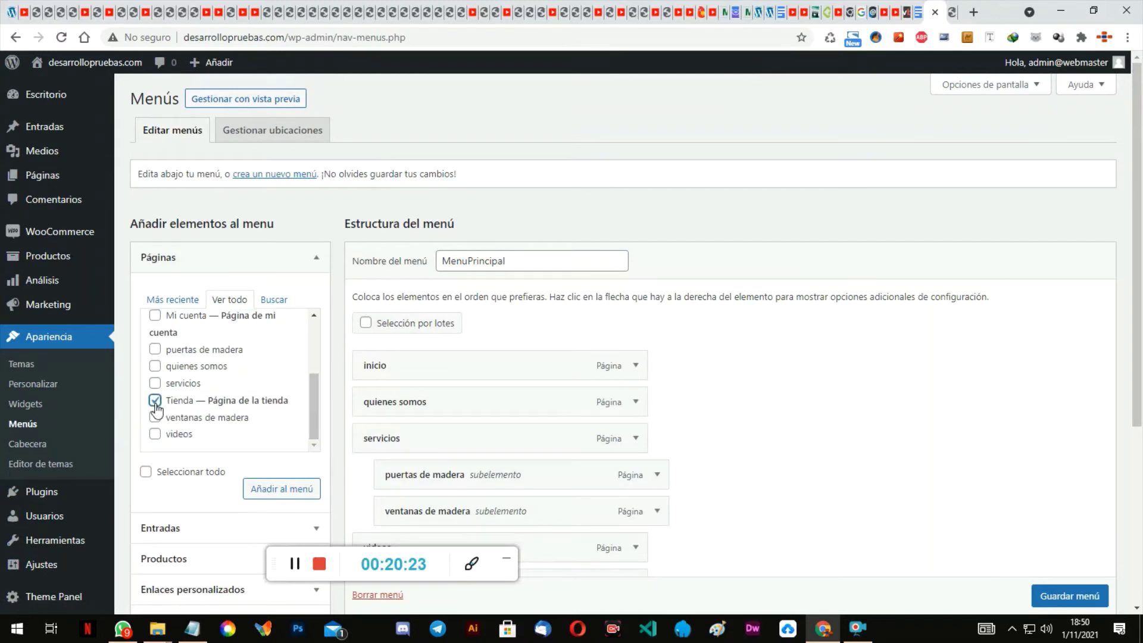
left_click(289, 494)
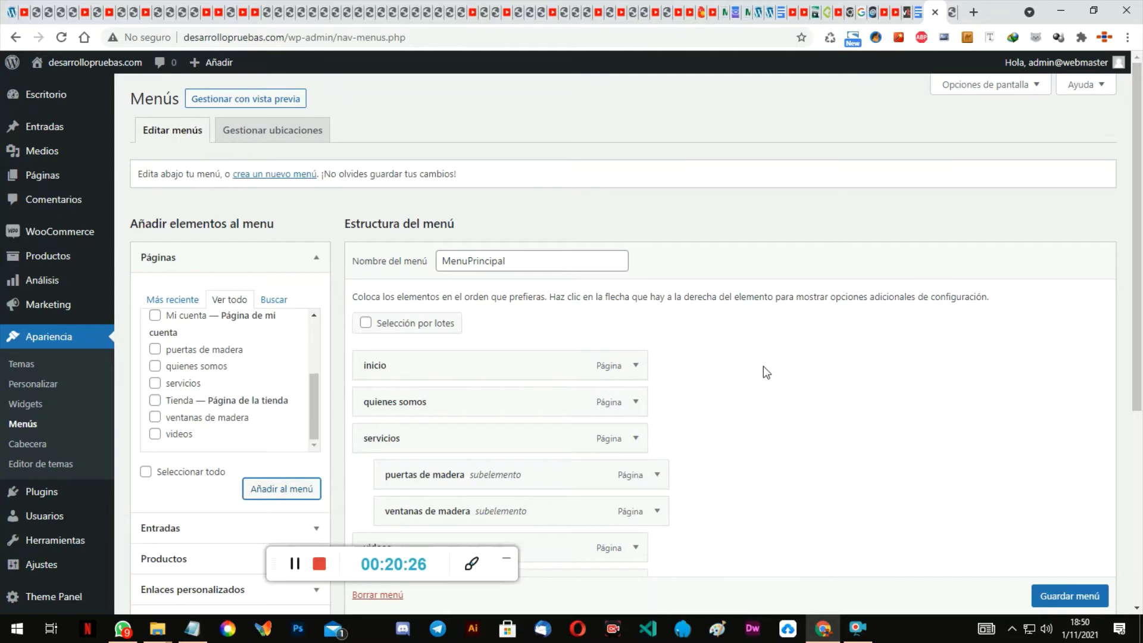
Step: Place the Tienda item between ventanas de madera and videos as a top-level entry and save the menu
scroll(763, 366, "down", 2)
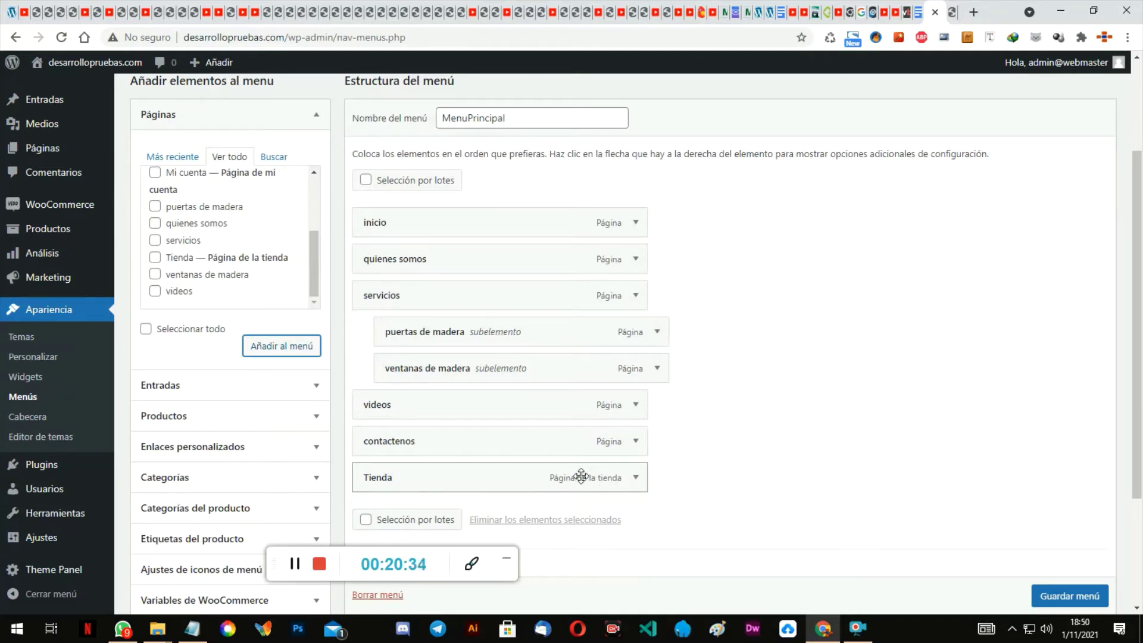
left_click_drag(581, 477, 580, 405)
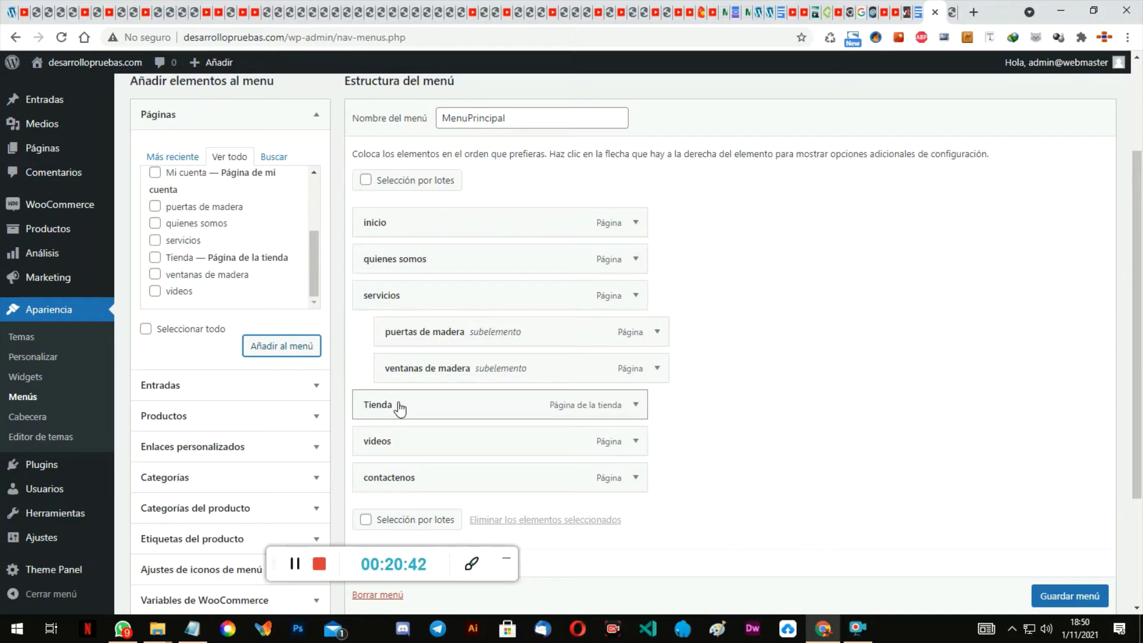
left_click(1066, 596)
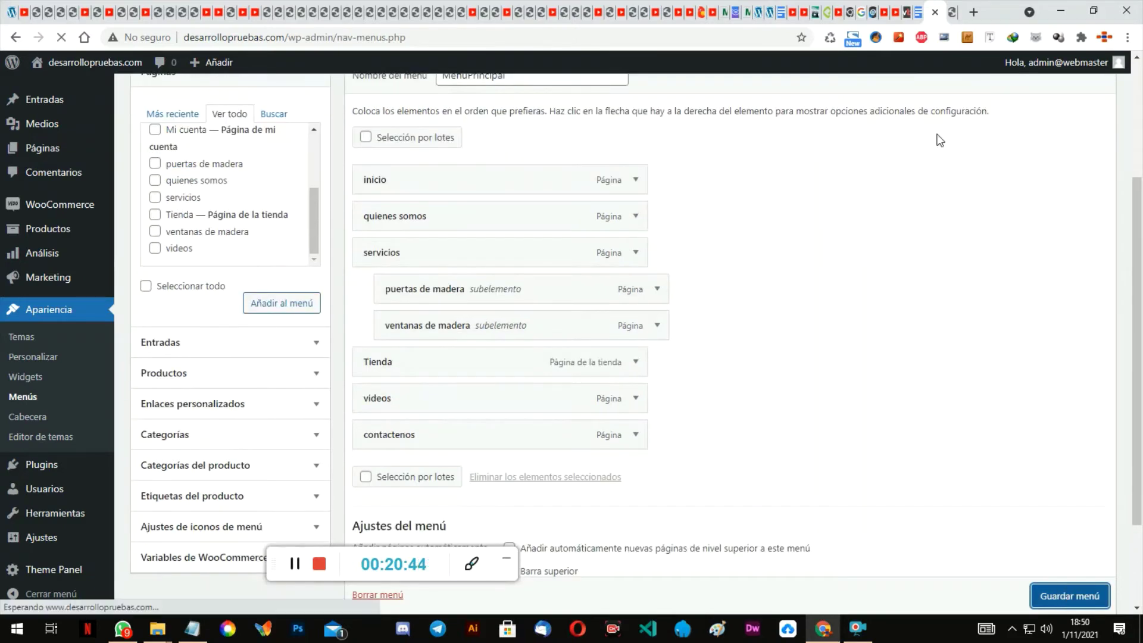
Step: Reload the public site to check the Tienda entry in its navigation, and return to the menu editor
left_click(948, 11)
left_click(62, 38)
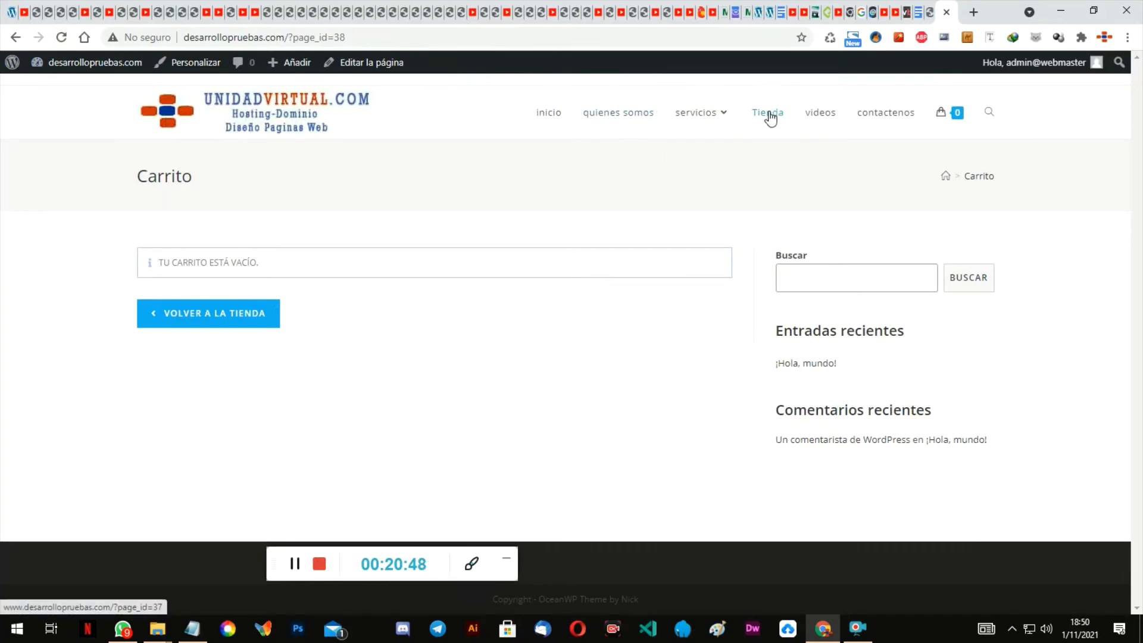
left_click(928, 11)
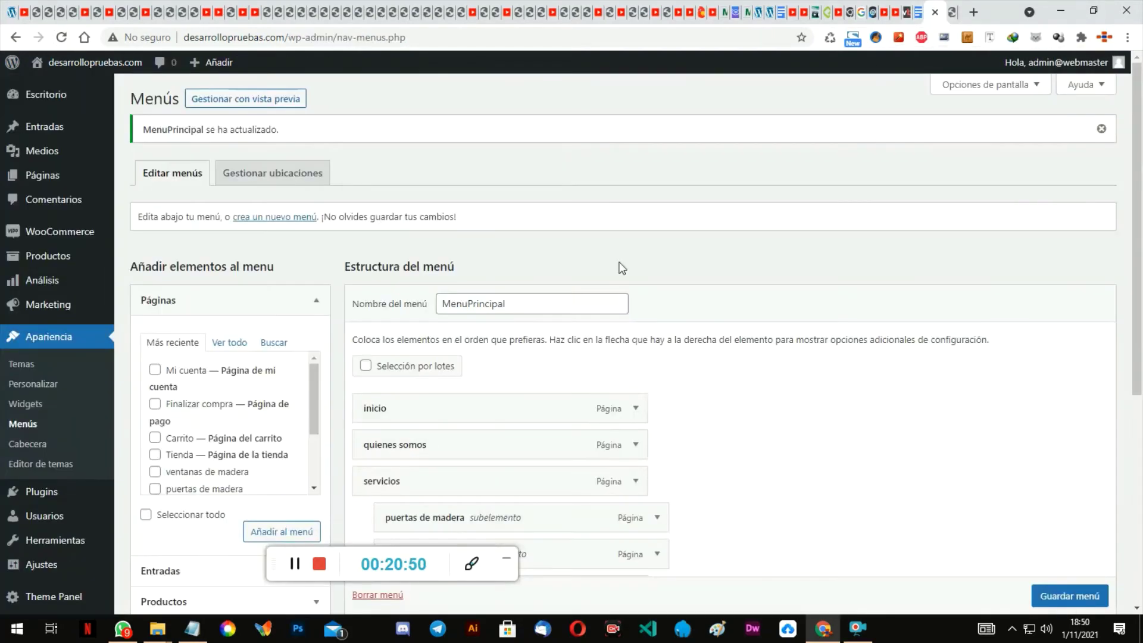
Step: Change the Tienda item's navigation label to "productos" and save the menu
scroll(953, 248, "down", 5)
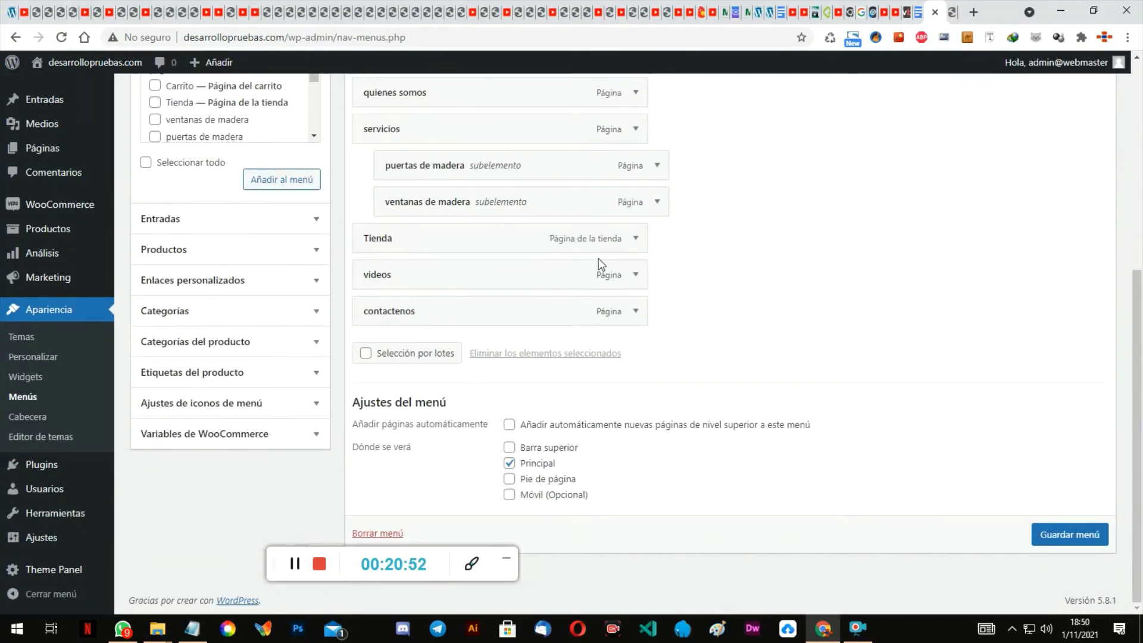
left_click(635, 239)
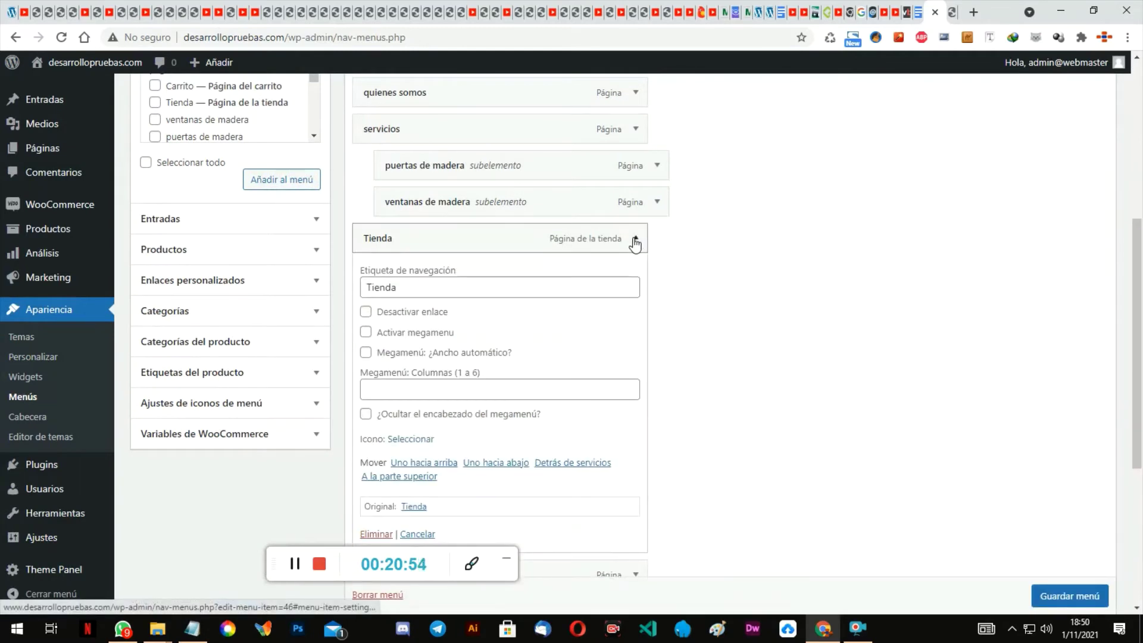
double_click(396, 288)
type("producto")
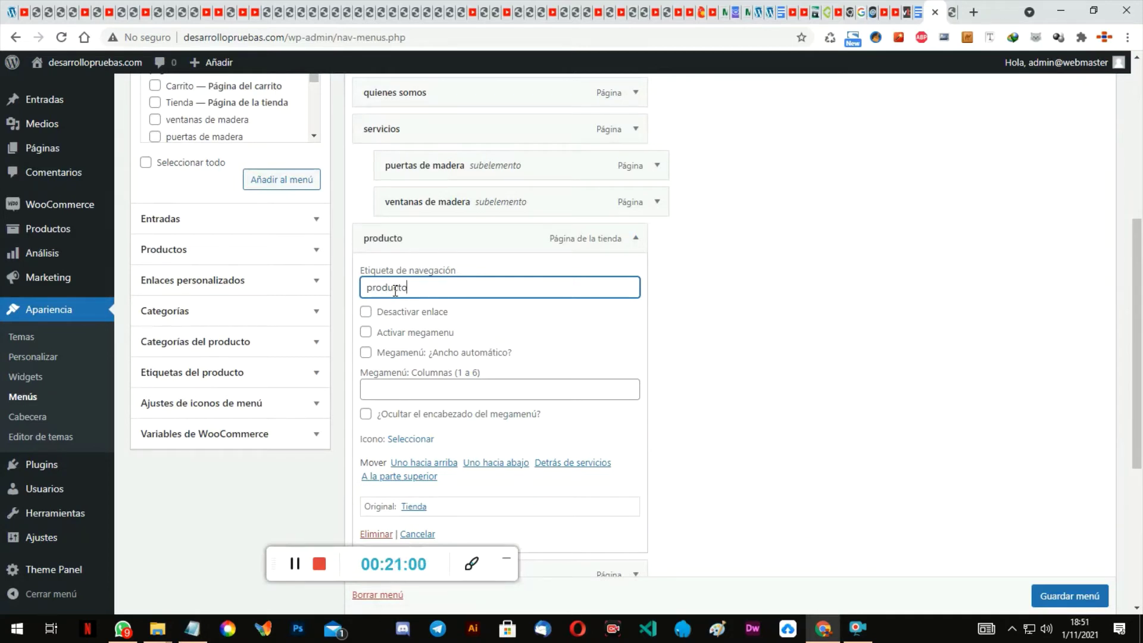
type("s")
left_click(894, 453)
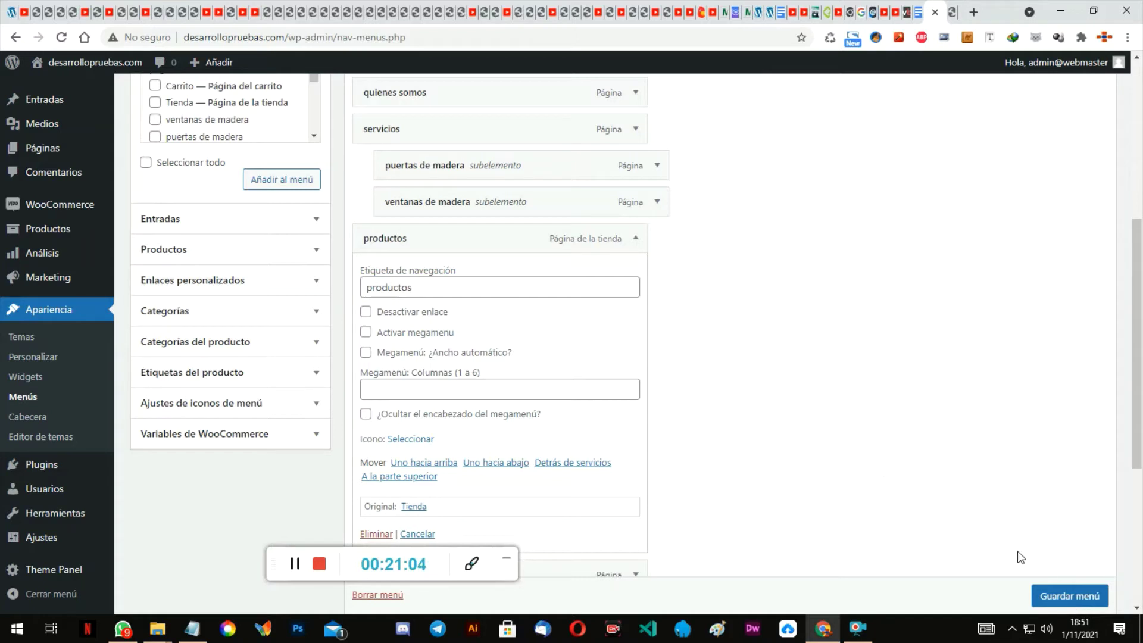
left_click(1063, 598)
scroll(1063, 602, "down", 1)
Step: Reload the public site and open the productos page from its navigation
left_click(955, 13)
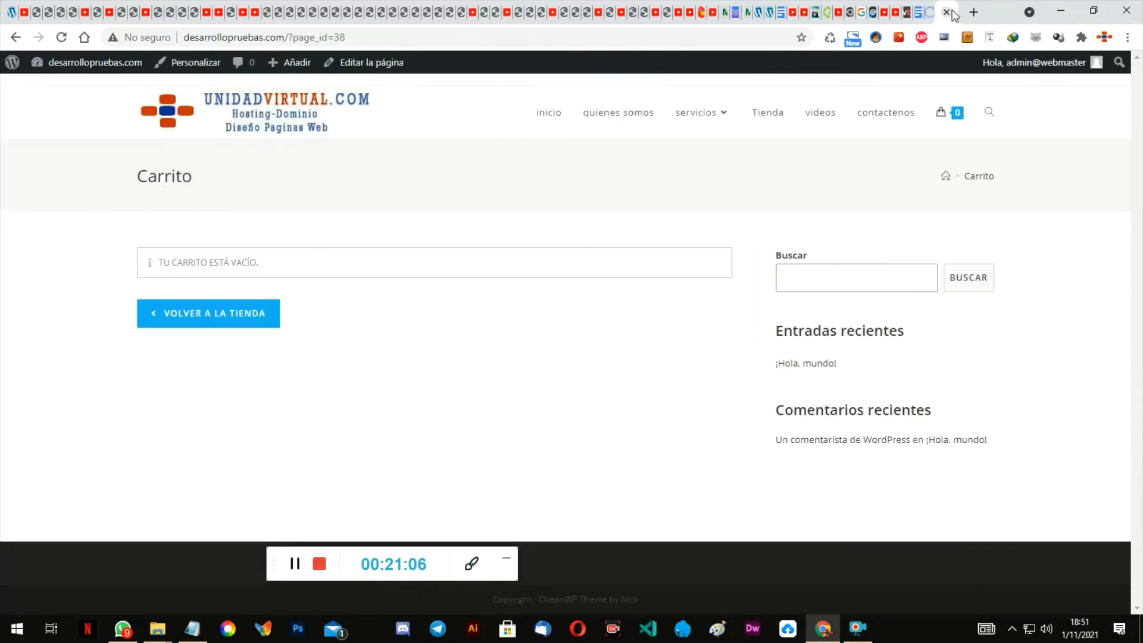
left_click(61, 37)
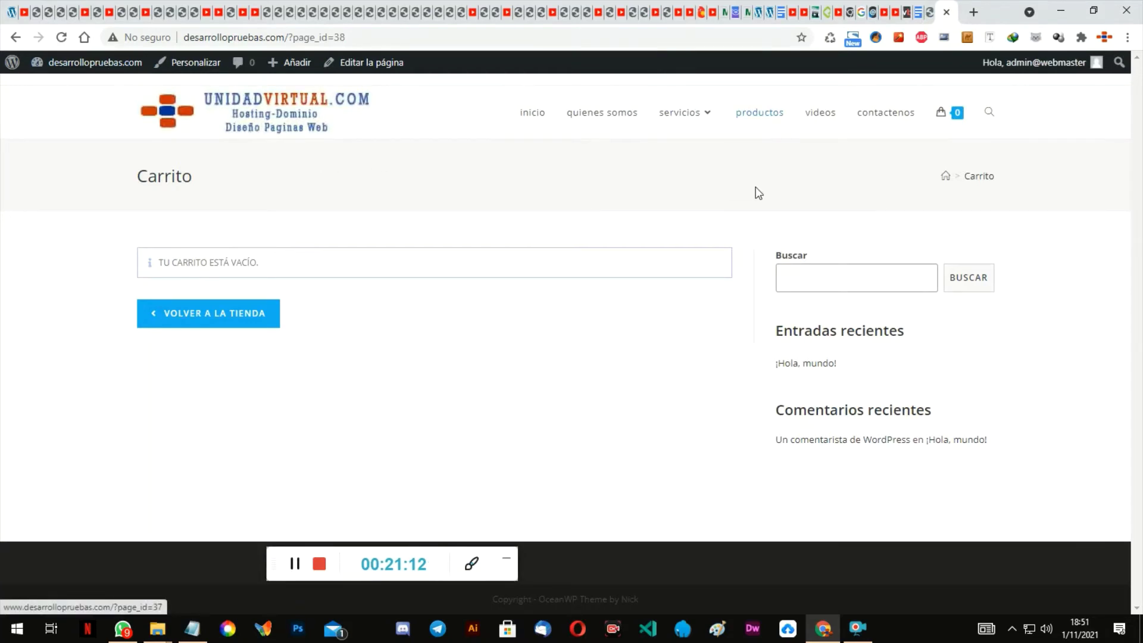
left_click(764, 126)
Step: Examine the shop page's product images, prices, add-to-cart options and search sidebar
scroll(927, 328, "down", 3)
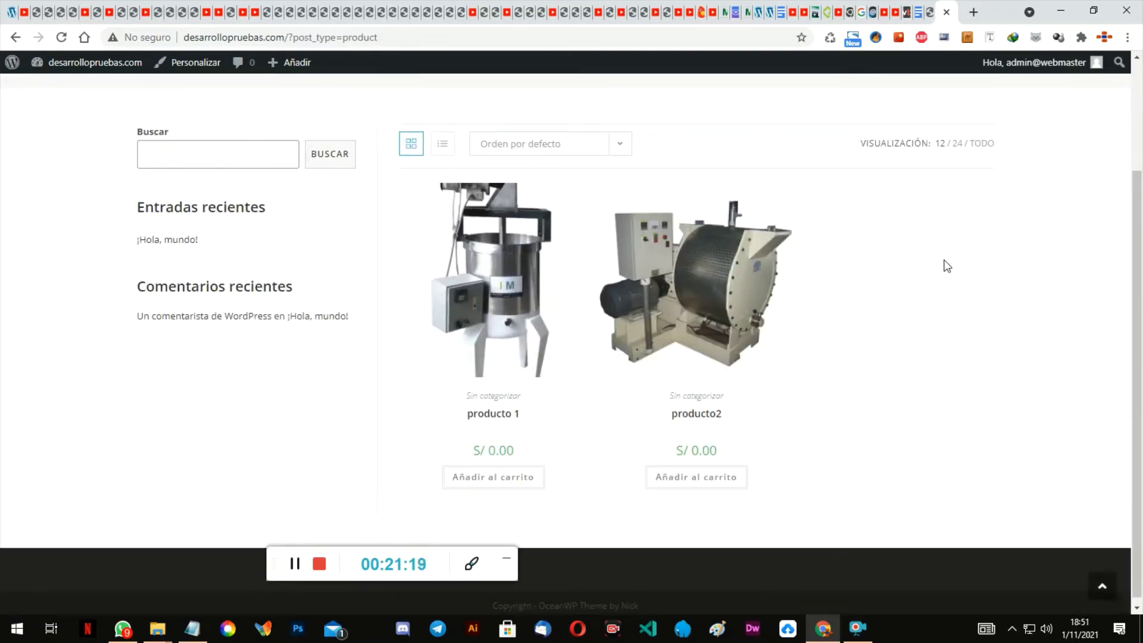
scroll(964, 256, "up", 1)
scroll(982, 247, "up", 1)
scroll(982, 247, "down", 2)
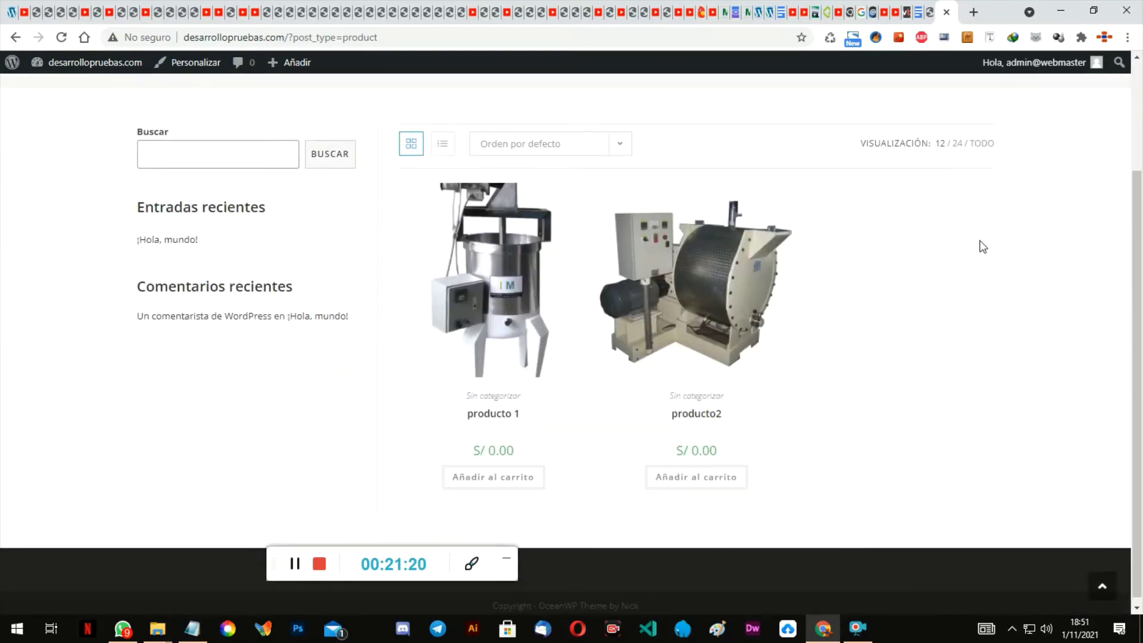
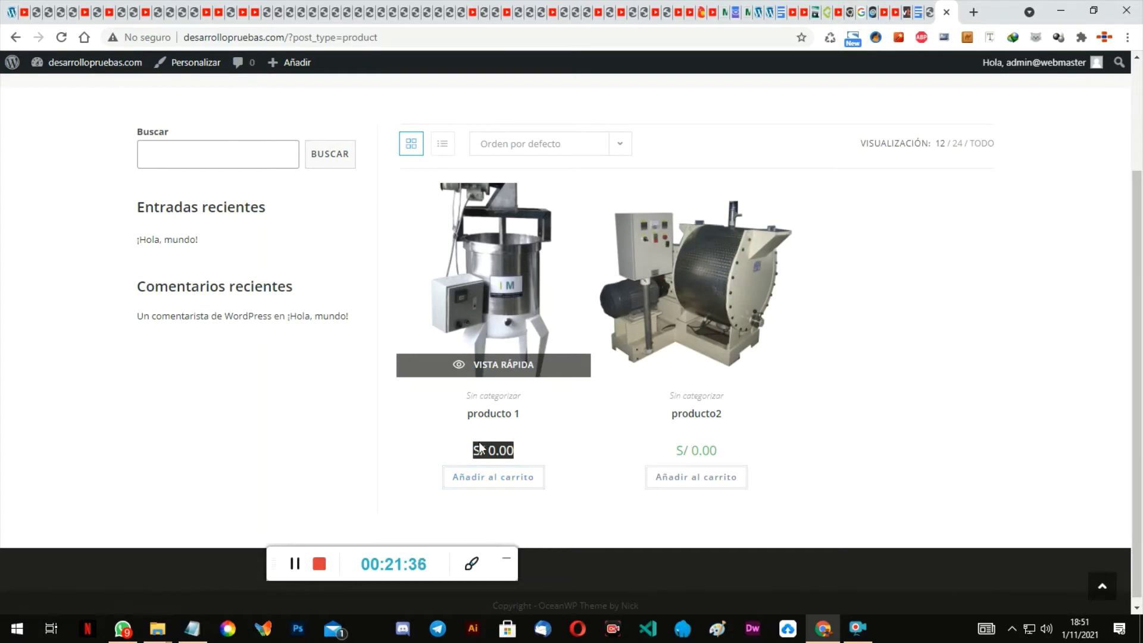
scroll(1024, 275, "up", 3)
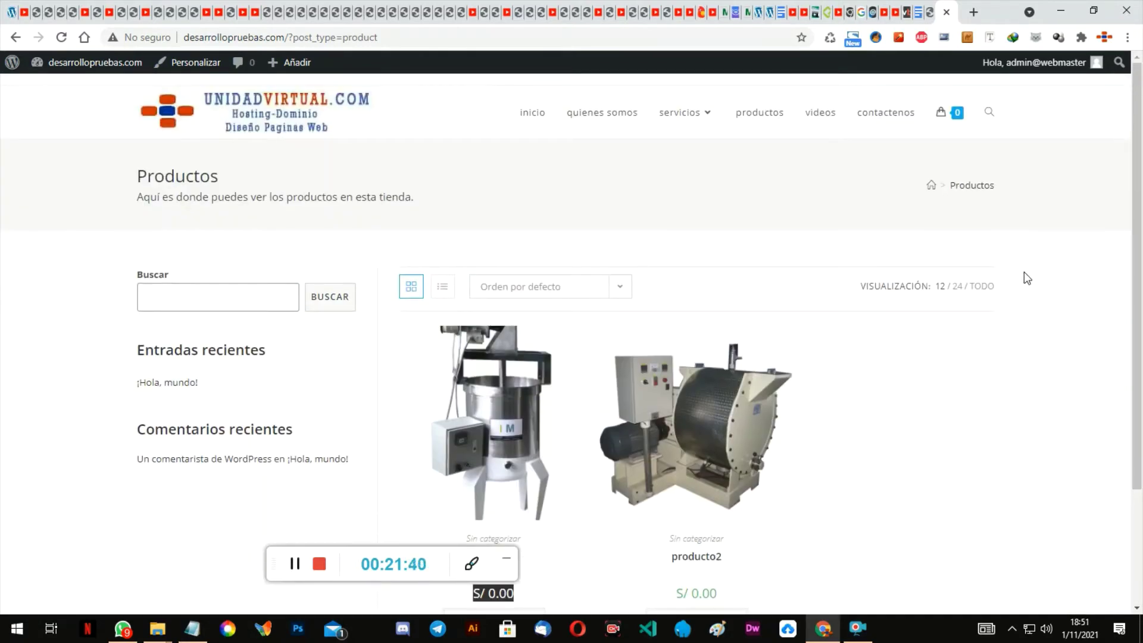
scroll(1024, 275, "down", 2)
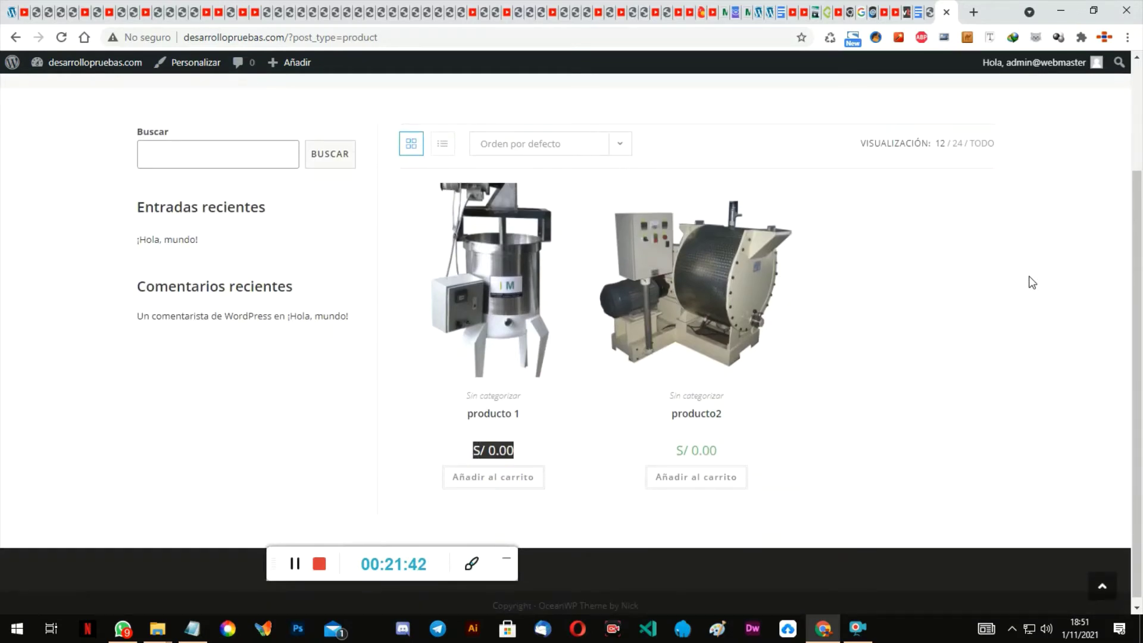
scroll(1030, 277, "up", 2)
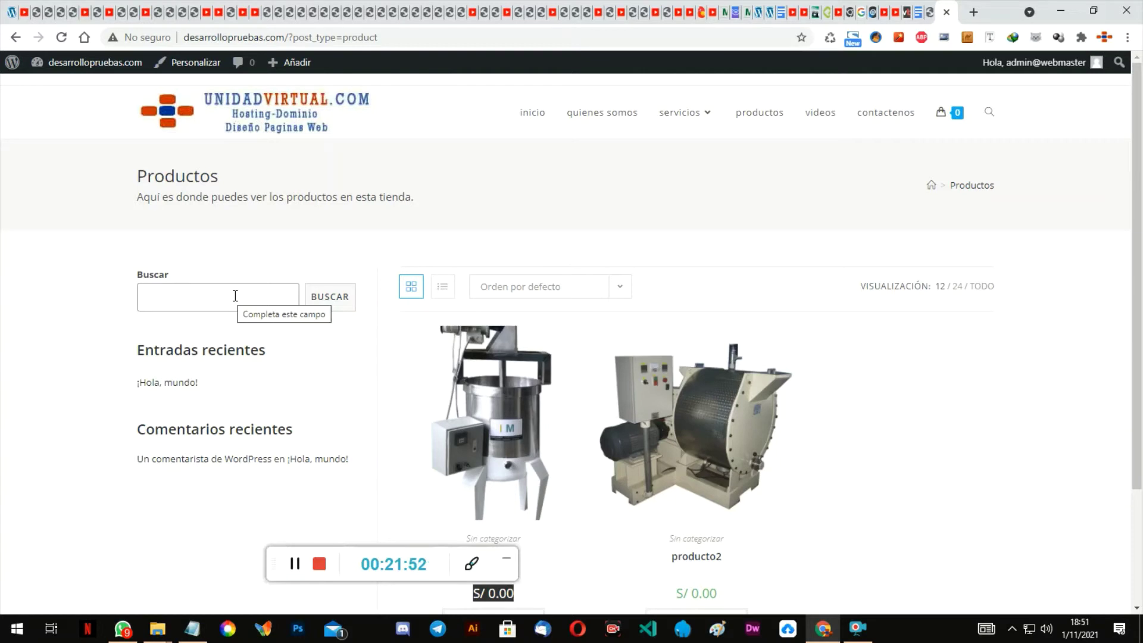
scroll(1045, 277, "down", 2)
scroll(1045, 277, "up", 2)
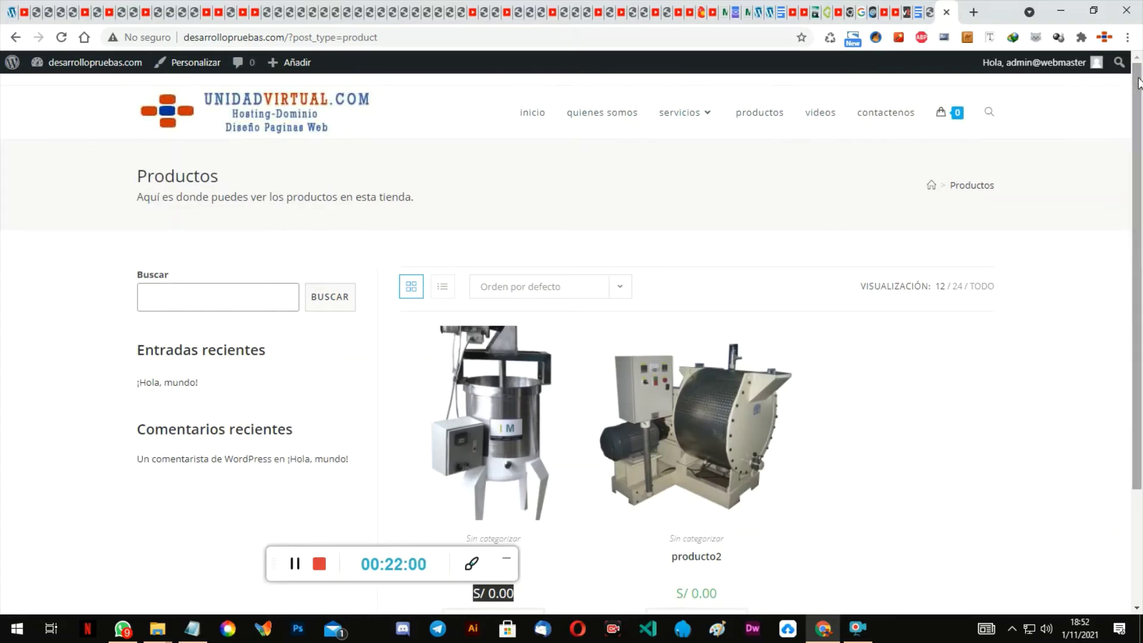
Step: View the cart page, visit the inicio page, and check the cart again from there
left_click(952, 118)
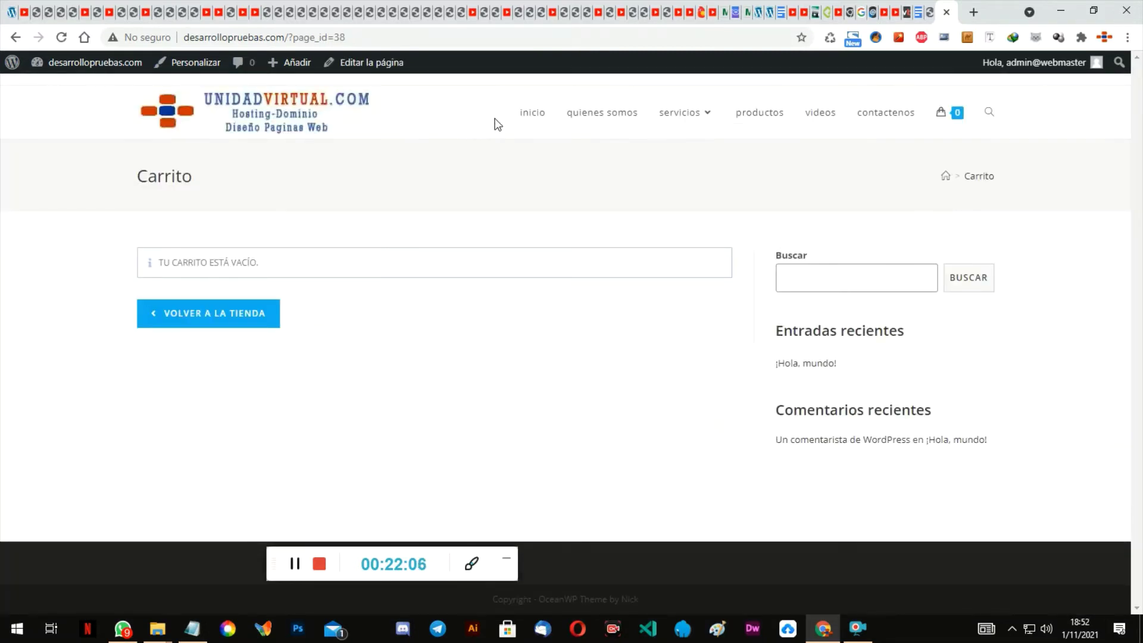
left_click(528, 113)
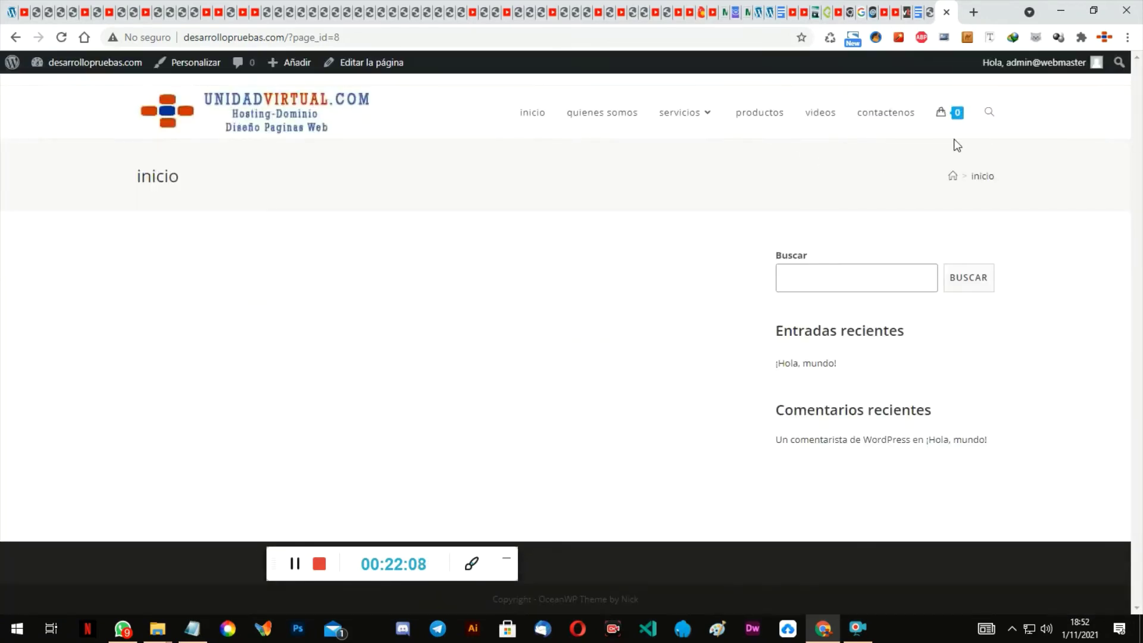
mouse_move(939, 116)
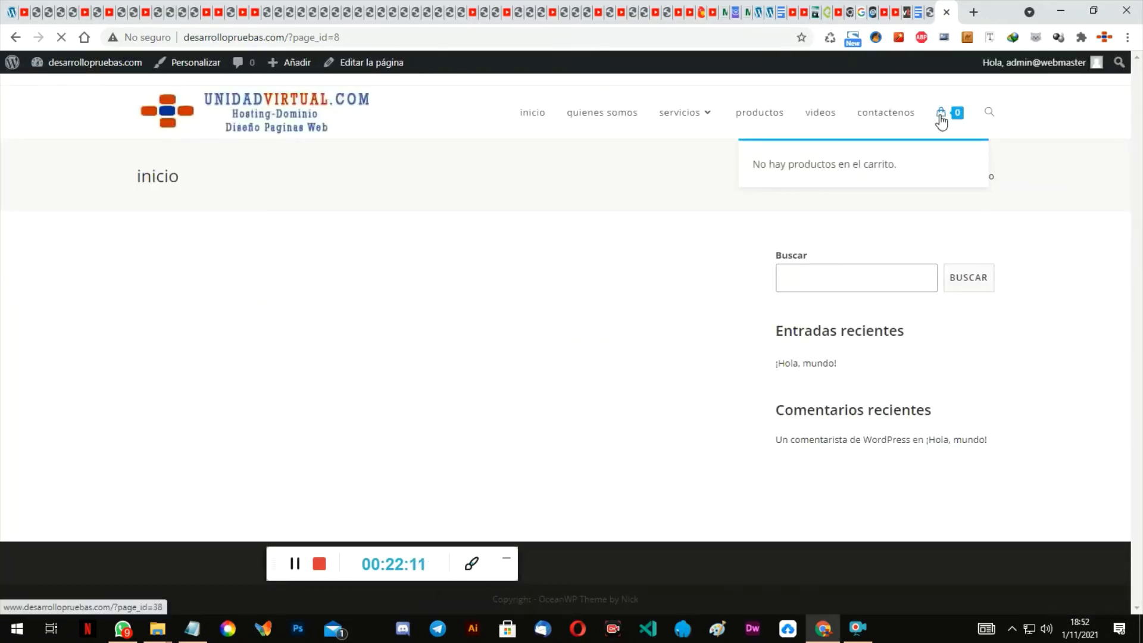
left_click(940, 119)
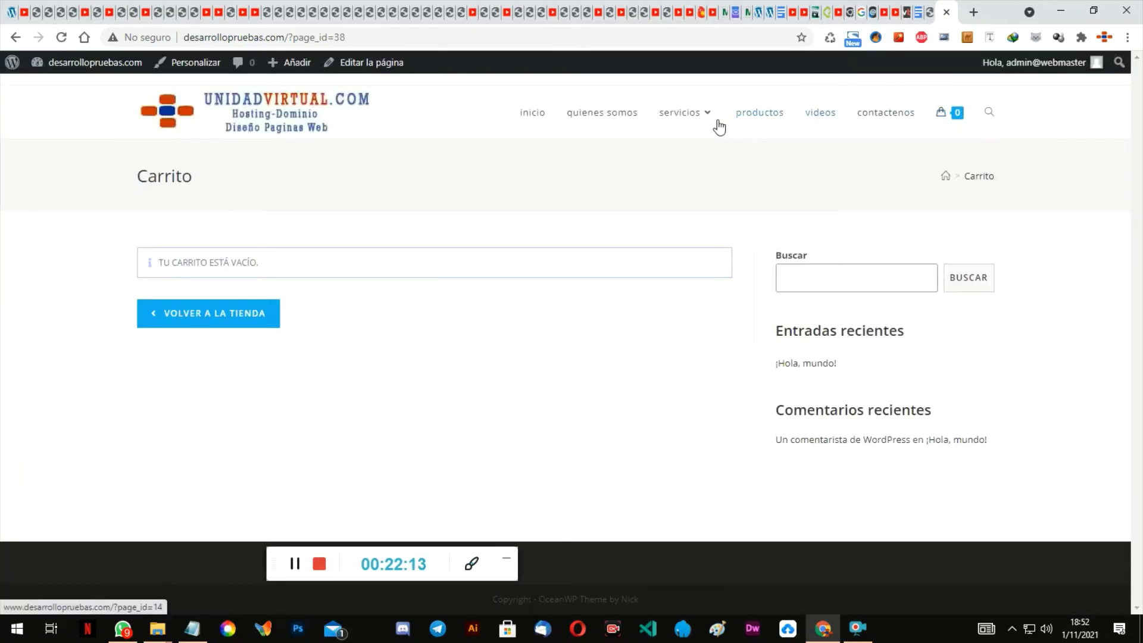
Step: Add producto 1 to the cart from the productos page and show the cart preview in the header
left_click(758, 119)
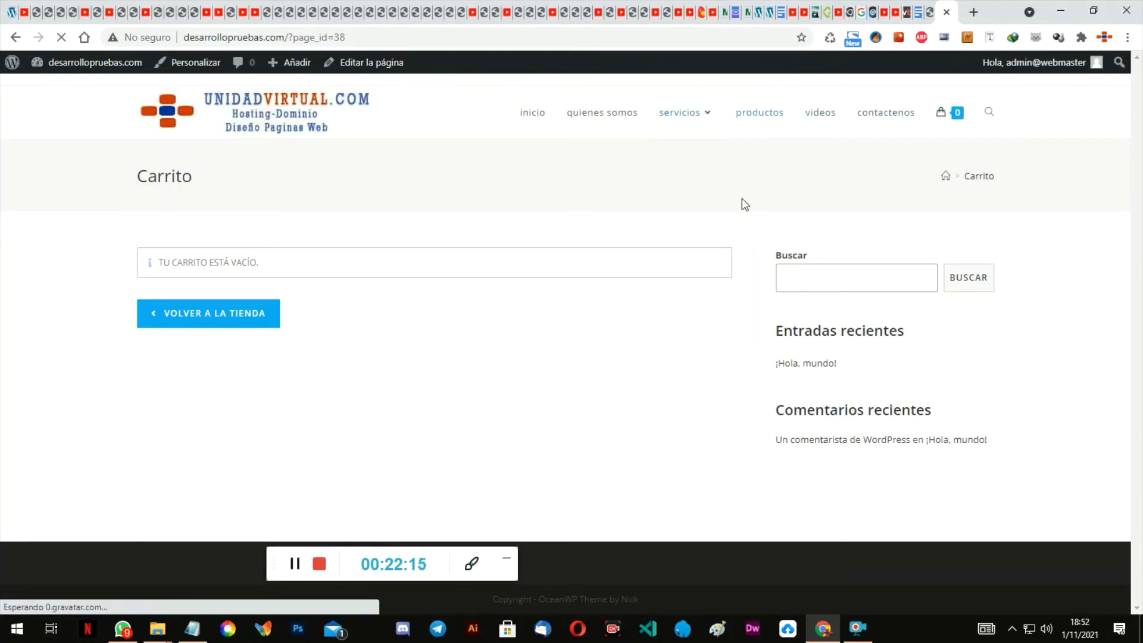
scroll(834, 420, "down", 3)
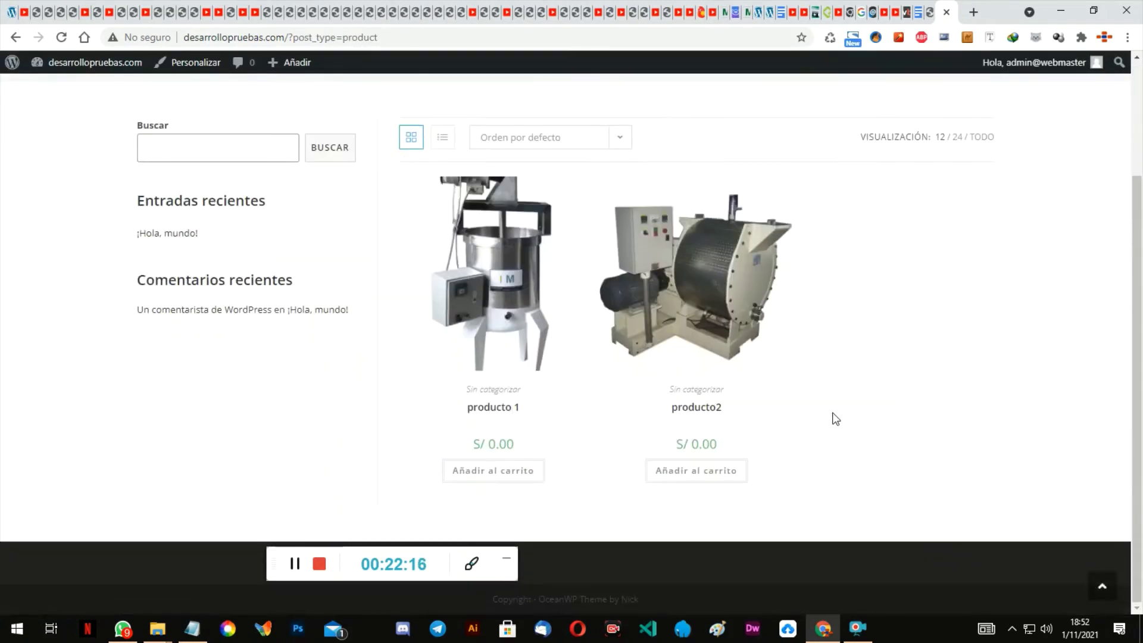
left_click(488, 472)
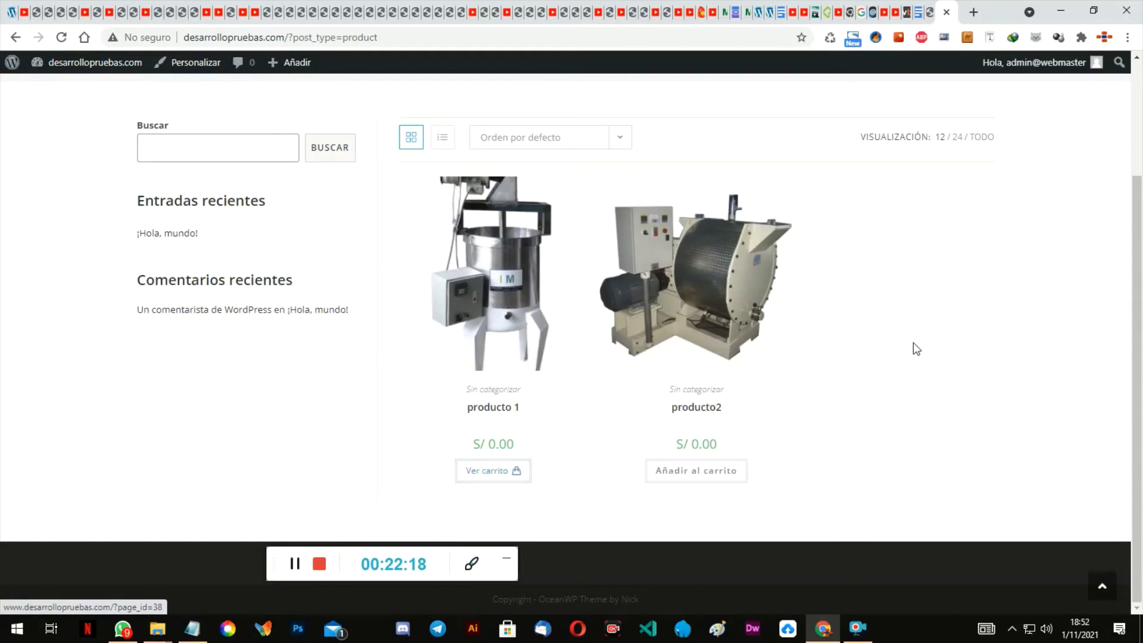
scroll(913, 344, "up", 1)
scroll(917, 348, "up", 2)
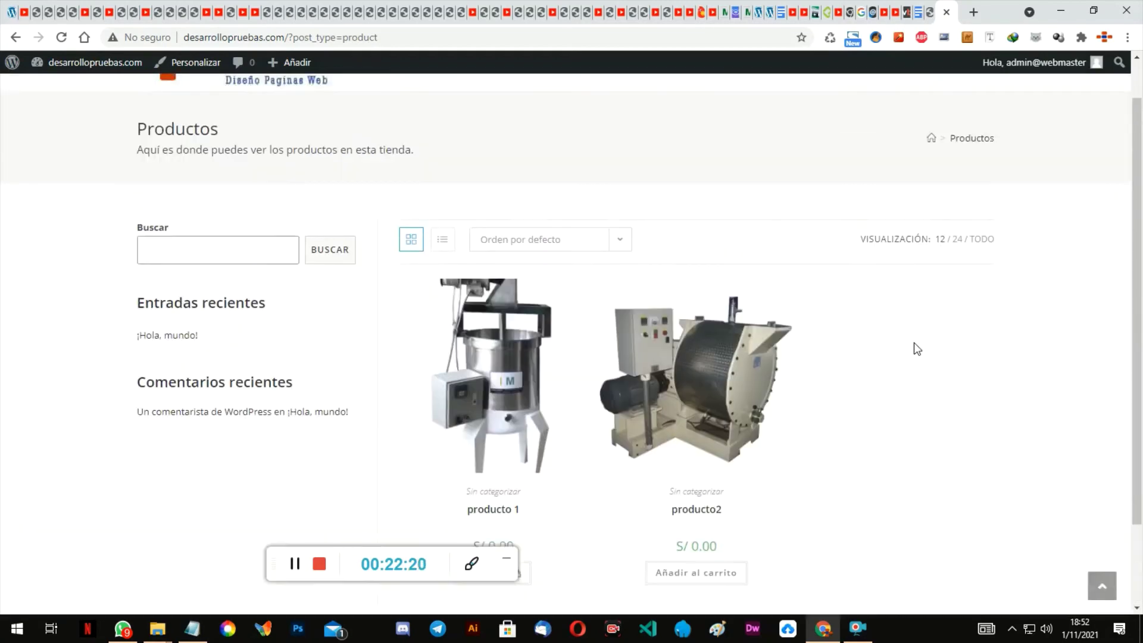
mouse_move(955, 117)
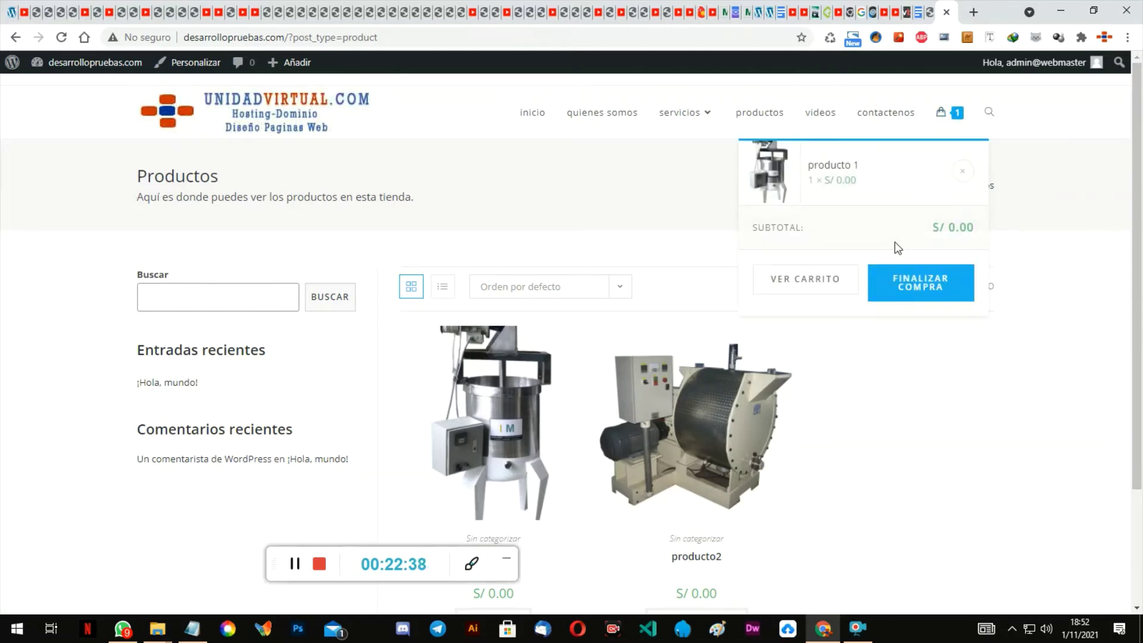
Step: Open the cart page from the header preview and review the listed product and cart totals
left_click(805, 284)
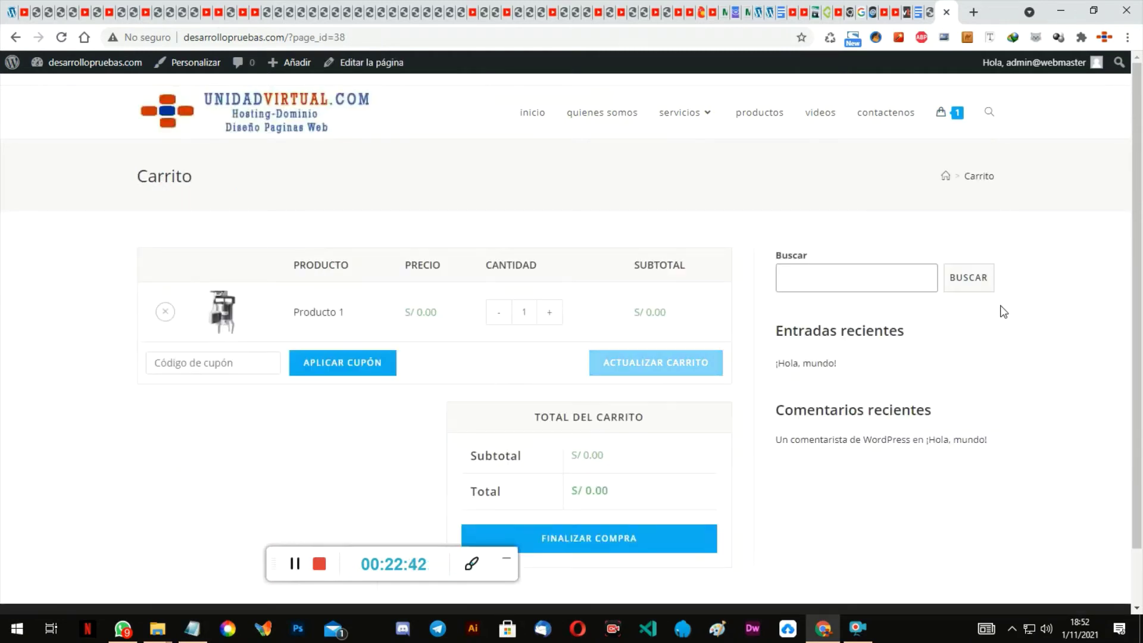
scroll(1007, 315, "down", 1)
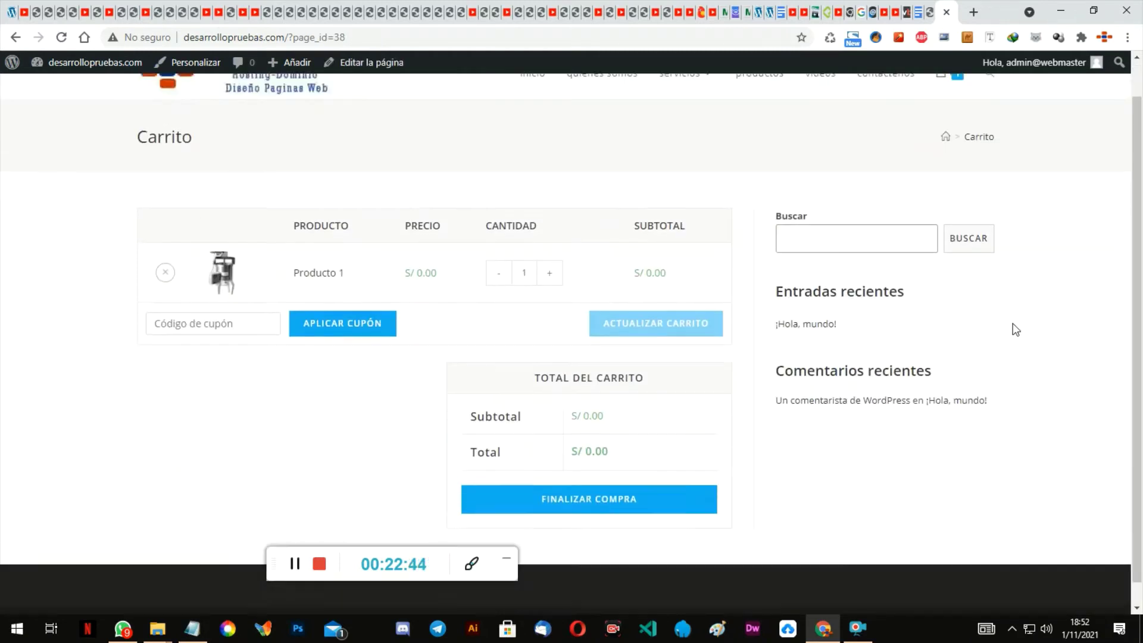
scroll(1011, 326, "up", 1)
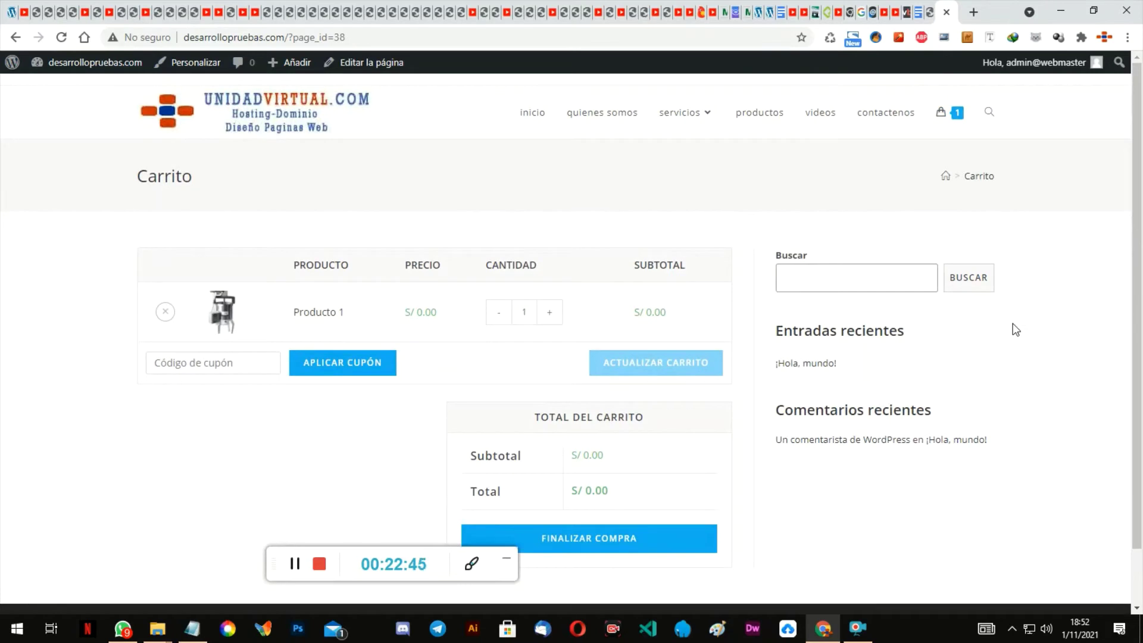
Step: Return to the productos page and add producto2 to the cart
left_click(783, 116)
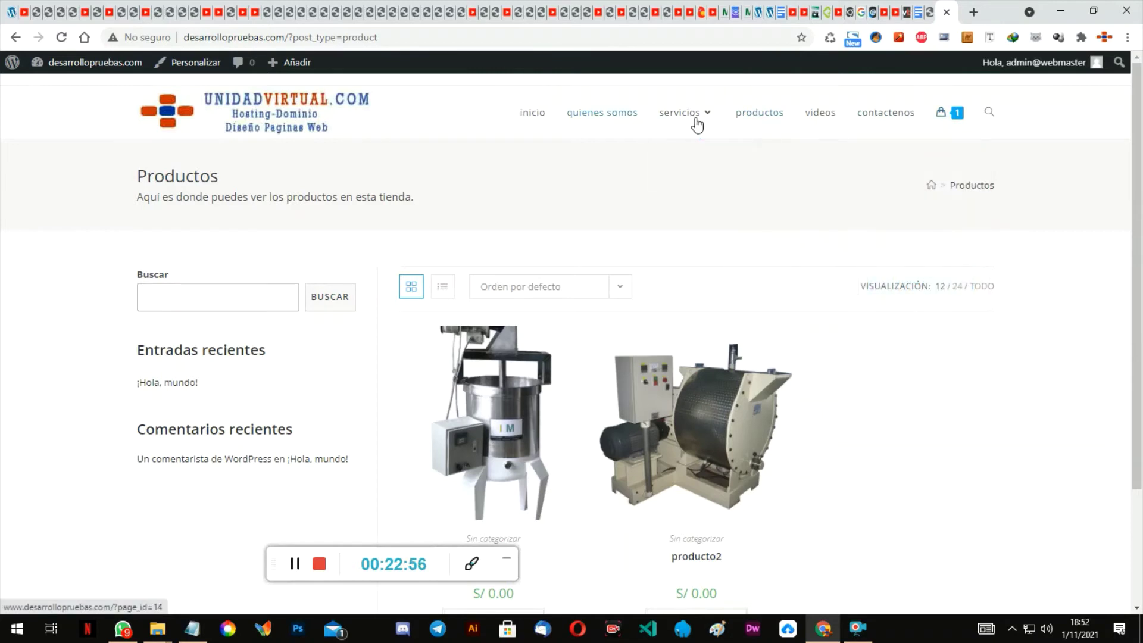
left_click(755, 121)
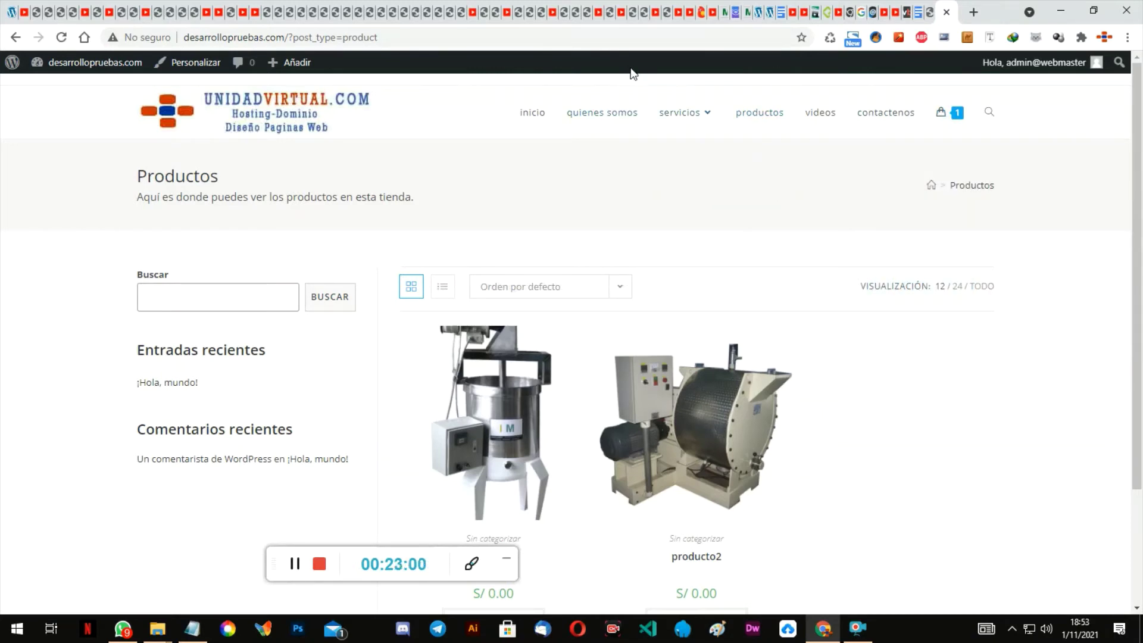
left_click(303, 563)
scroll(987, 197, "down", 3)
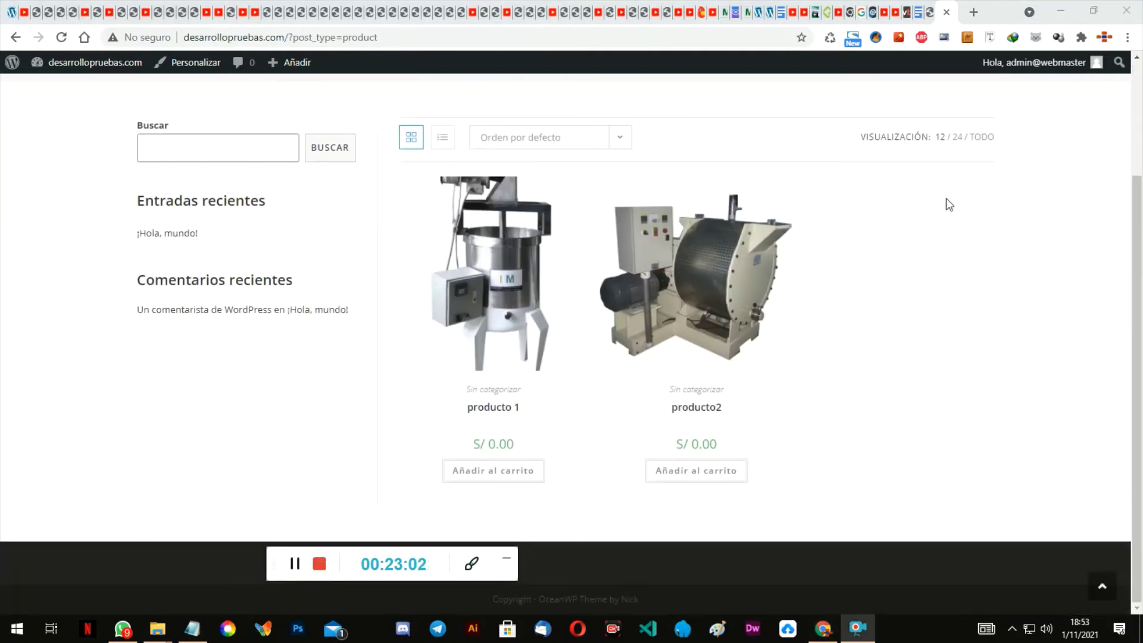
left_click(691, 471)
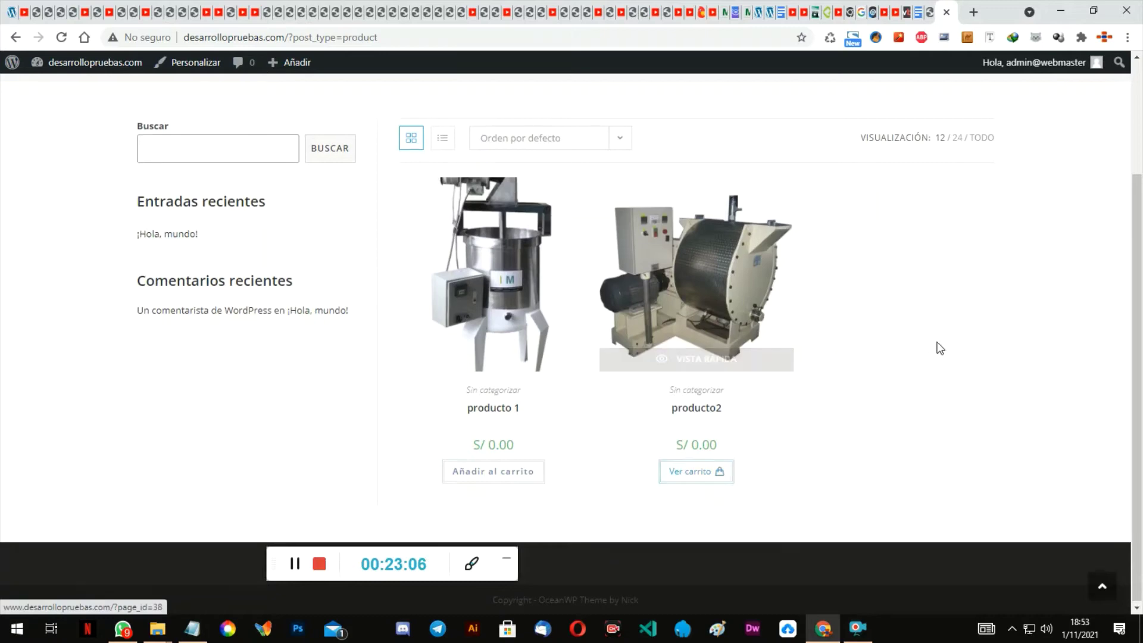
Step: Preview the cart in the header and open the full cart page to review both products and the checkout section
scroll(939, 349, "up", 3)
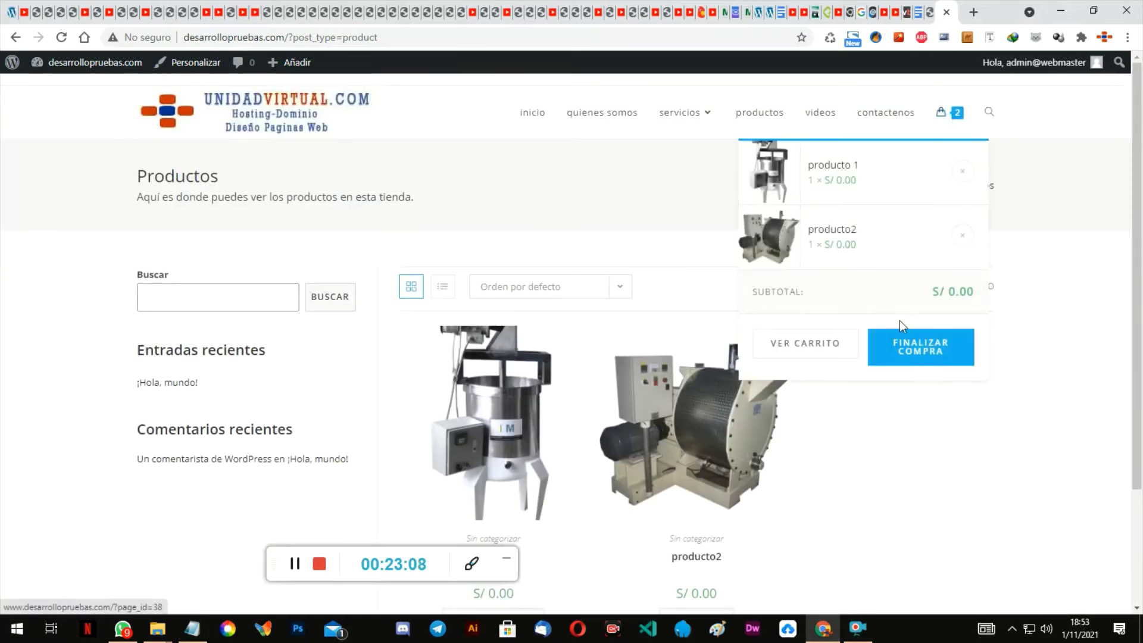
left_click(799, 356)
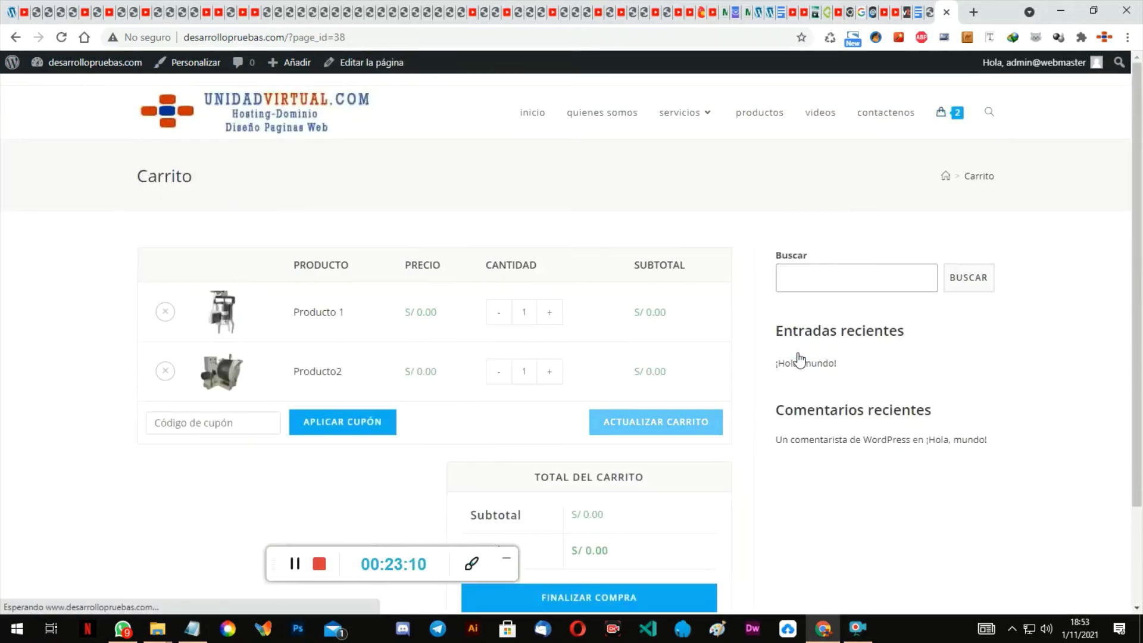
scroll(1017, 356, "down", 3)
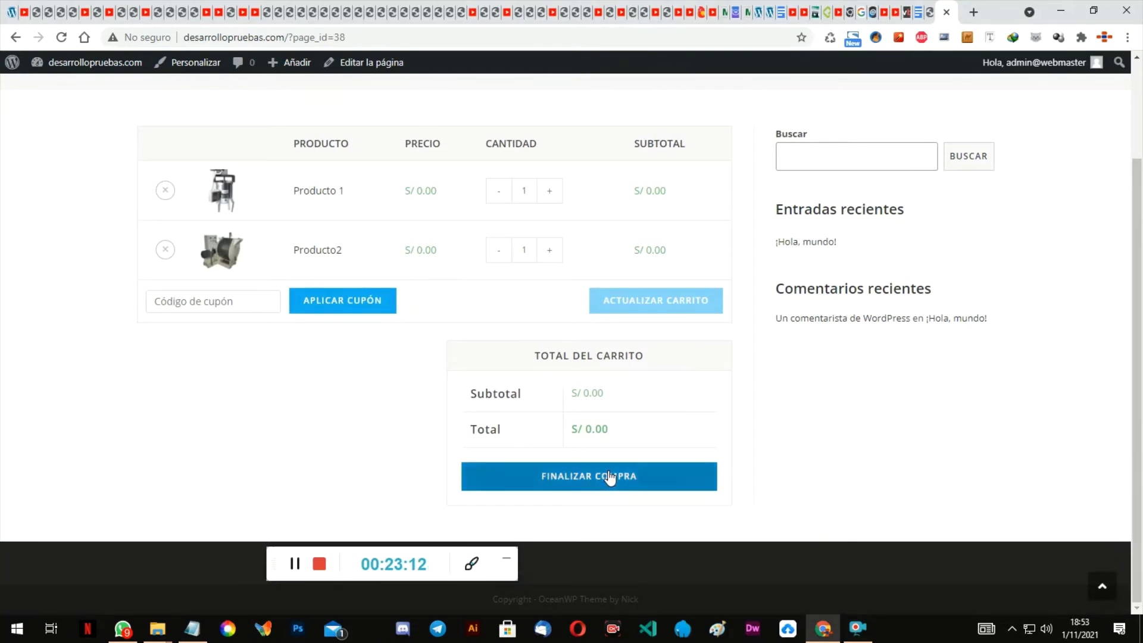
scroll(996, 286, "up", 3)
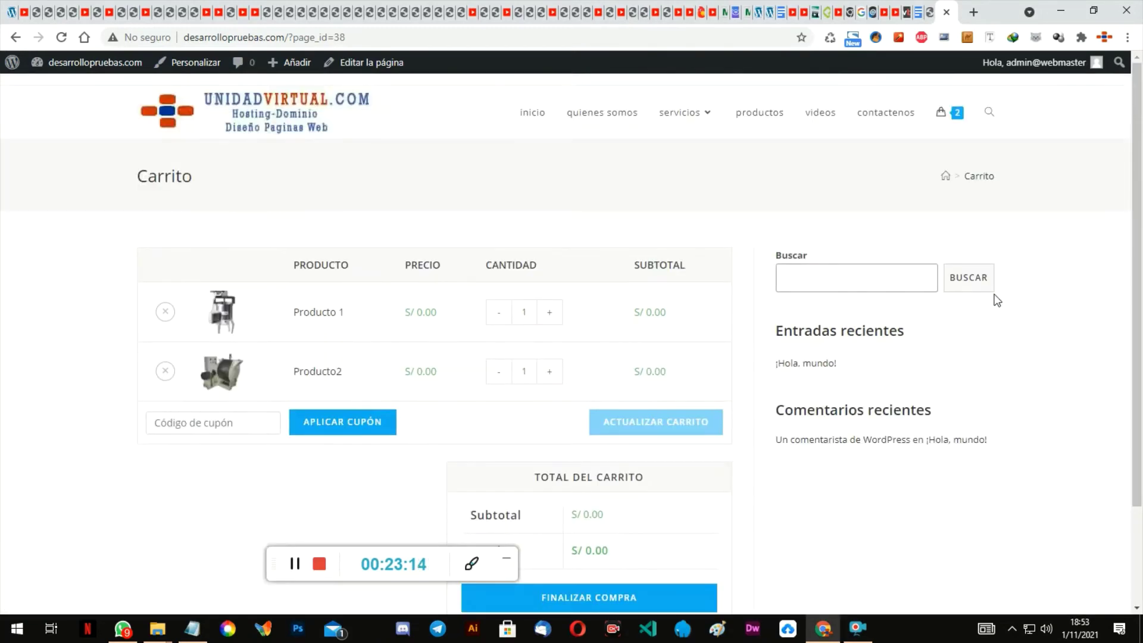
Step: Visit the inicio page and show the header's cart preview from there
left_click(527, 117)
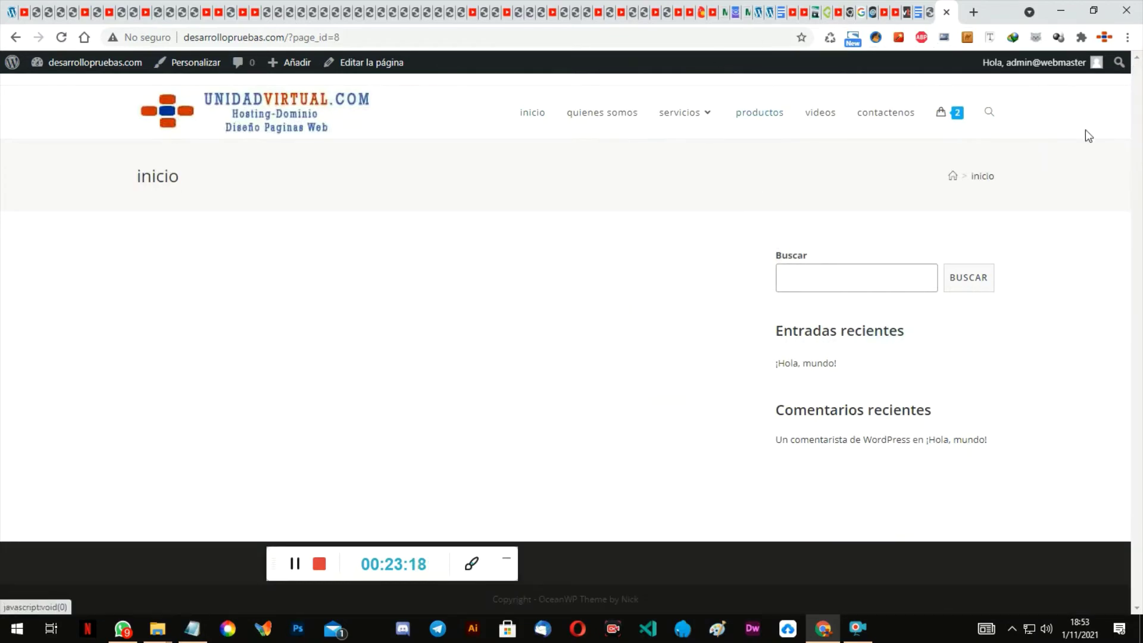
left_click(296, 566)
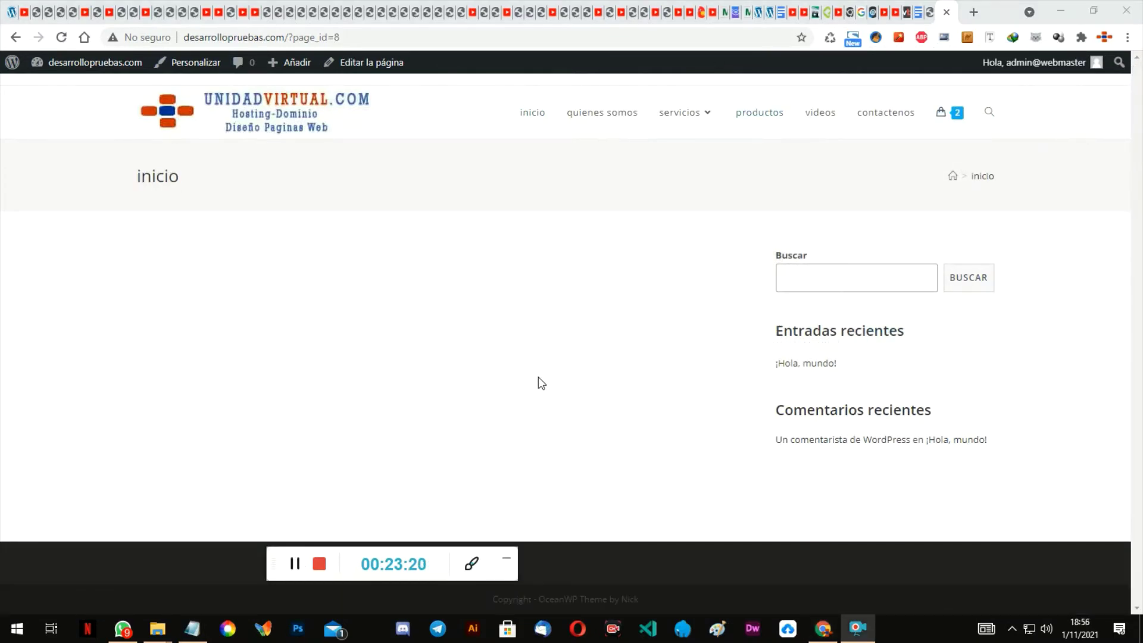
mouse_move(945, 115)
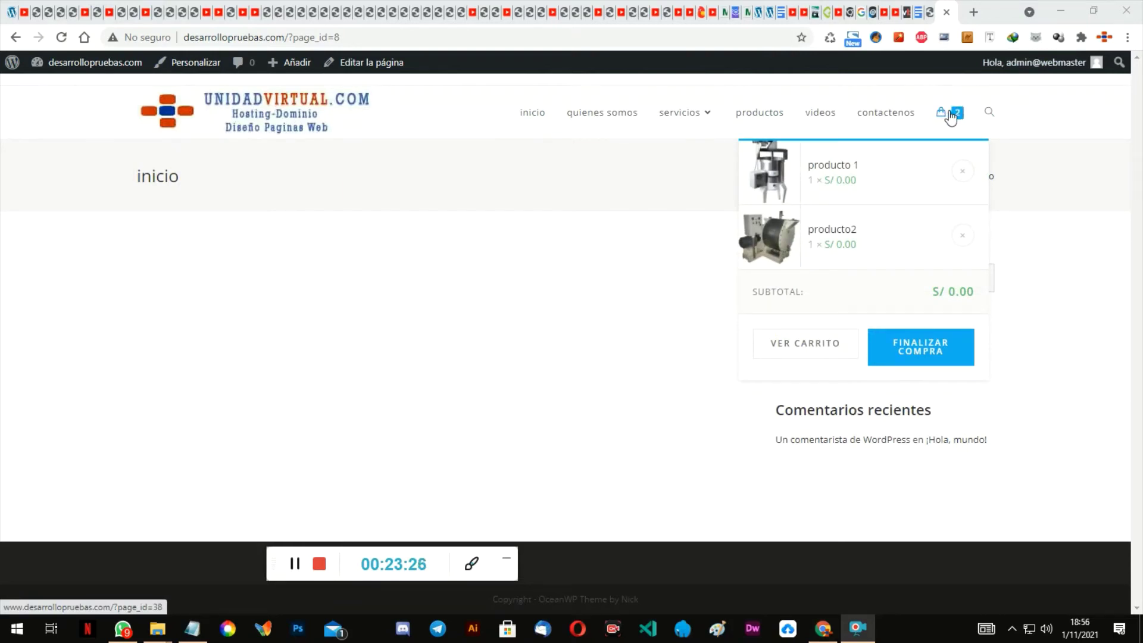
Step: Return to the WordPress admin and open the theme customizer's WooCommerce settings for Menú: Carrito de compras
left_click(919, 14)
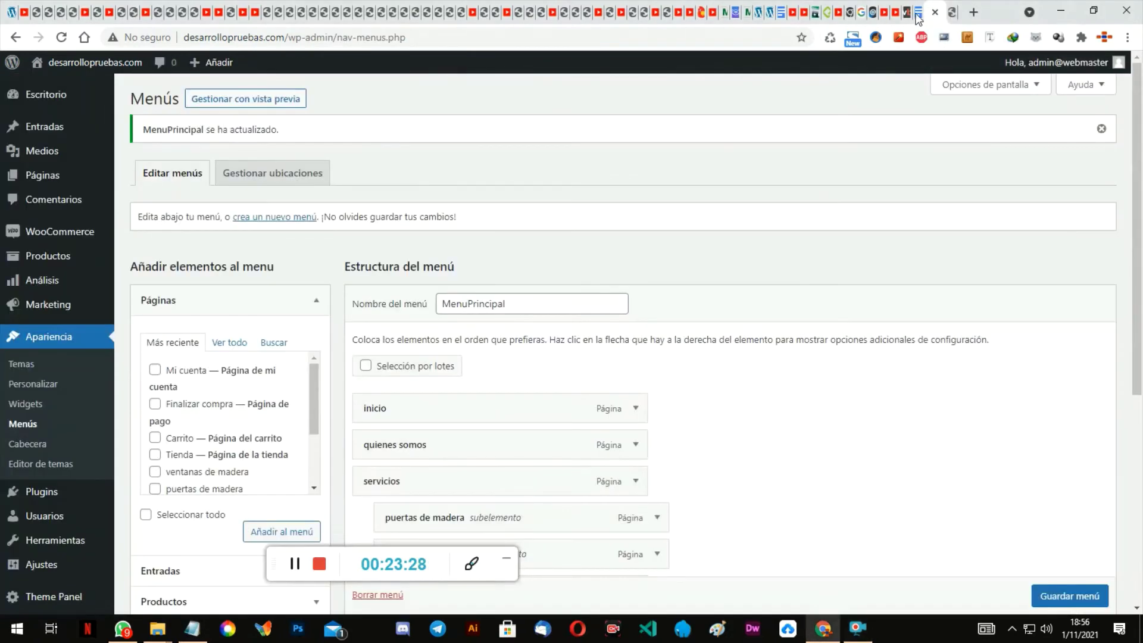
mouse_move(57, 241)
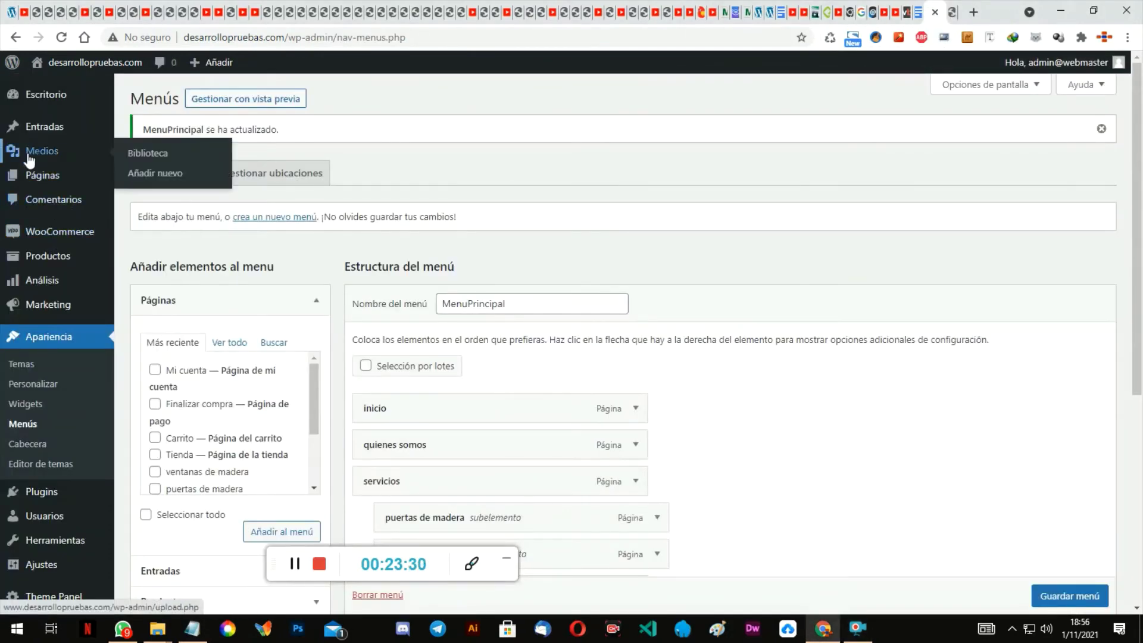
left_click(27, 385)
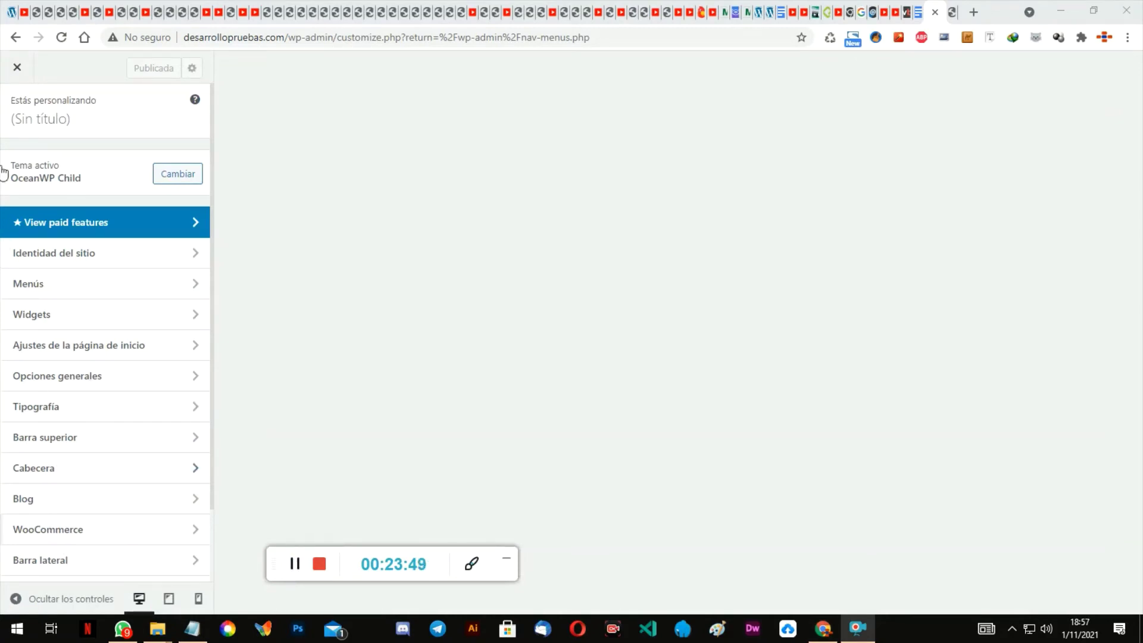
scroll(13, 292, "down", 2)
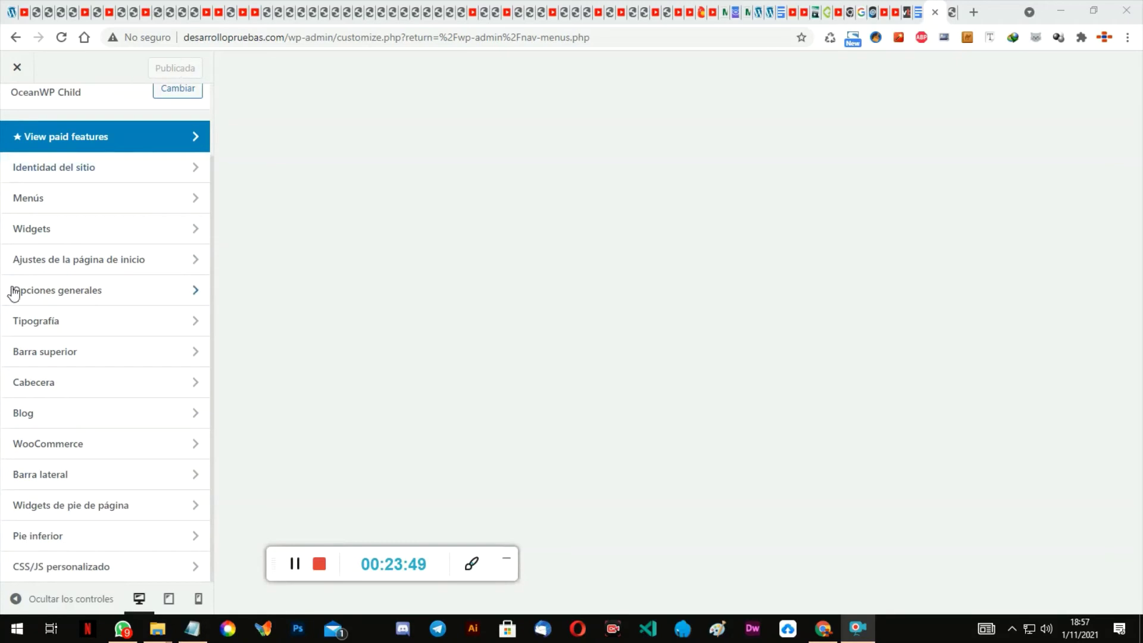
left_click(60, 449)
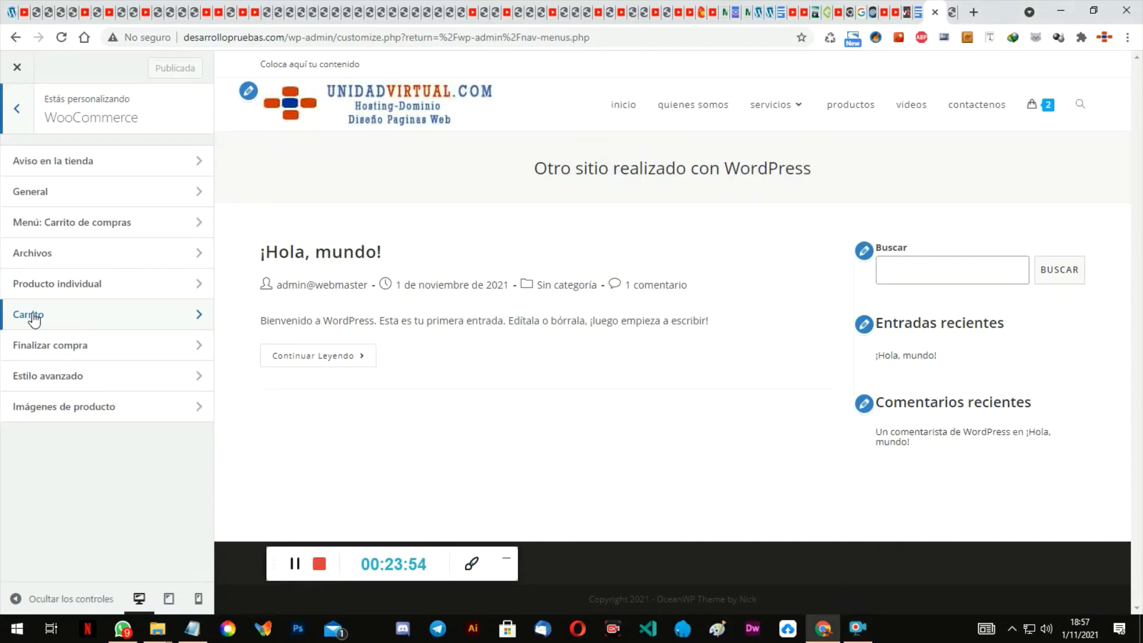
left_click(294, 575)
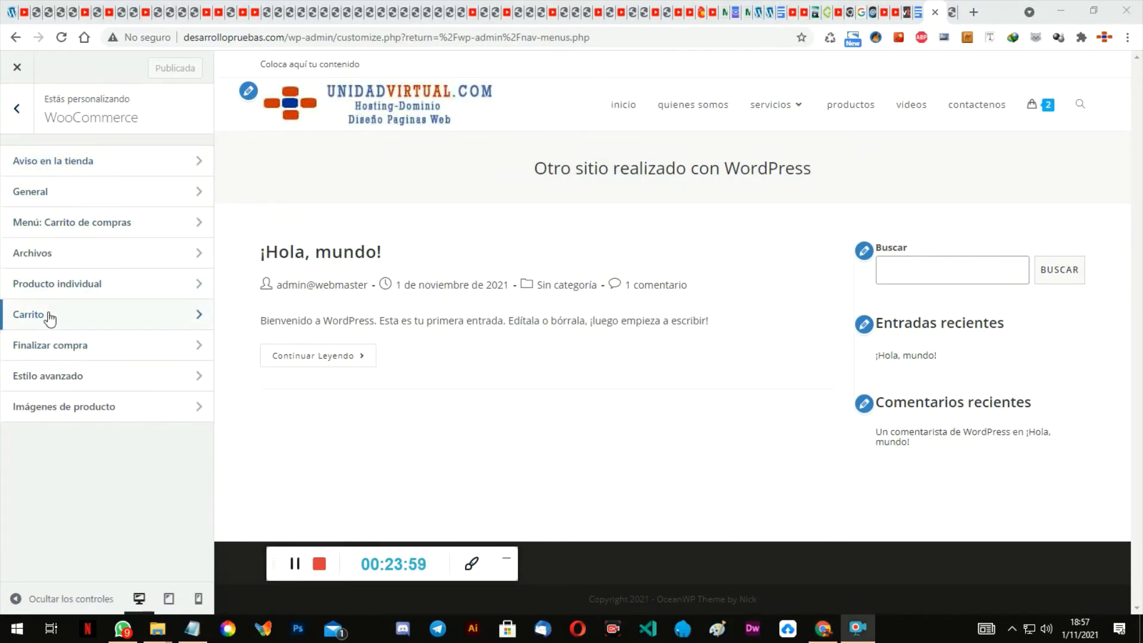
left_click(71, 226)
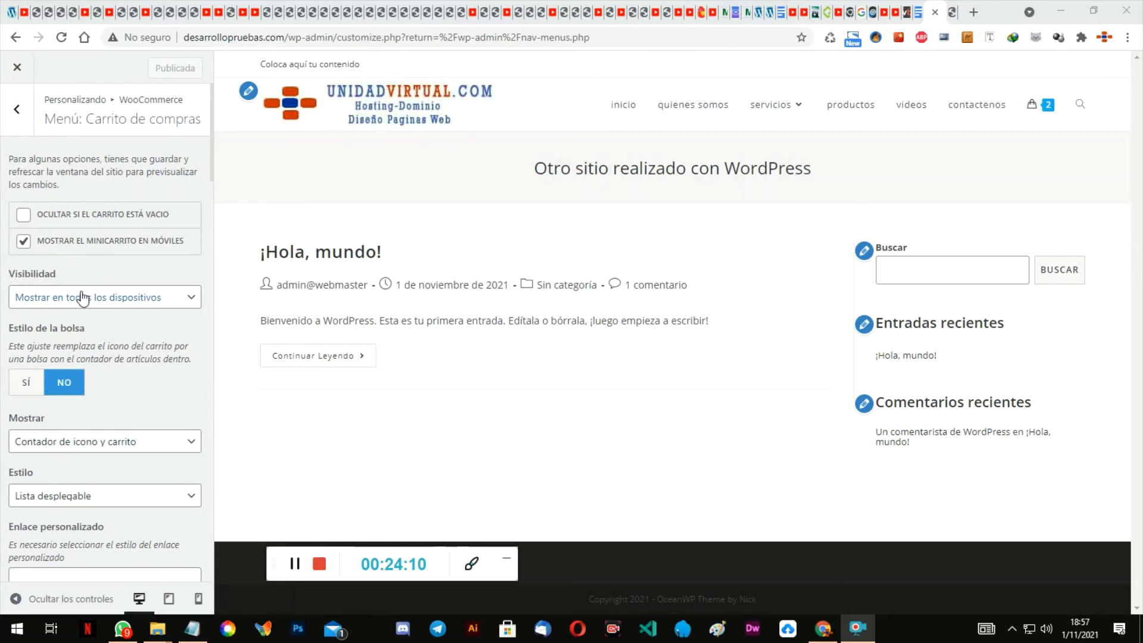
Step: Set the menu cart's visibility to Desactivado en todos los dispositivos, publish it, and check the header on the public site
left_click(117, 302)
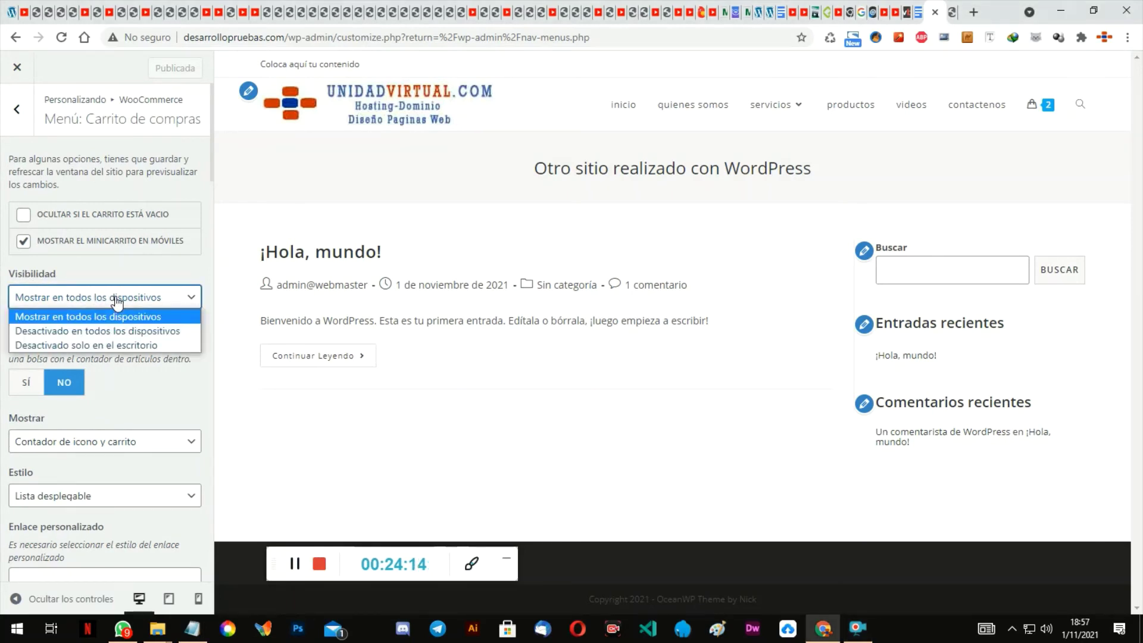
left_click(149, 332)
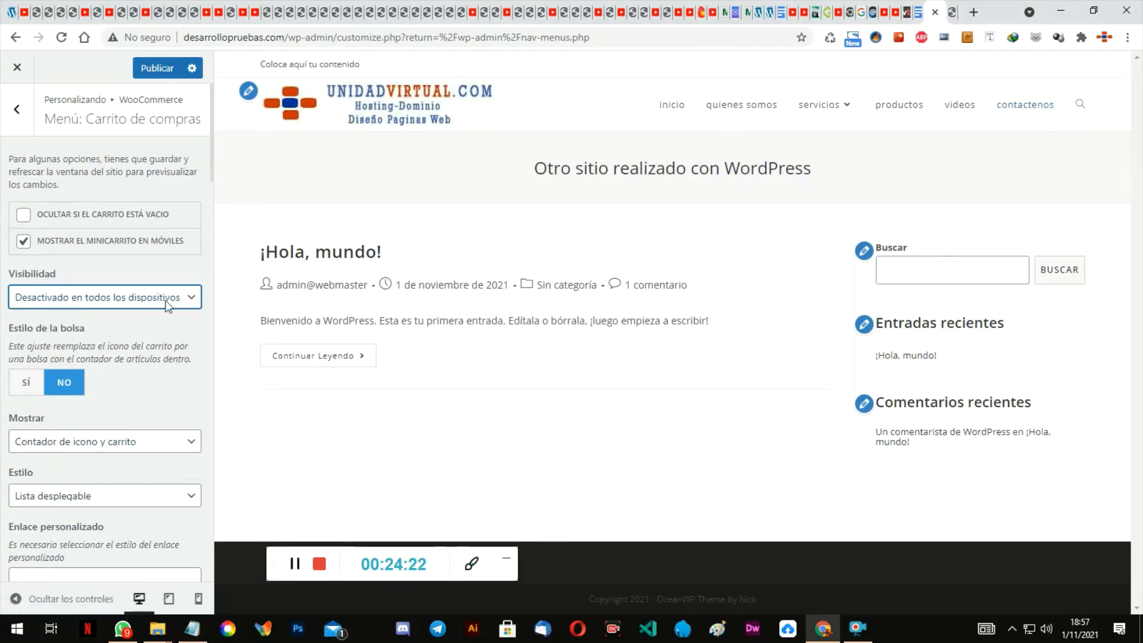
left_click(935, 12)
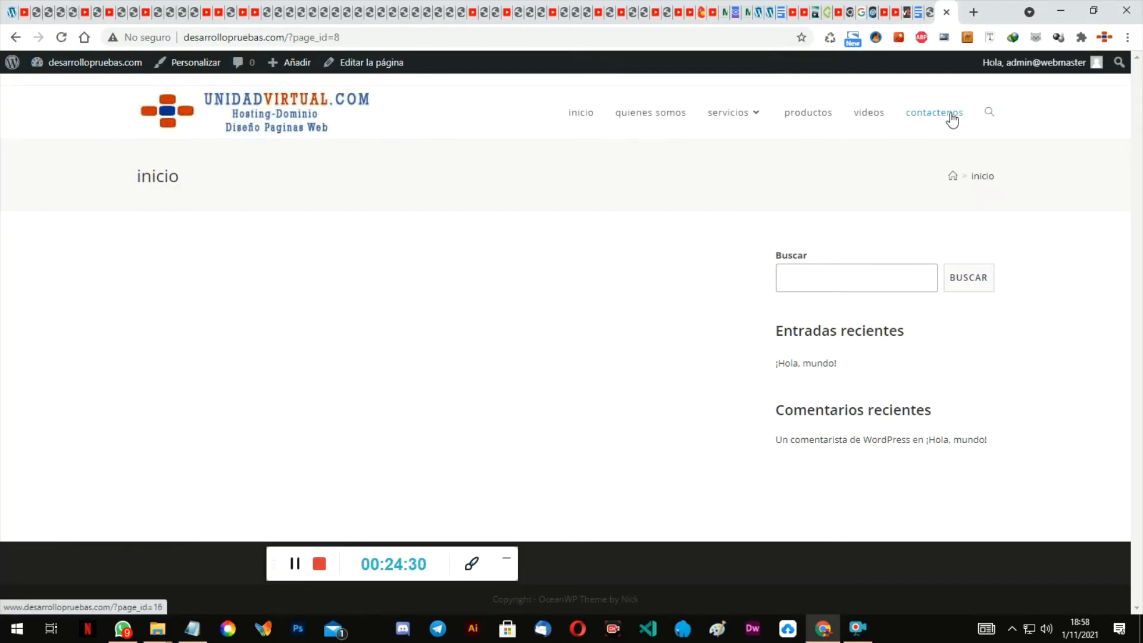
left_click(934, 14)
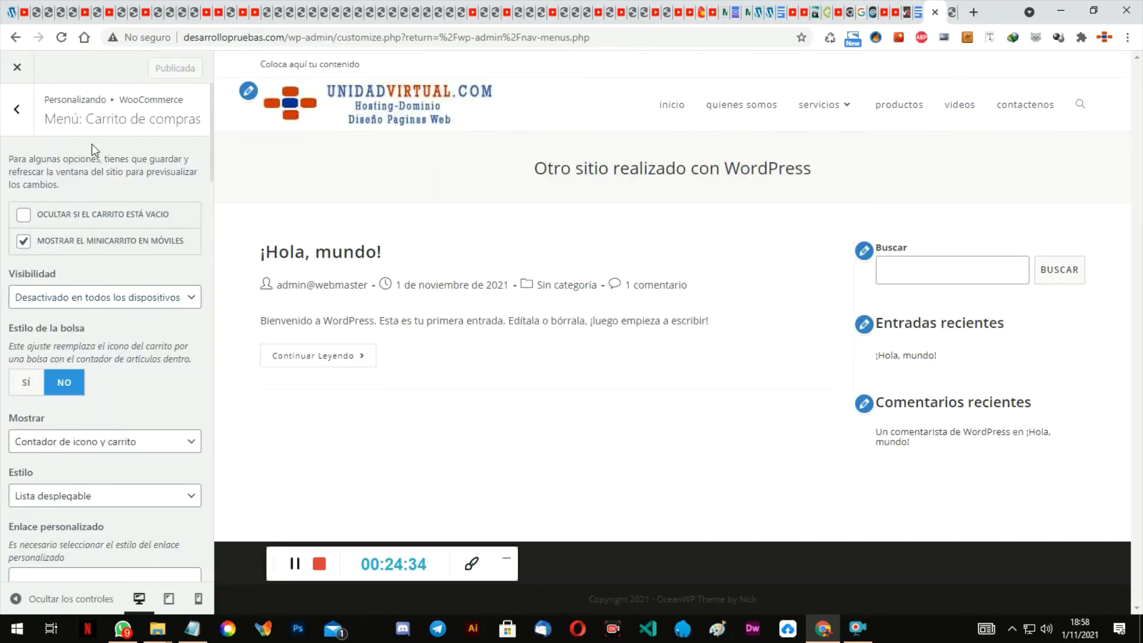
Step: Set the menu cart's visibility back to Mostrar en todos los dispositivos
left_click(75, 297)
left_click(71, 316)
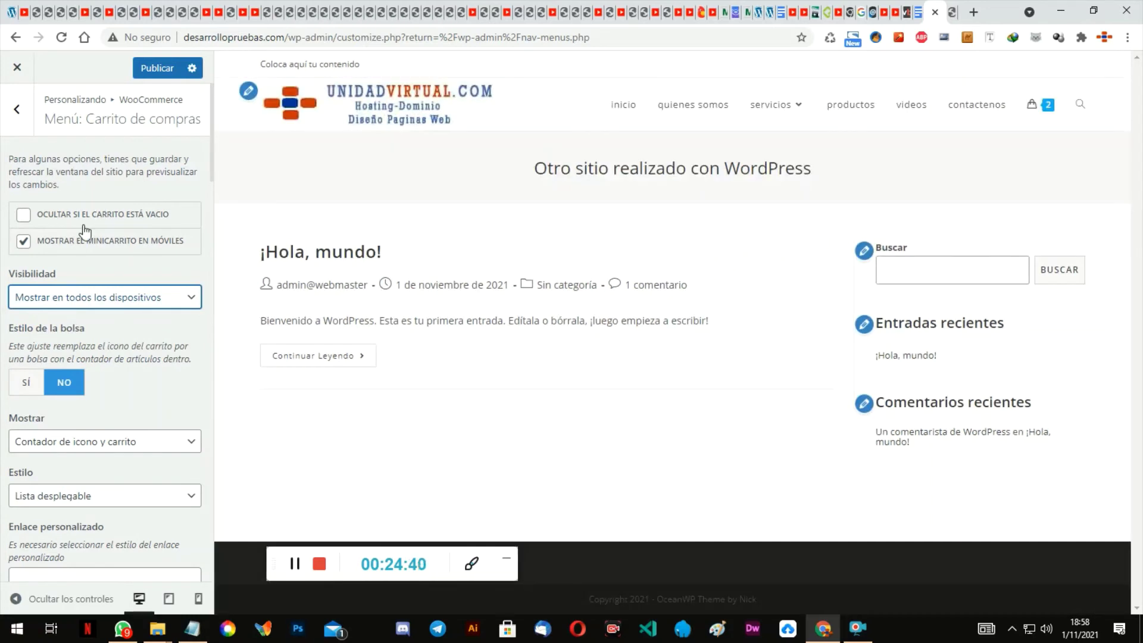
Step: Set the menu cart's Mostrar option to Total de Icono y carrito, check the cart in the preview, and publish
scroll(138, 338, "down", 2)
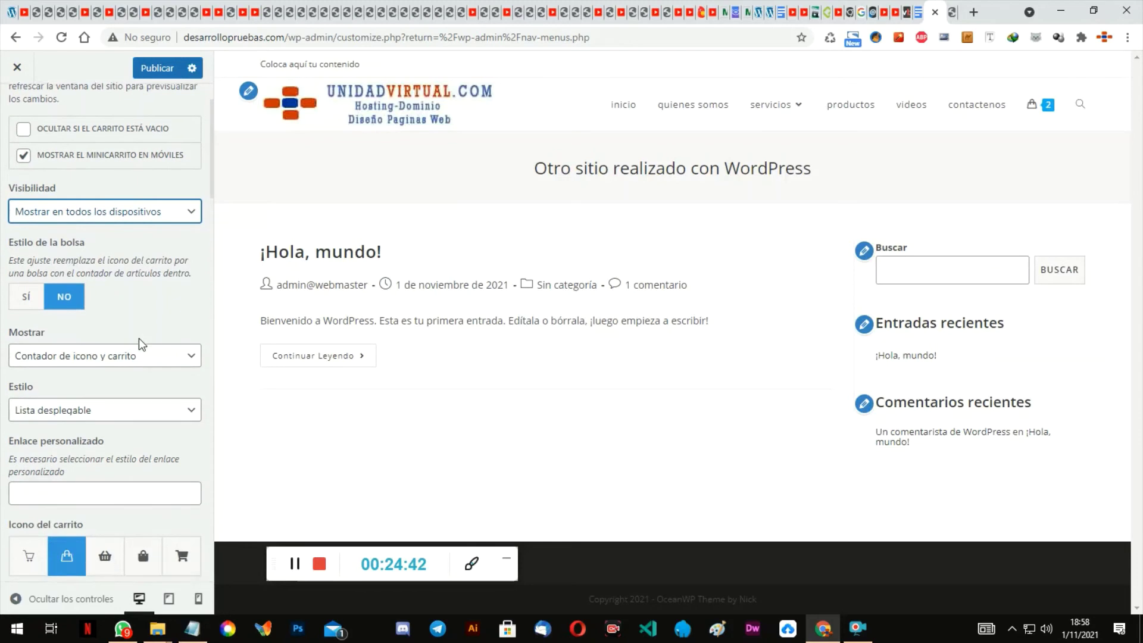
mouse_move(1030, 107)
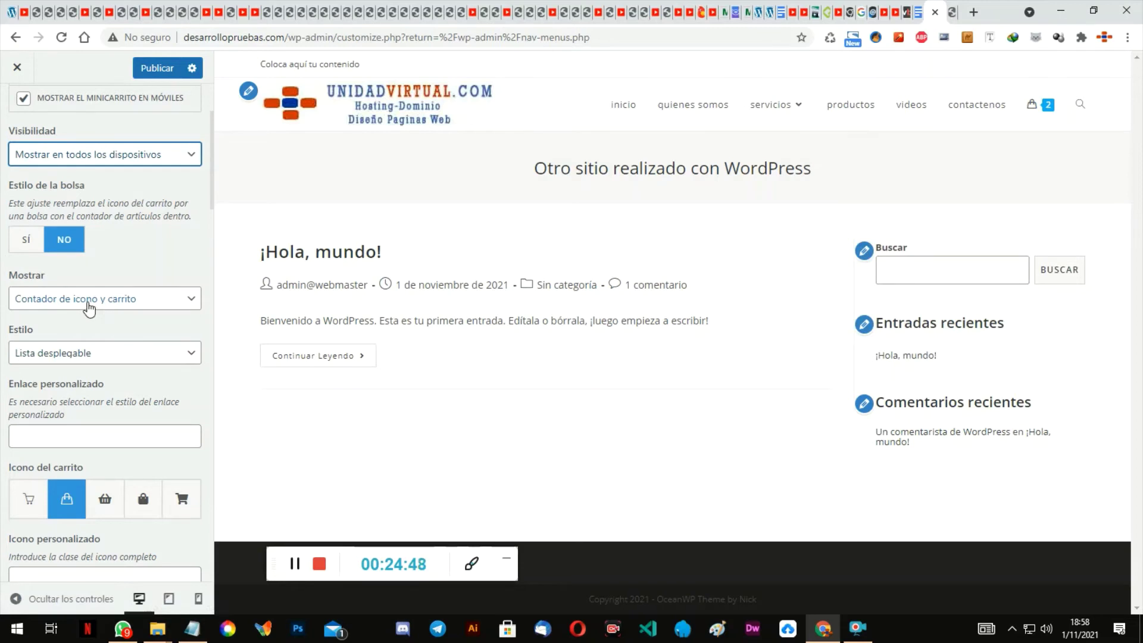
left_click(89, 300)
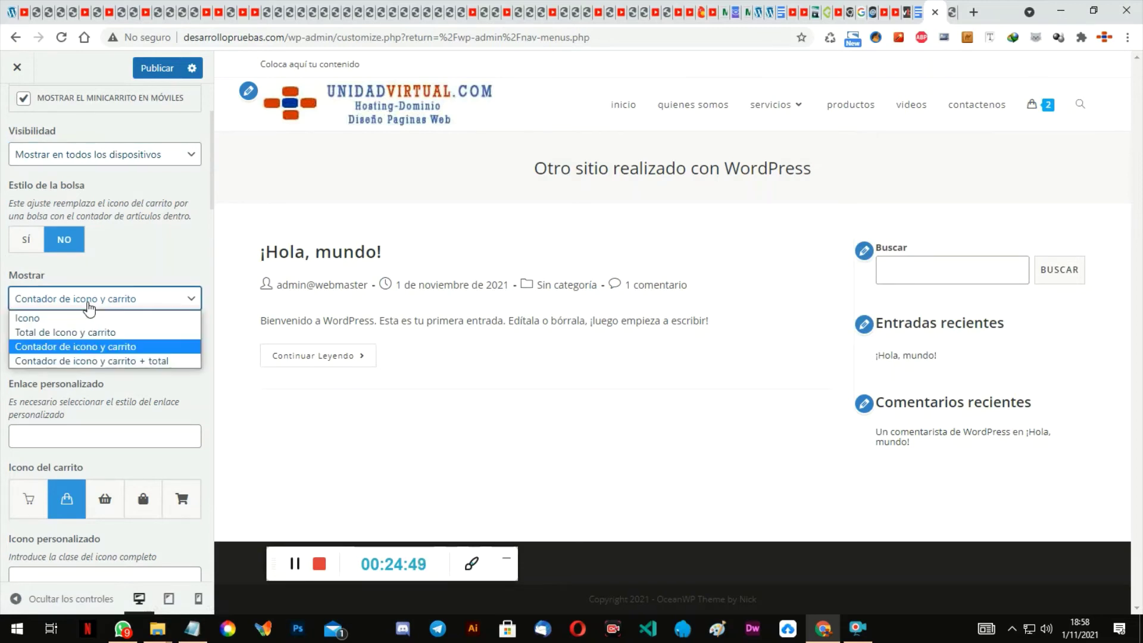
left_click(116, 333)
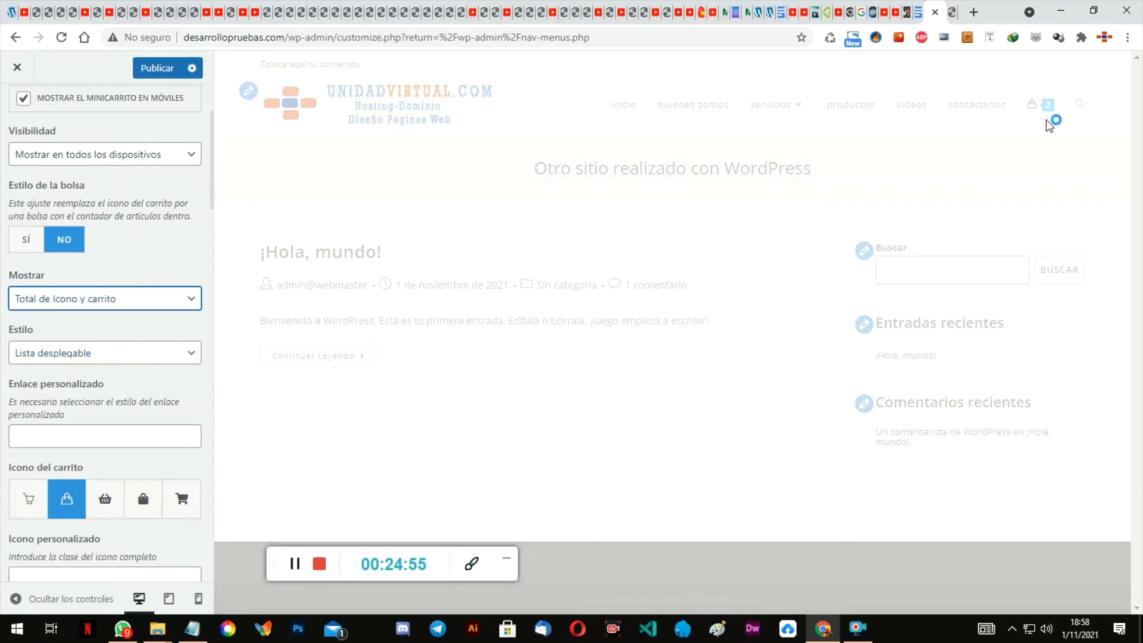
mouse_move(1045, 126)
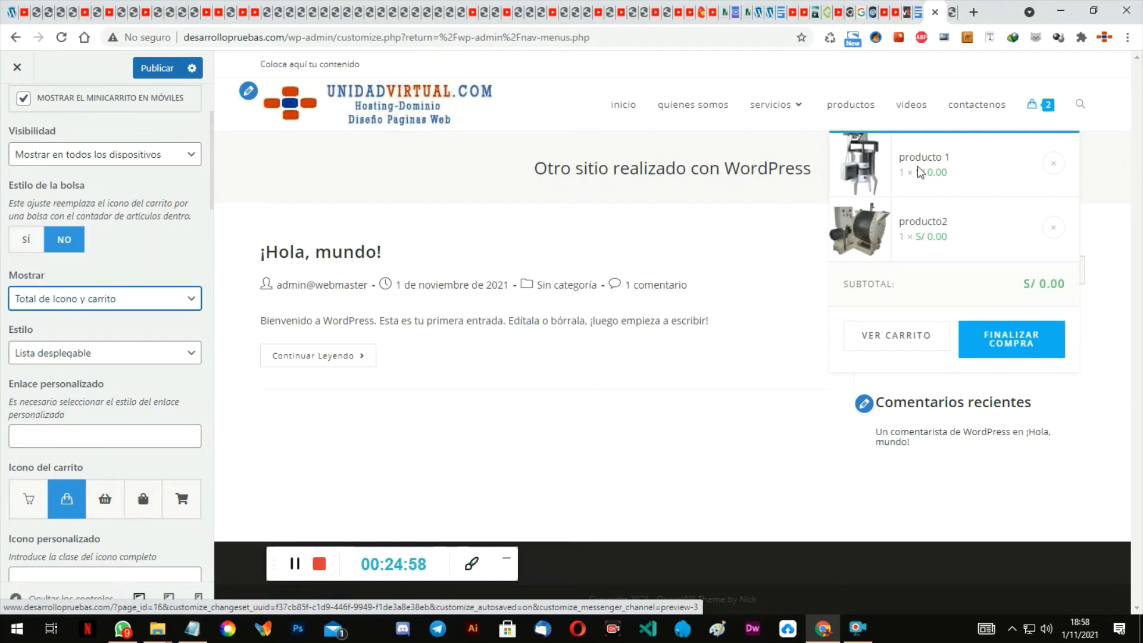
left_click(154, 69)
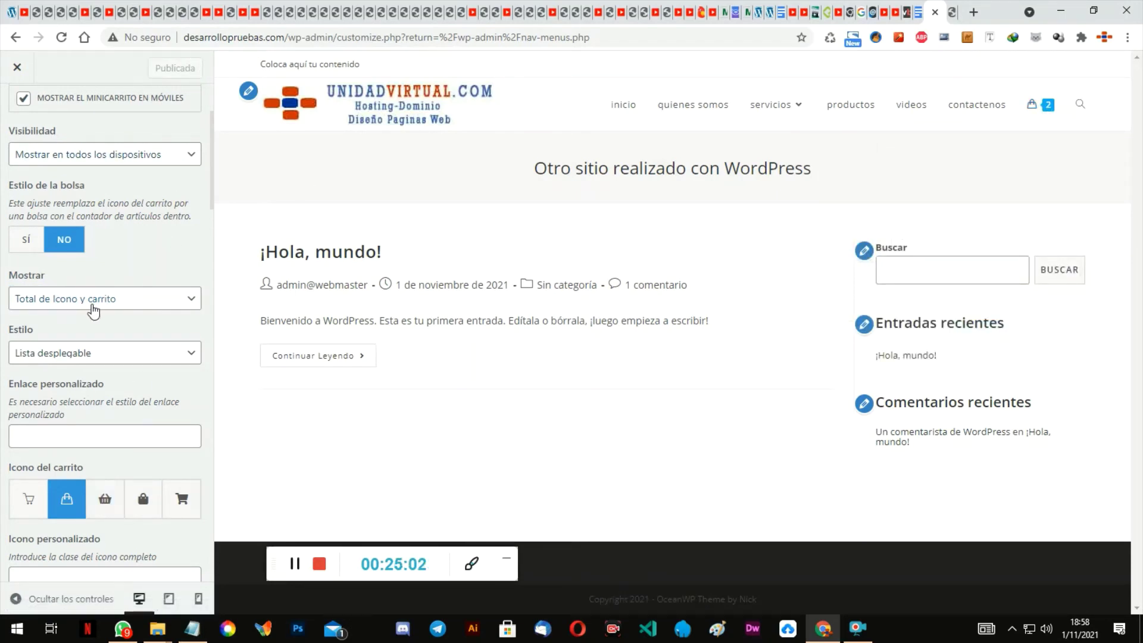
Step: Set the menu cart's Mostrar option to Contador de icono y carrito + total and publish the change
left_click(93, 306)
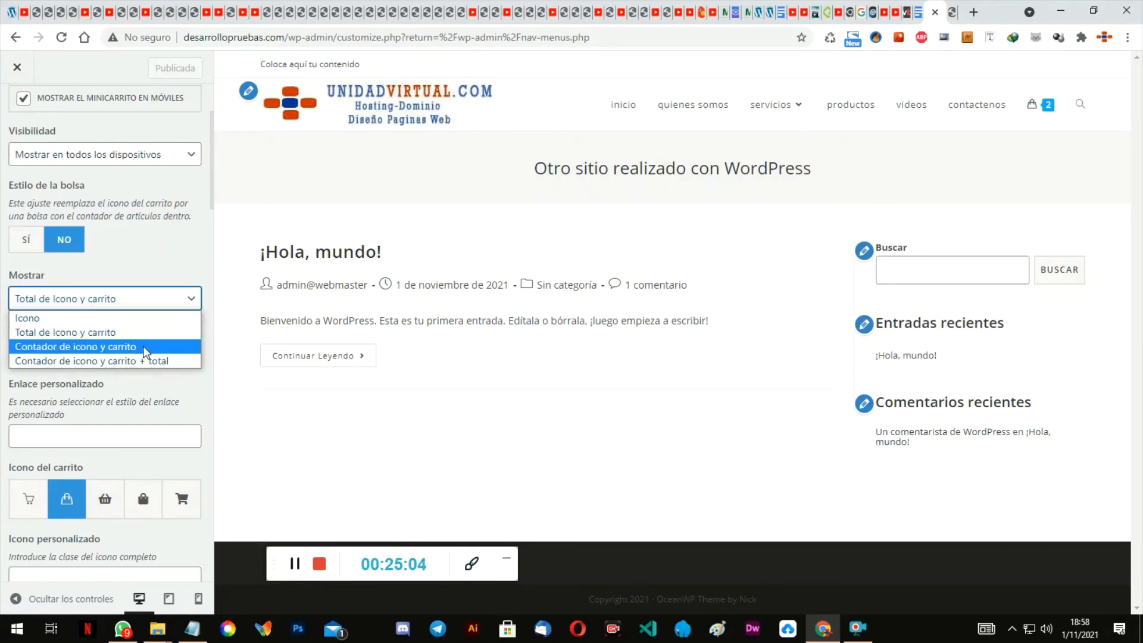
left_click(157, 363)
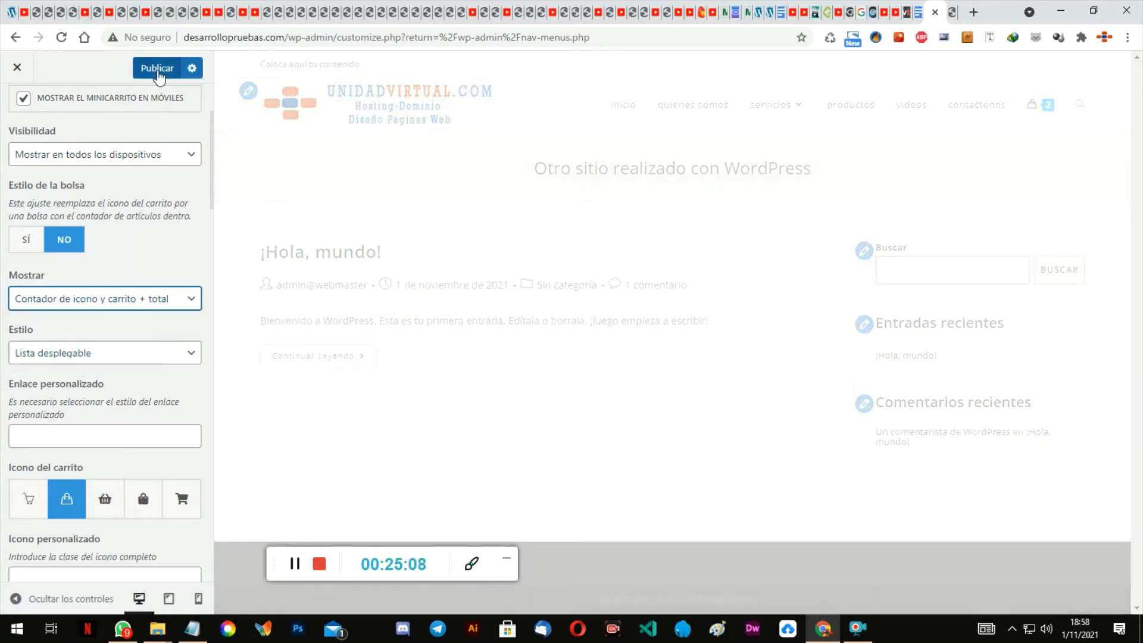
left_click(159, 72)
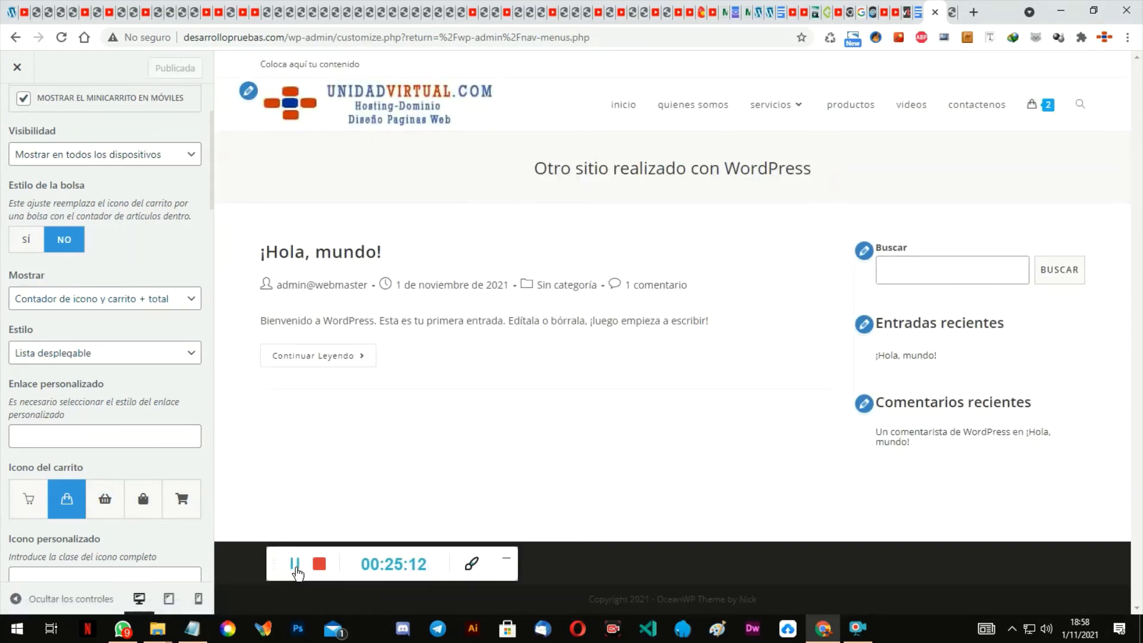
Step: Reload the public site's inicio page and preview the cart contents from the header
left_click(296, 569)
left_click(952, 12)
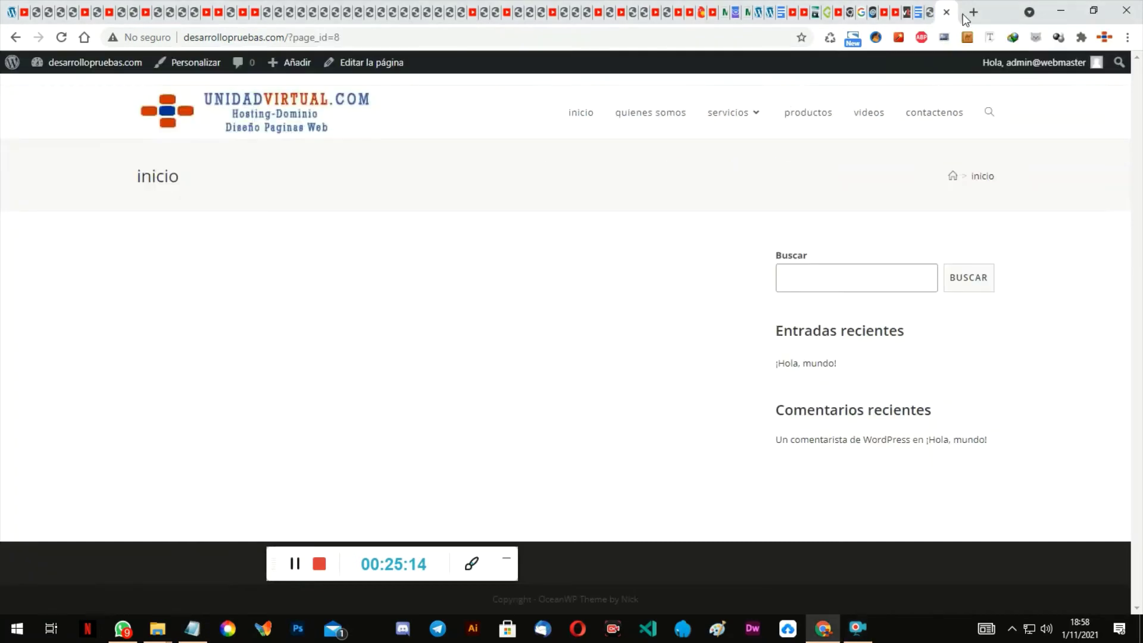
left_click(61, 38)
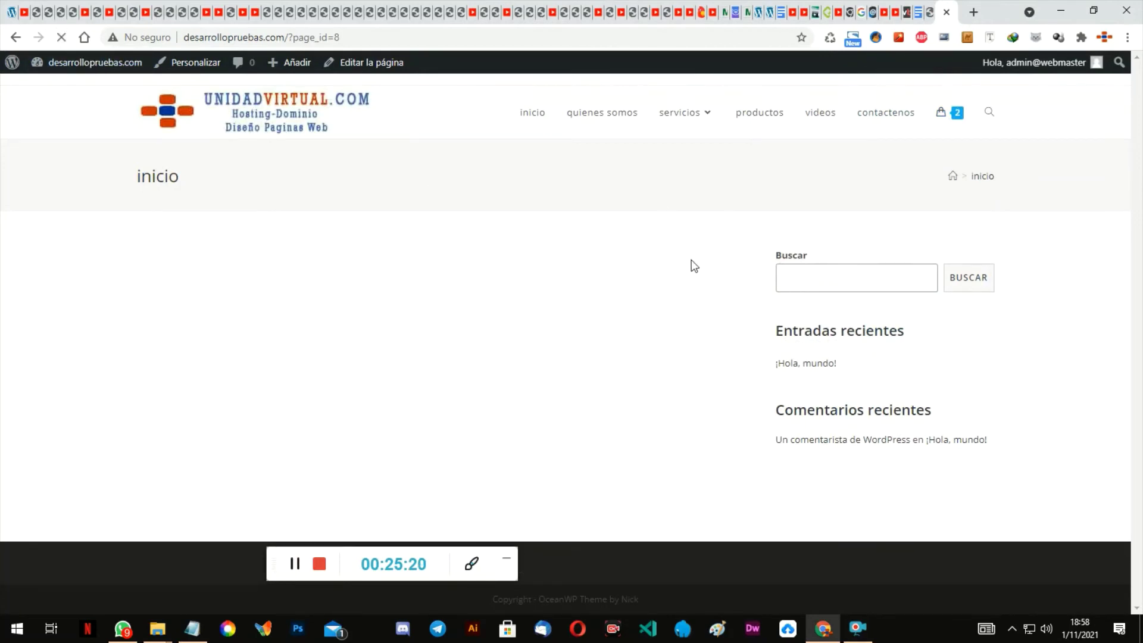
mouse_move(939, 122)
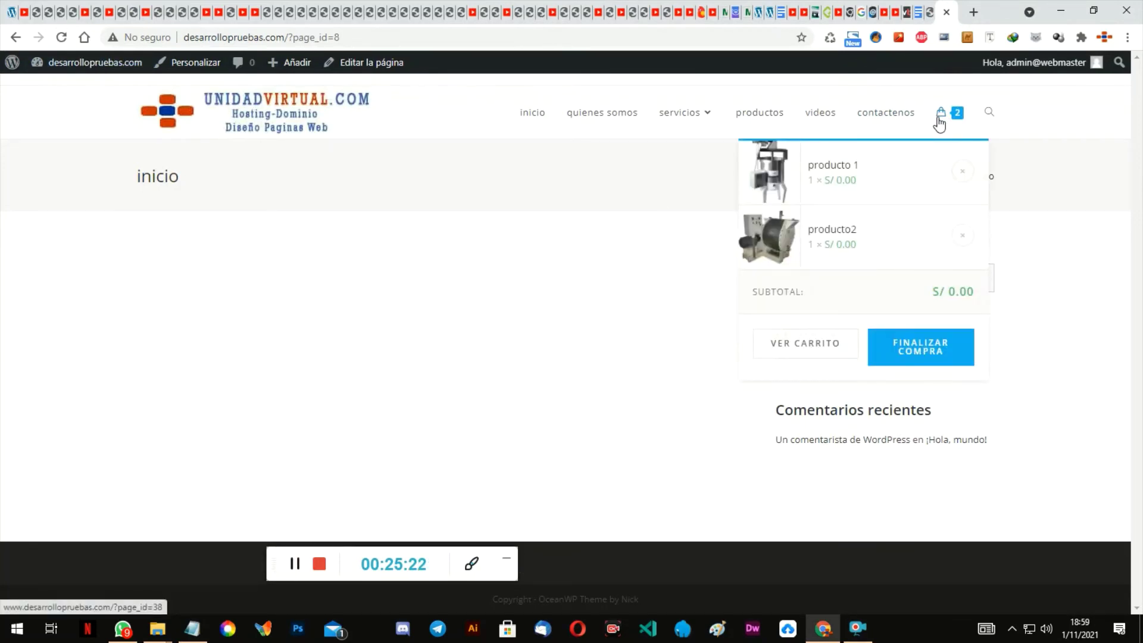
Step: Review the menu cart's Estilo options in the customizer, keep Lista desplegable, and preview the cart contents in the header
left_click(930, 12)
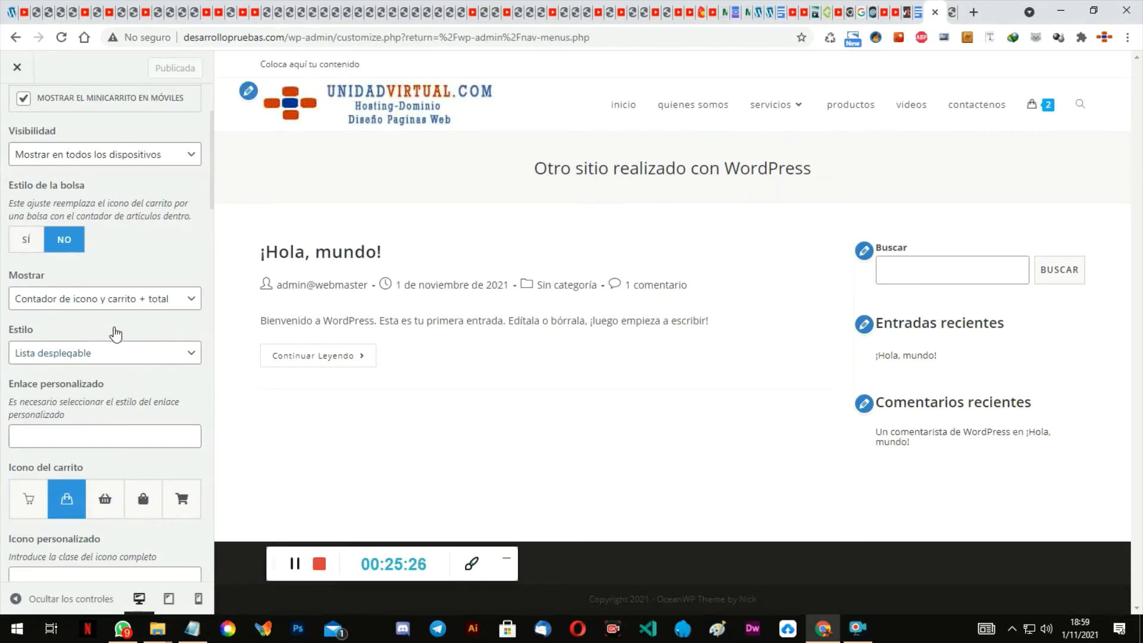
mouse_move(1036, 105)
scroll(167, 263, "down", 2)
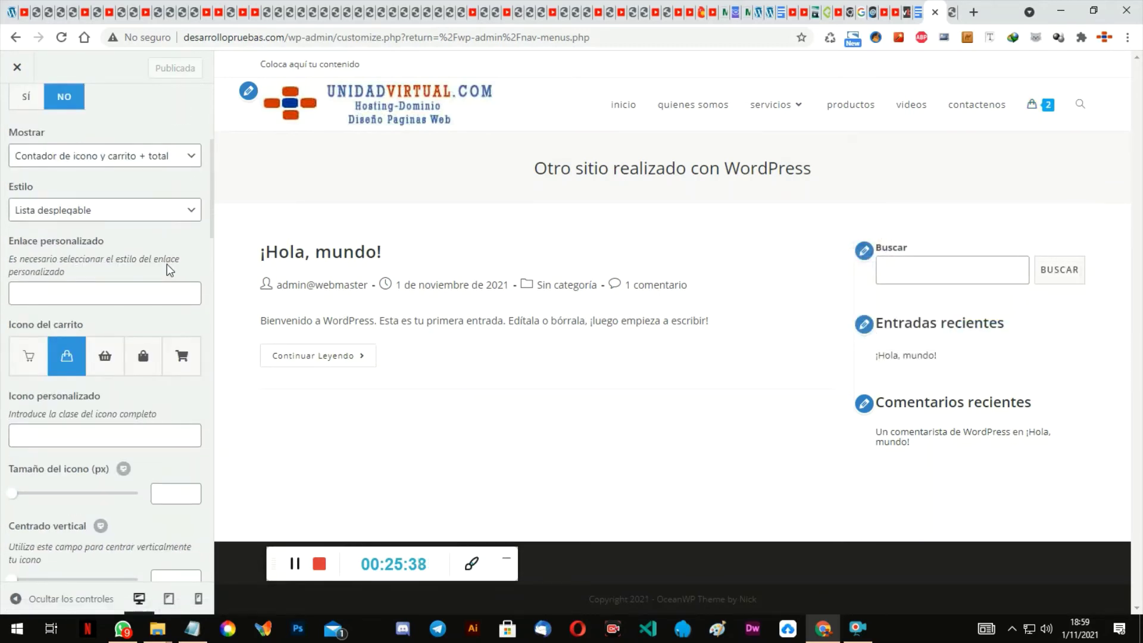
left_click(122, 214)
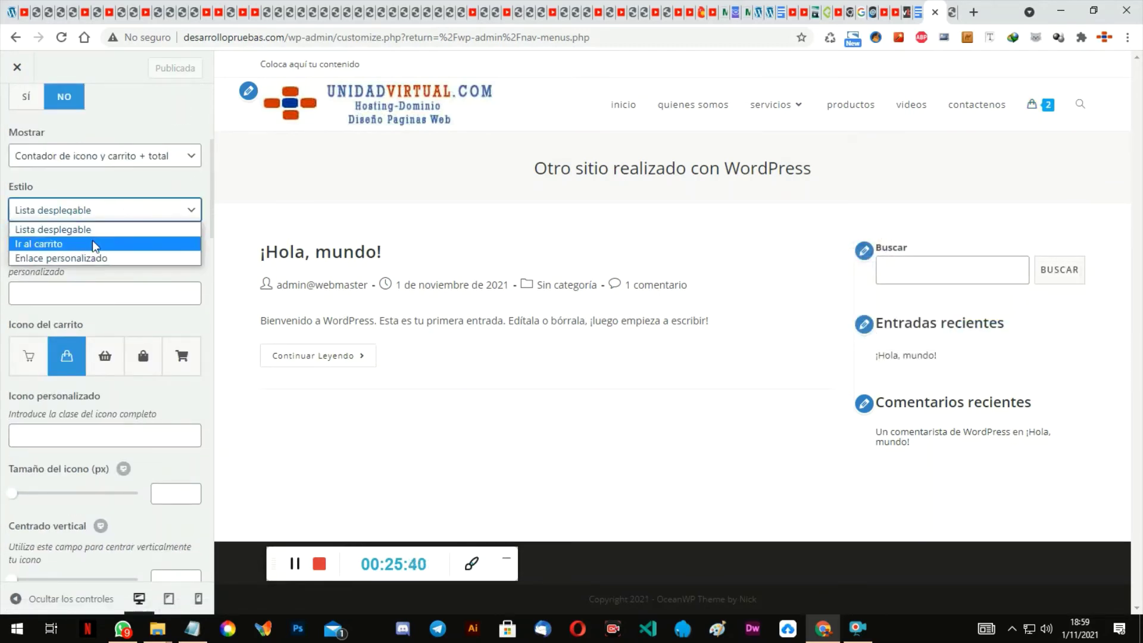
left_click(99, 229)
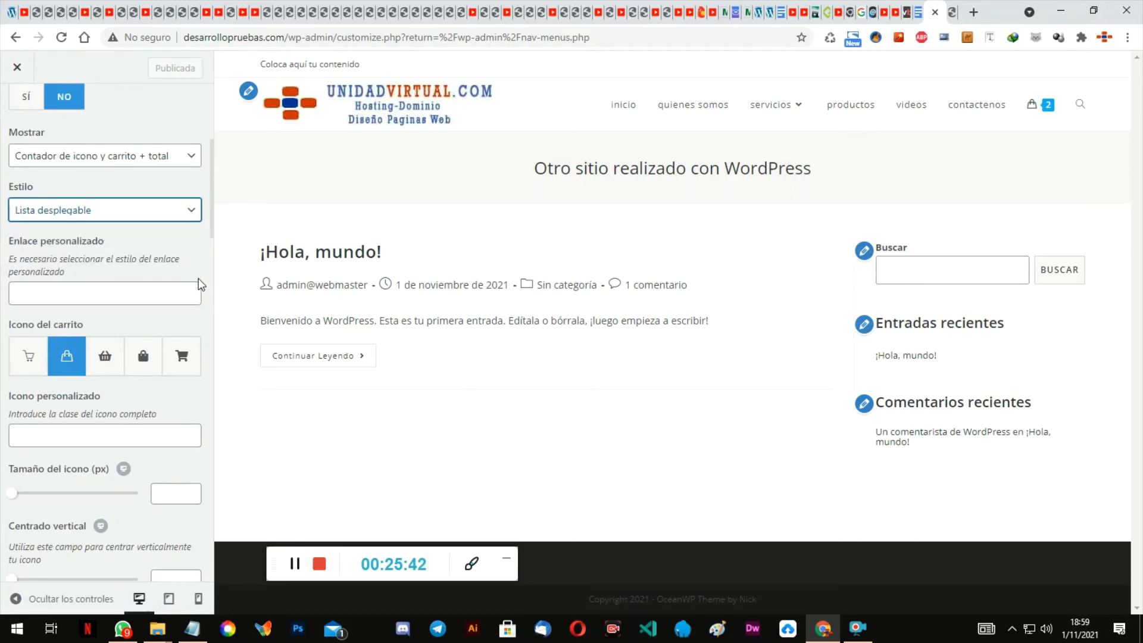
scroll(202, 289, "down", 2)
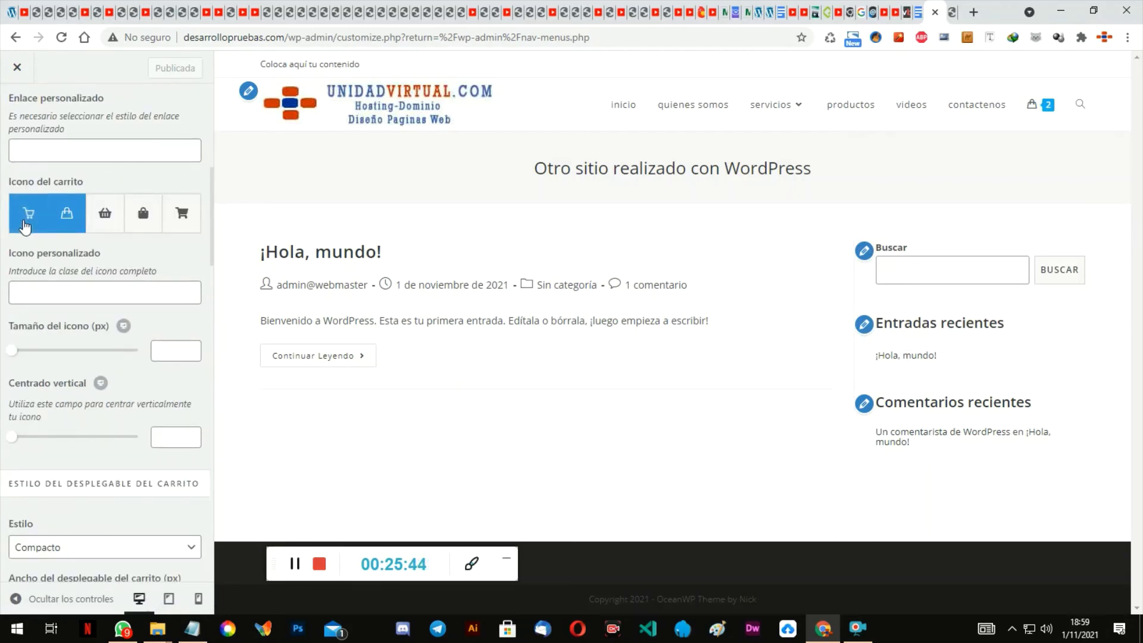
mouse_move(1031, 107)
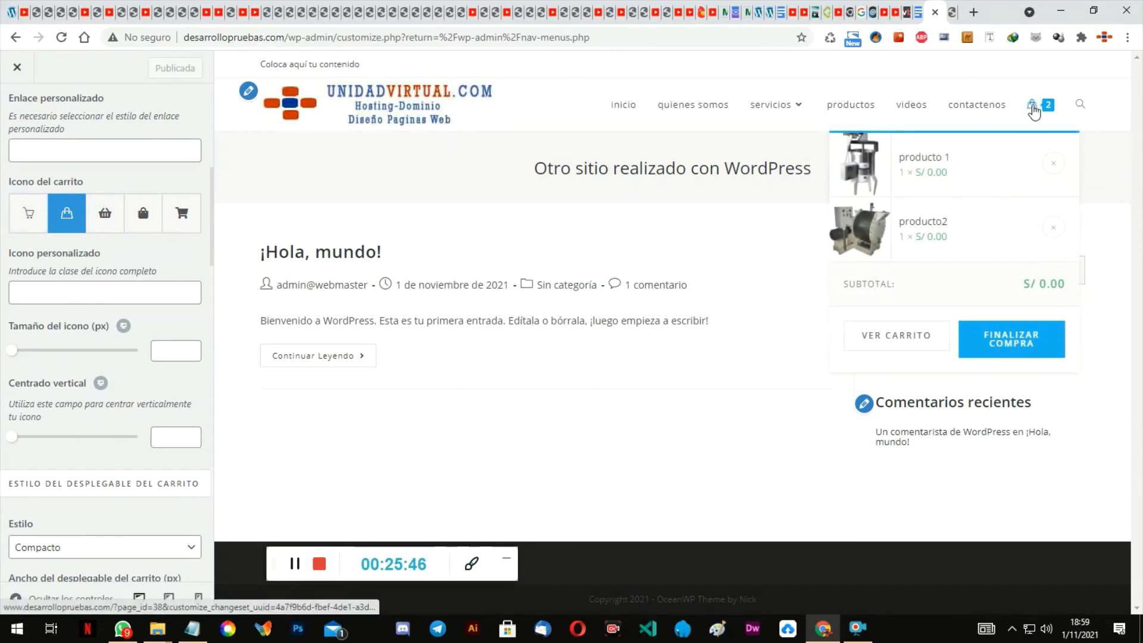
Step: Review the cart dropdown's style, width and color settings, keeping the Compacto style
scroll(174, 377, "down", 2)
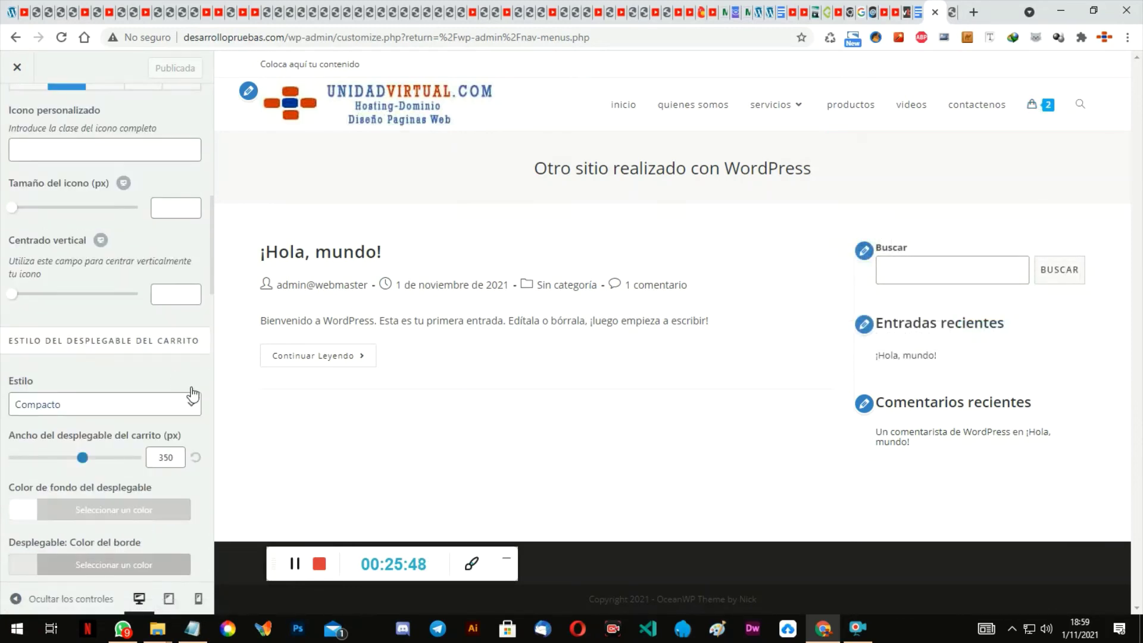
scroll(192, 395, "down", 1)
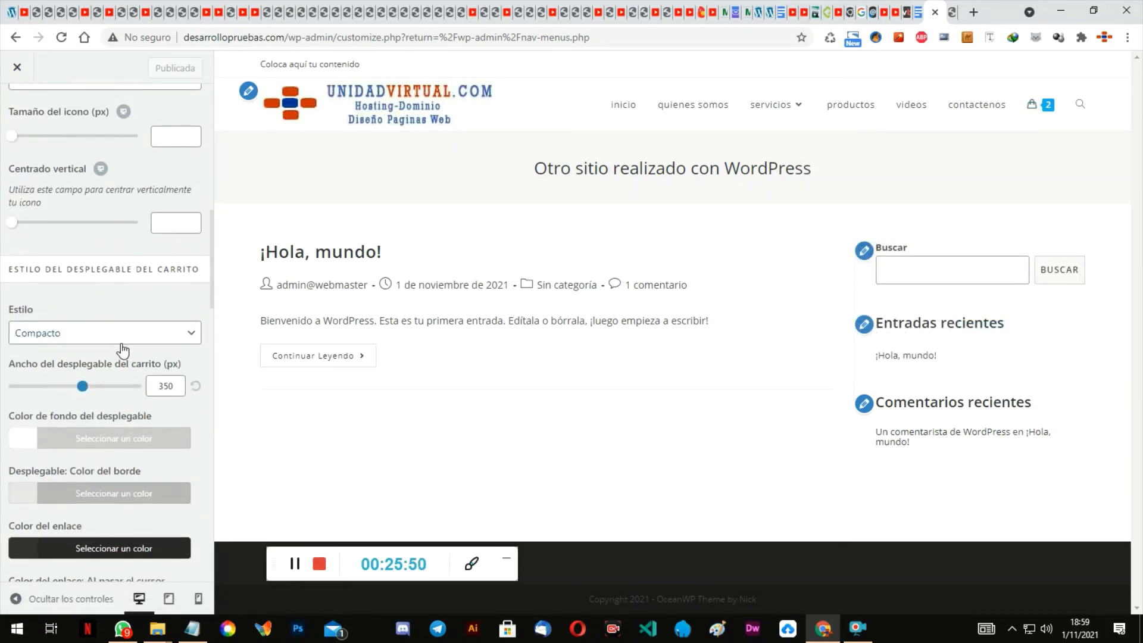
left_click(125, 338)
left_click(125, 341)
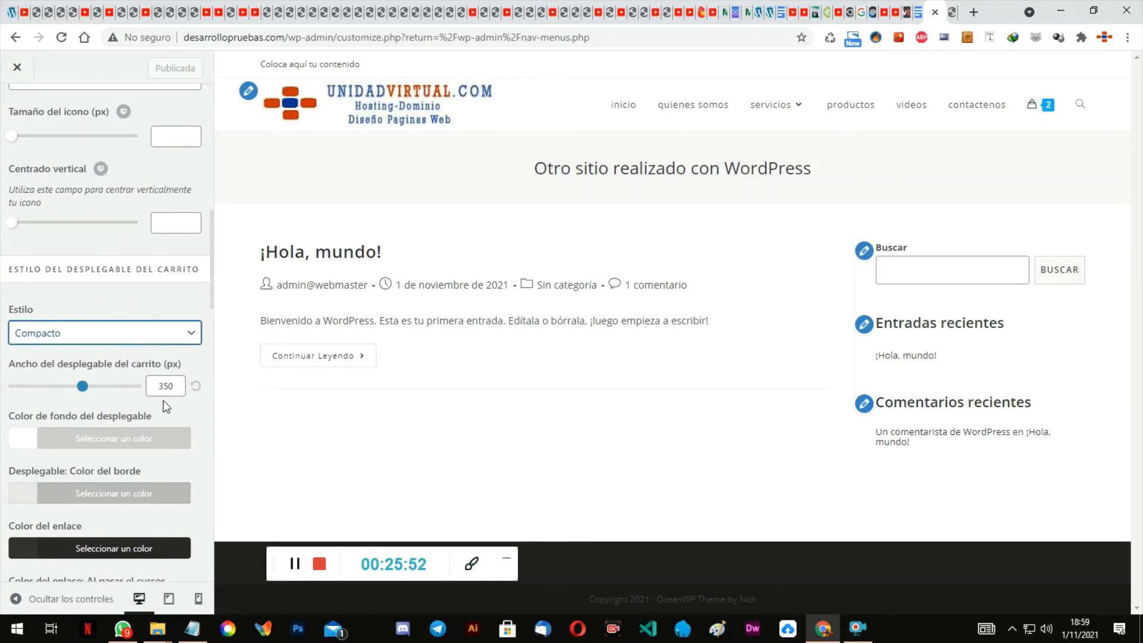
scroll(167, 405, "down", 4)
scroll(169, 410, "down", 7)
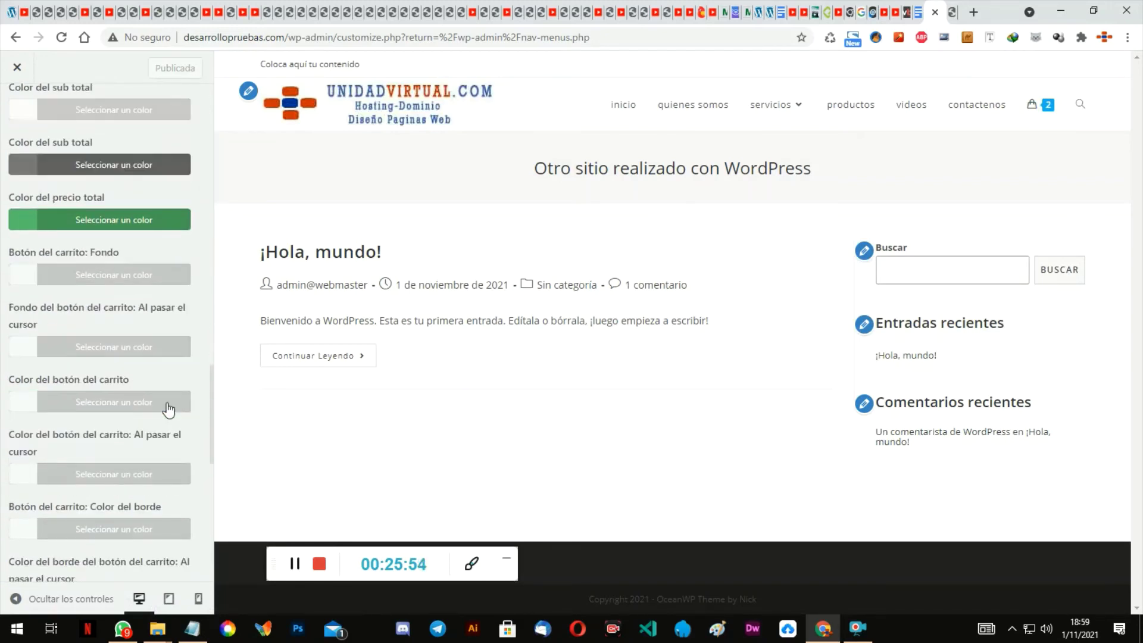
scroll(169, 411, "up", 13)
scroll(168, 411, "up", 1)
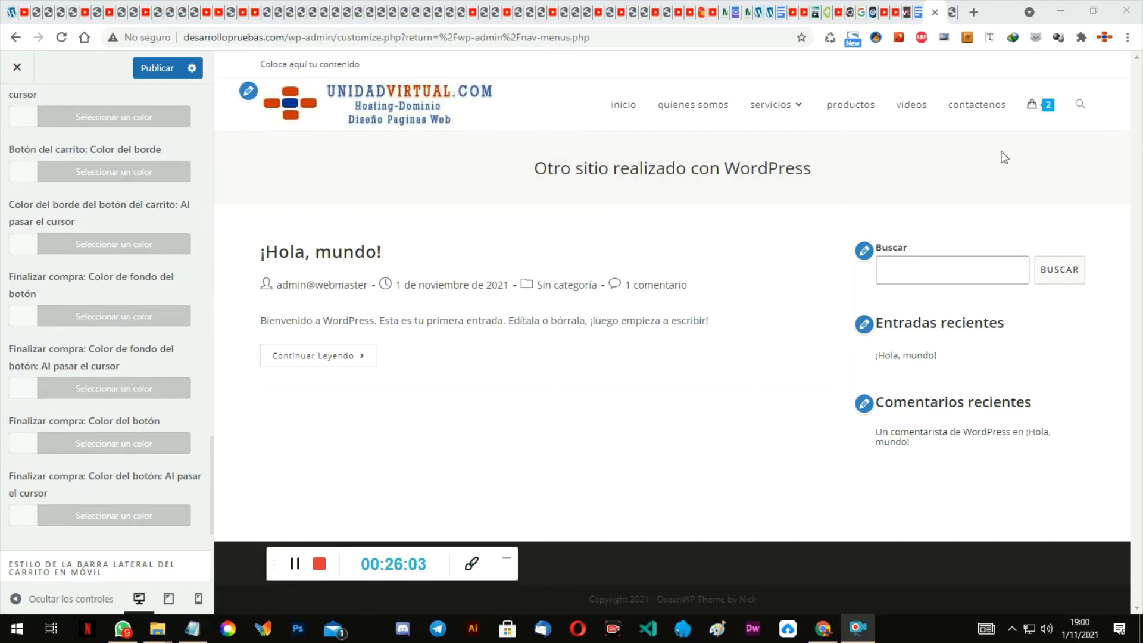
scroll(92, 390, "down", 4)
scroll(95, 390, "up", 15)
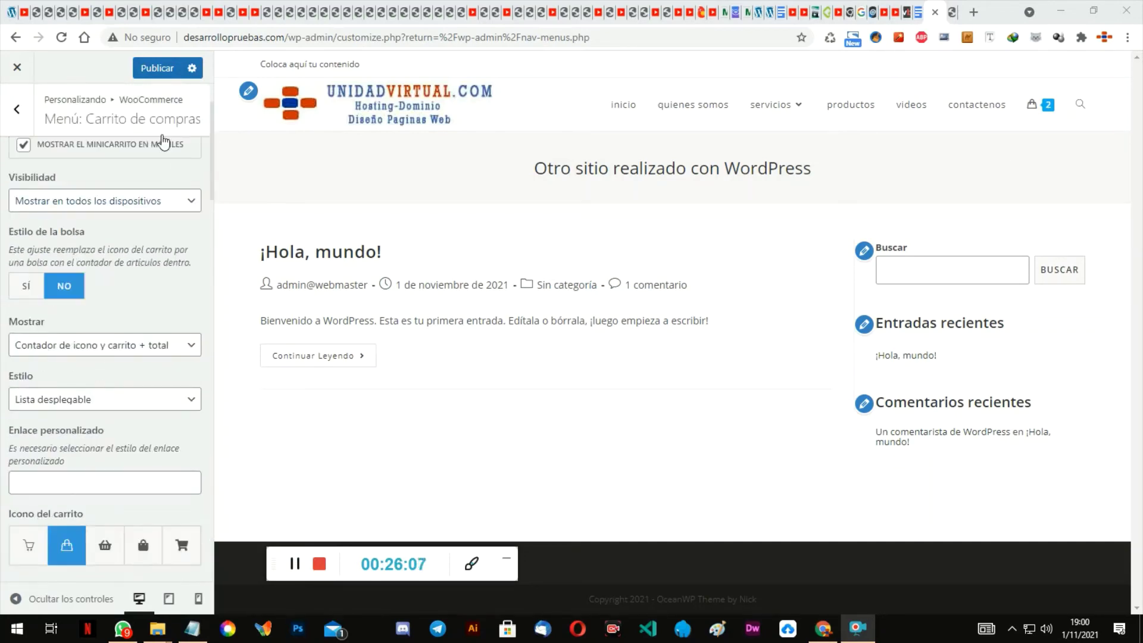
Step: Publish the menu cart settings and return to the customizer's main section list
left_click(141, 72)
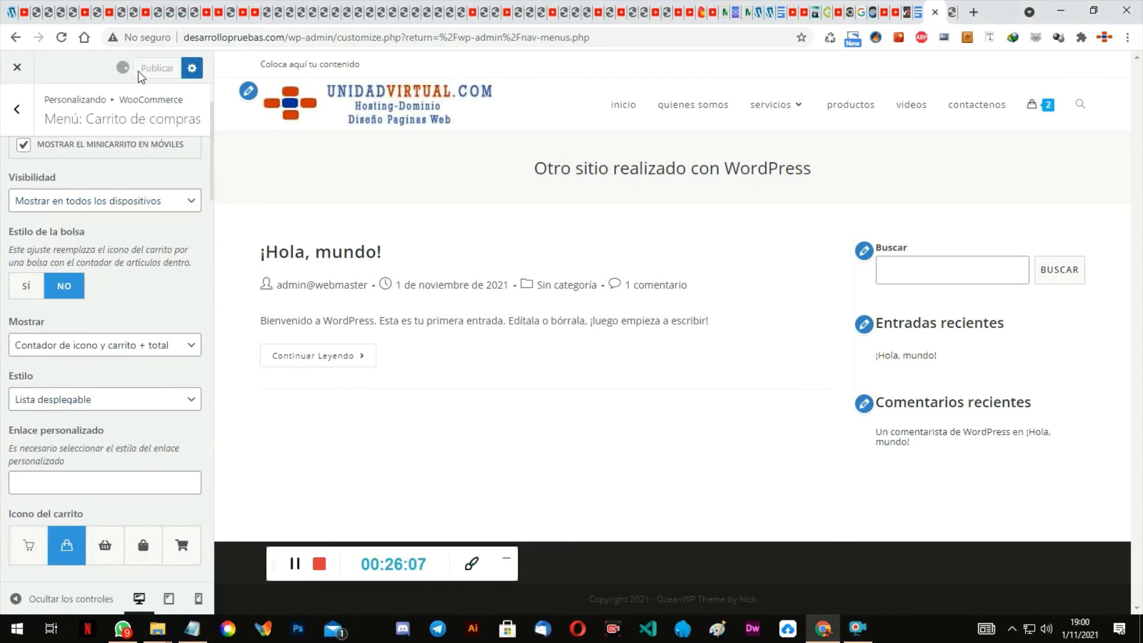
left_click(25, 122)
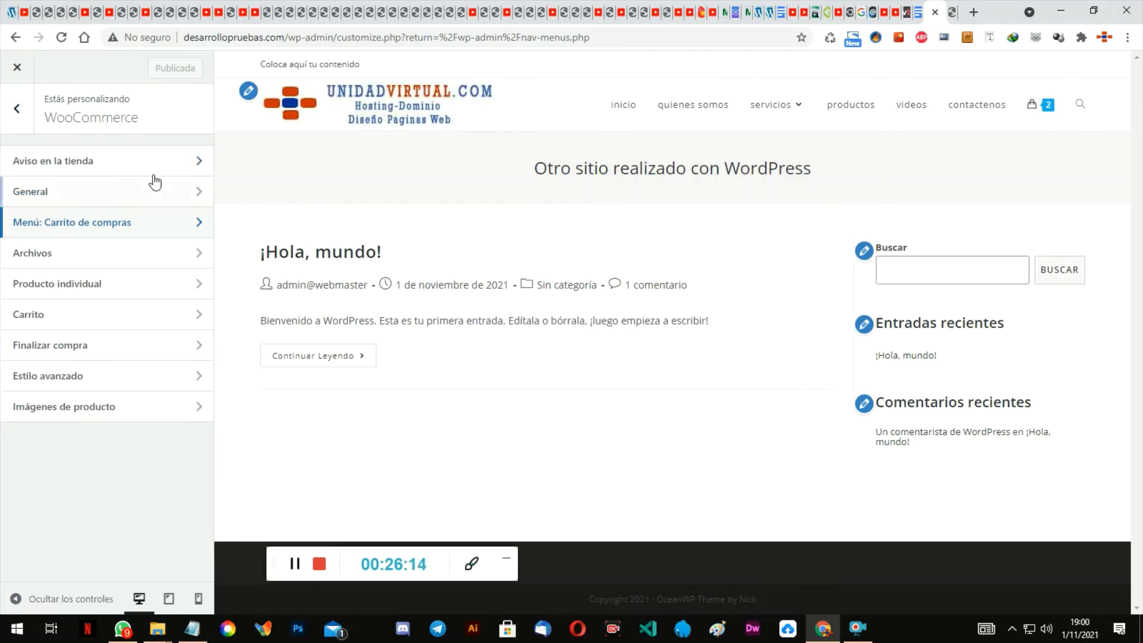
left_click(16, 109)
scroll(91, 239, "up", 2)
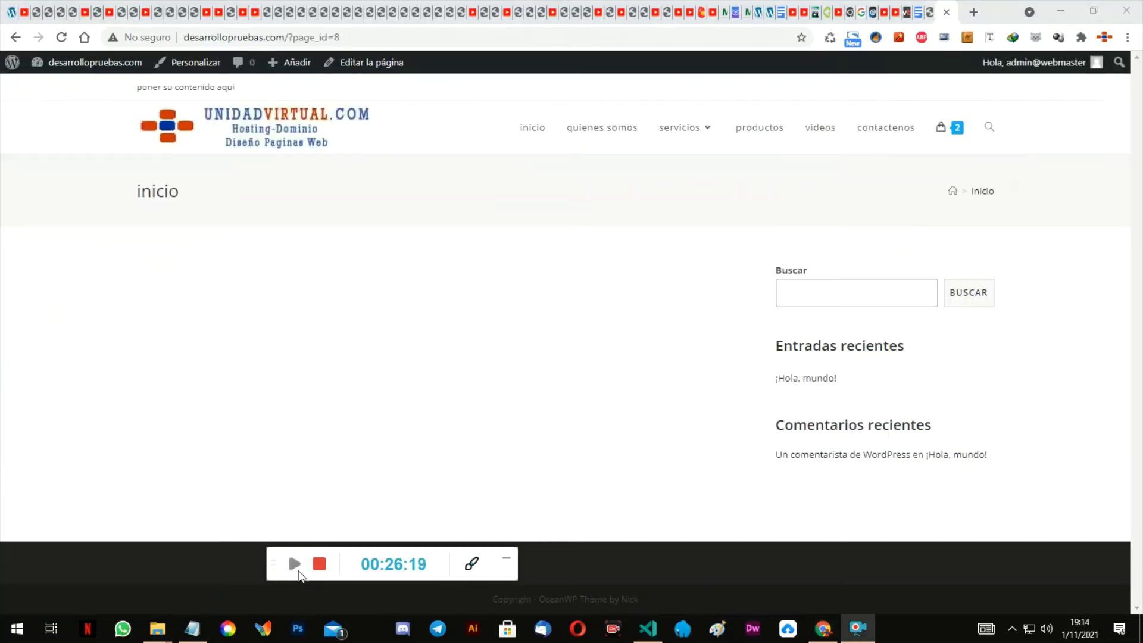
Step: Examine the top bar text "poner su contenido aqui" on the public site and return to the customizer
left_click(295, 563)
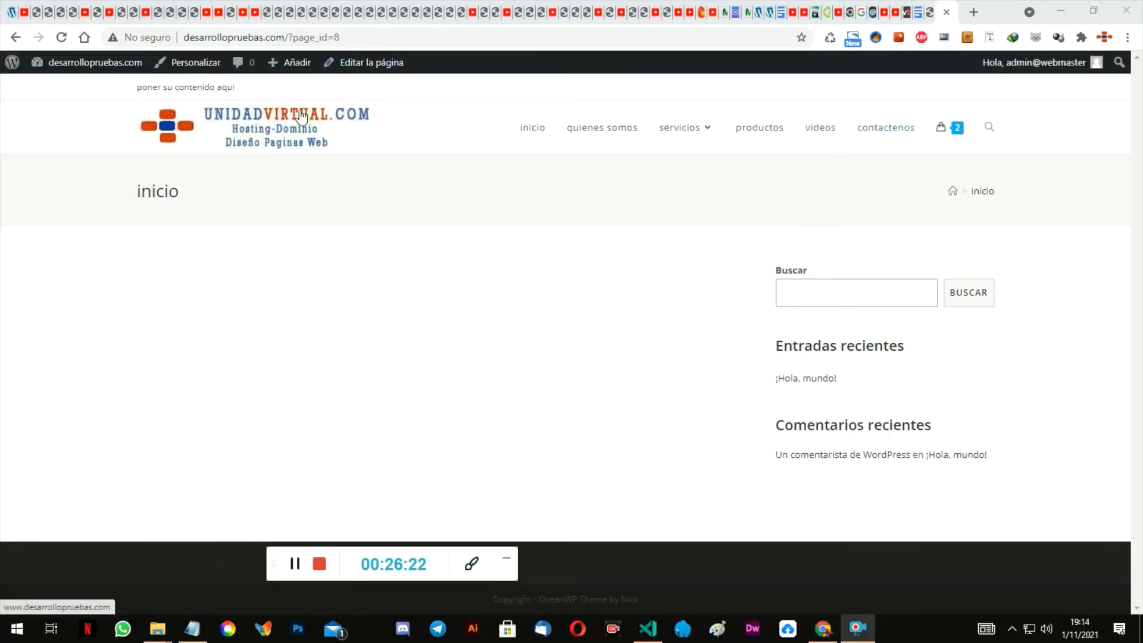
triple_click(197, 88)
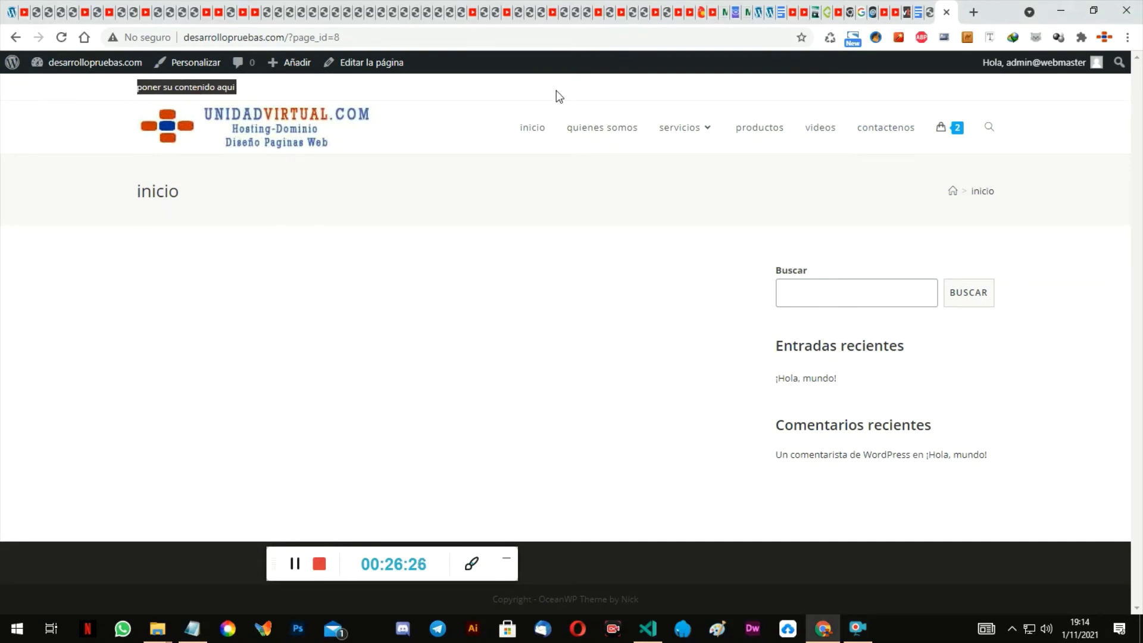
left_click(947, 12)
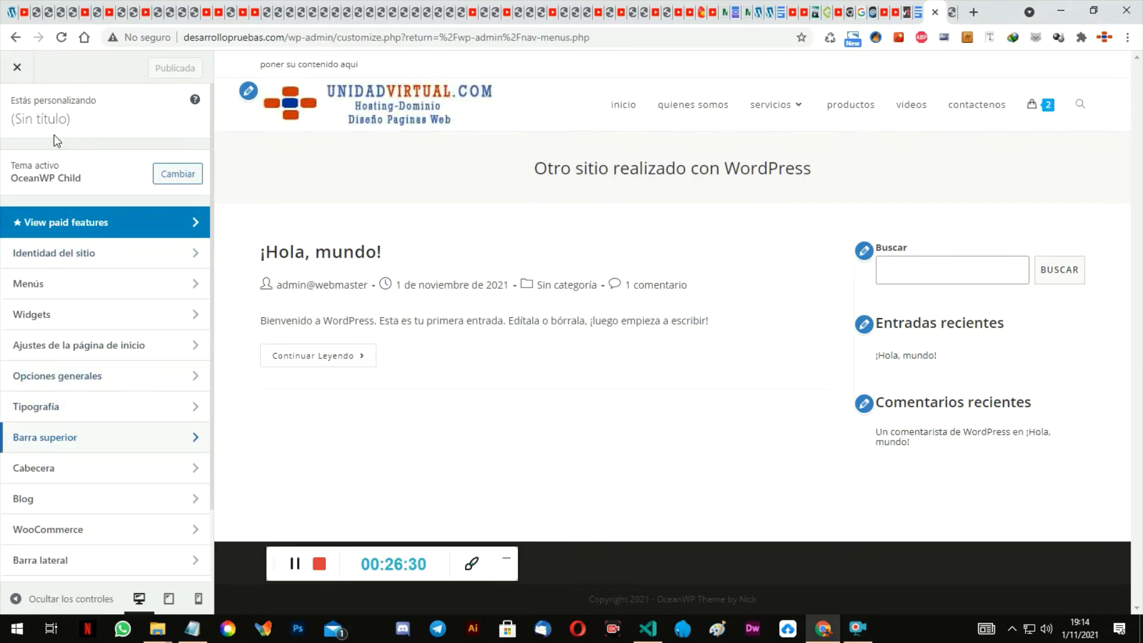
Step: Reopen the customizer from the WordPress dashboard and open the General settings of Barra superior
left_click(14, 72)
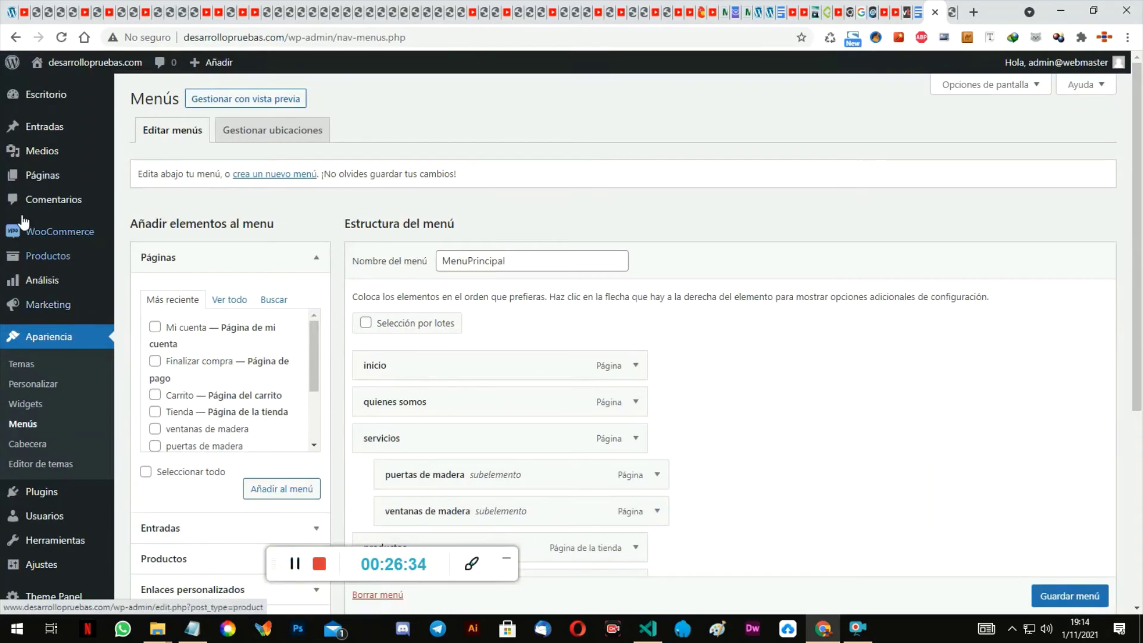
left_click(29, 386)
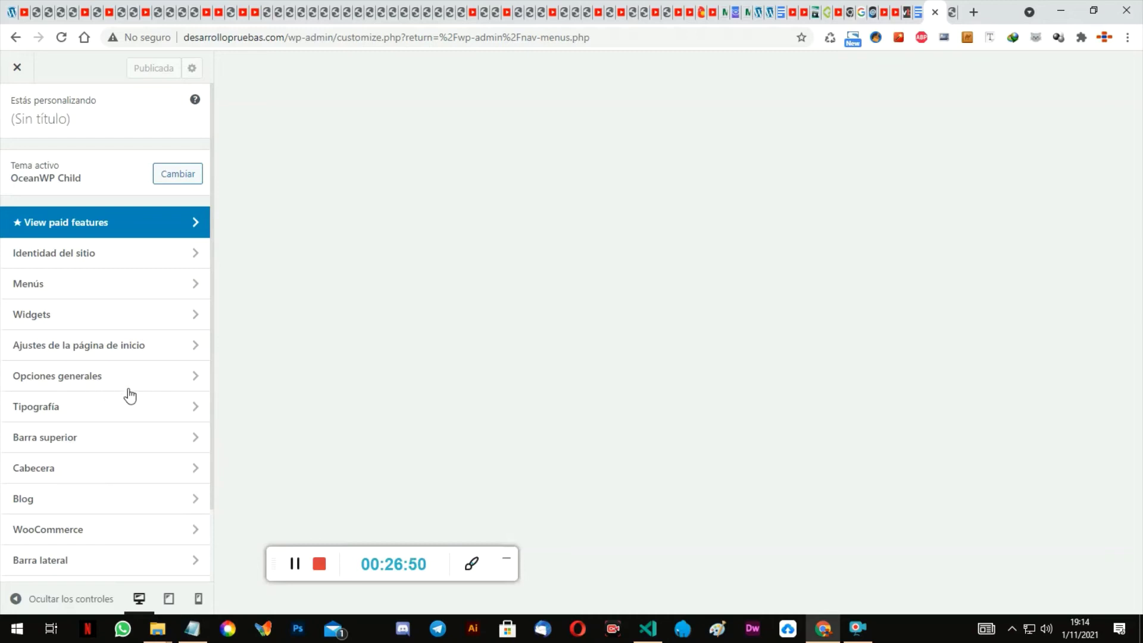
left_click(294, 564)
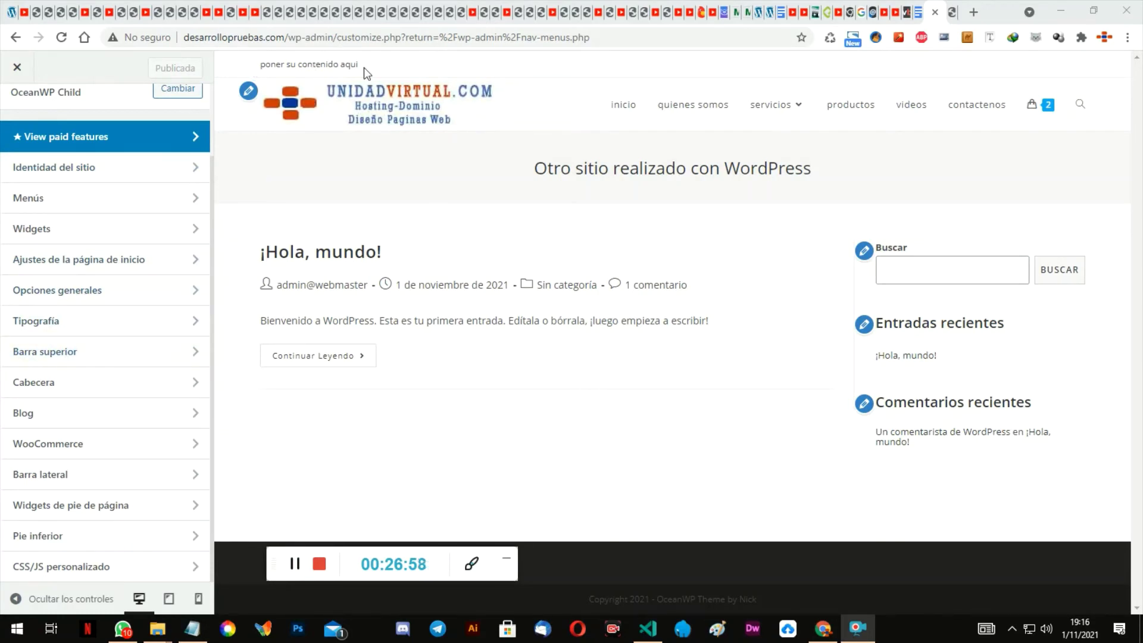
left_click(103, 353)
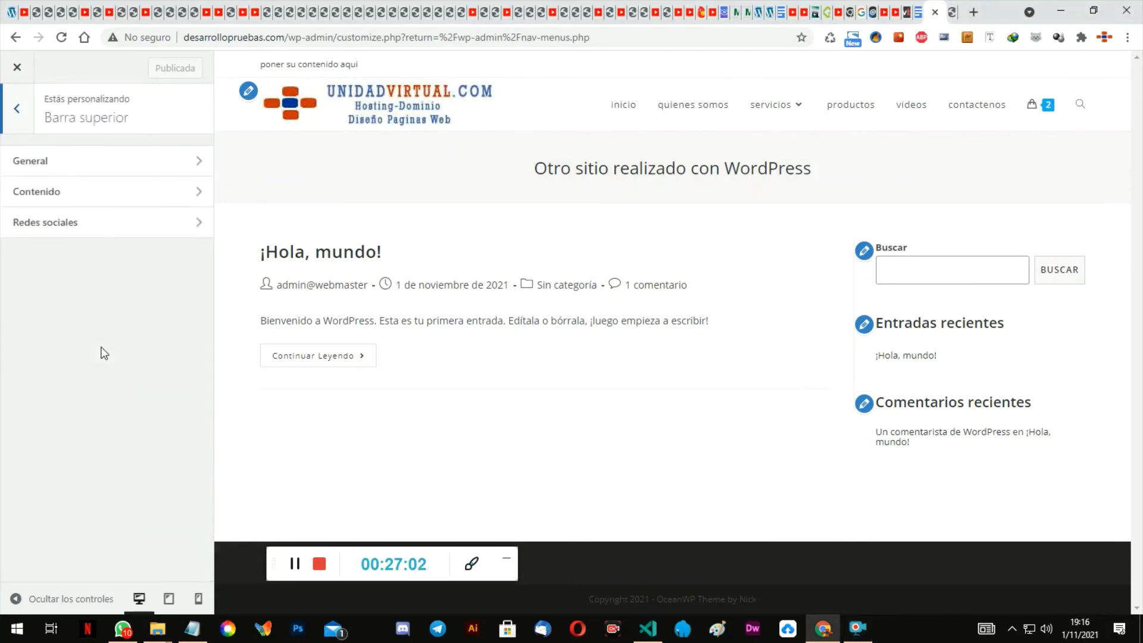
left_click(110, 172)
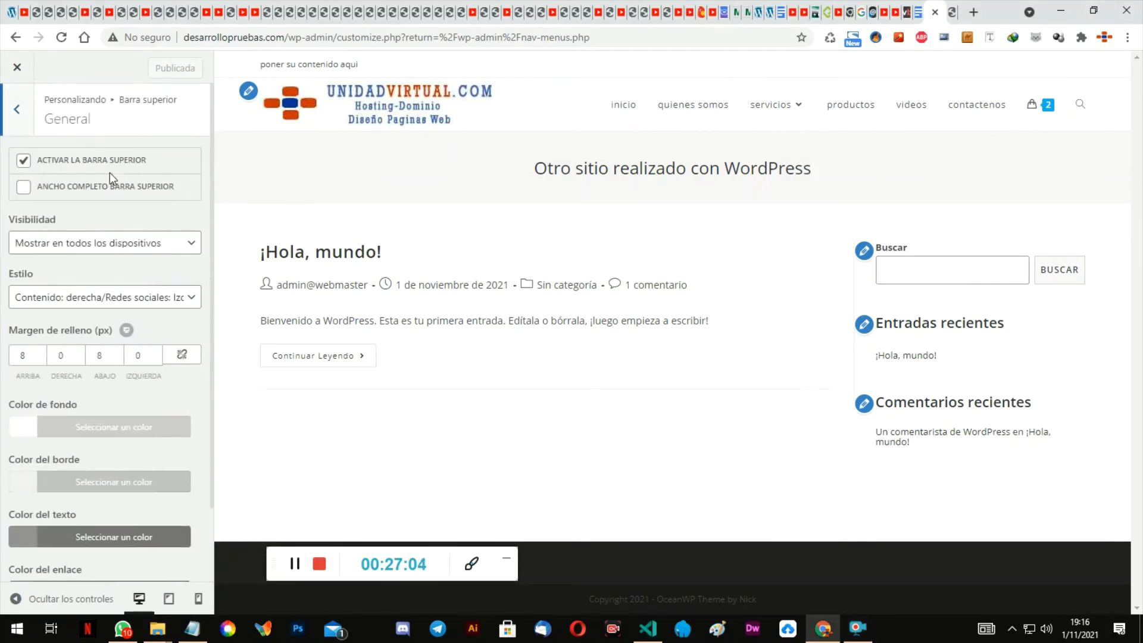
Step: Disable the top bar, publish the change, and check the header on the reloaded public site
left_click(23, 163)
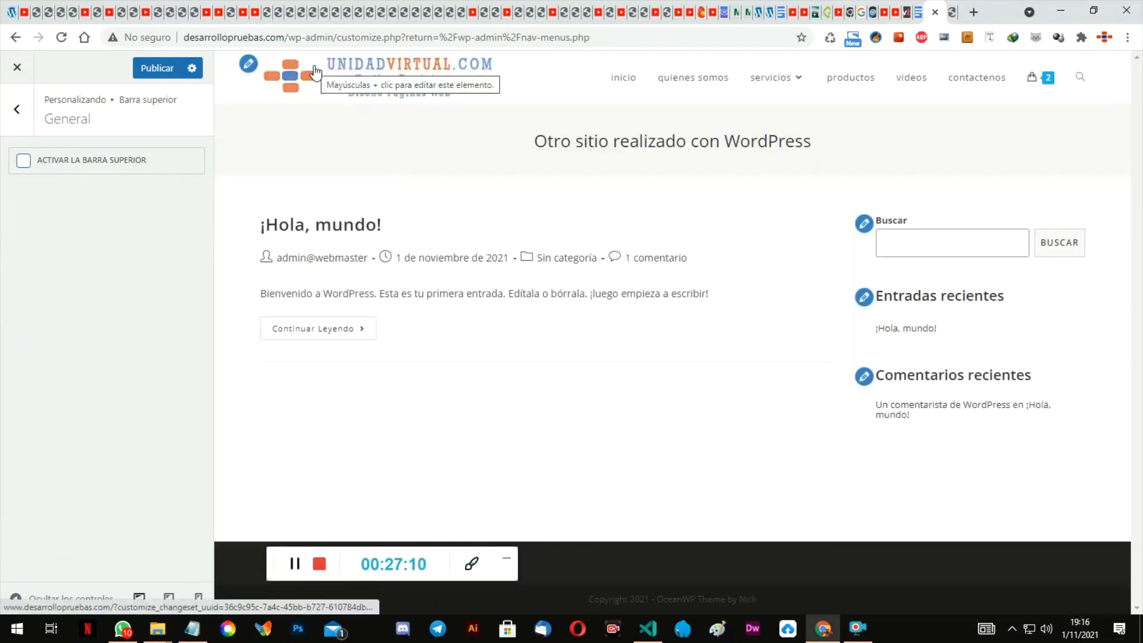
mouse_move(774, 79)
left_click(157, 68)
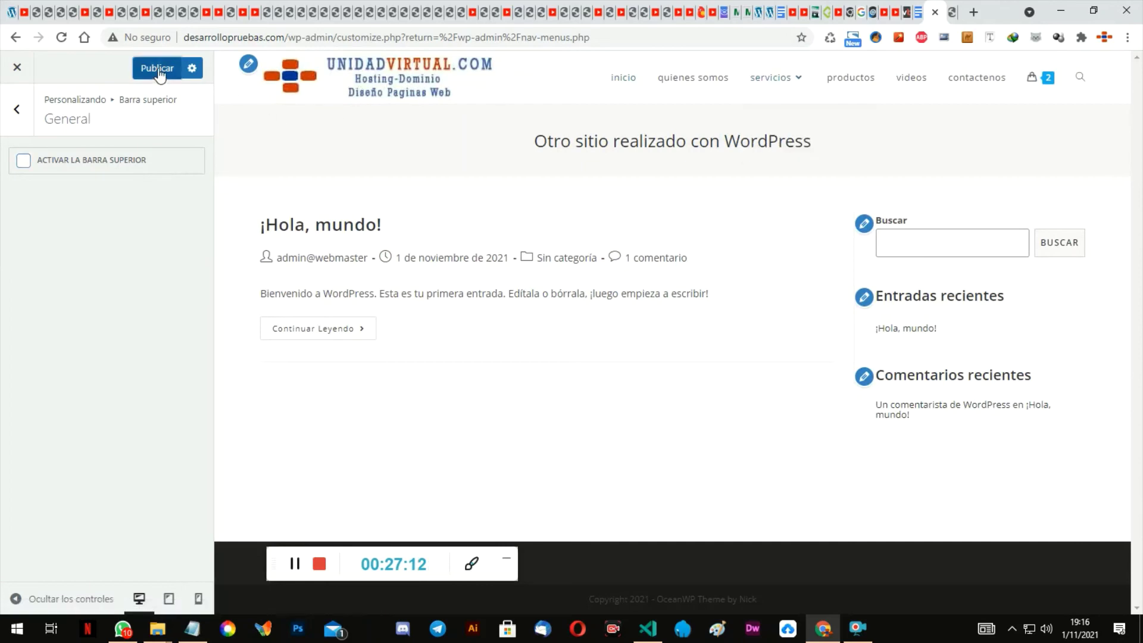
left_click(17, 67)
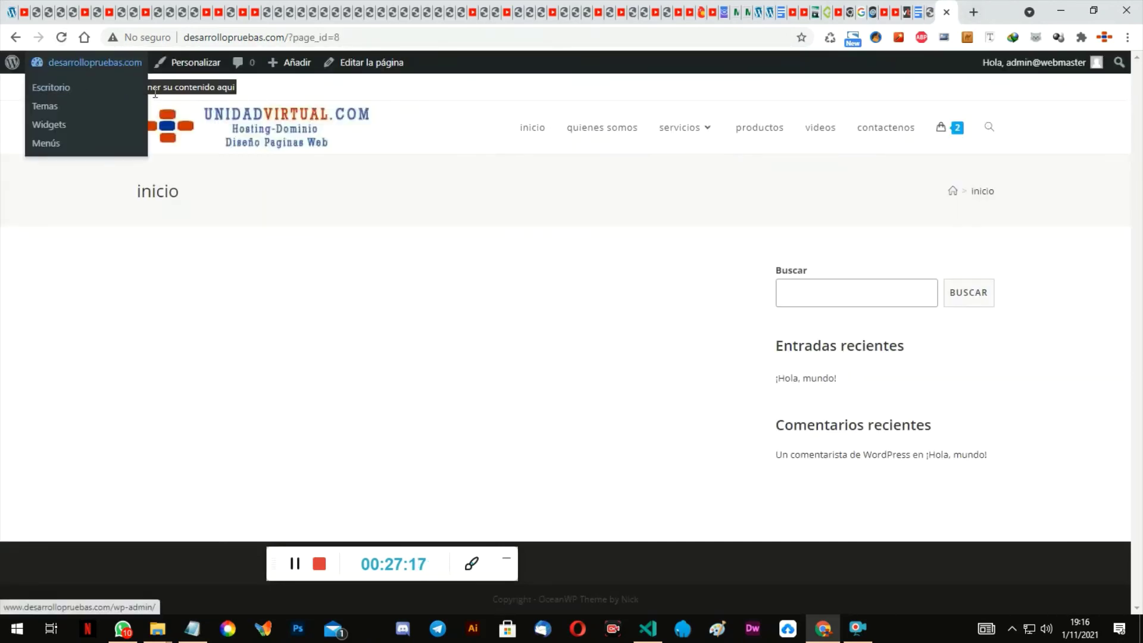
left_click(261, 94)
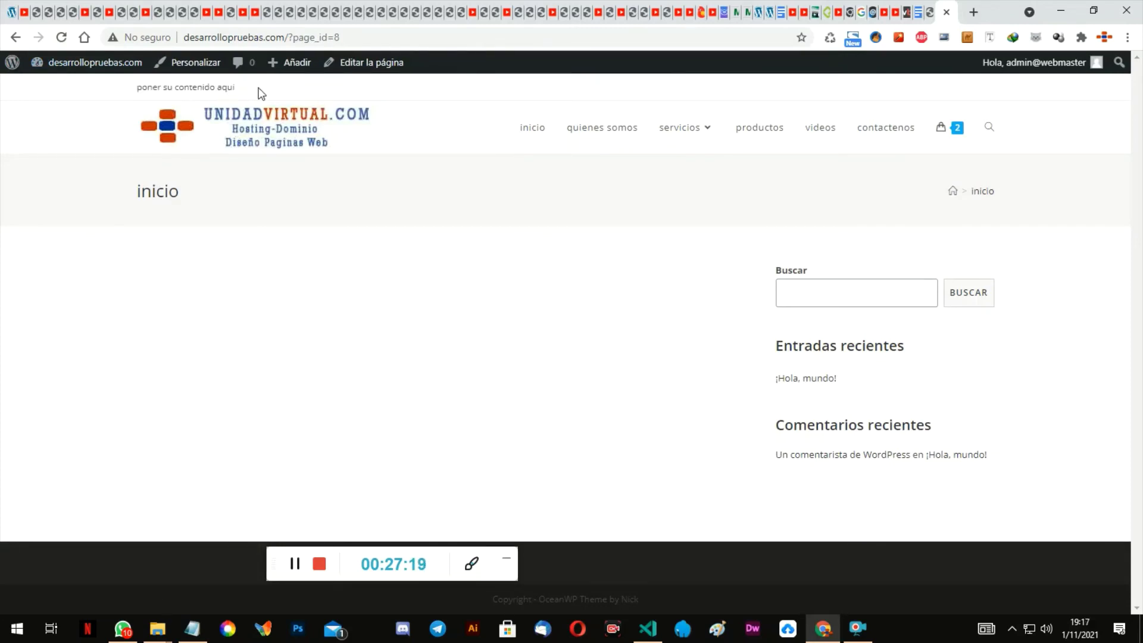
left_click(61, 39)
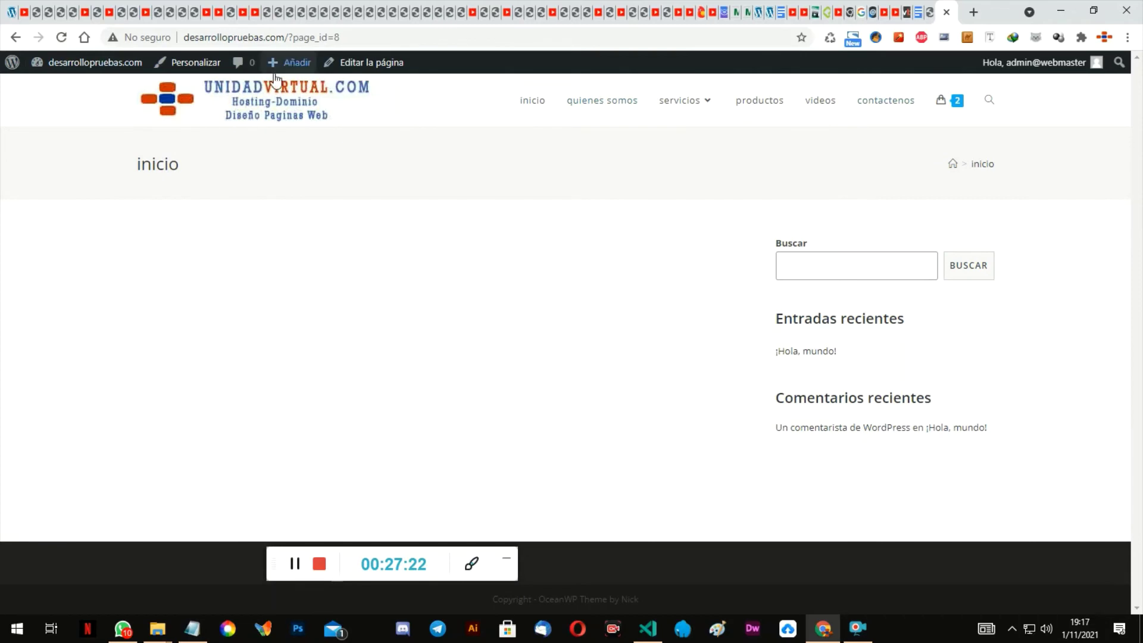
Step: Enable the top bar again in the customizer and publish the change
left_click(931, 12)
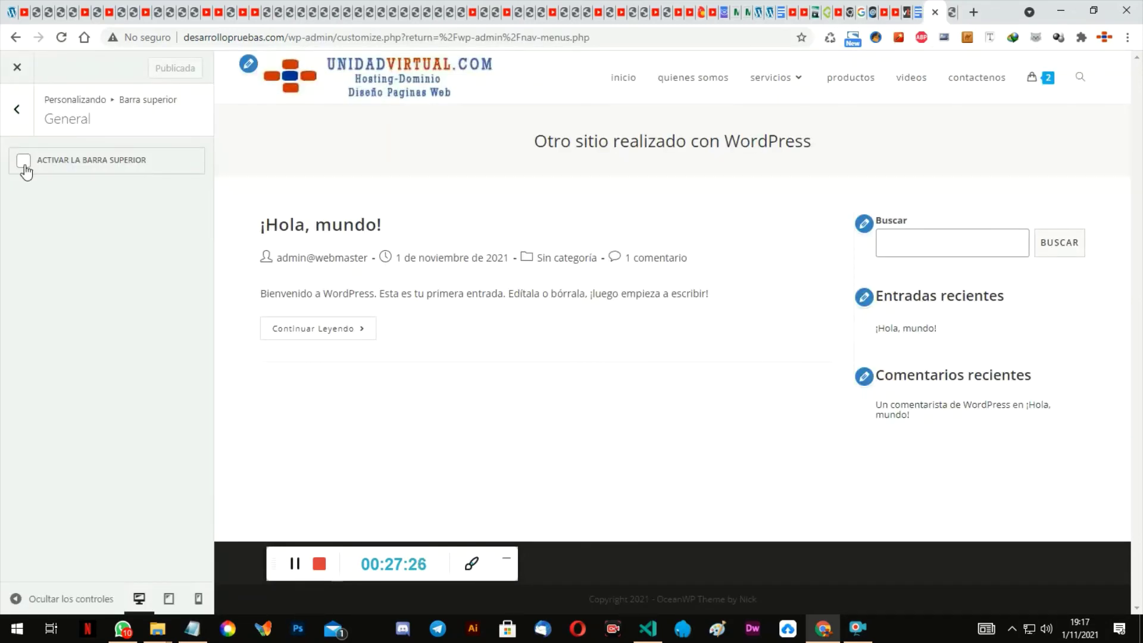
left_click(24, 161)
left_click(158, 67)
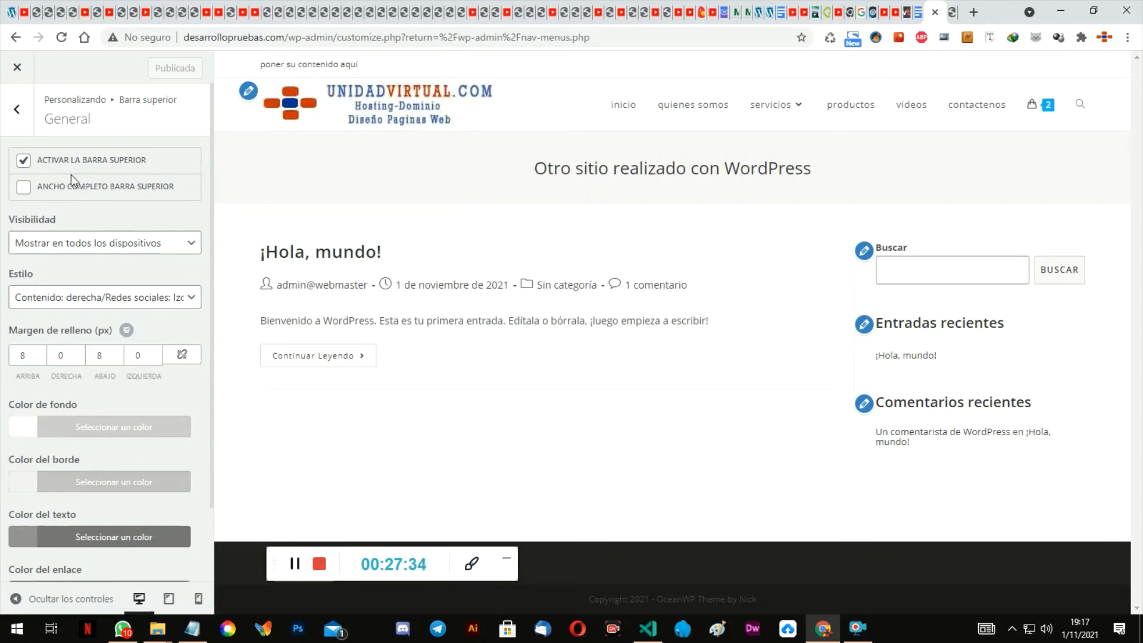
Step: Make the top bar full width, publish the change, and check it on the reloaded public site
left_click(26, 187)
left_click(156, 70)
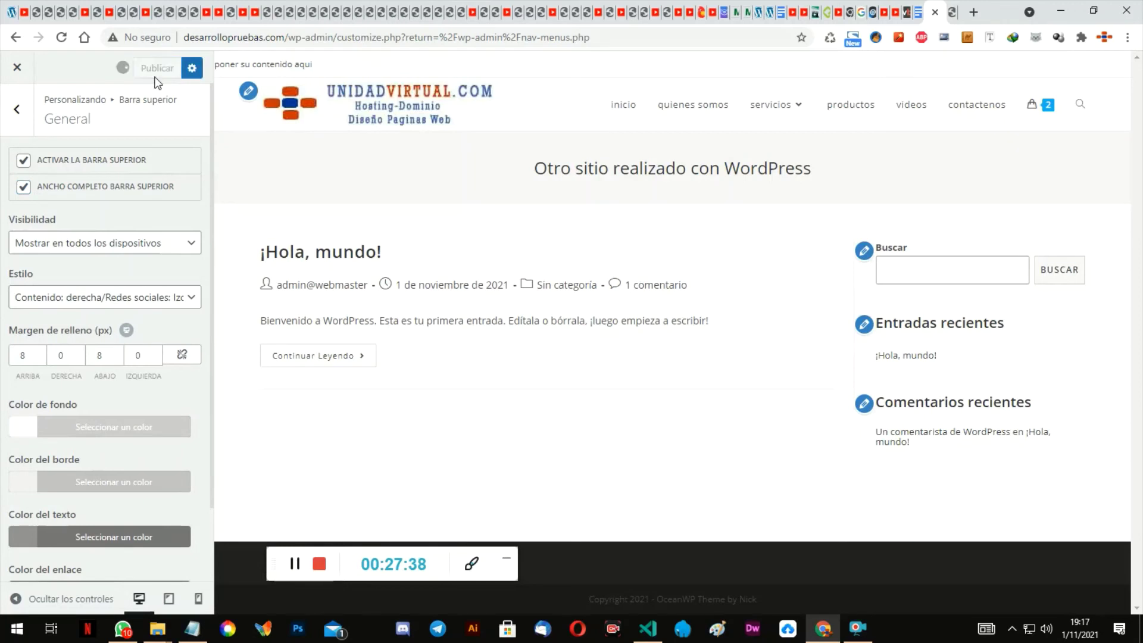
left_click(937, 13)
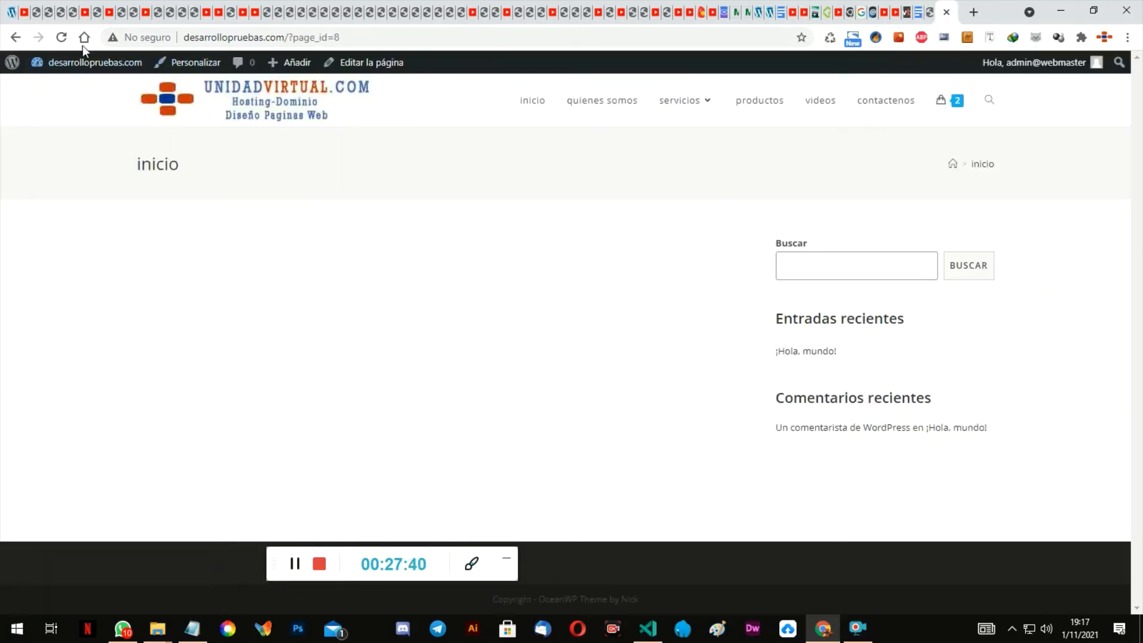
left_click(61, 39)
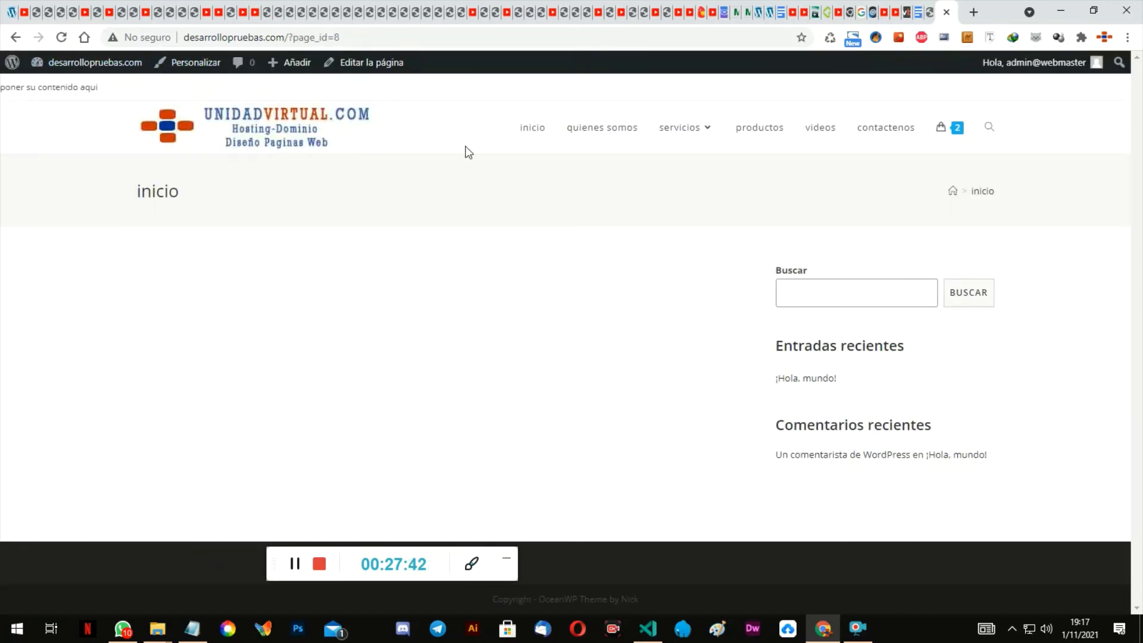
left_click(931, 13)
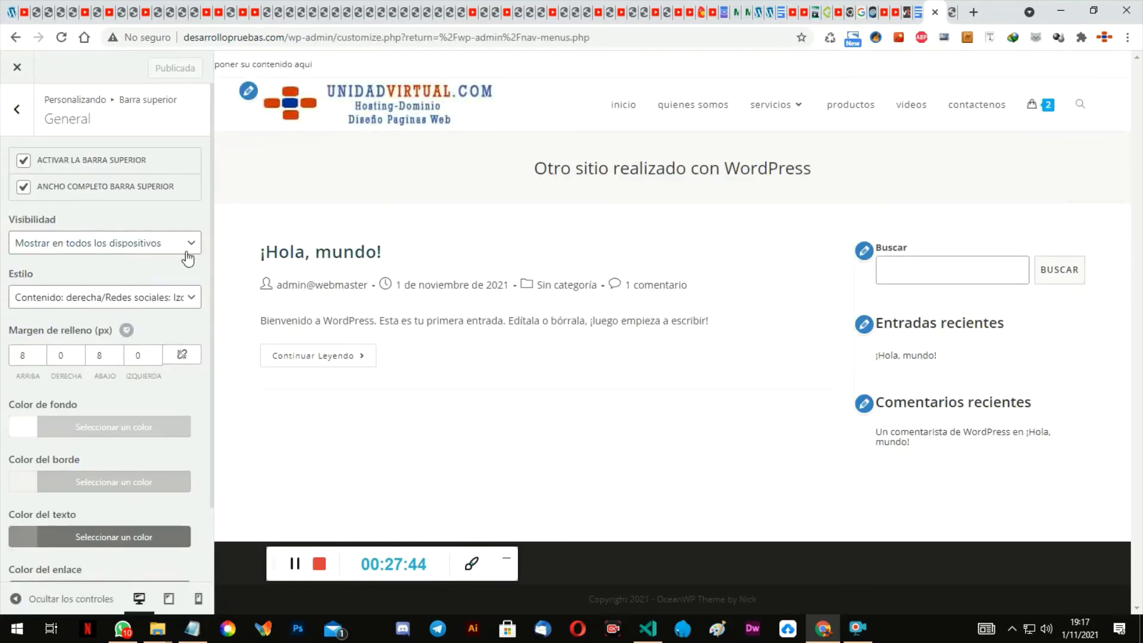
Step: Examine the top bar's Estilo options for arranging content and social networks, keeping "Contenido: derecha/Redes sociales: Izquierda"
scroll(157, 233, "down", 1)
scroll(158, 233, "down", 1)
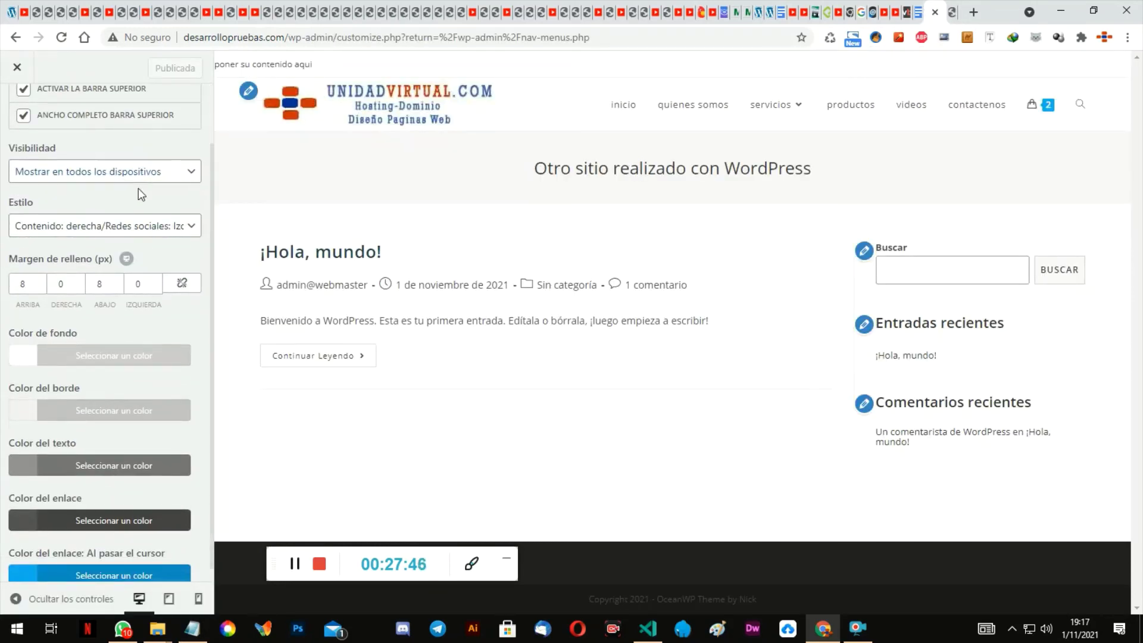
left_click(95, 229)
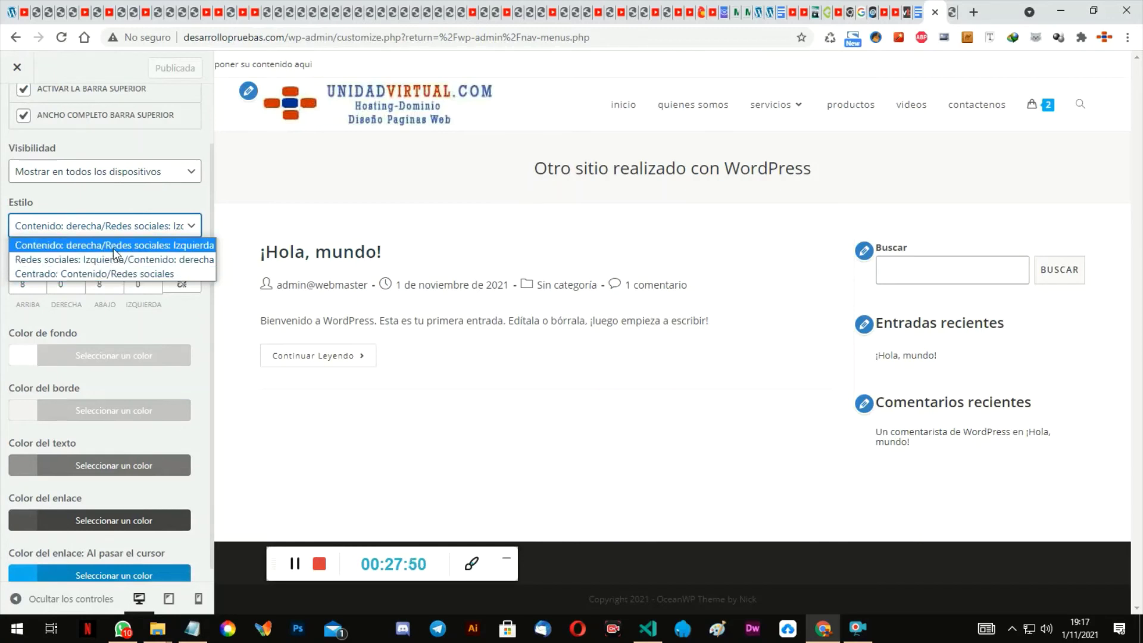
left_click(114, 247)
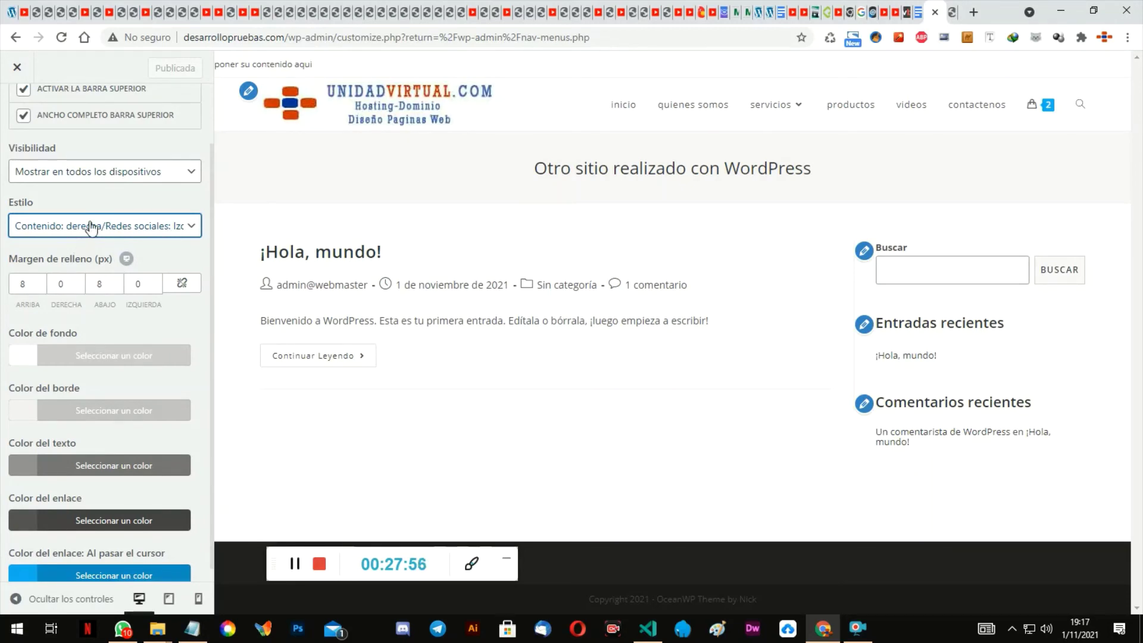
scroll(95, 227, "down", 1)
scroll(95, 229, "up", 3)
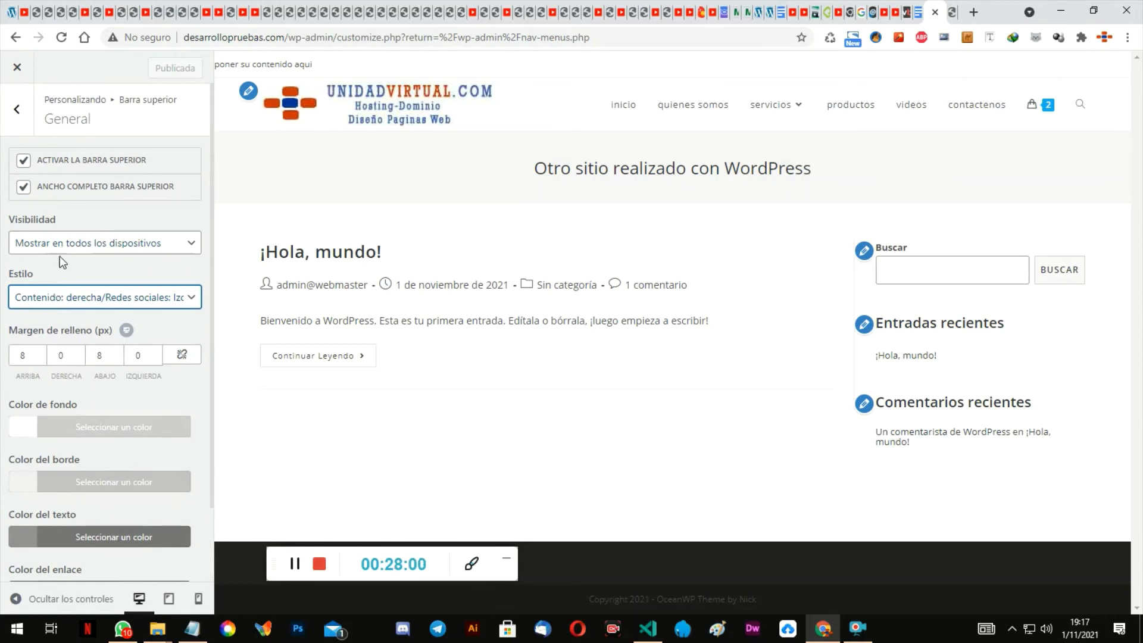
left_click(67, 297)
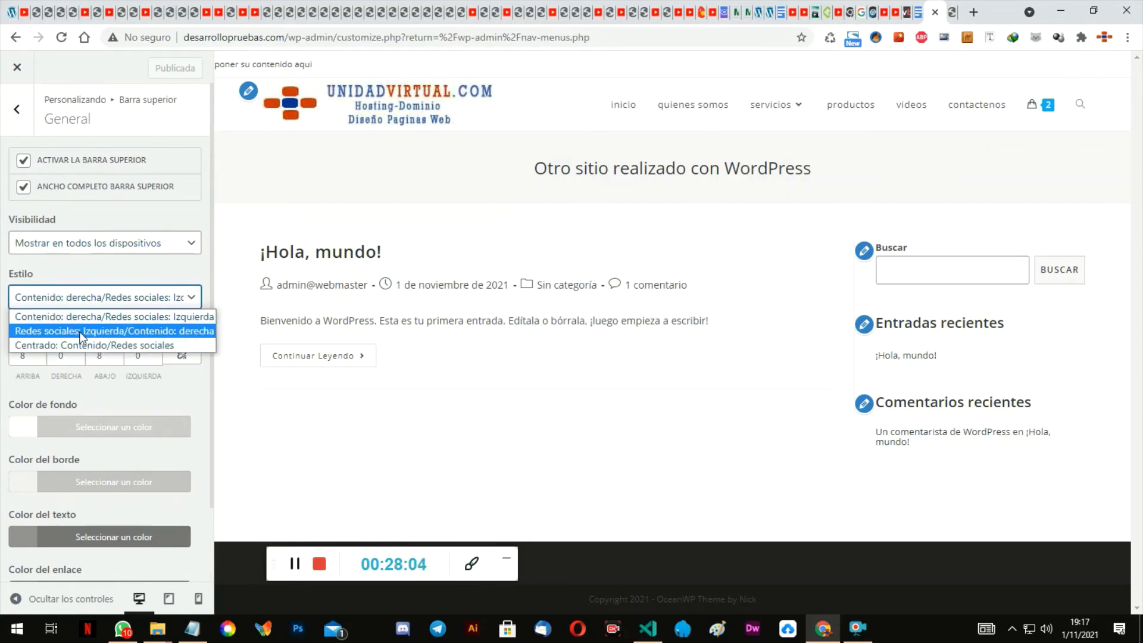
left_click(63, 119)
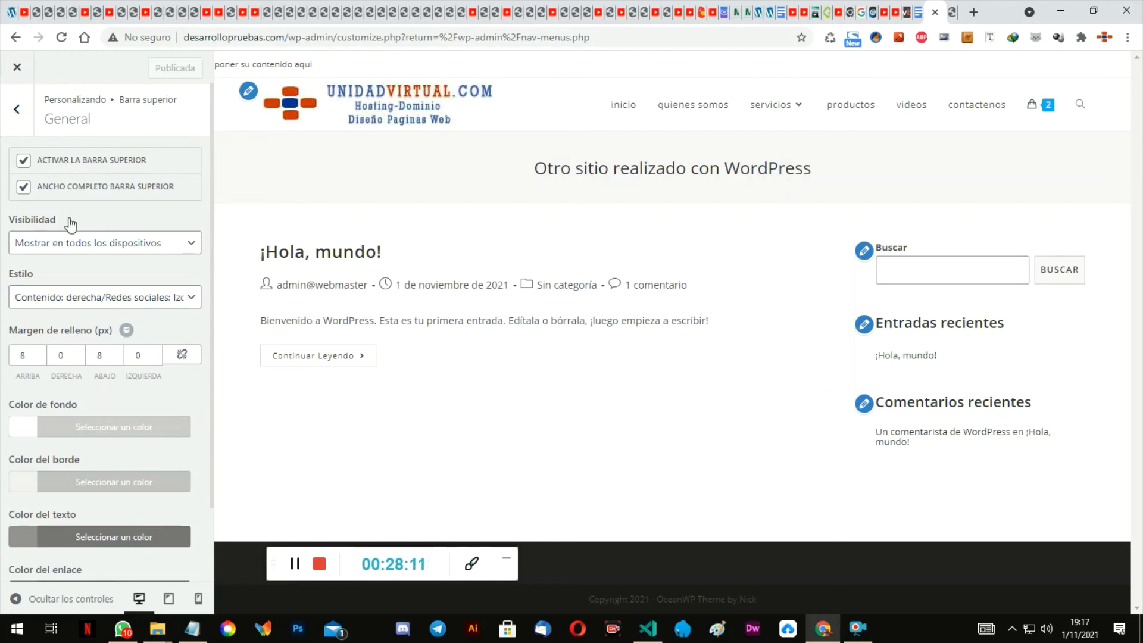
left_click(84, 297)
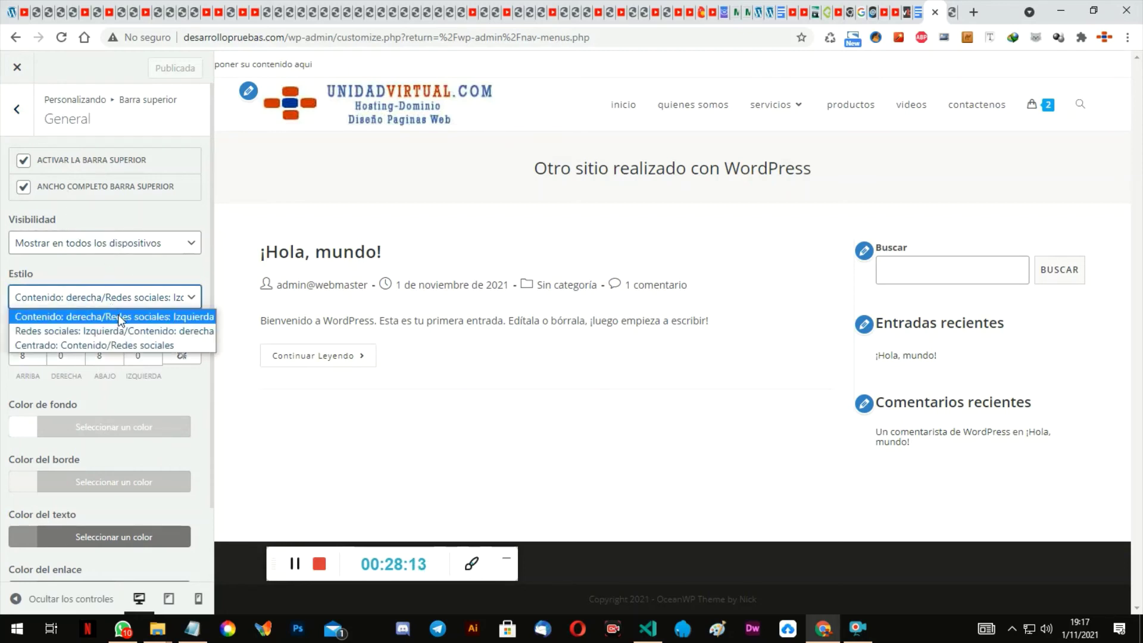
Step: Open the top bar's Contenido settings and copy the WhatsApp link HTML from the Notepad notes
left_click(17, 109)
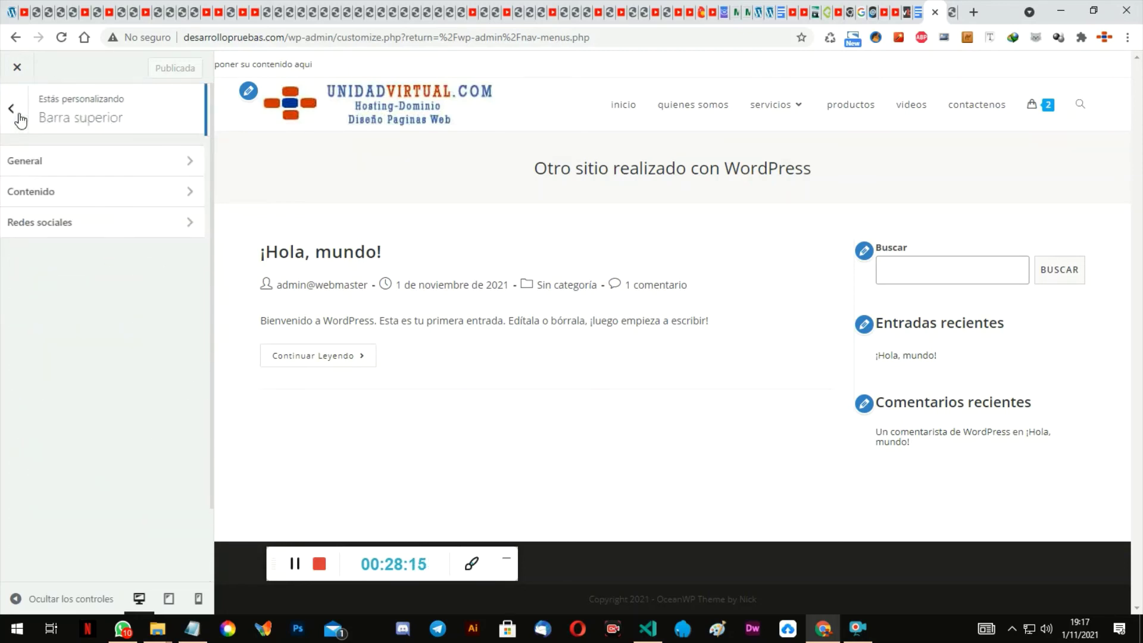
left_click(72, 194)
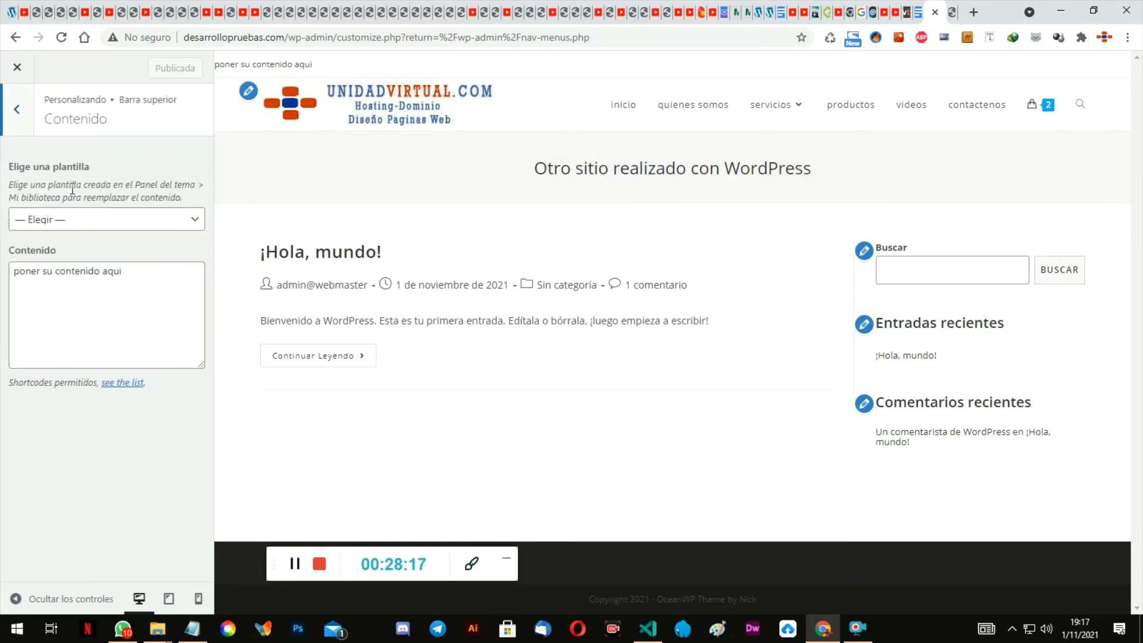
triple_click(64, 279)
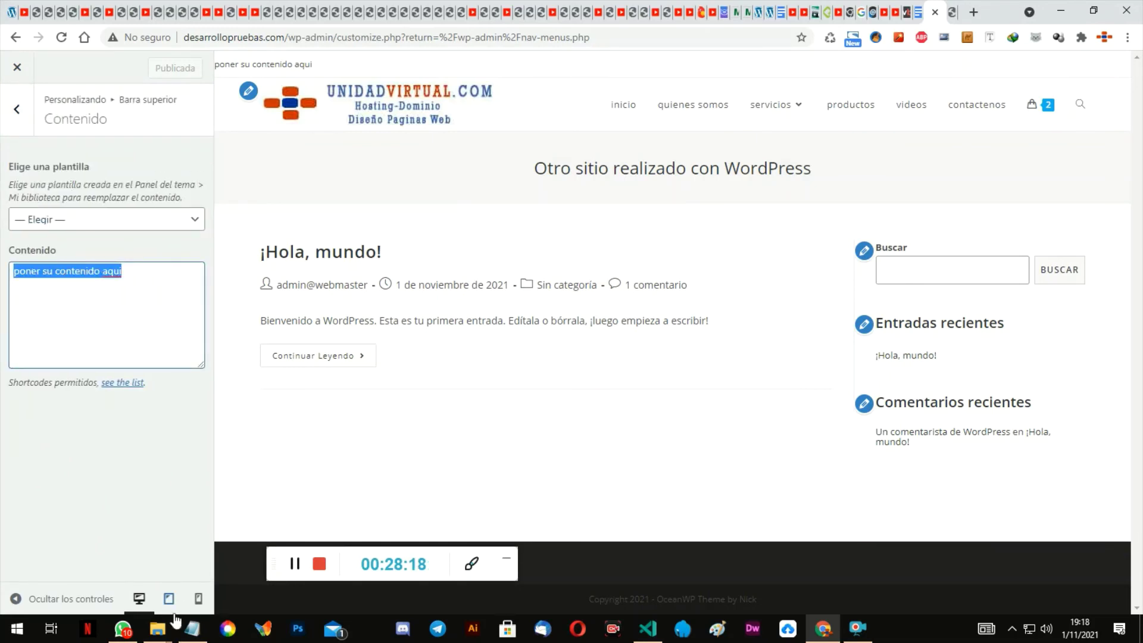
left_click(191, 627)
left_click_drag(318, 268, 248, 212)
key("ctrl+c")
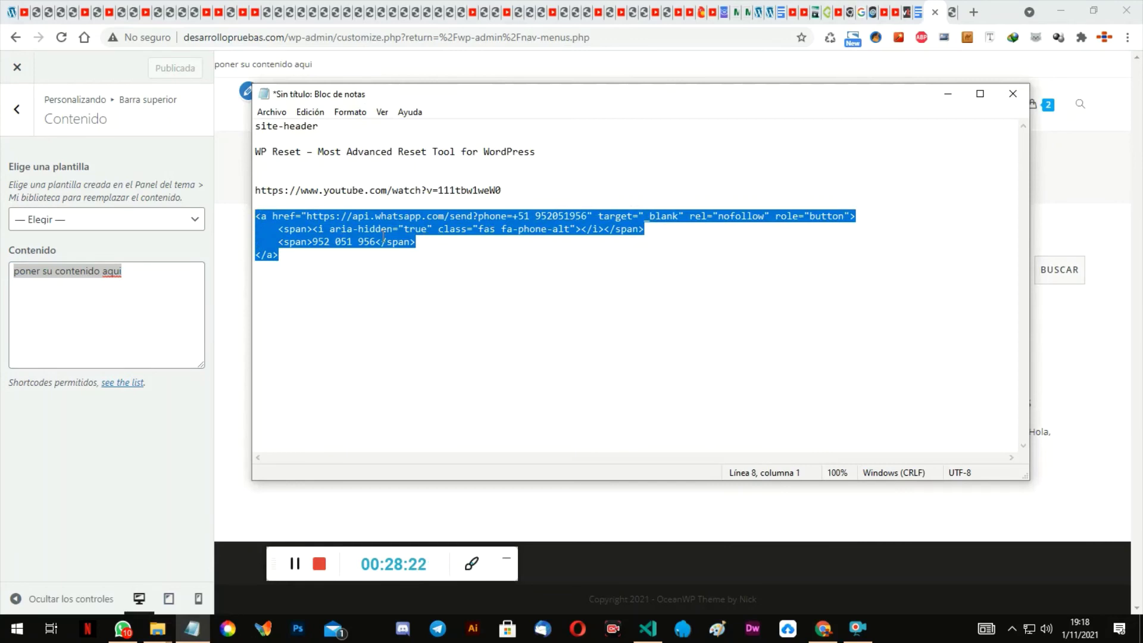
right_click(382, 236)
left_click(434, 277)
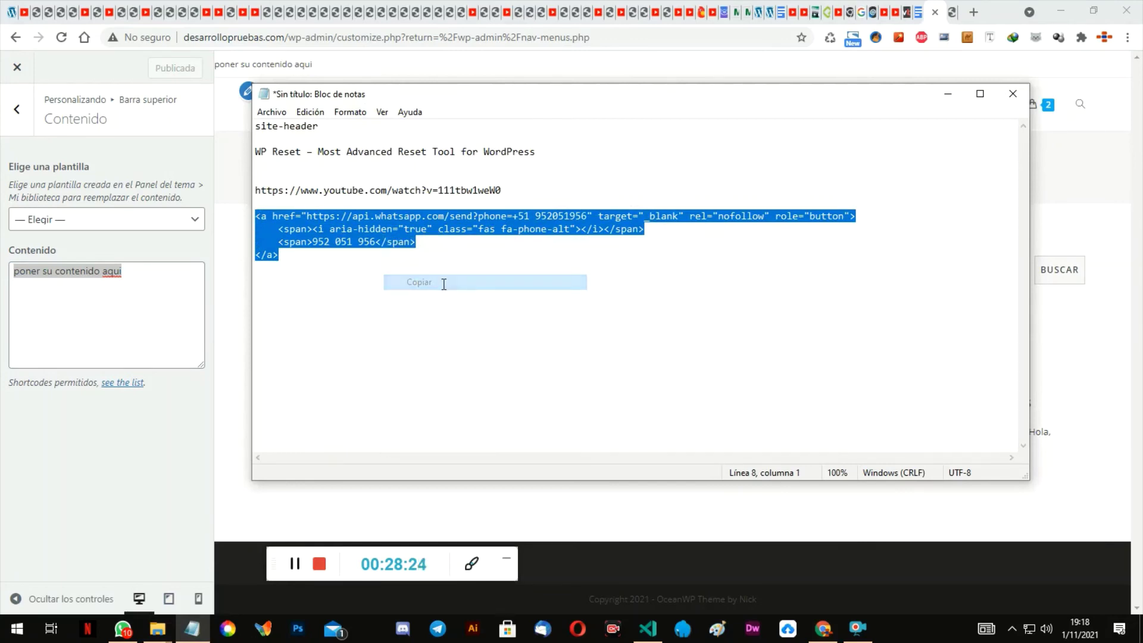
Step: Replace the top bar's placeholder content with the copied WhatsApp link code and publish the change
left_click(147, 285)
key("ctrl+a")
right_click(147, 285)
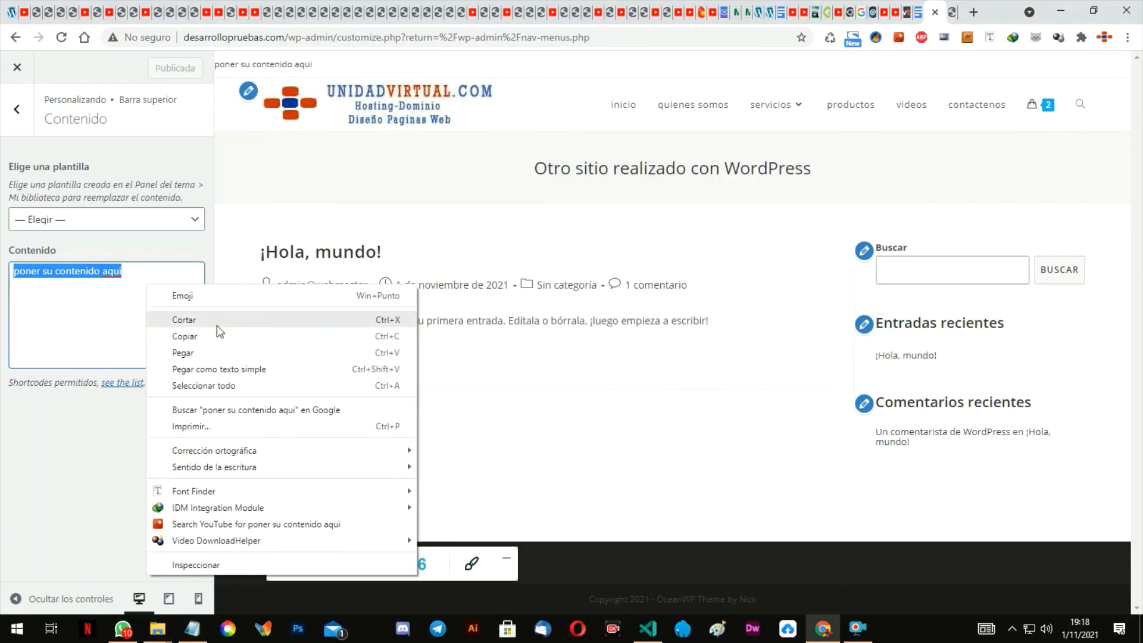
left_click(235, 351)
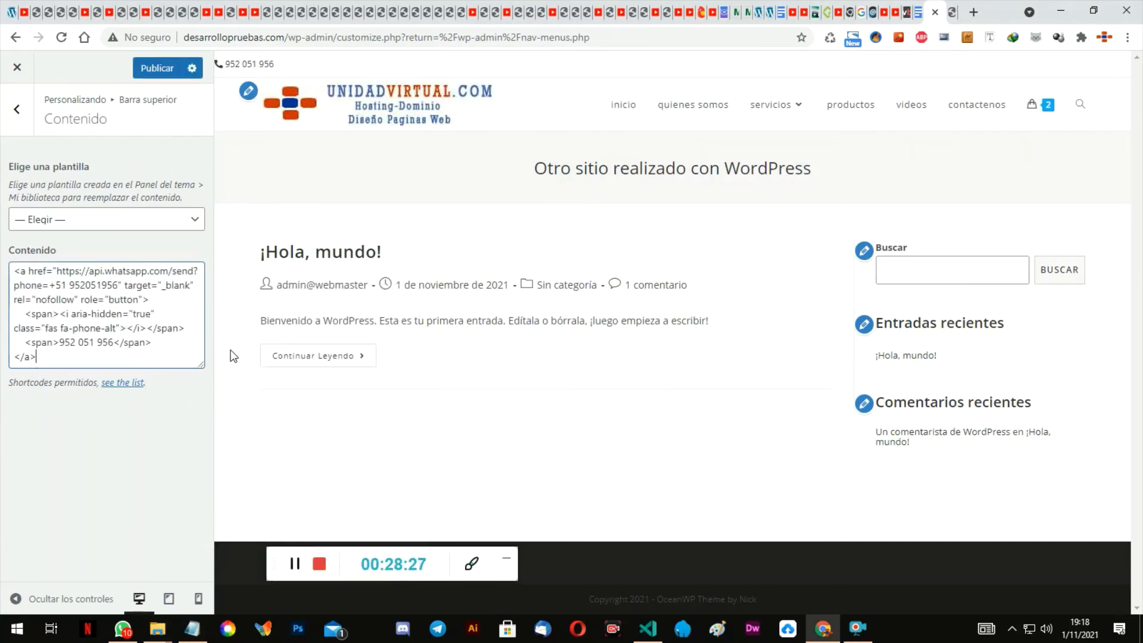
left_click(167, 72)
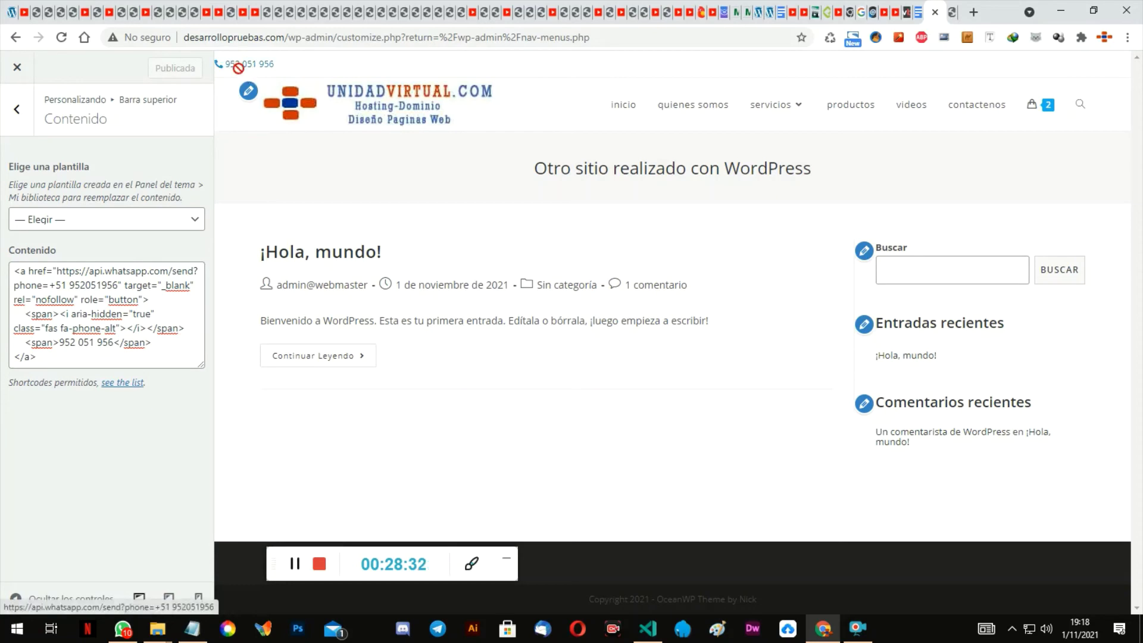
Step: Reload the public site to check the WhatsApp phone link in the top bar, and return to the customizer
left_click(952, 12)
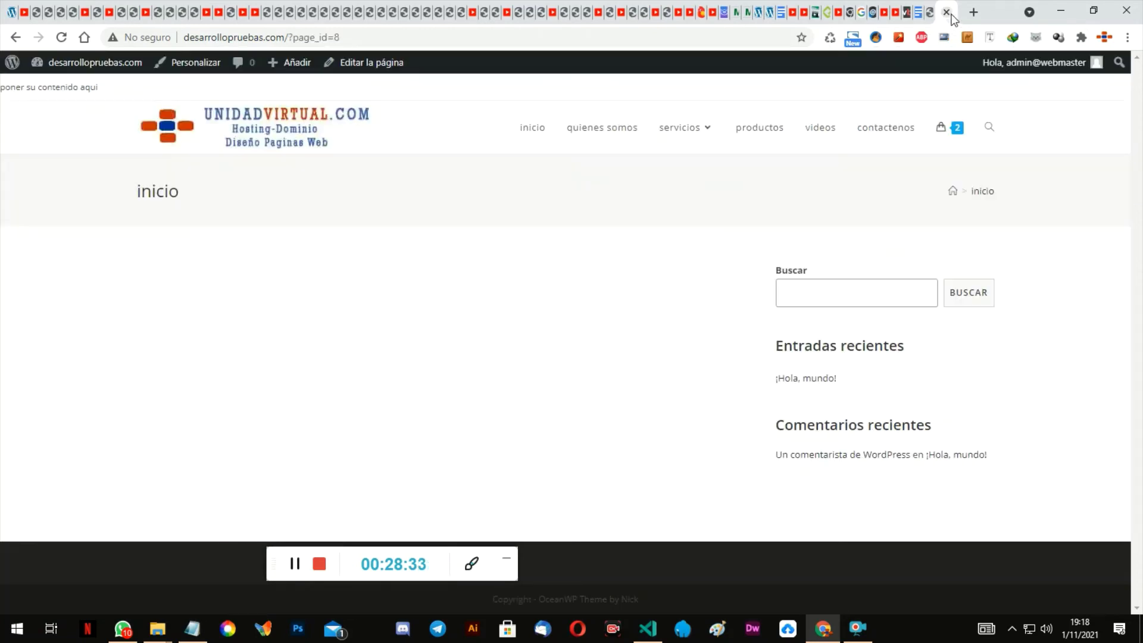
left_click(61, 37)
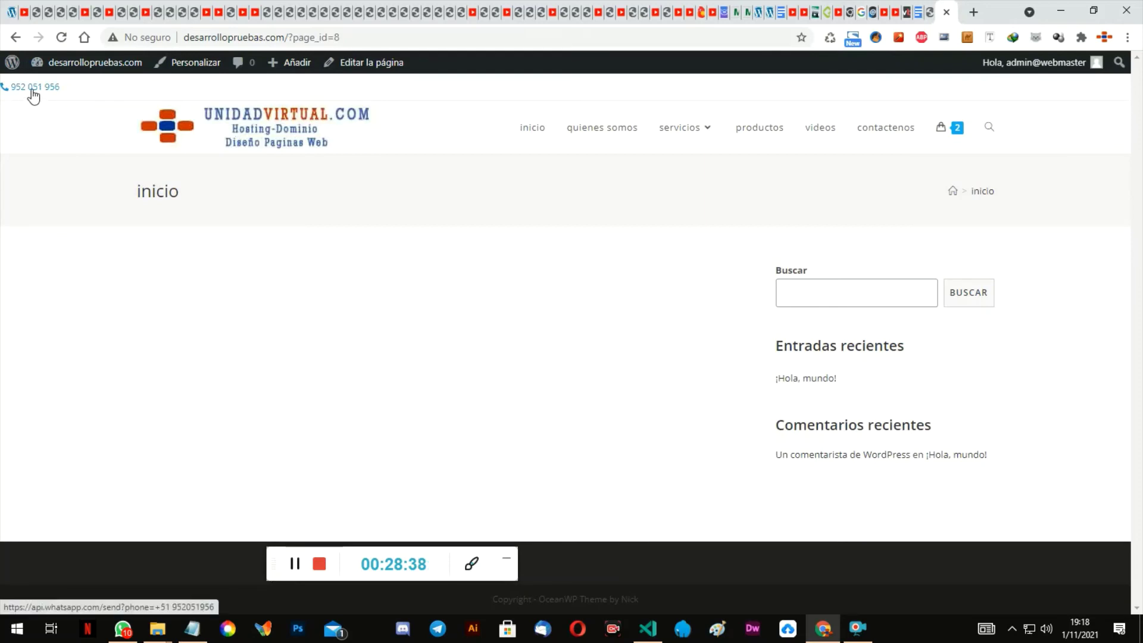
left_click(932, 10)
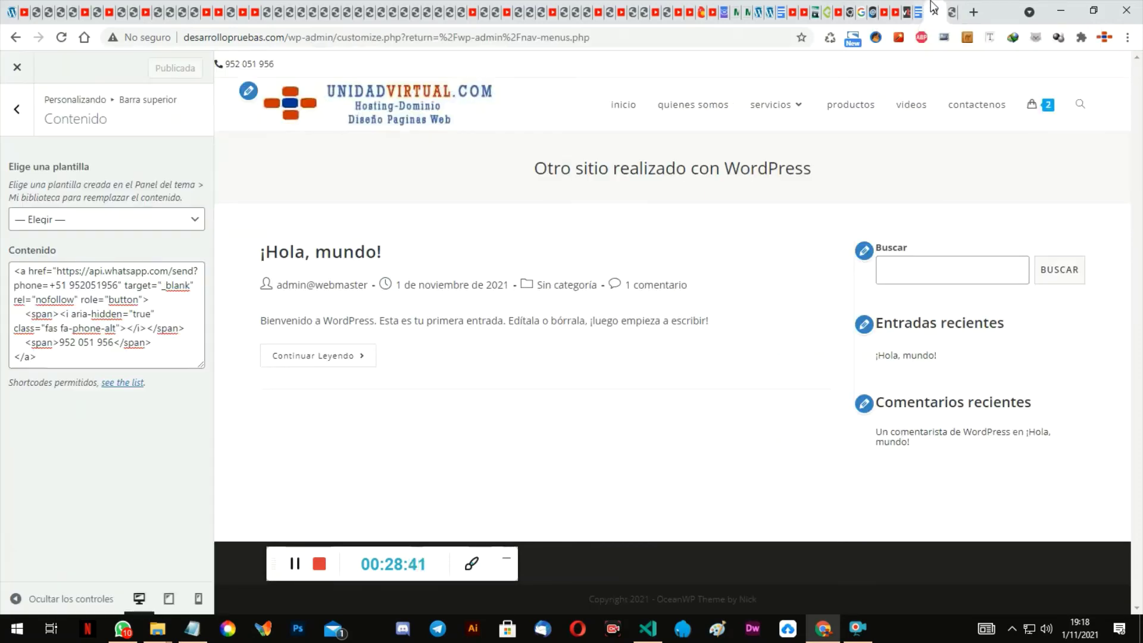
Step: Open the top bar's Redes sociales settings and review the template and link target options, keeping Nueva ventana
left_click(15, 128)
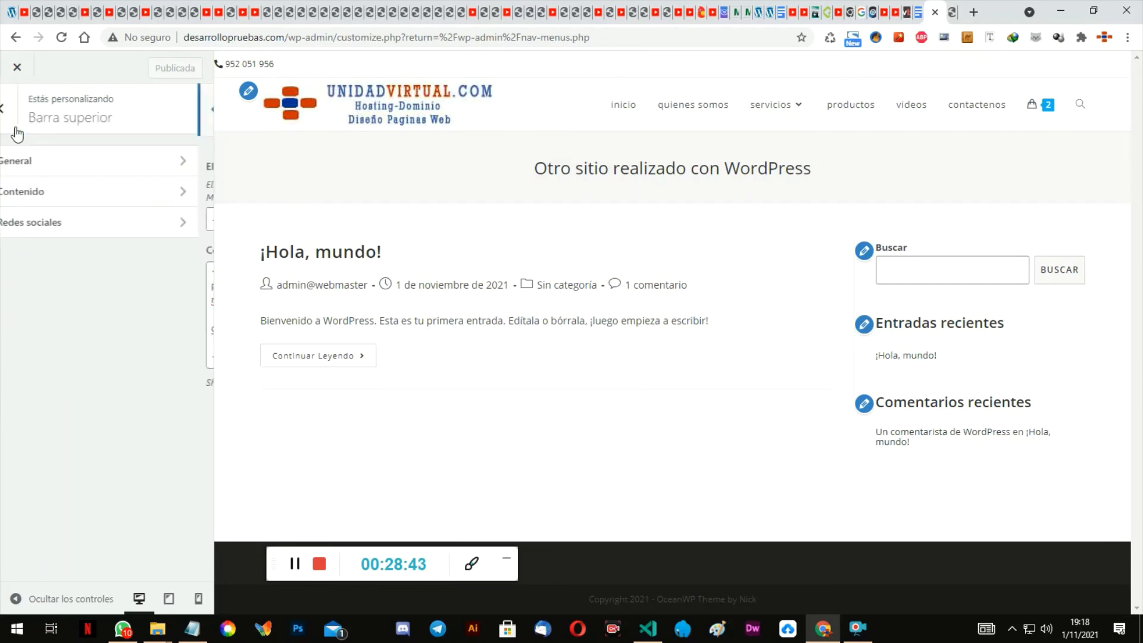
left_click(72, 230)
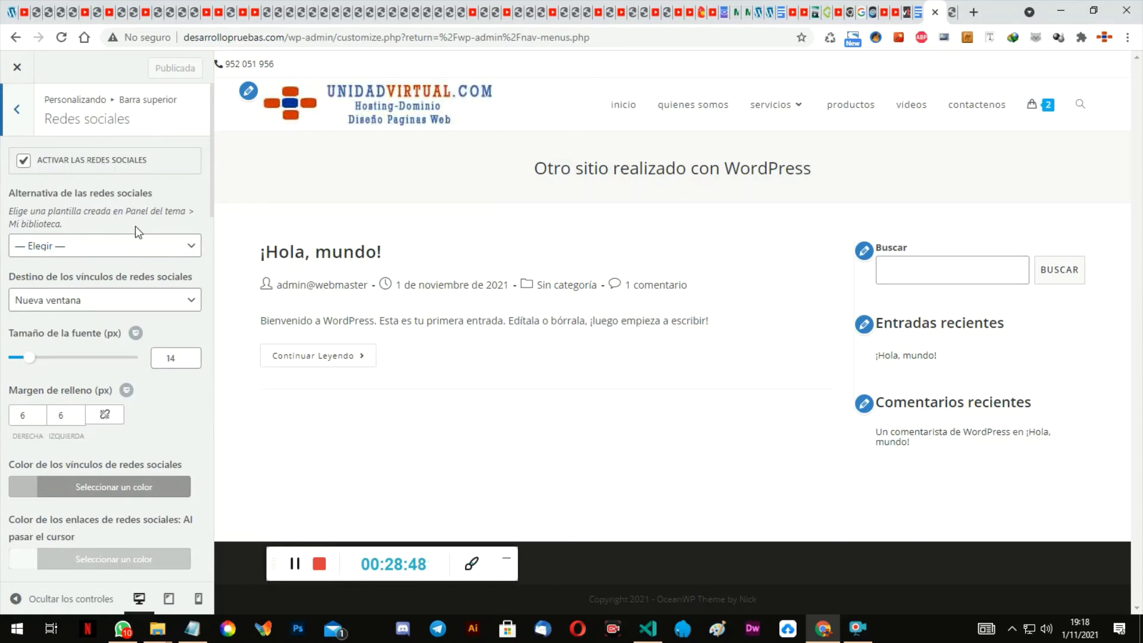
left_click(94, 247)
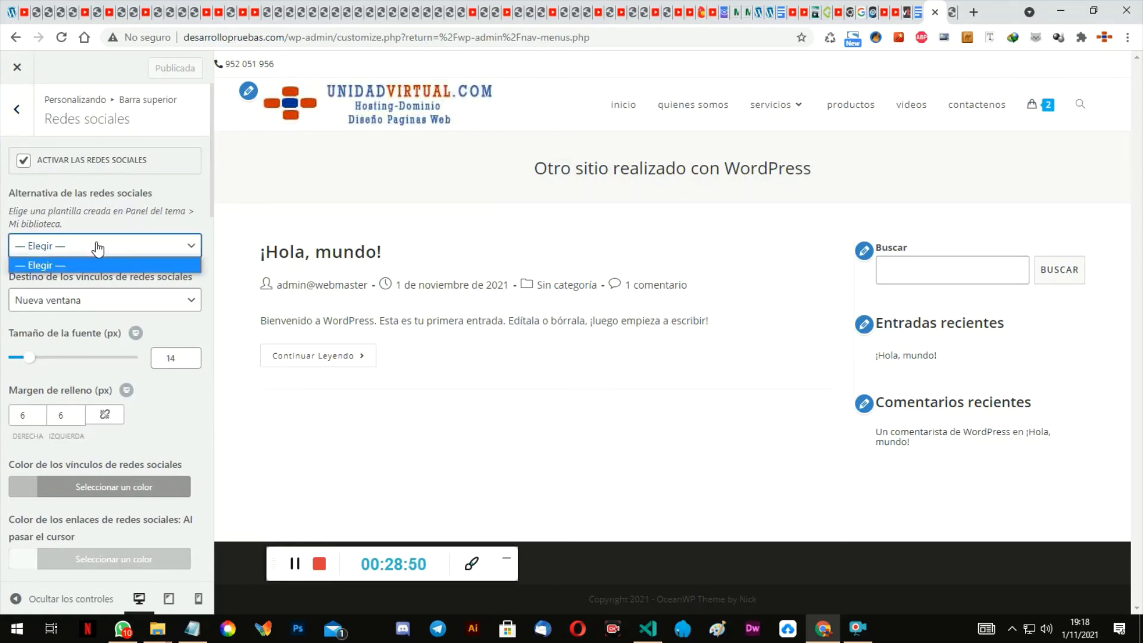
left_click(97, 262)
scroll(100, 295, "down", 3)
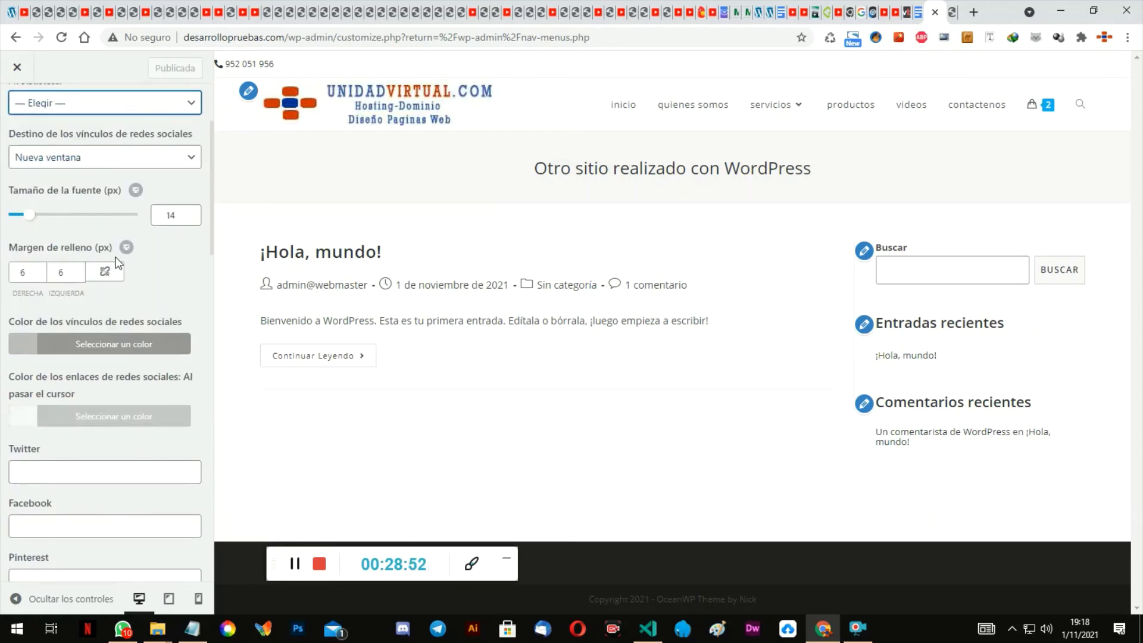
scroll(149, 258, "up", 3)
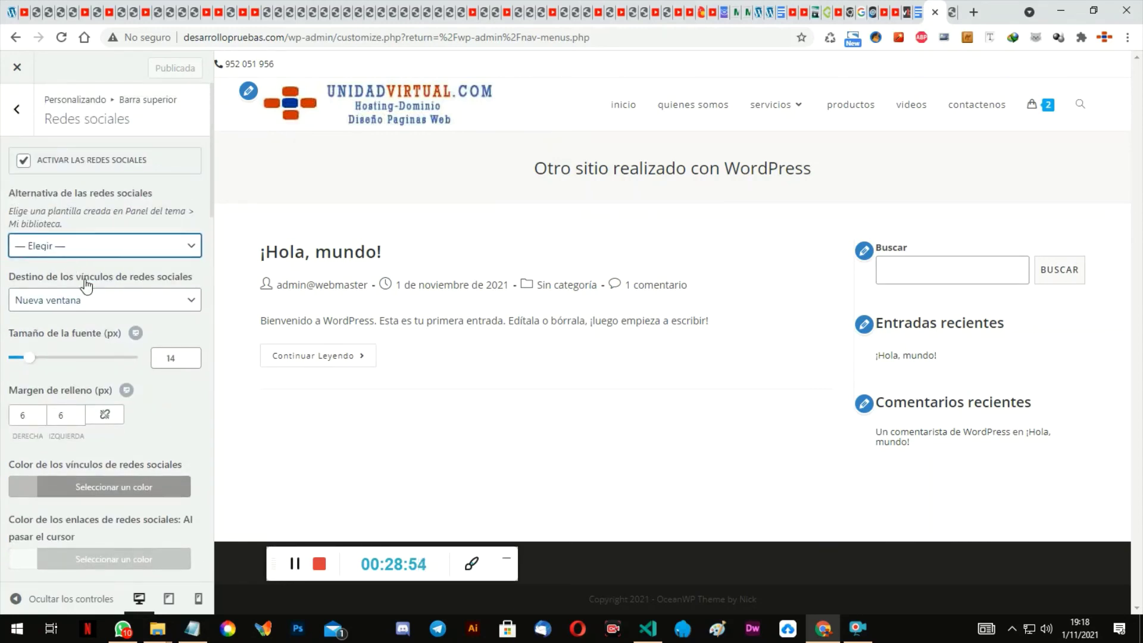
left_click(64, 304)
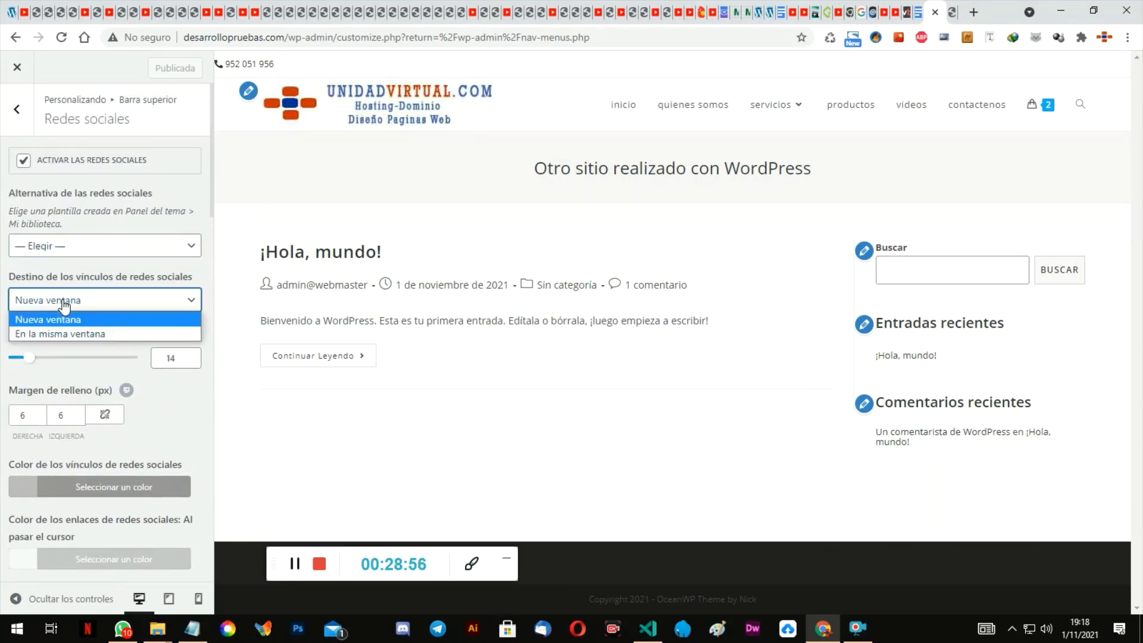
left_click(64, 302)
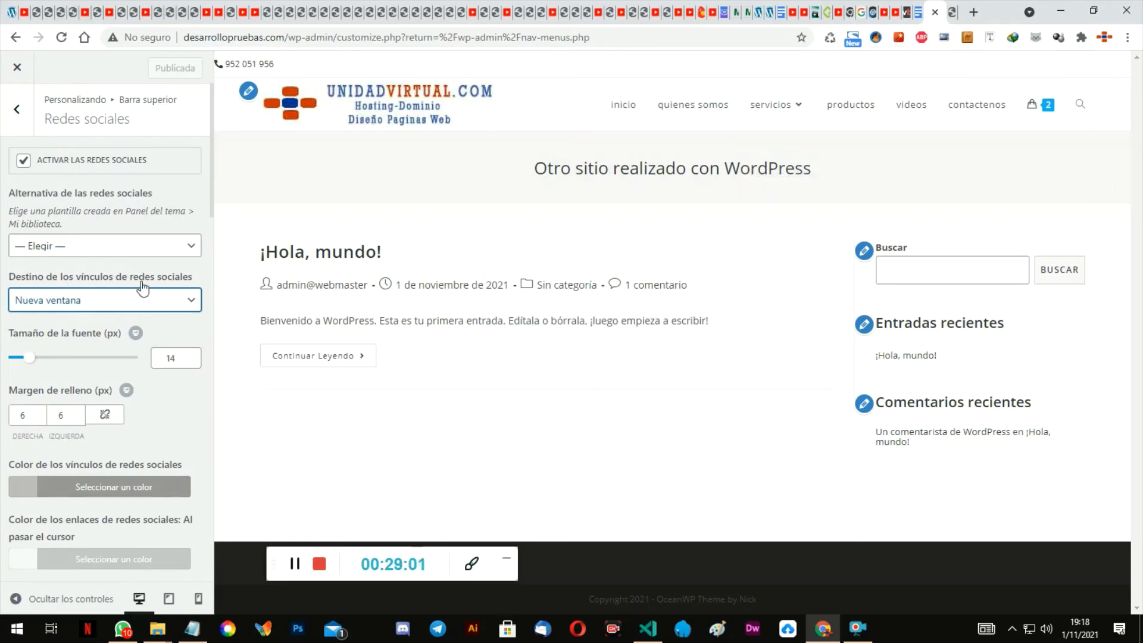
Step: Enter # as the placeholder link for both the Twitter and Facebook social profiles
scroll(173, 388, "down", 5)
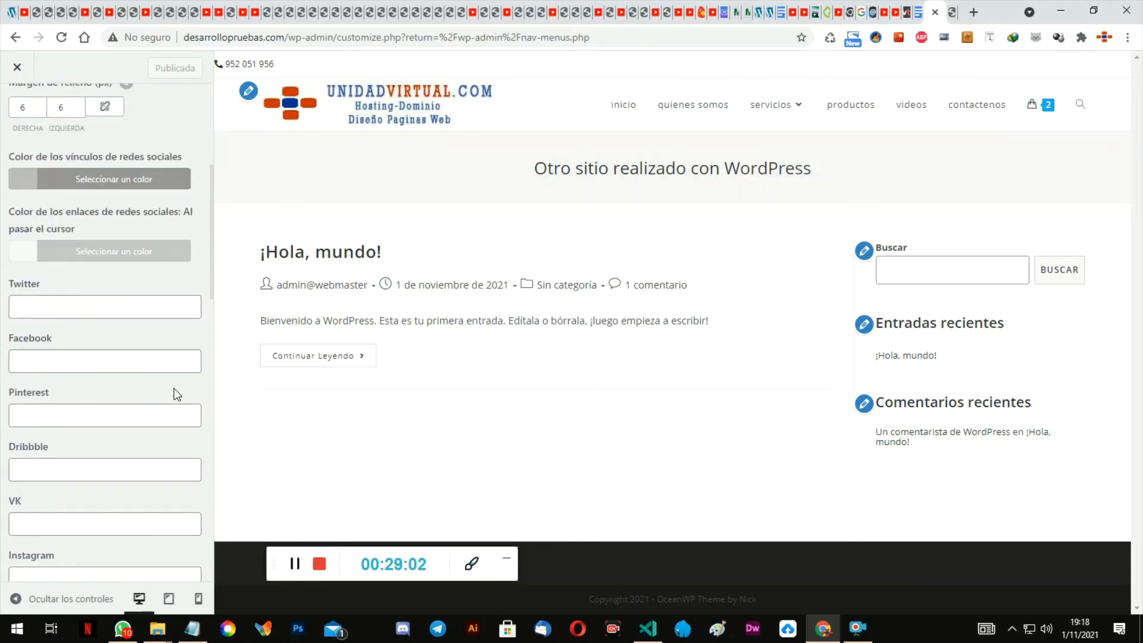
scroll(174, 388, "down", 1)
left_click(54, 260)
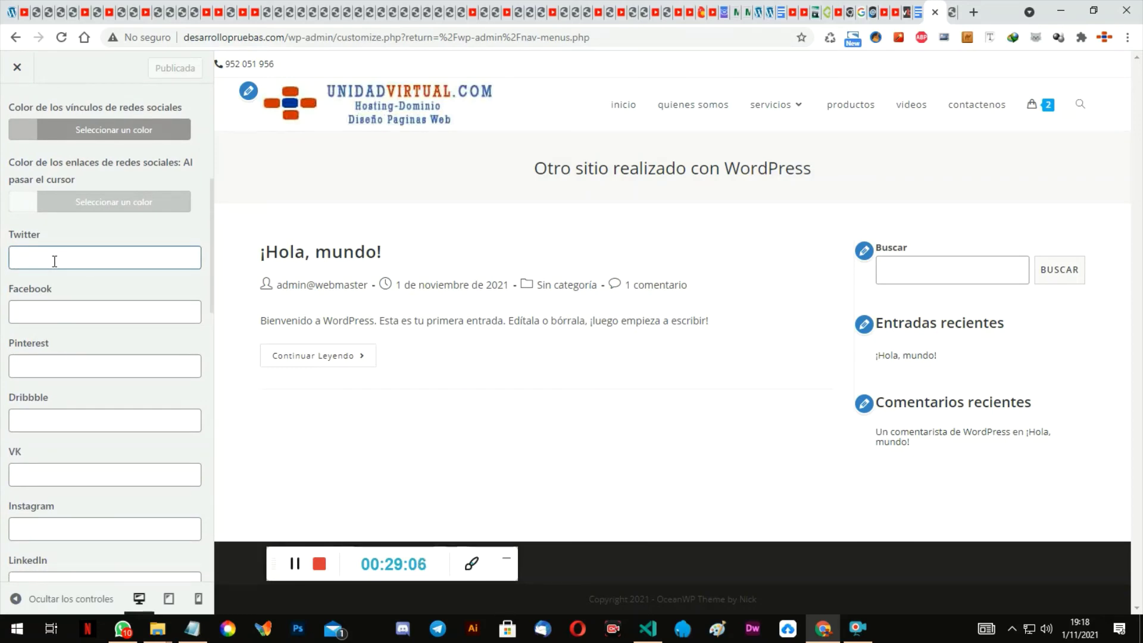
type("#")
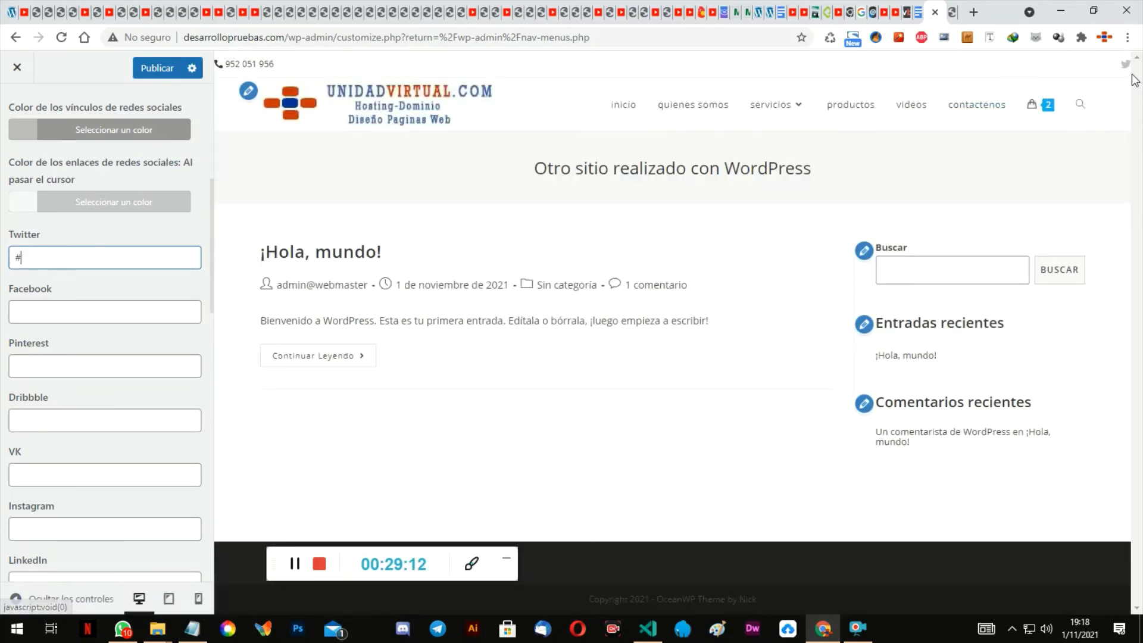
left_click(72, 304)
type("#")
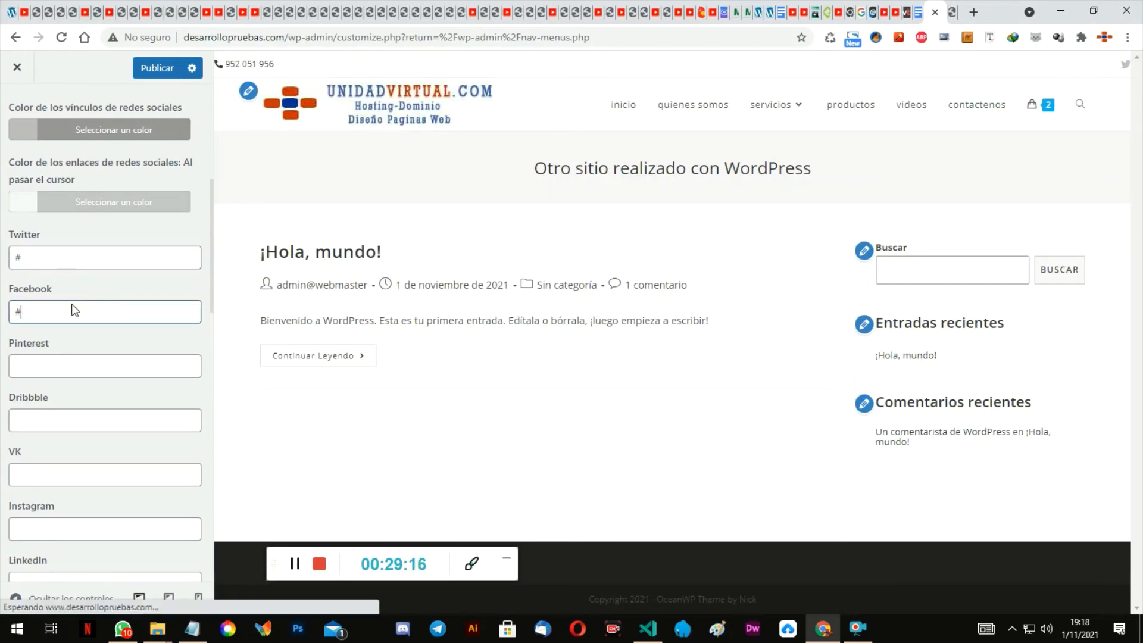
Step: Enter # as the YouTube profile link and publish the social network changes
scroll(179, 408, "down", 7)
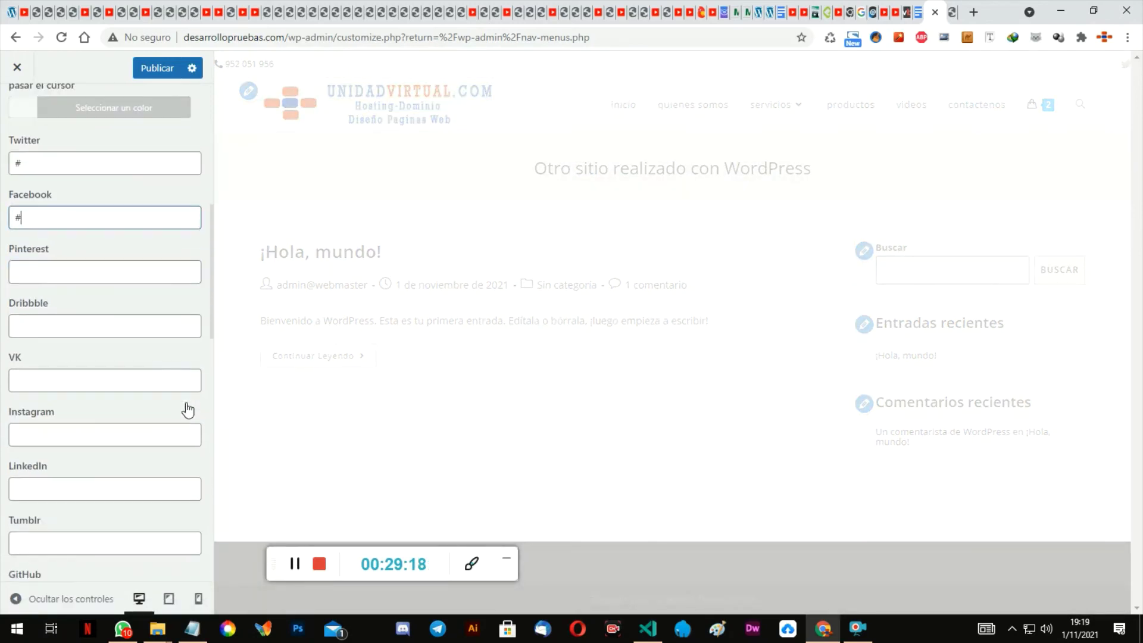
scroll(158, 381, "down", 1)
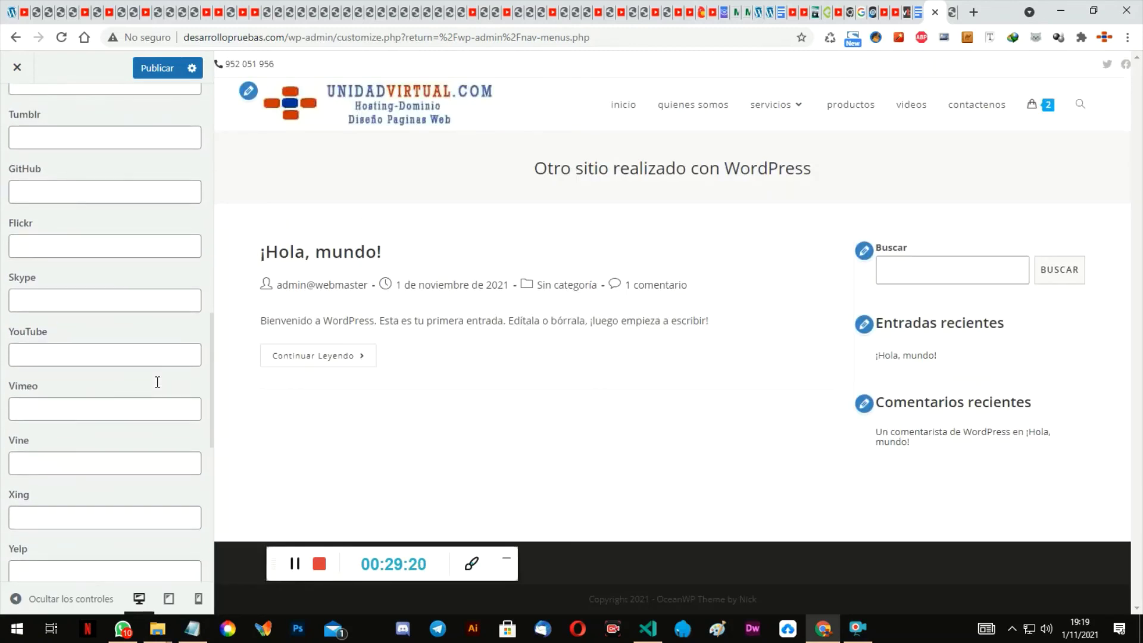
left_click(62, 350)
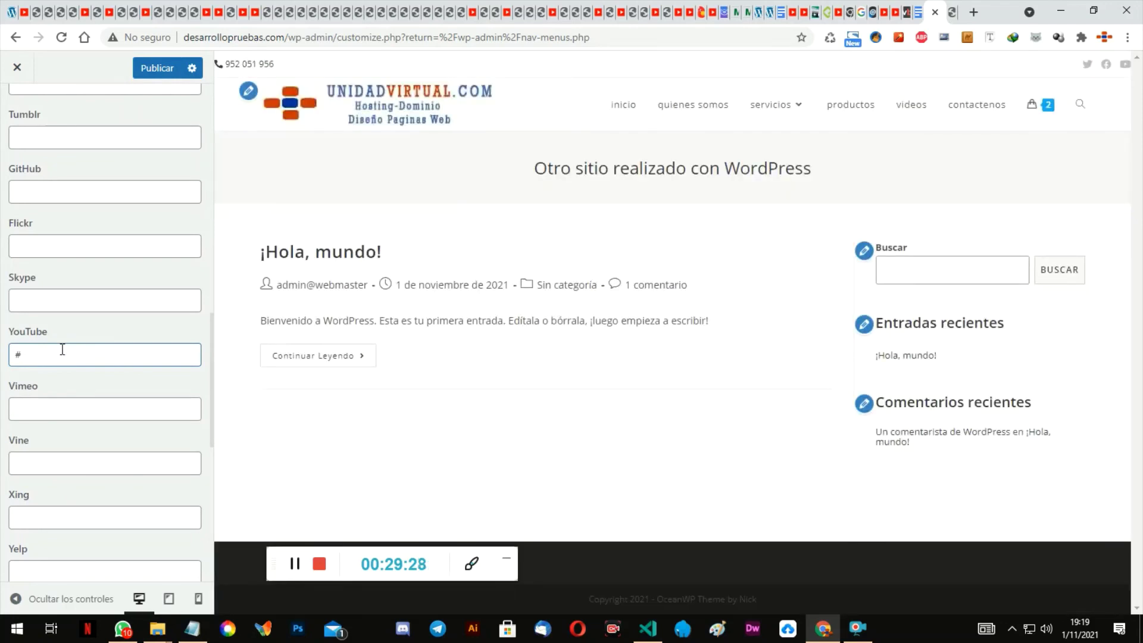
scroll(62, 349, "up", 10)
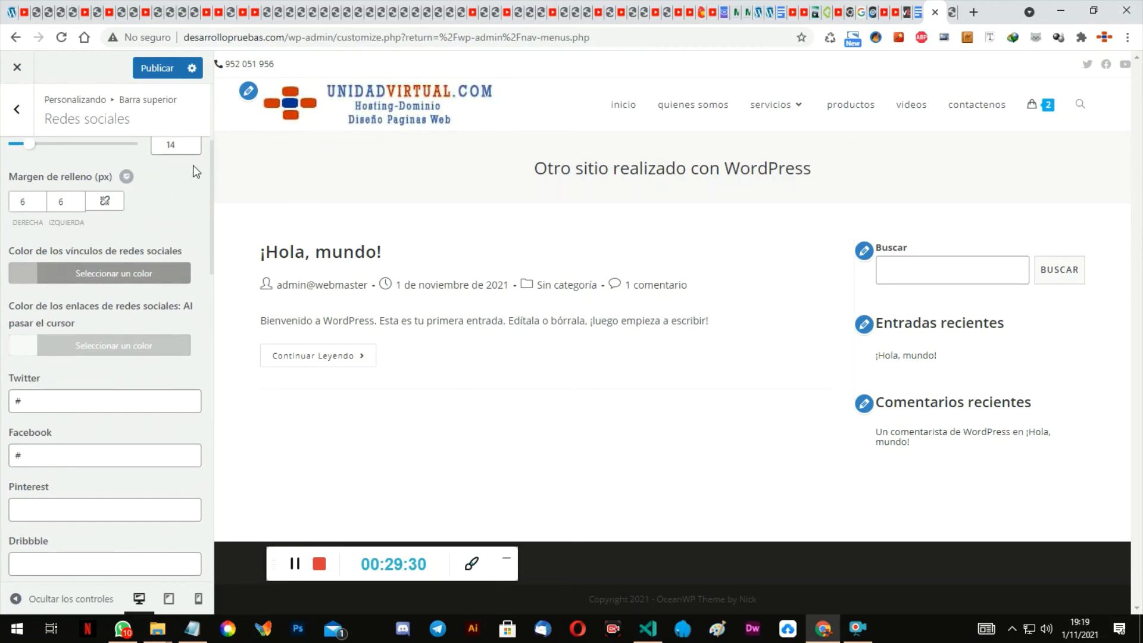
scroll(98, 228, "up", 4)
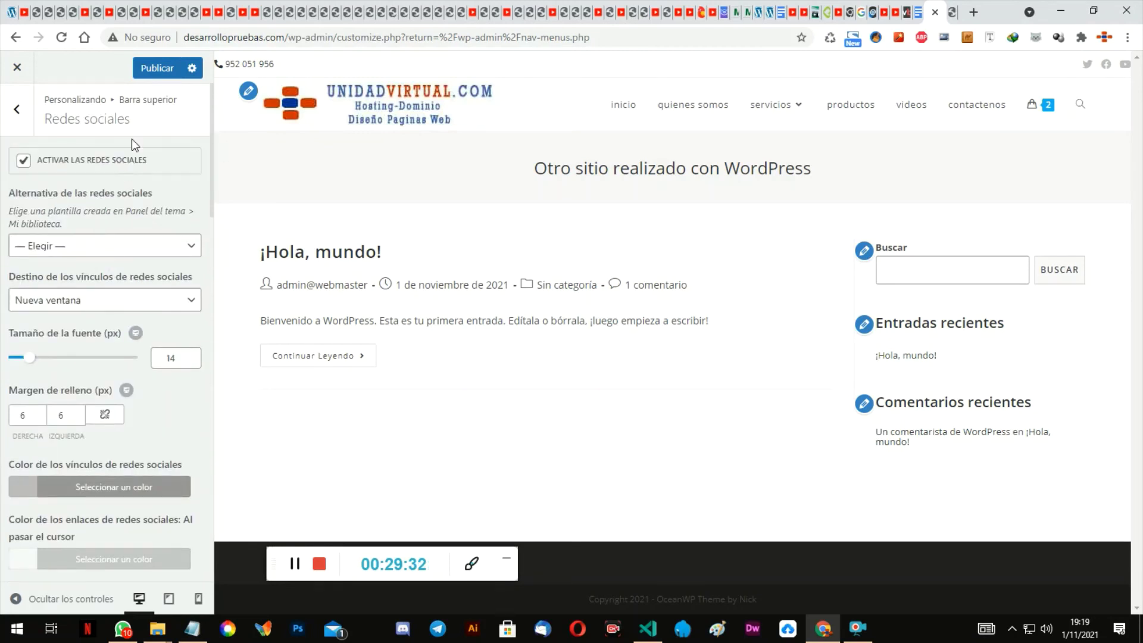
left_click(156, 71)
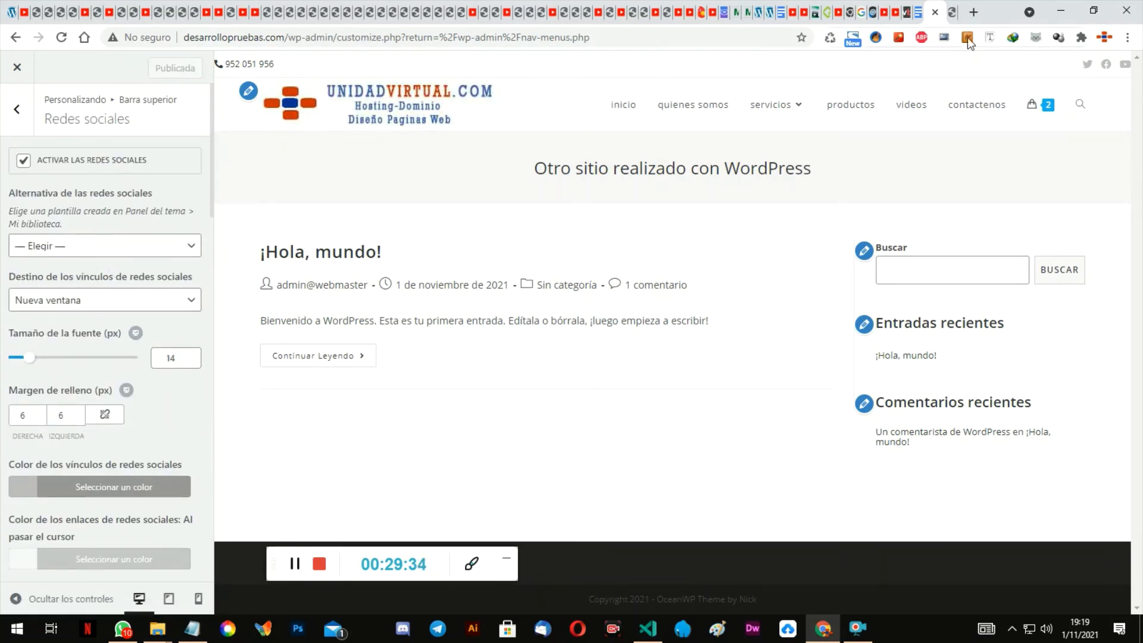
Step: Reload the public site to check the top bar's social icons, and return to the customizer
left_click(947, 11)
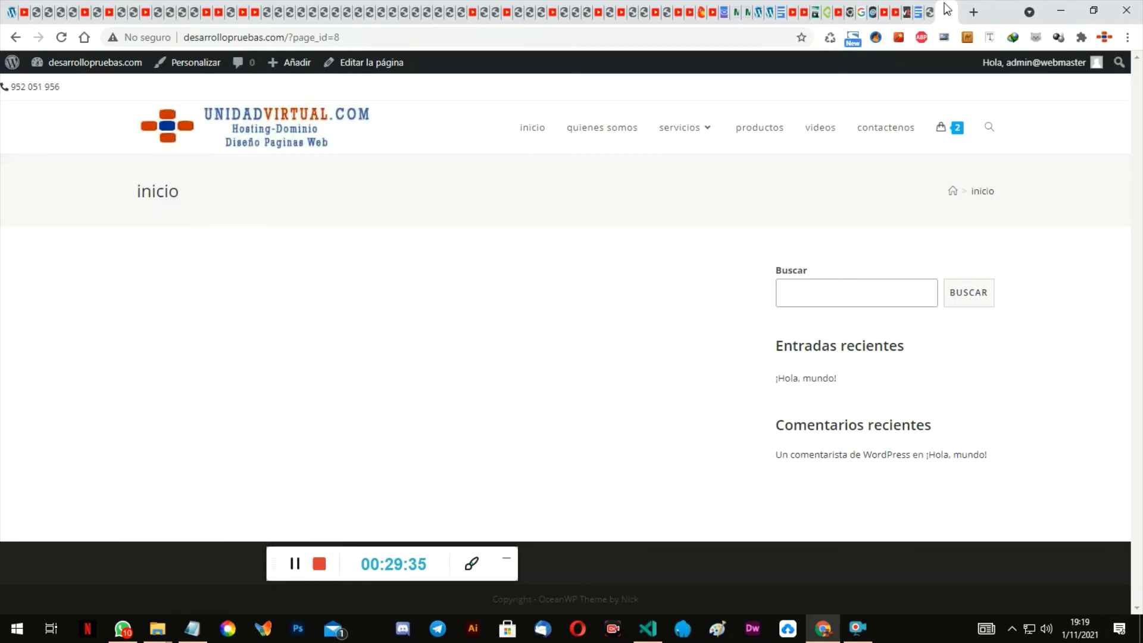
left_click(61, 37)
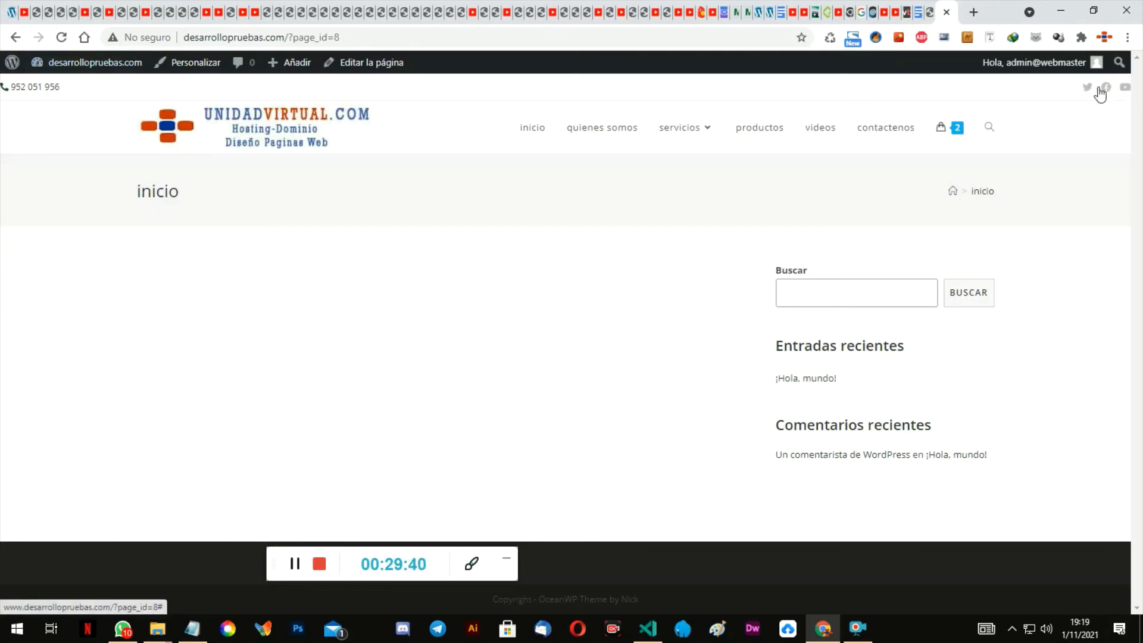
left_click(932, 9)
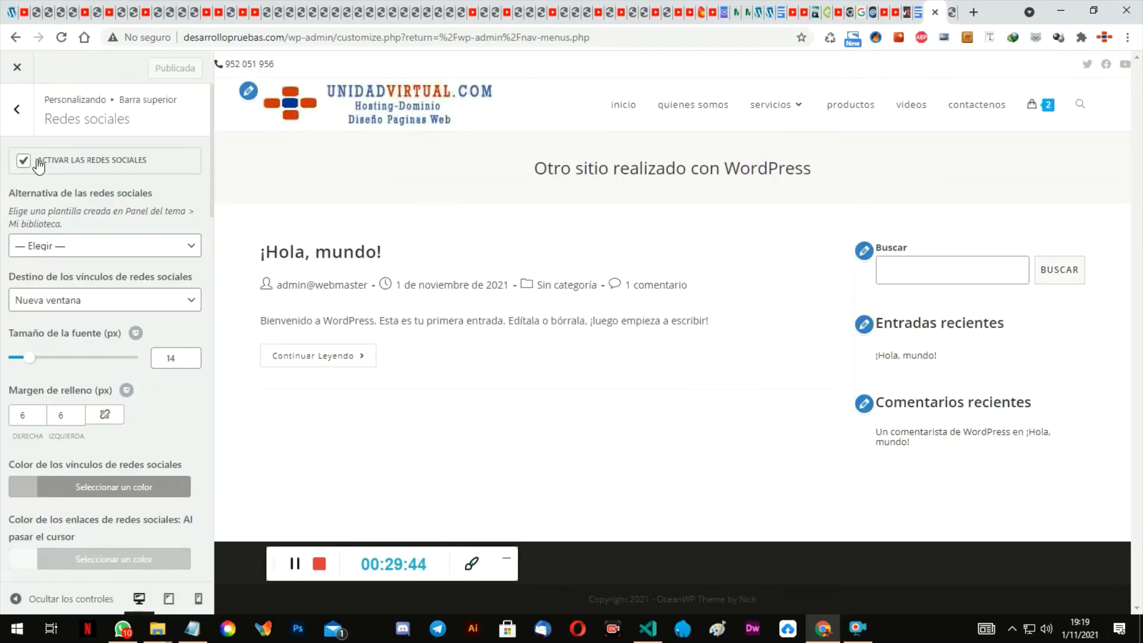
Step: In the top bar's General settings, set Estilo to Redes sociales: Izquierda/Contenido: derecha and publish the change
left_click(15, 126)
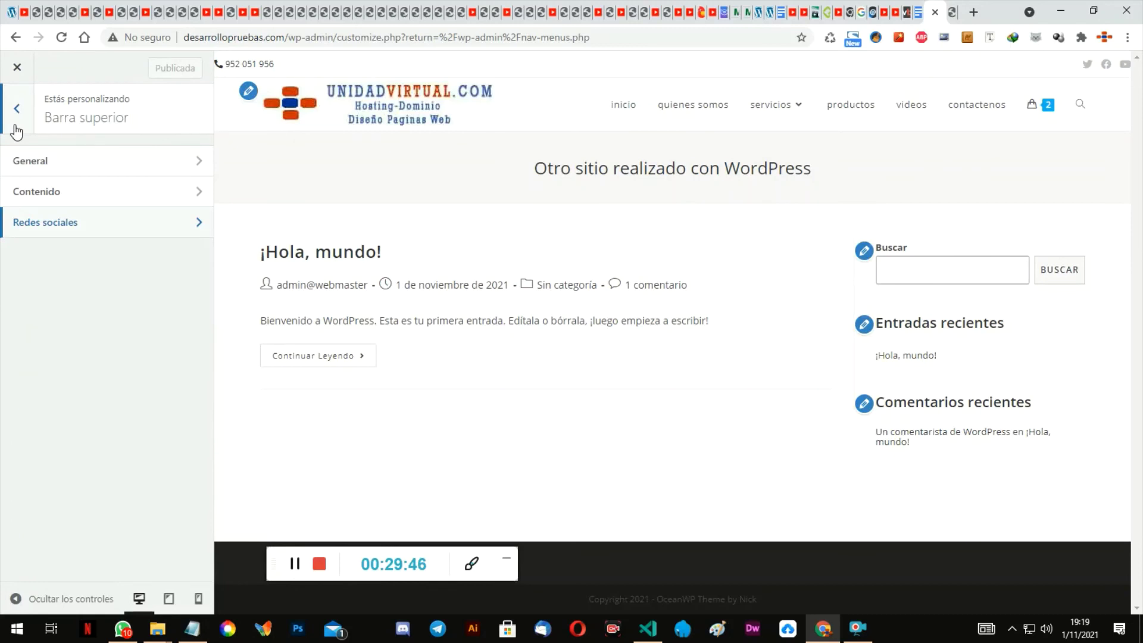
left_click(40, 167)
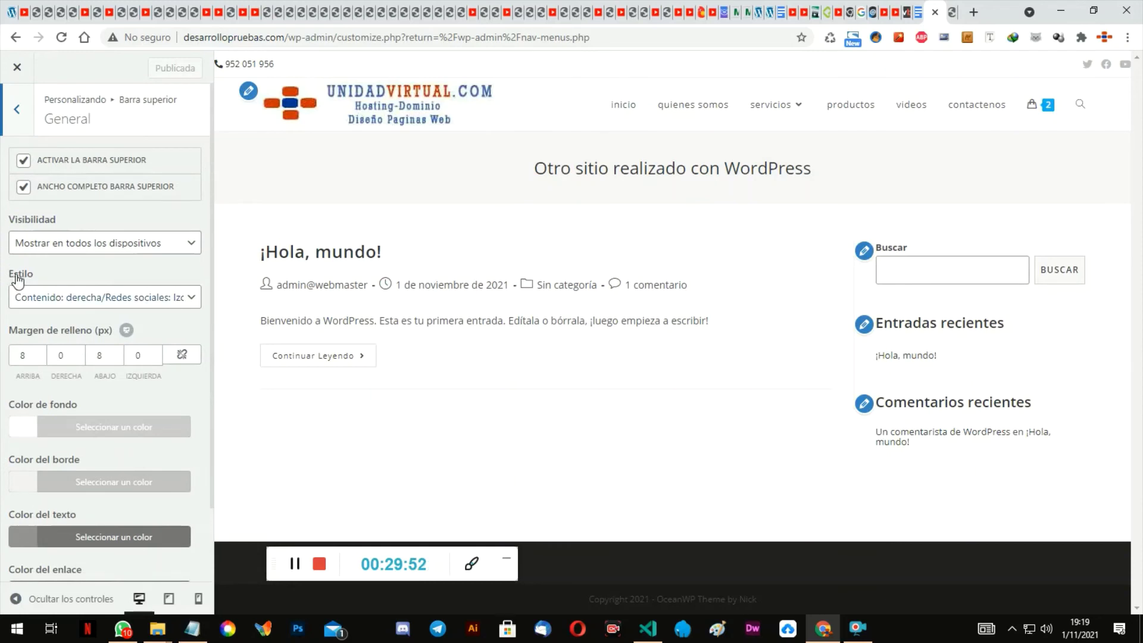
left_click(71, 297)
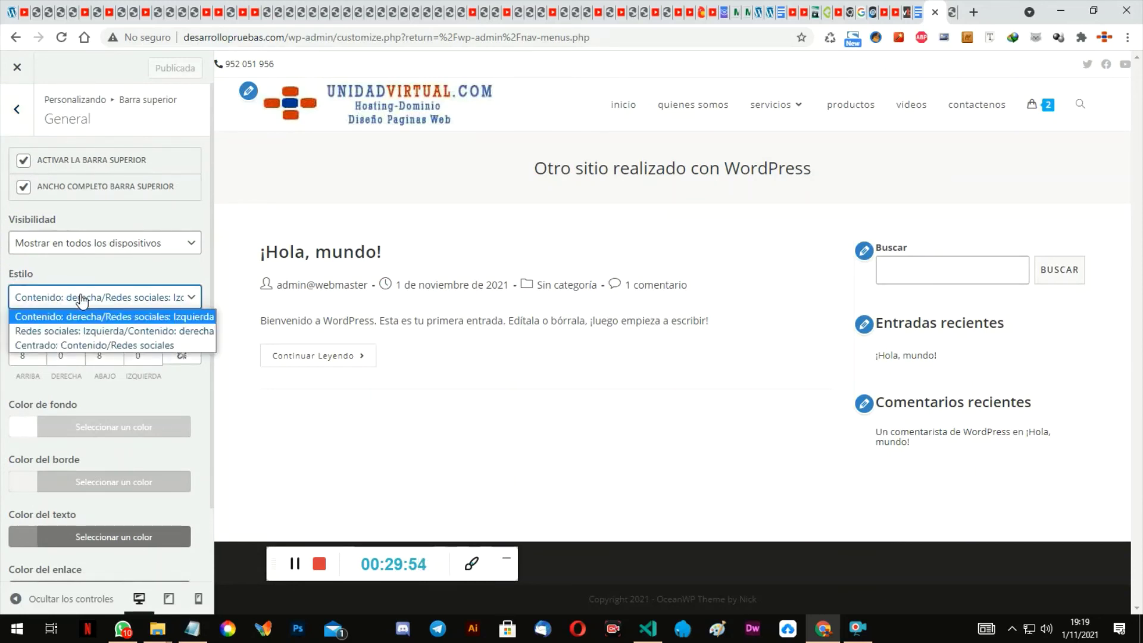
left_click(116, 328)
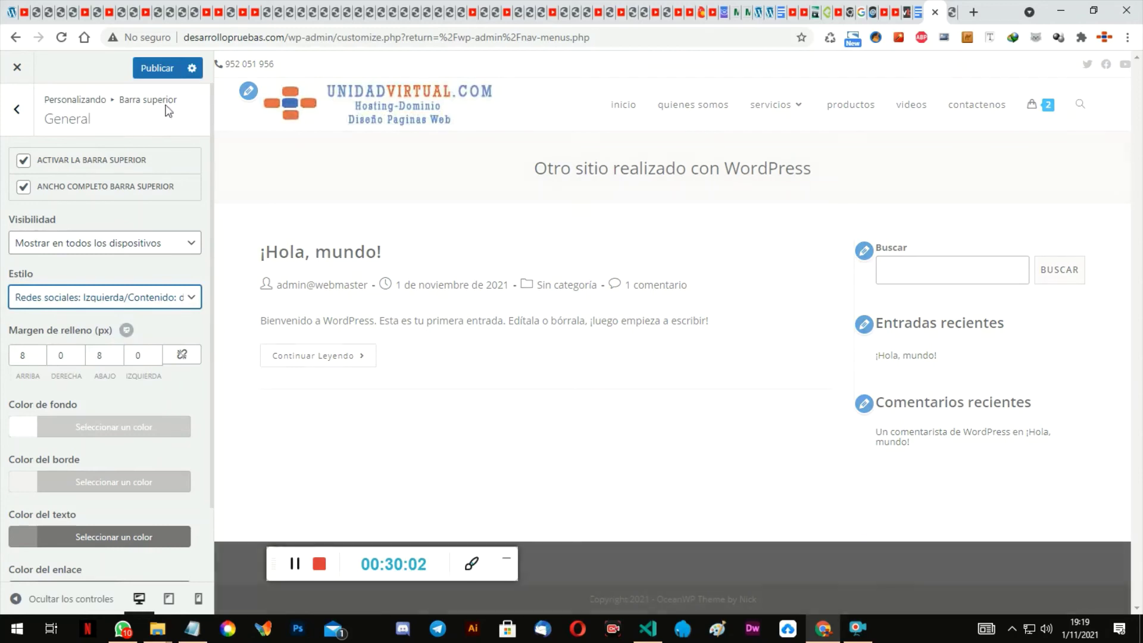
left_click(161, 69)
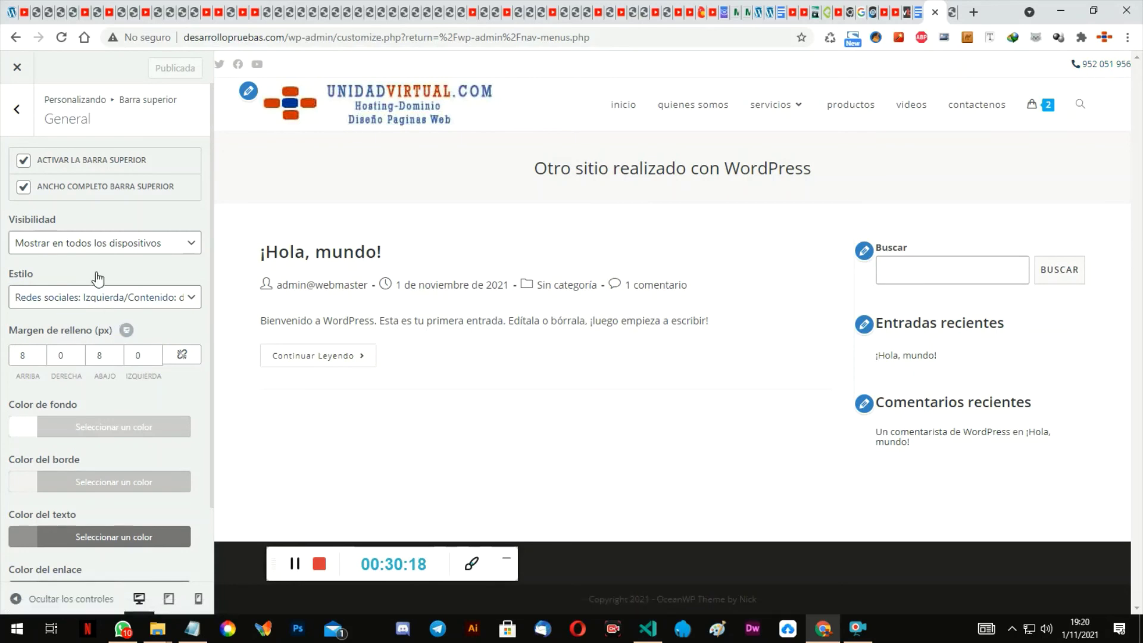
Step: Preview the Centrado: Contenido/Redes sociales and Contenido: derecha/Redes sociales: Izquierda styles, and return Estilo to Redes sociales: Izquierda/Contenido: derecha
left_click(94, 297)
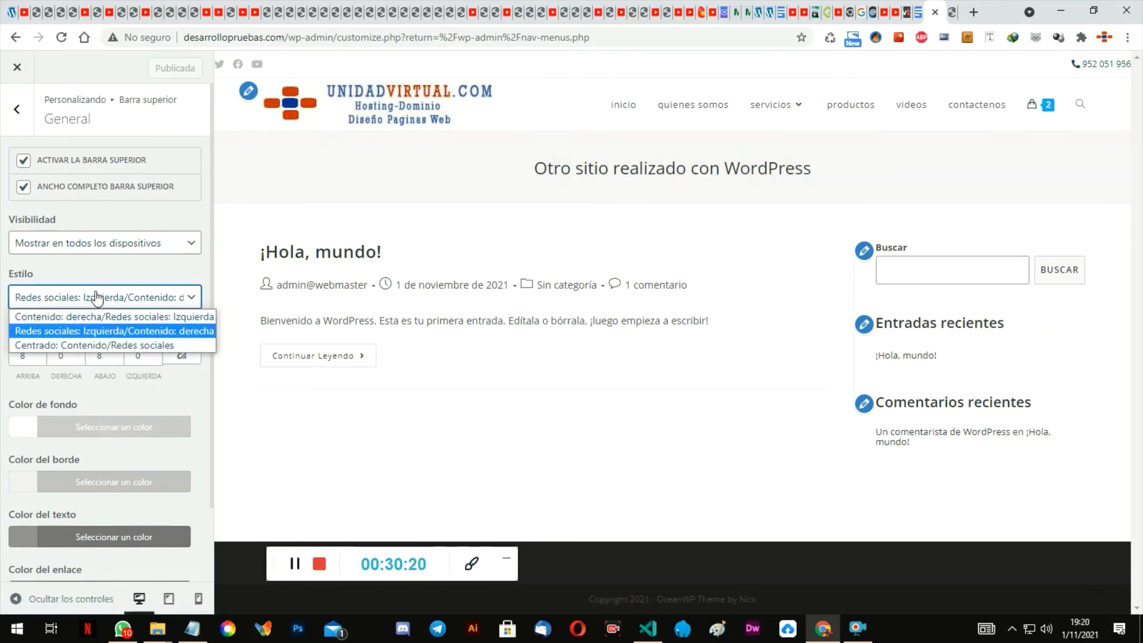
left_click(93, 344)
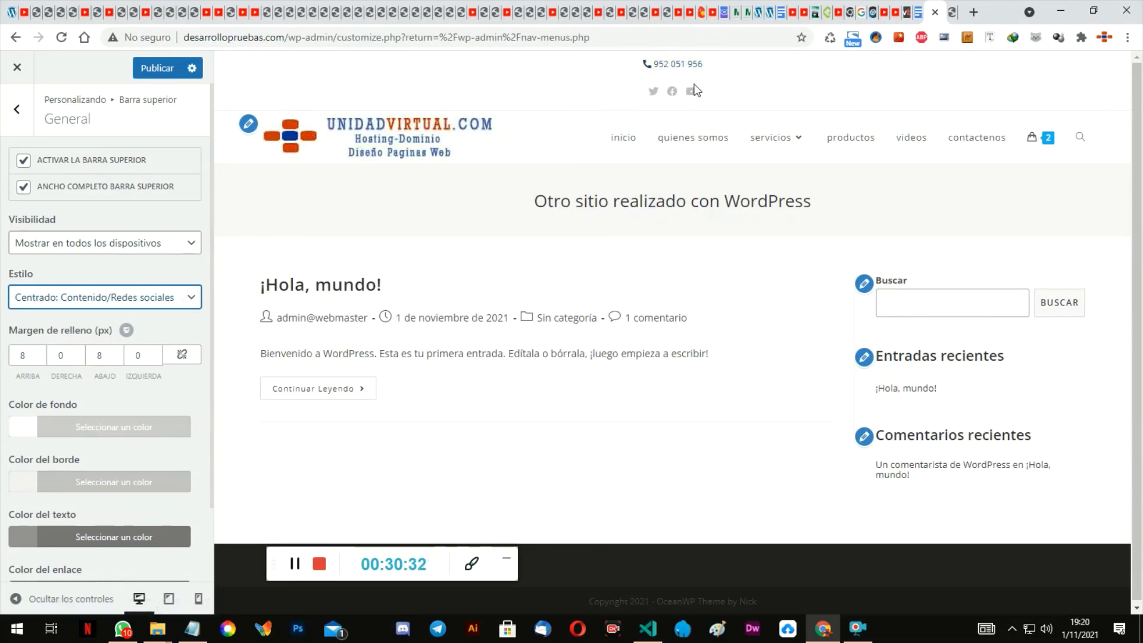
left_click(90, 296)
left_click(91, 317)
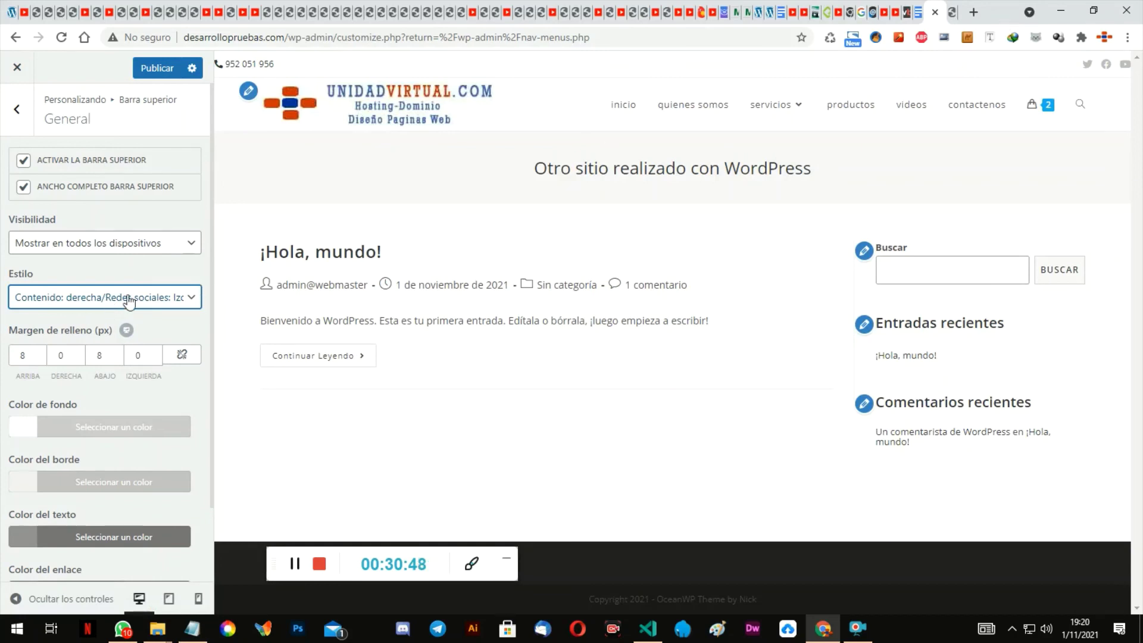
left_click(130, 300)
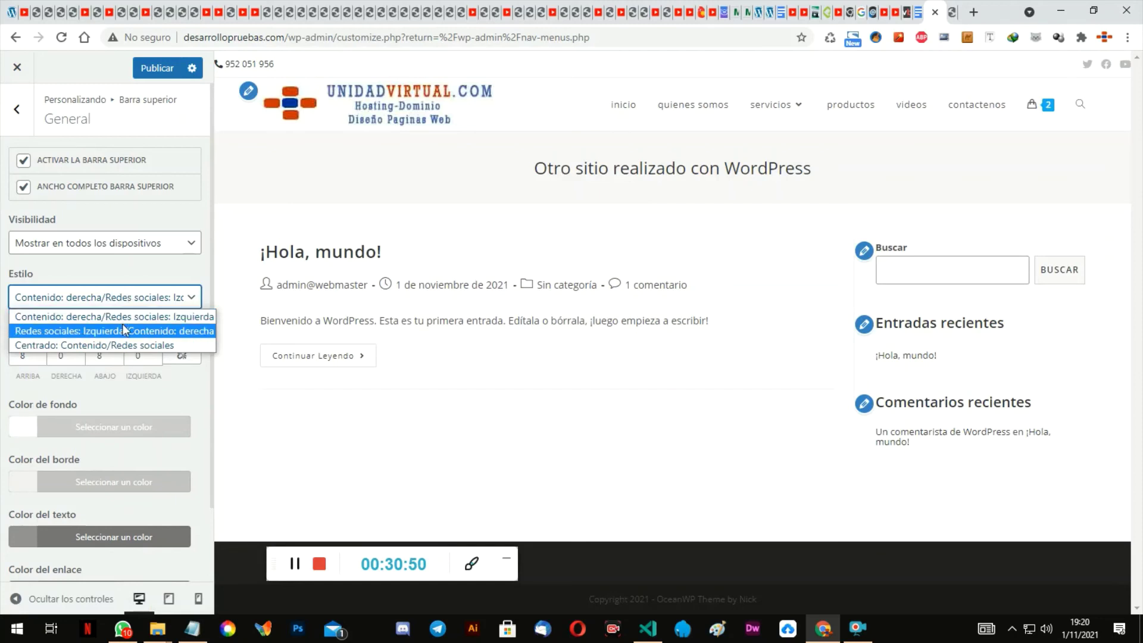
left_click(133, 332)
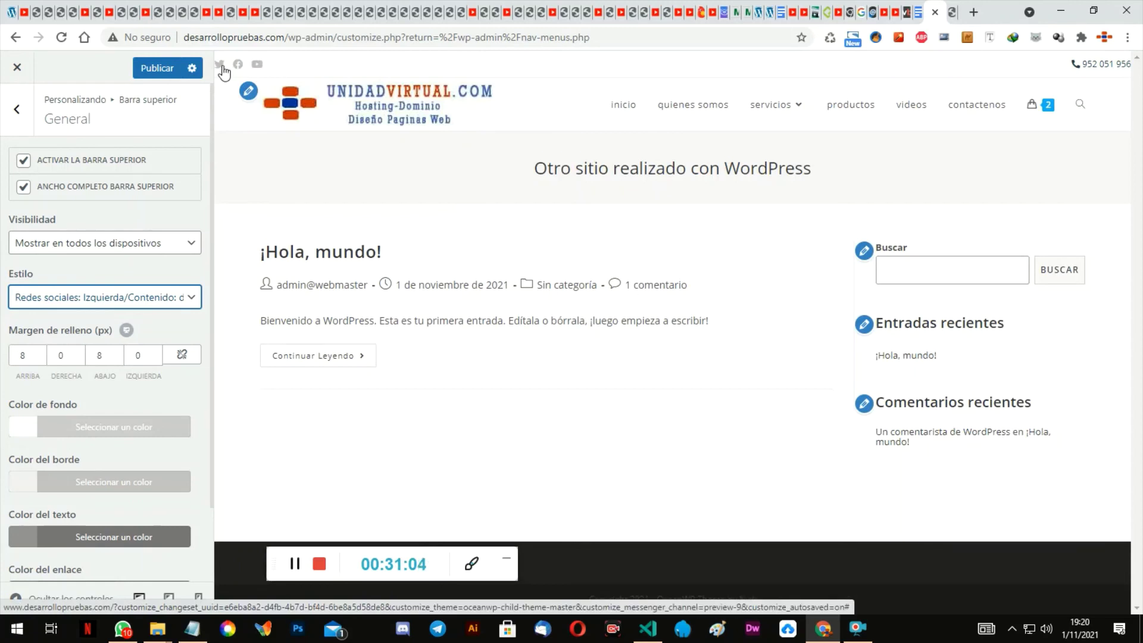
Step: Link the top bar's four padding values and try 0 px and 15 px on all sides
scroll(158, 289, "down", 1)
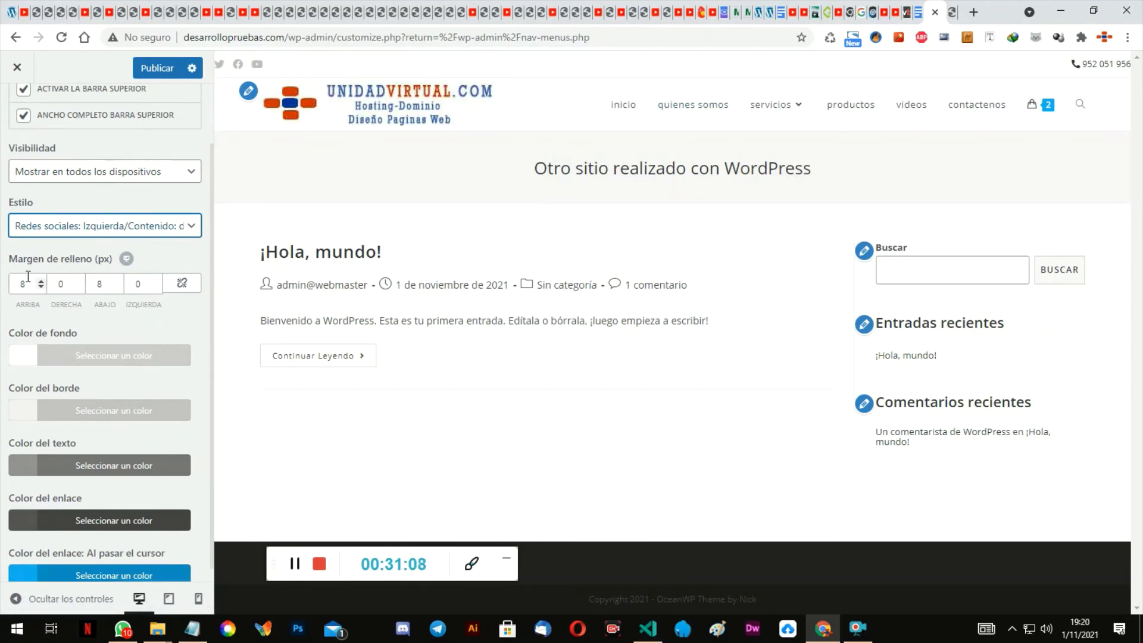
scroll(168, 331, "up", 1)
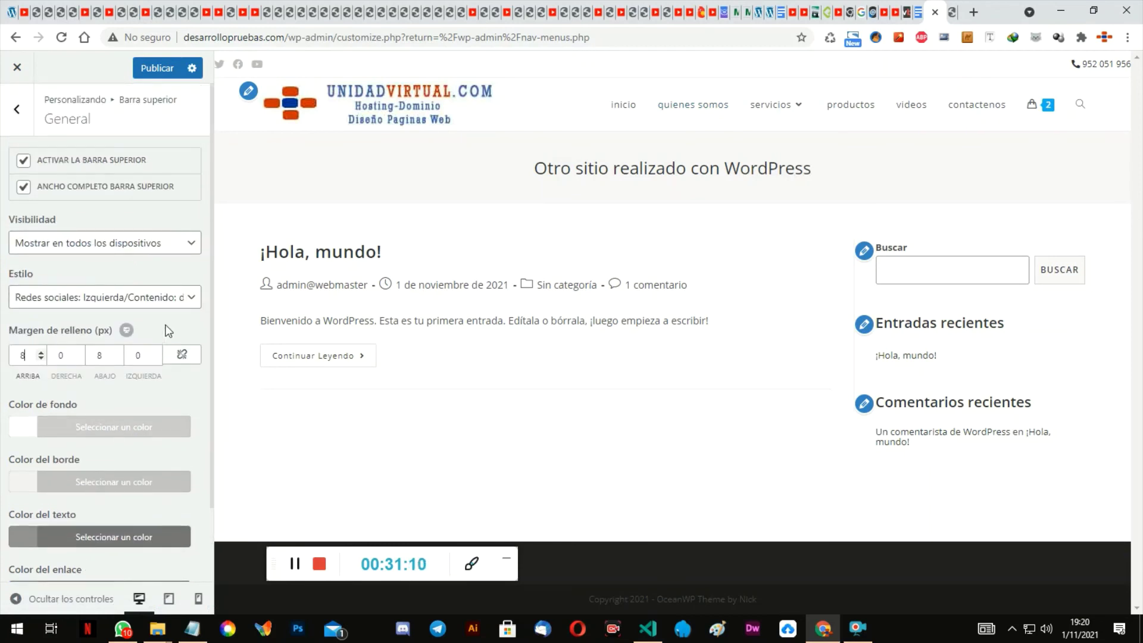
scroll(168, 331, "down", 1)
scroll(169, 331, "up", 1)
scroll(168, 331, "down", 1)
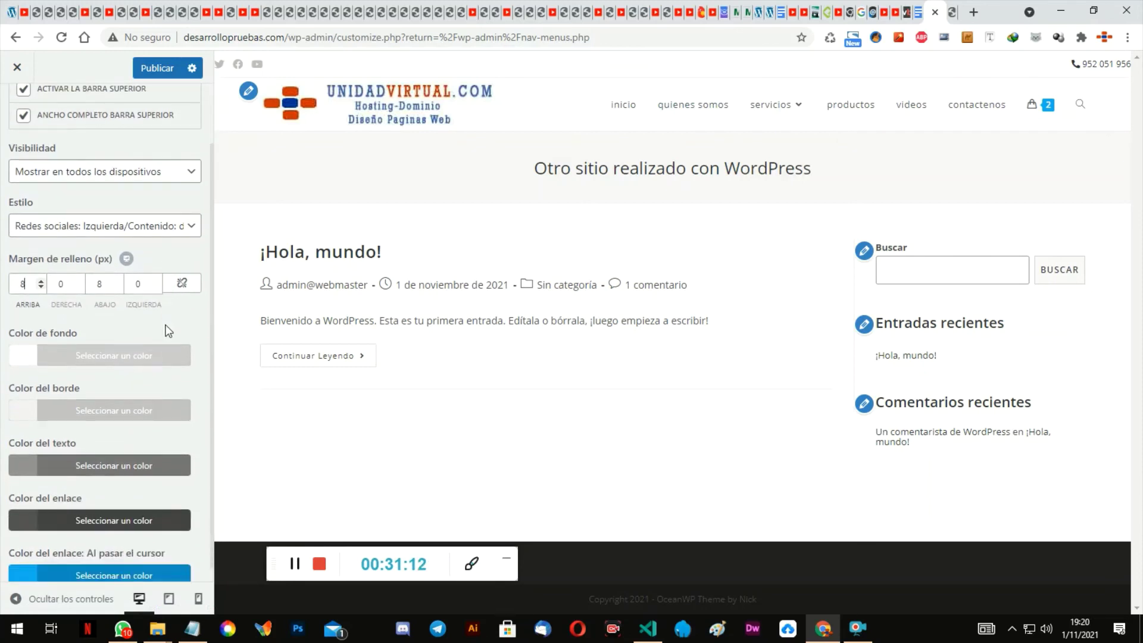
scroll(169, 331, "up", 1)
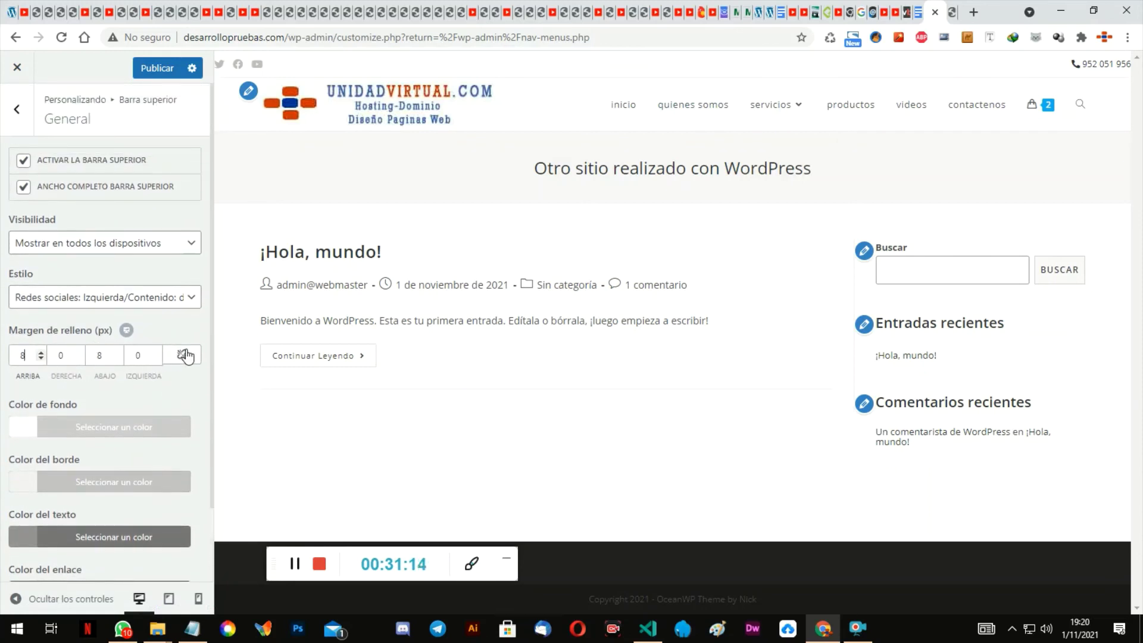
left_click(182, 355)
double_click(21, 355)
type("0")
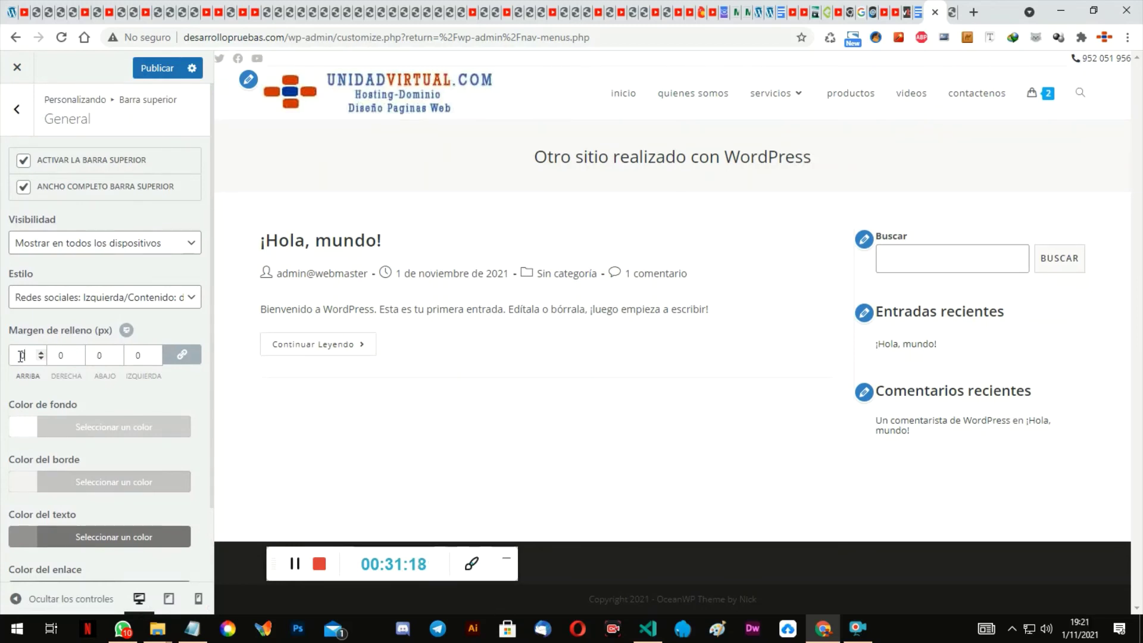
left_click(64, 357)
type("15")
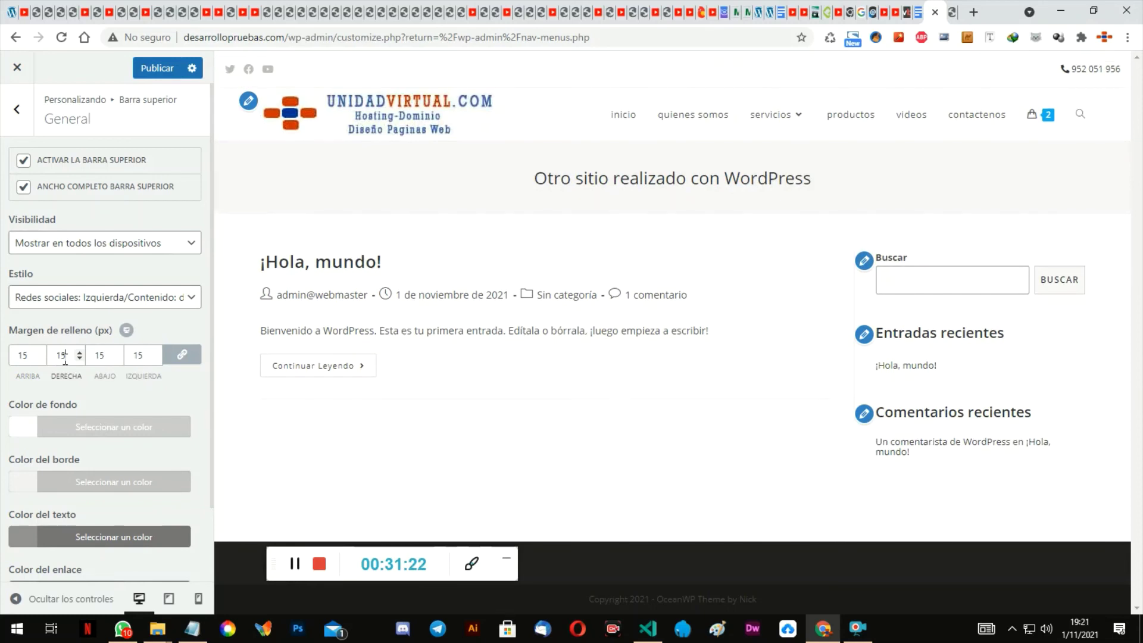
Step: Set the top bar's linked padding to 0 px on all four sides and unlink the values
left_click(182, 355)
left_click(181, 354)
double_click(22, 357)
type("0")
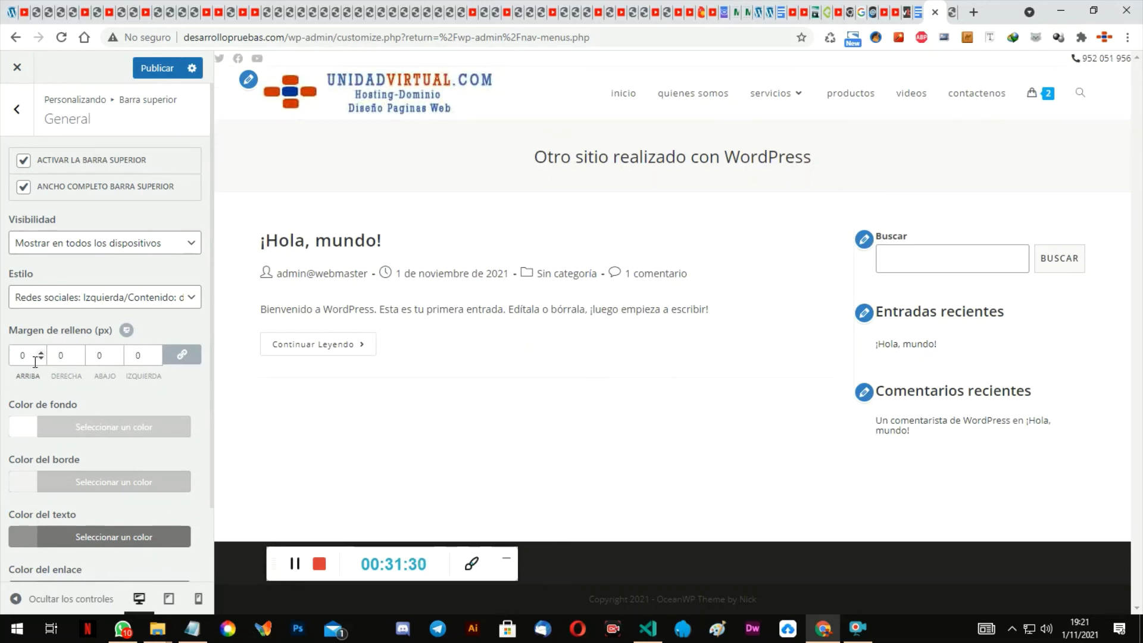
left_click(182, 356)
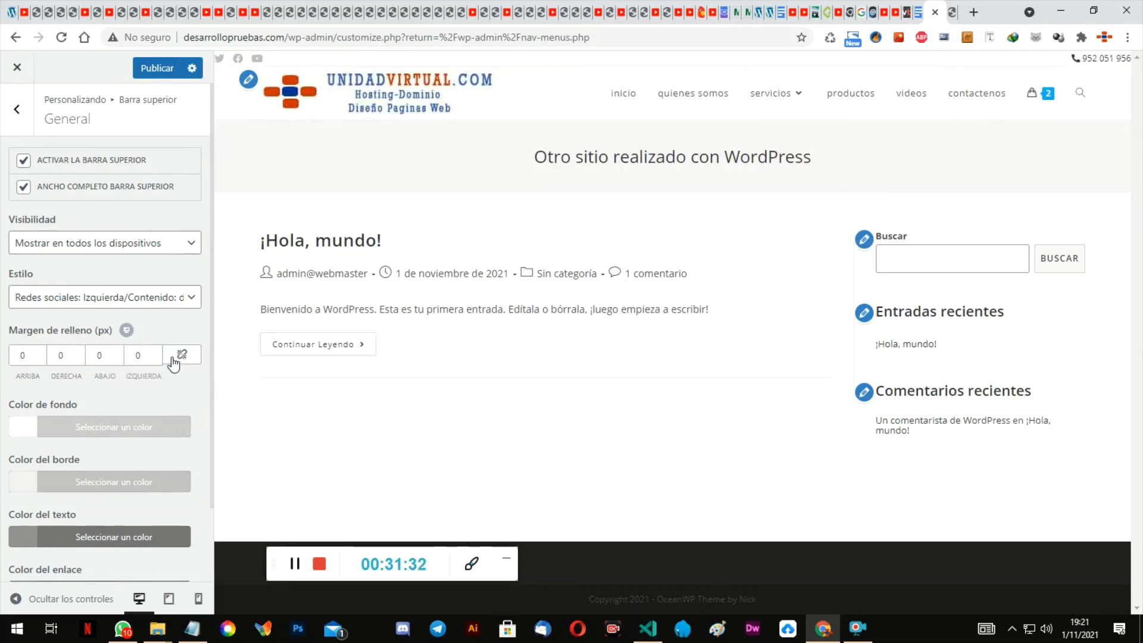
Step: Try 15 px for the top bar's right and left padding, and set both sides to 30 px
left_click(61, 355)
type("15")
left_click(138, 354)
type("15")
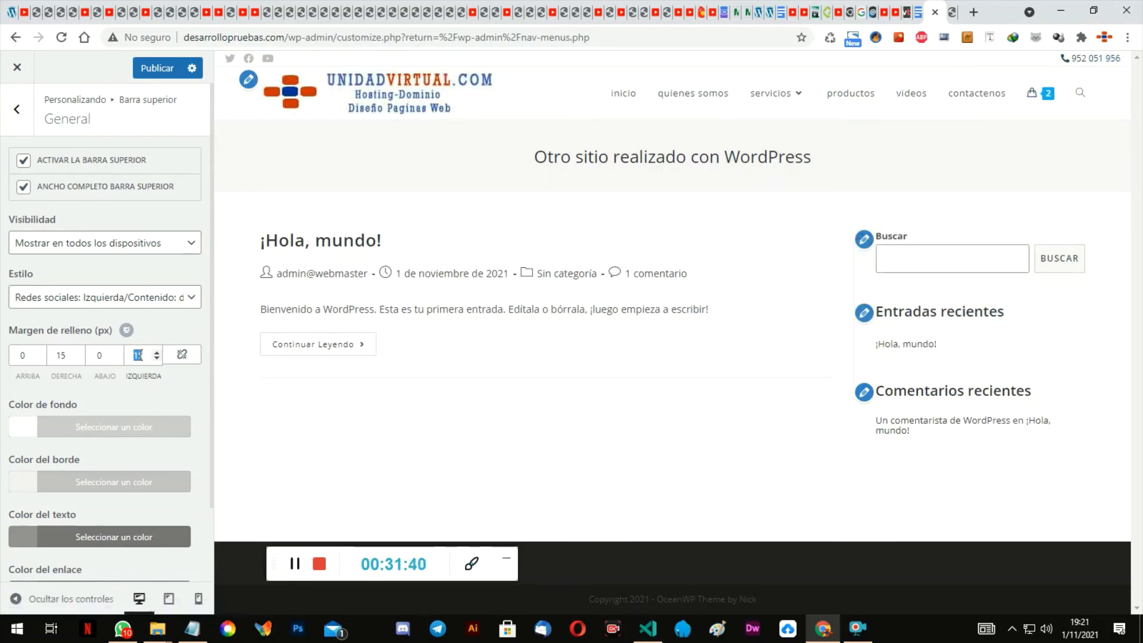
type("30")
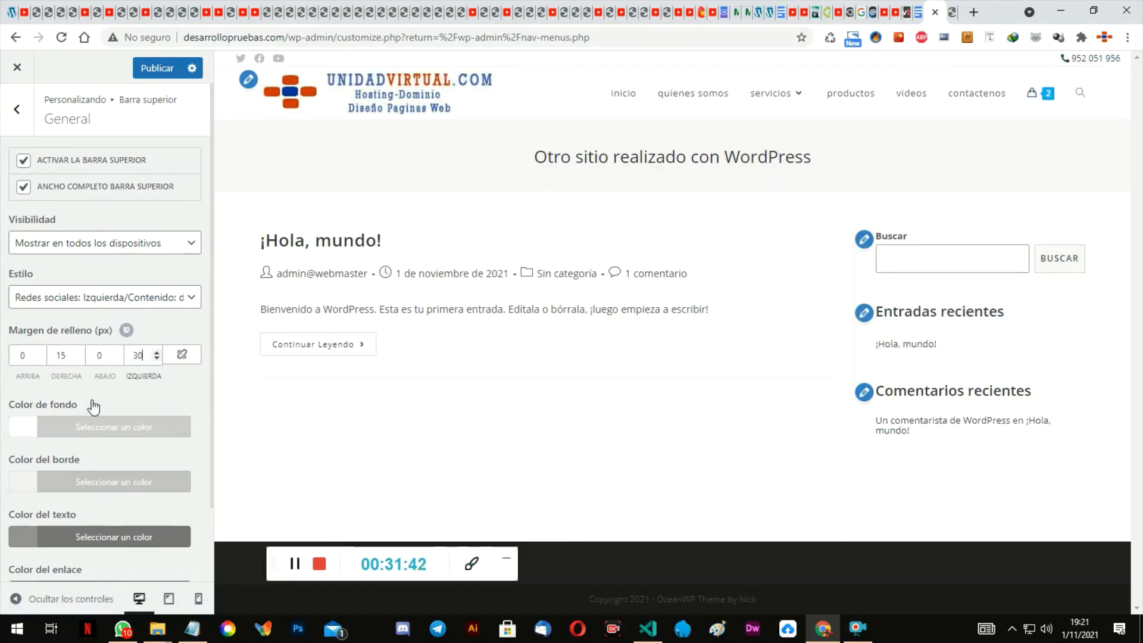
double_click(56, 355)
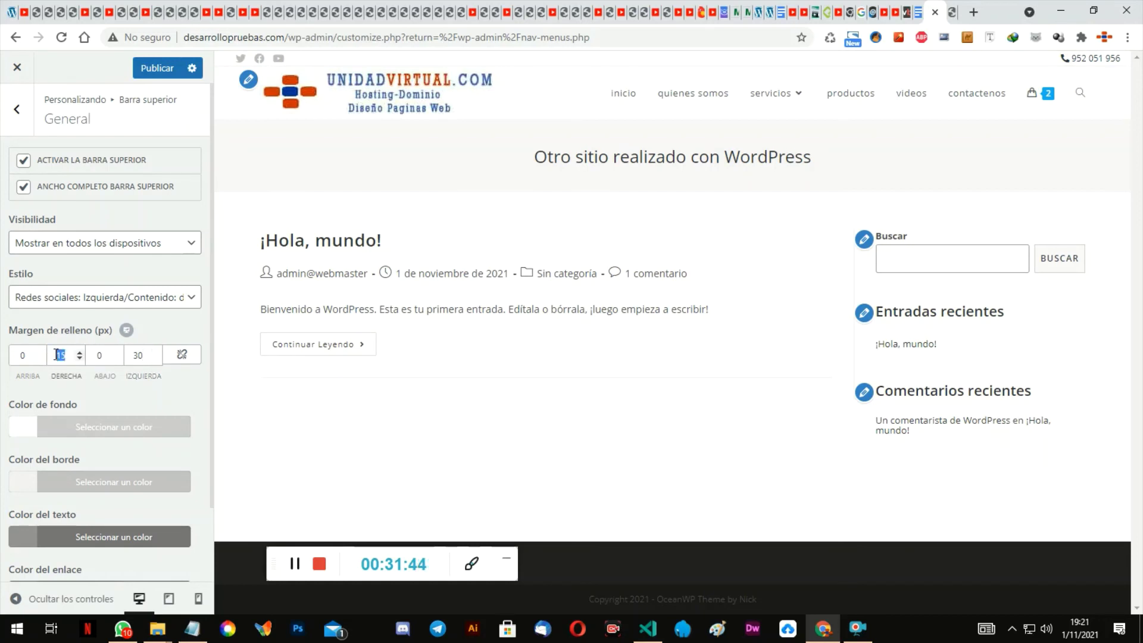
type("30")
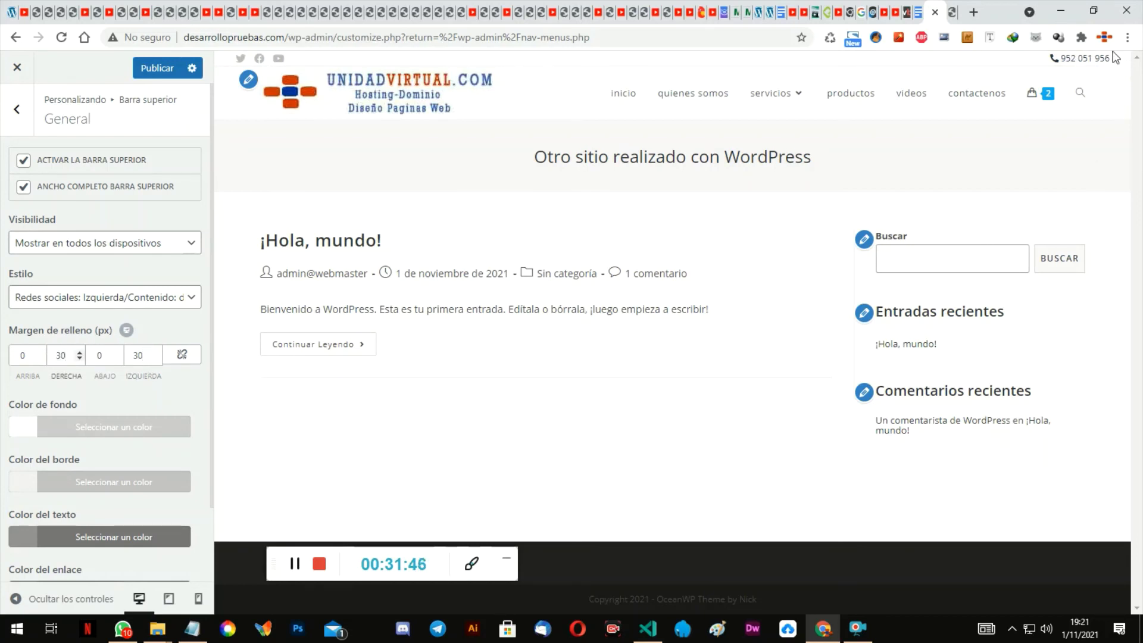
Step: Try 15 px for the top bar's top padding, set it to 10 px, and publish the change
double_click(13, 357)
key("BackSpace")
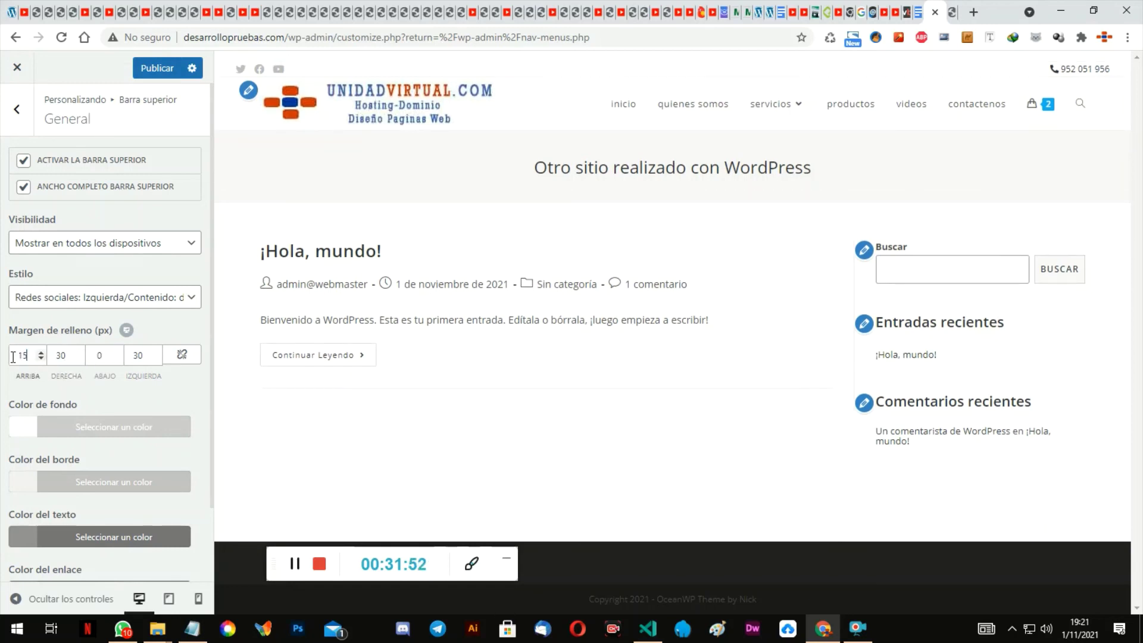
type("15")
type("10")
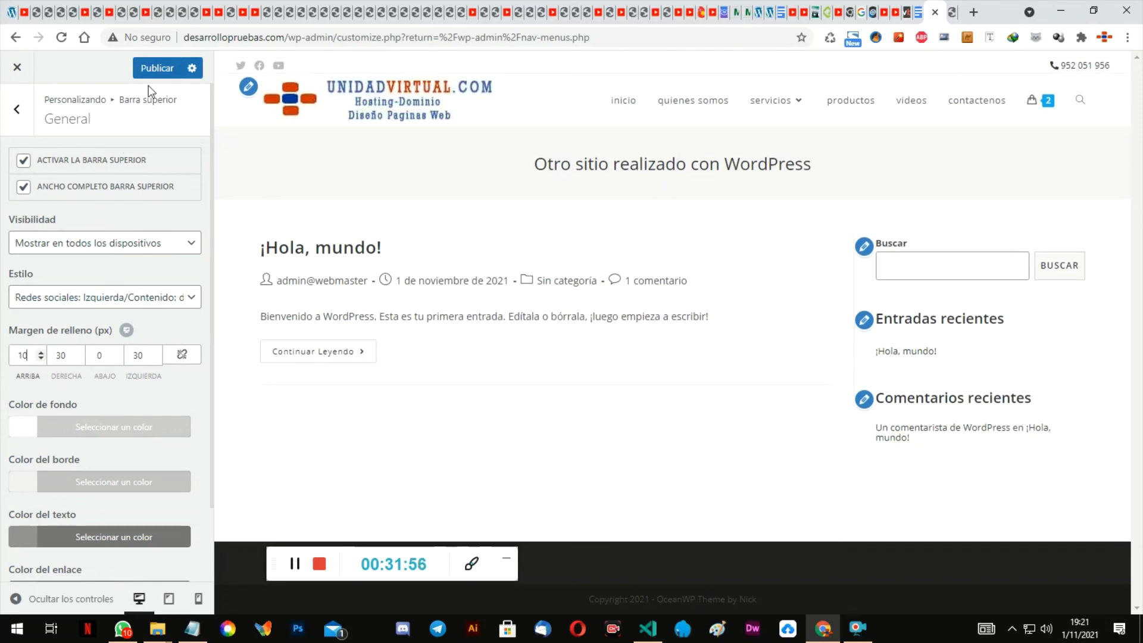
left_click(153, 69)
left_click(17, 67)
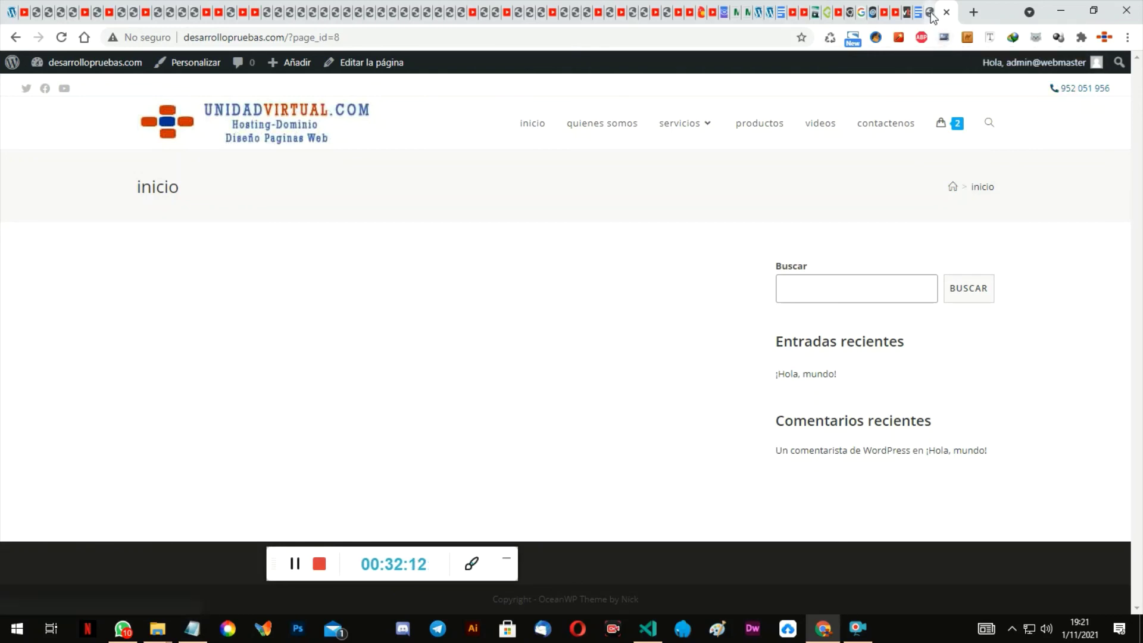
Step: Return to the customizer and try the blue #1e73be as the top bar's background color
left_click(932, 13)
scroll(189, 369, "down", 2)
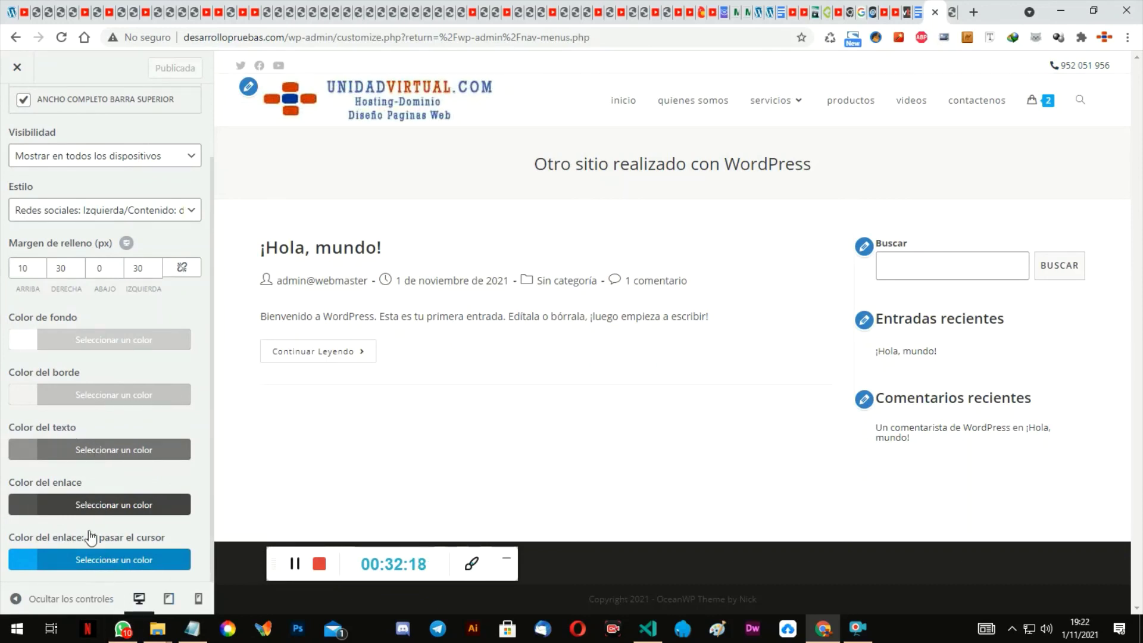
scroll(109, 439, "up", 1)
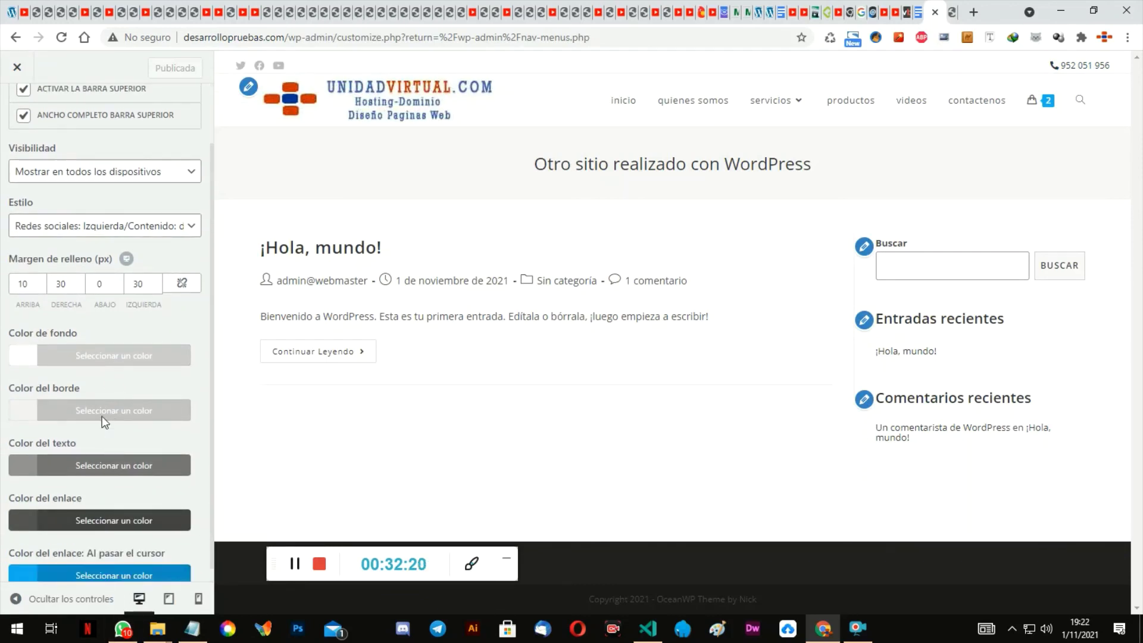
left_click(102, 360)
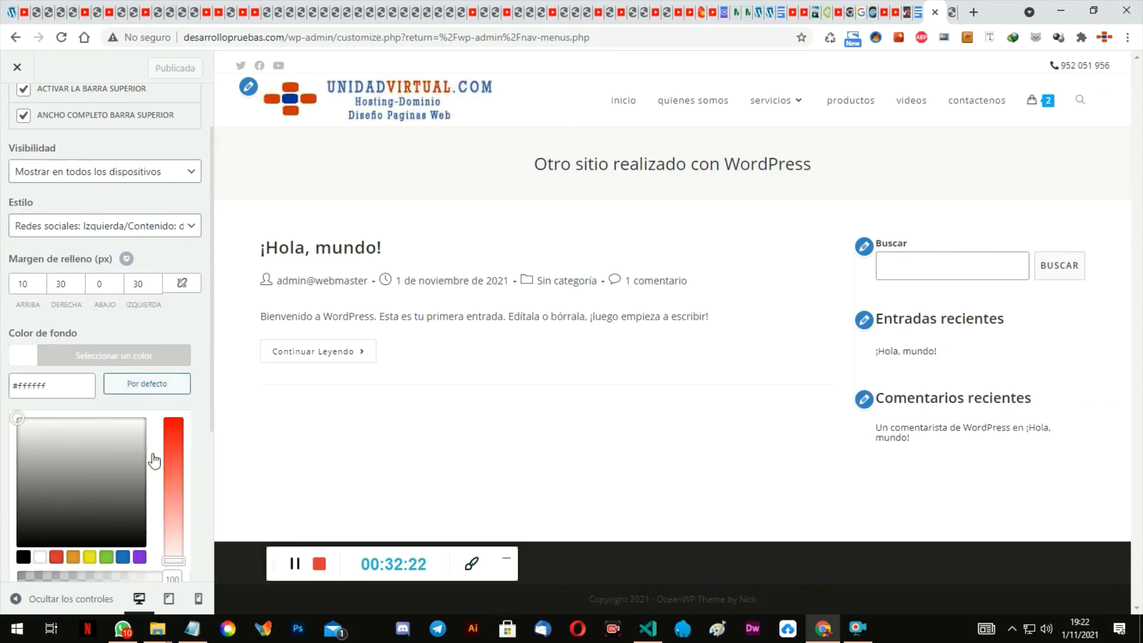
left_click(122, 557)
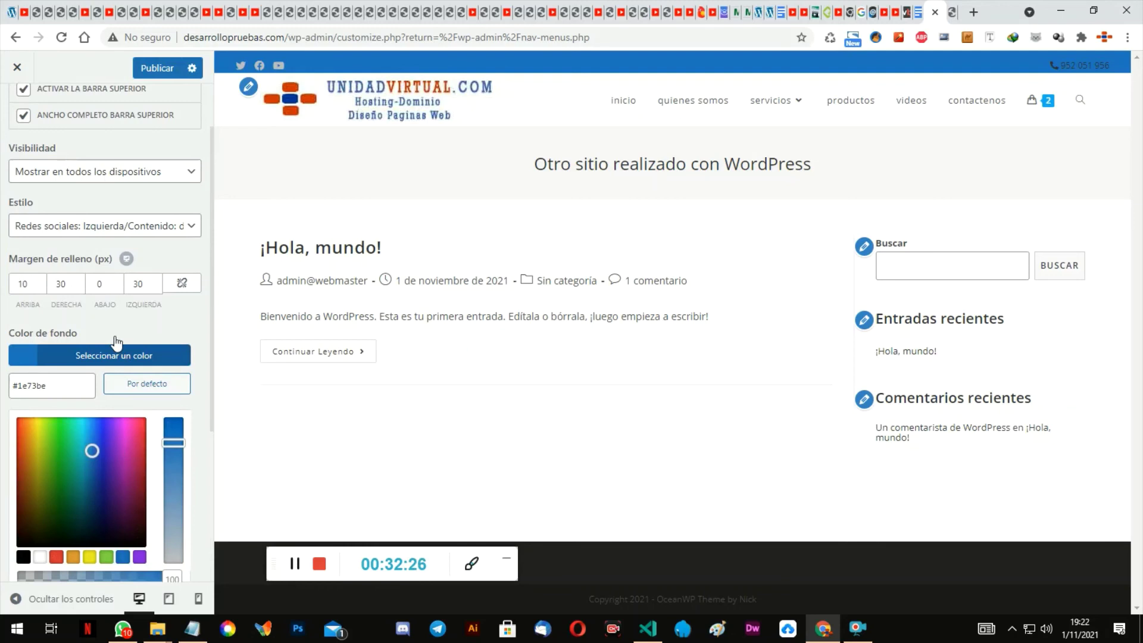
Step: Set the top bar's text color to white #ffffff, publish the colors, and reload the live page to check them
scroll(127, 333, "down", 2)
scroll(117, 435, "down", 1)
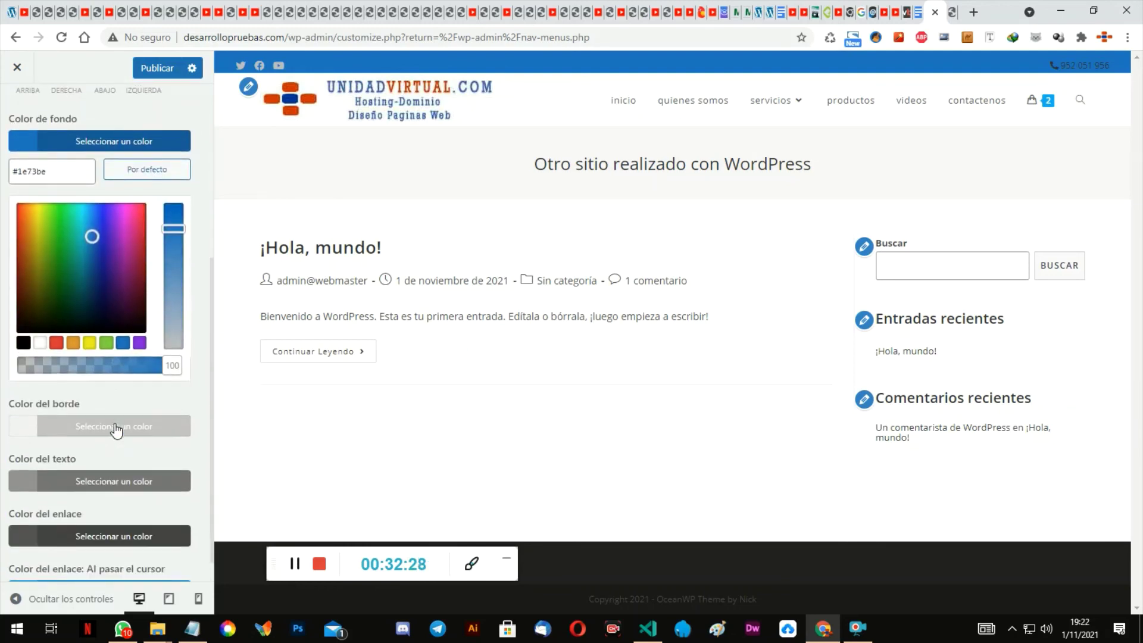
left_click(97, 480)
left_click(39, 453)
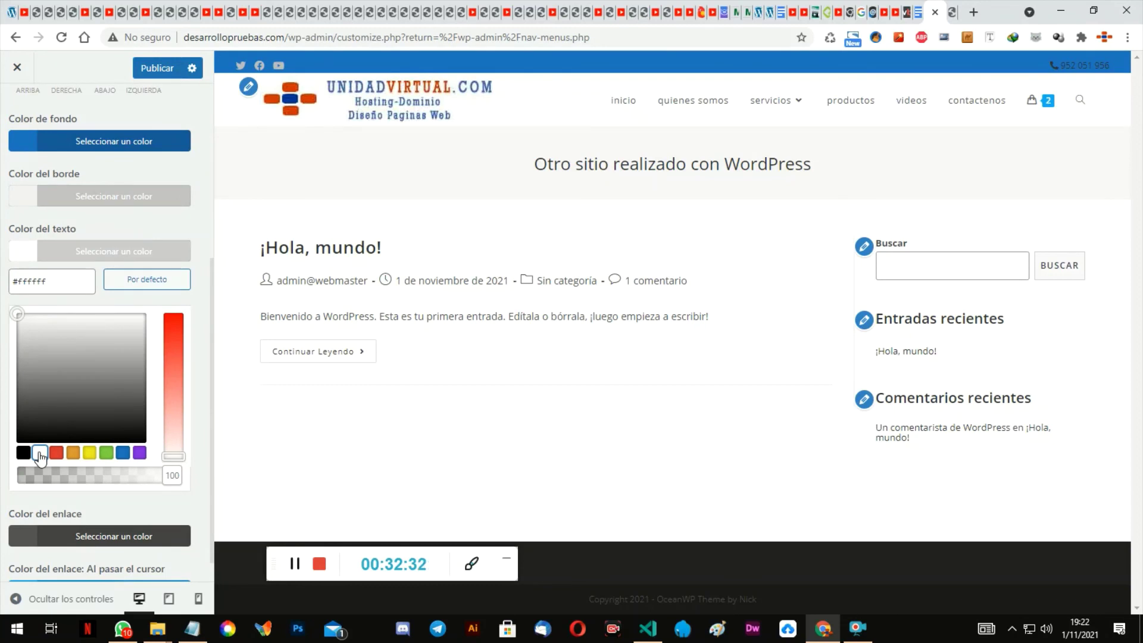
scroll(106, 469, "down", 1)
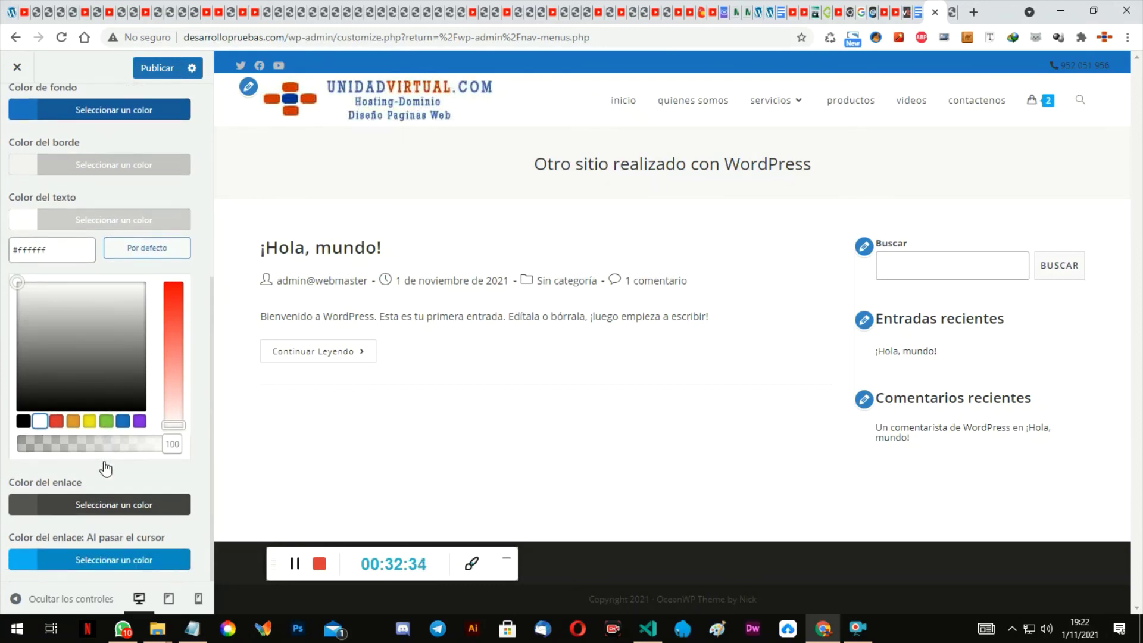
scroll(80, 468, "up", 1)
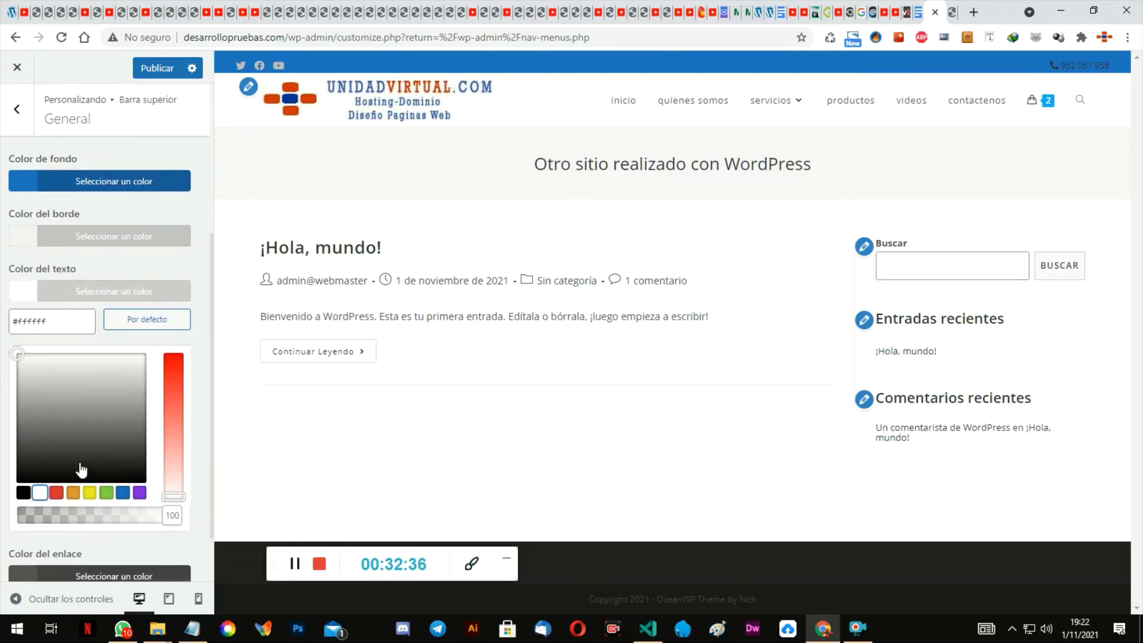
left_click(157, 68)
left_click(17, 67)
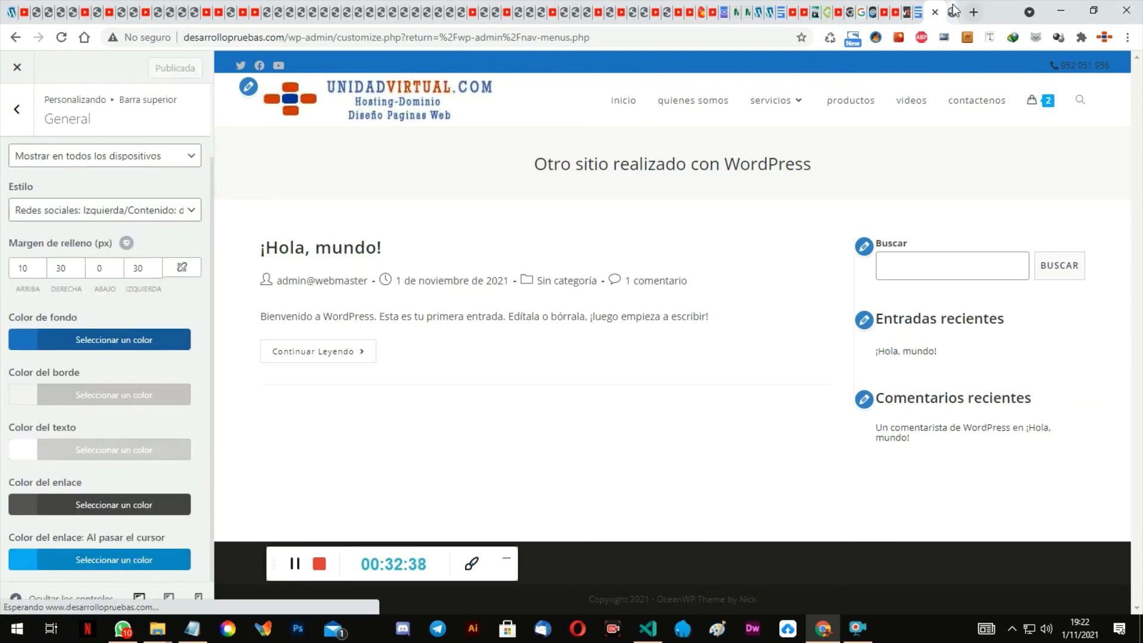
left_click(62, 36)
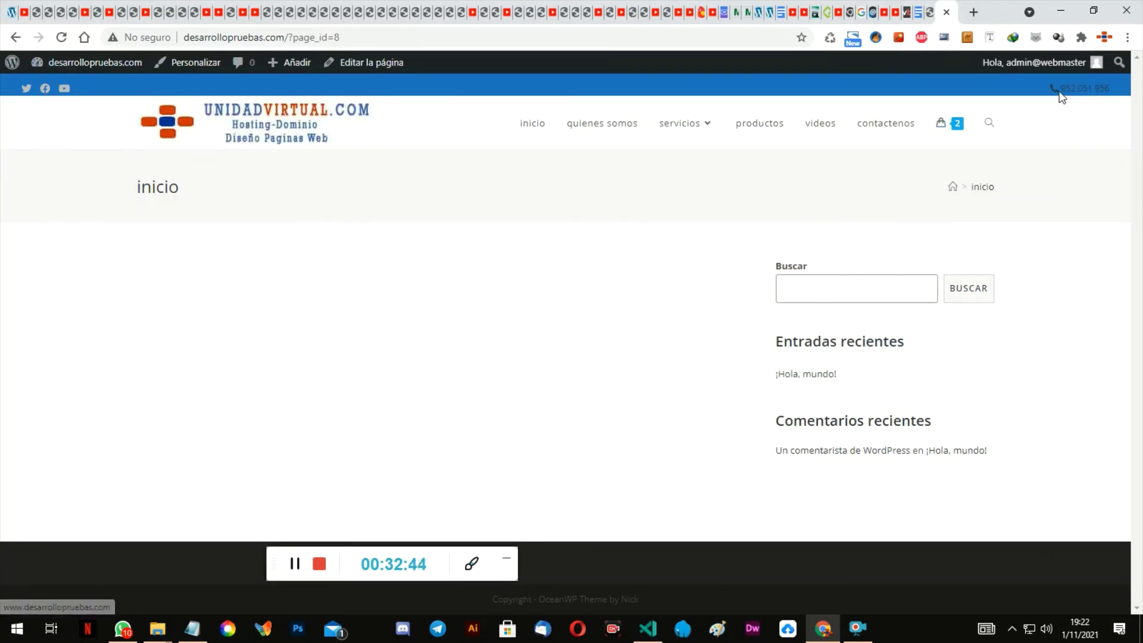
Step: Restore the top bar's background and text colors to their defaults in the customizer and publish
left_click(935, 13)
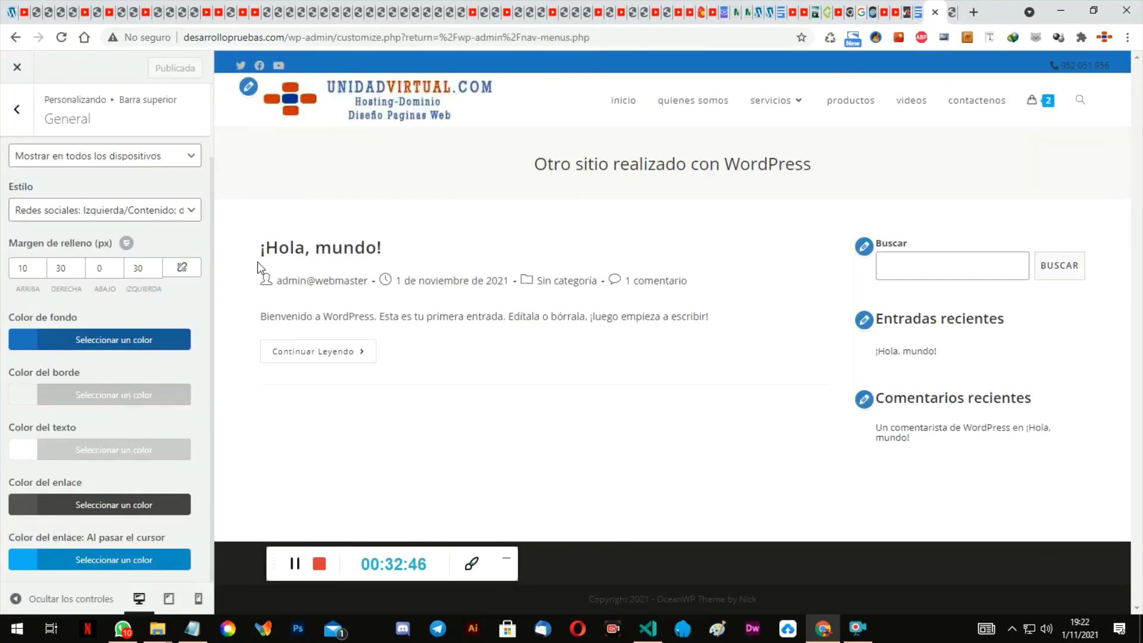
scroll(163, 316, "up", 2)
scroll(163, 316, "down", 2)
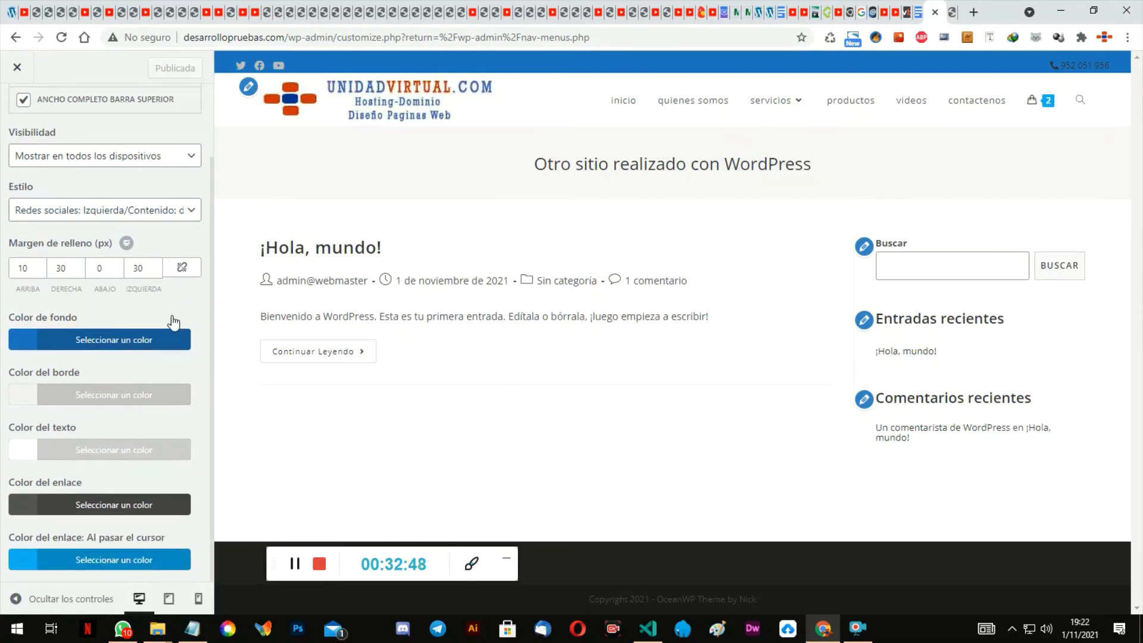
left_click(128, 342)
left_click(142, 368)
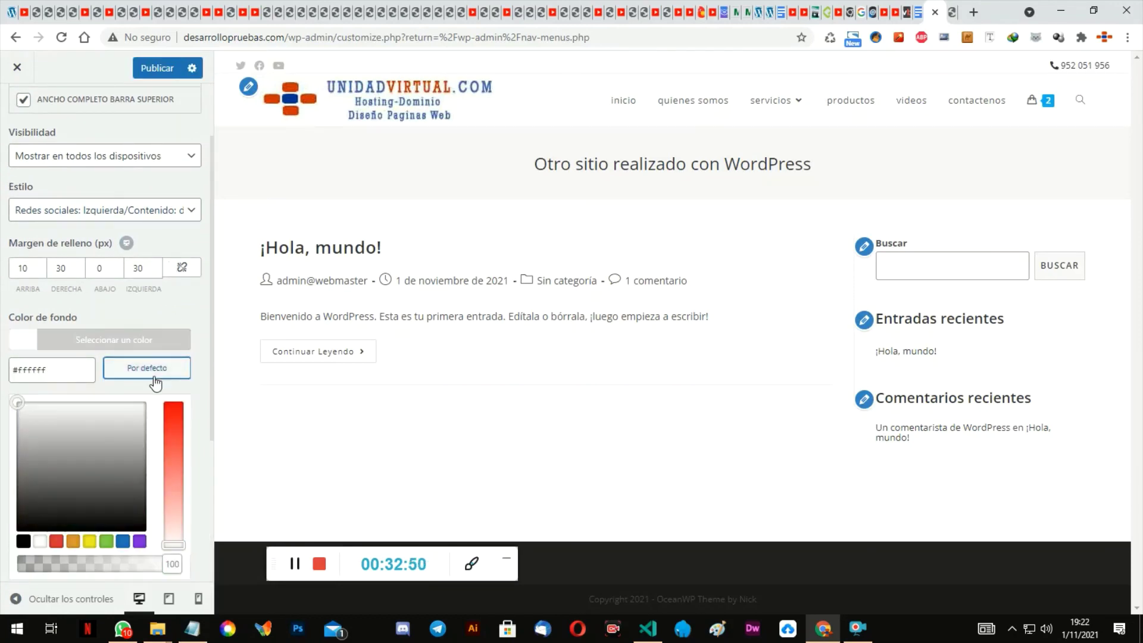
left_click(149, 303)
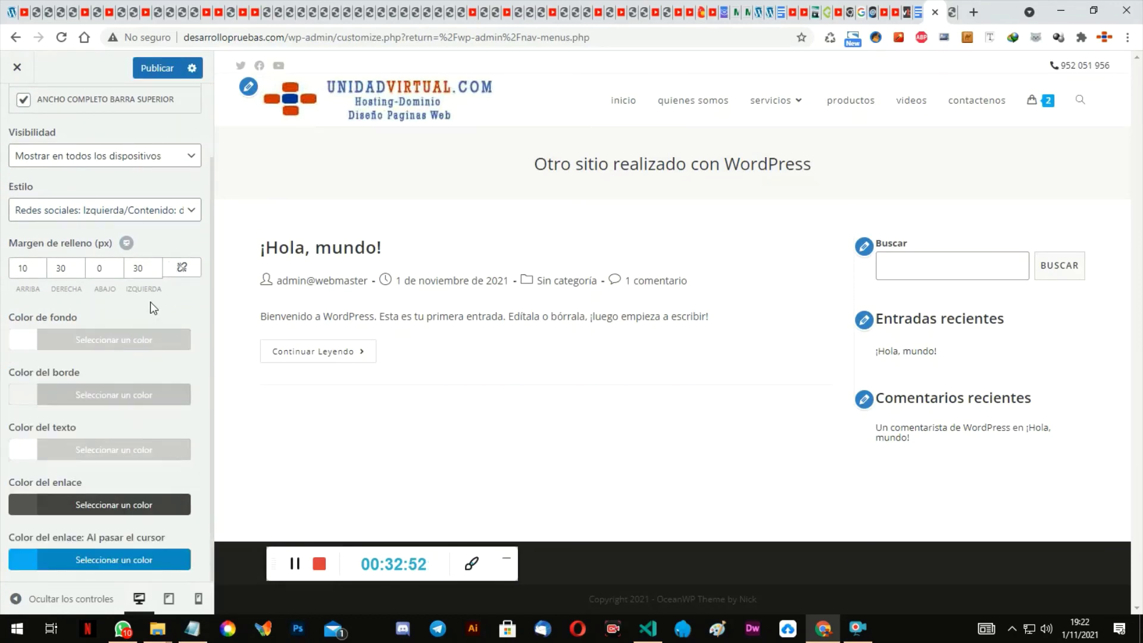
left_click(115, 454)
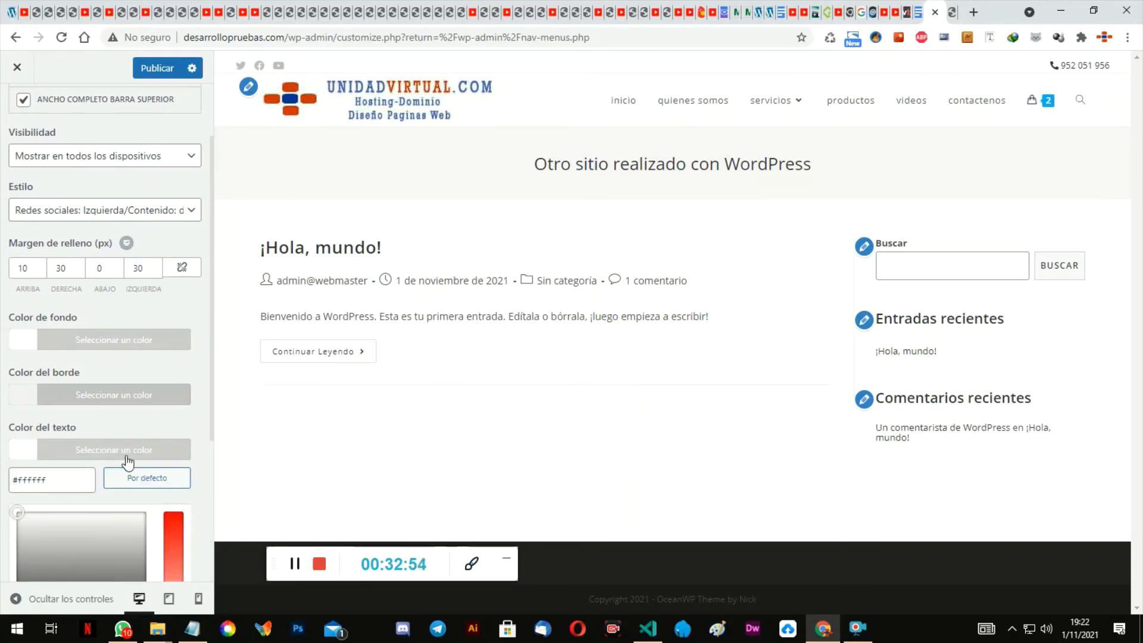
left_click(147, 480)
left_click(156, 70)
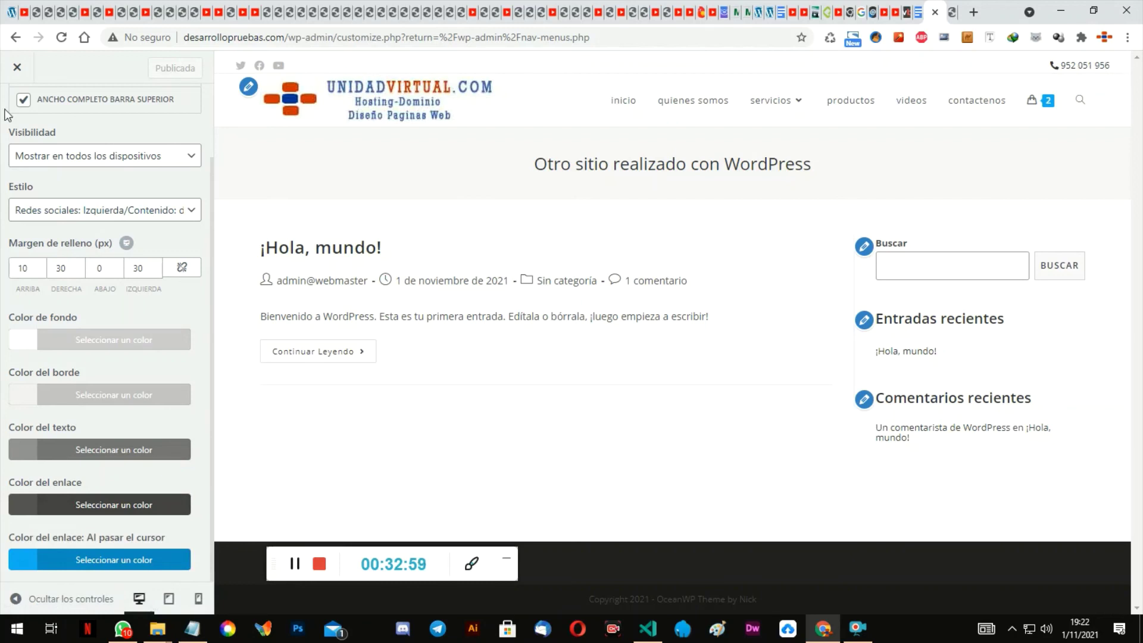
Step: Go back to the customizer's main section list, look over its sections, and view the live inicio page's top bar
scroll(102, 190, "up", 3)
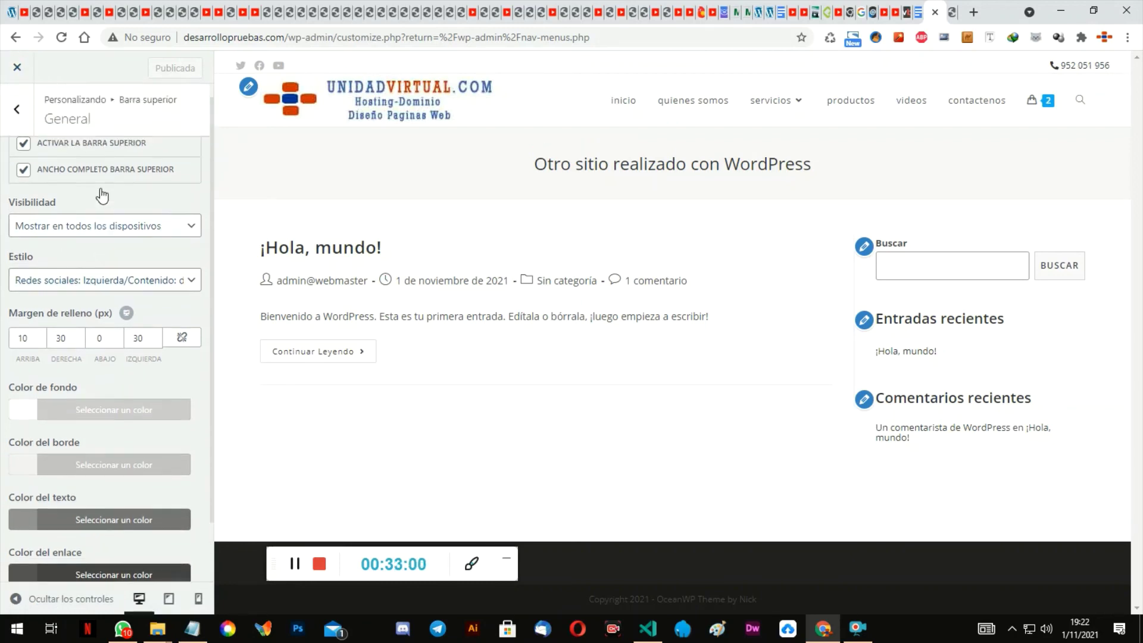
left_click(16, 109)
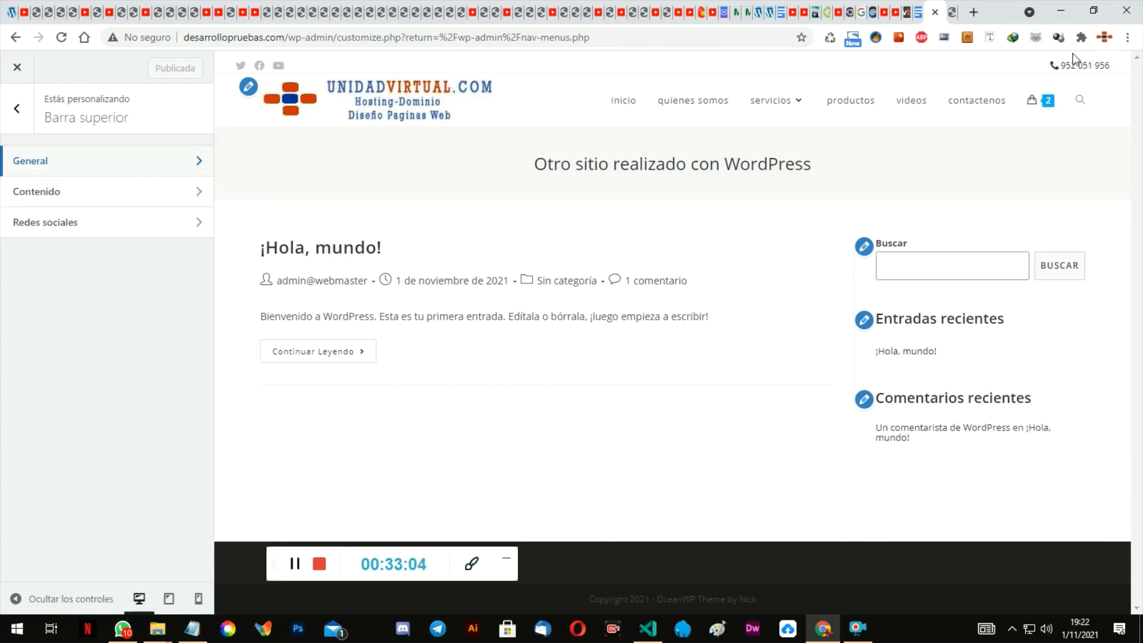
left_click(17, 108)
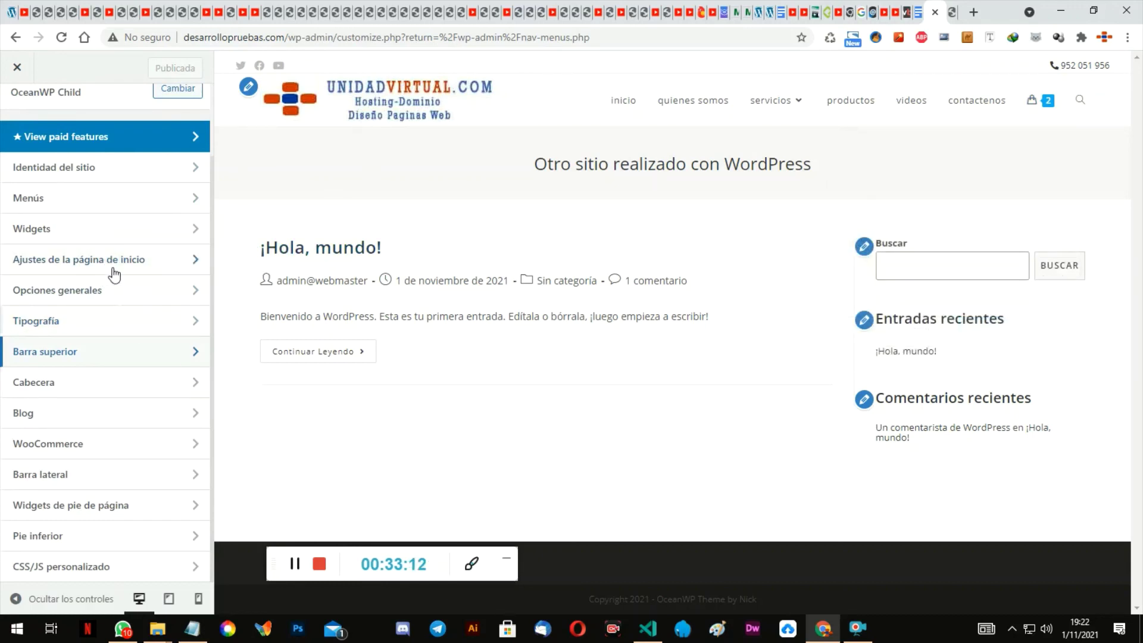
scroll(113, 274, "up", 2)
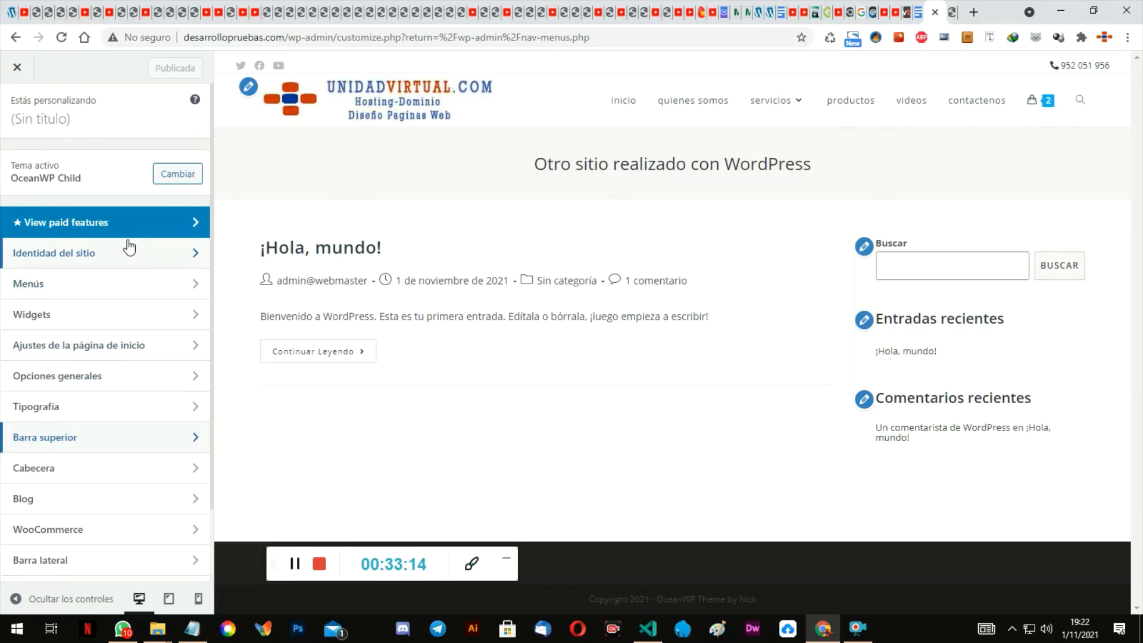
scroll(129, 246, "down", 2)
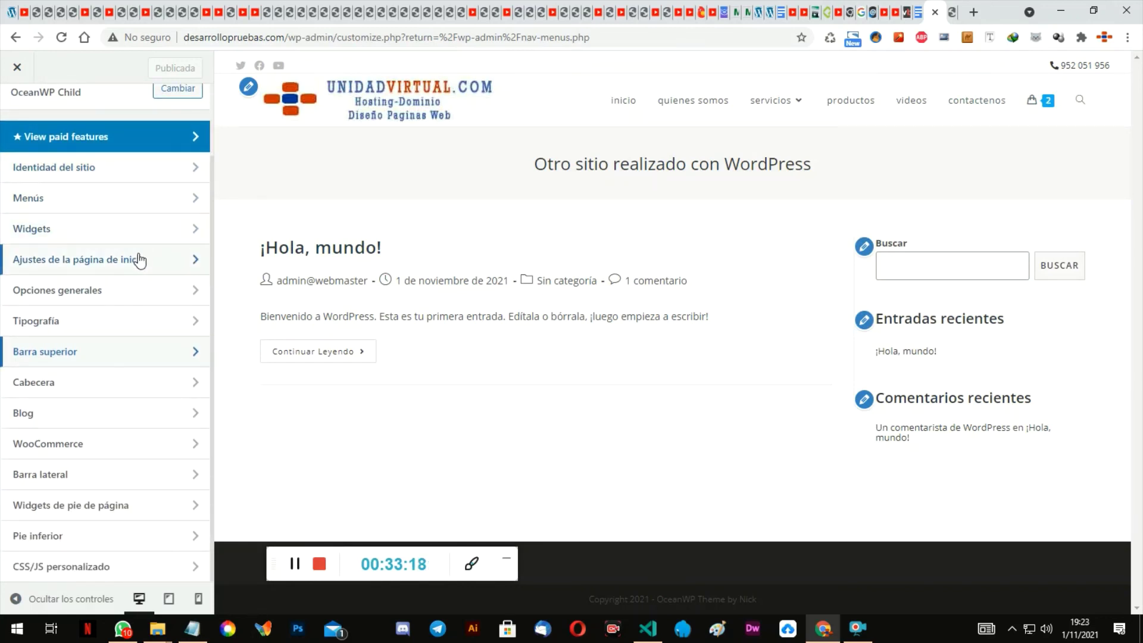
left_click(293, 564)
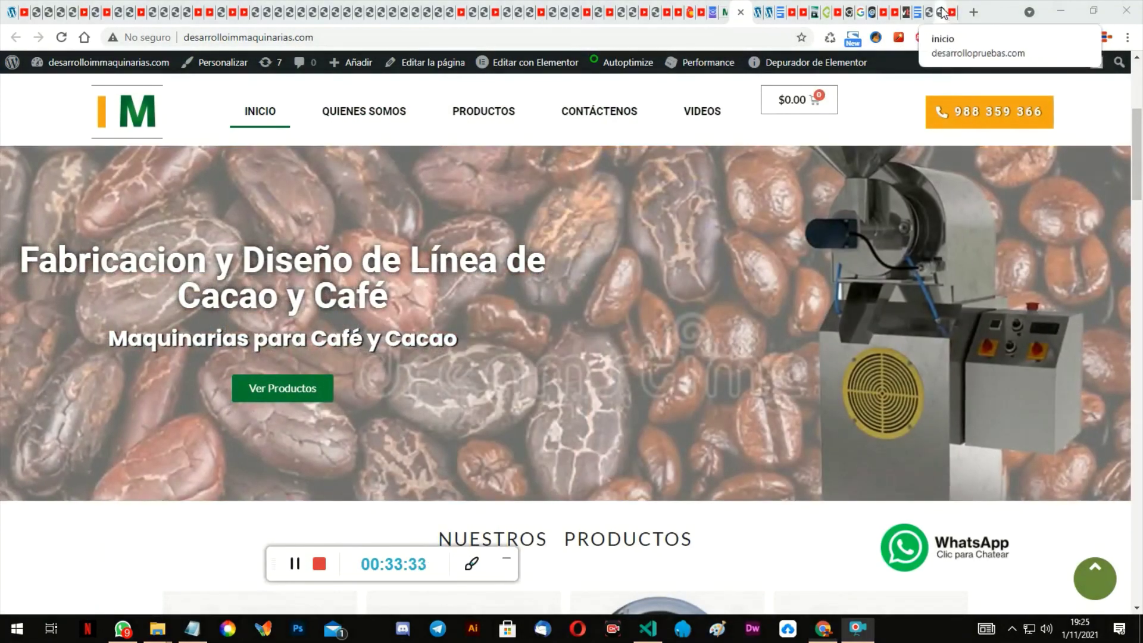
left_click(944, 12)
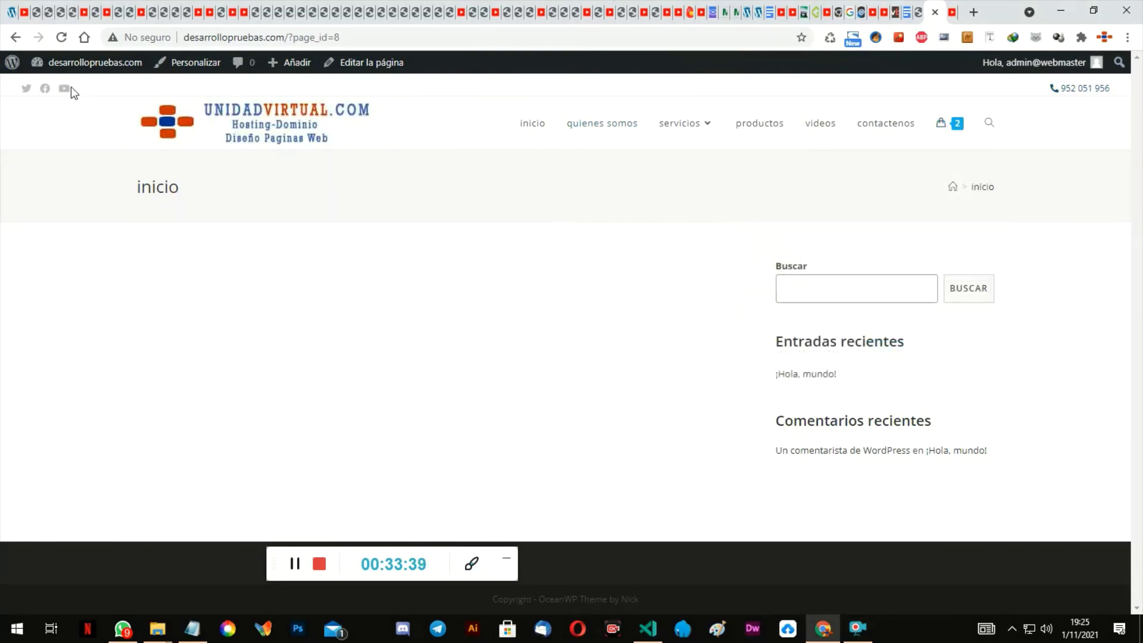
left_click(294, 564)
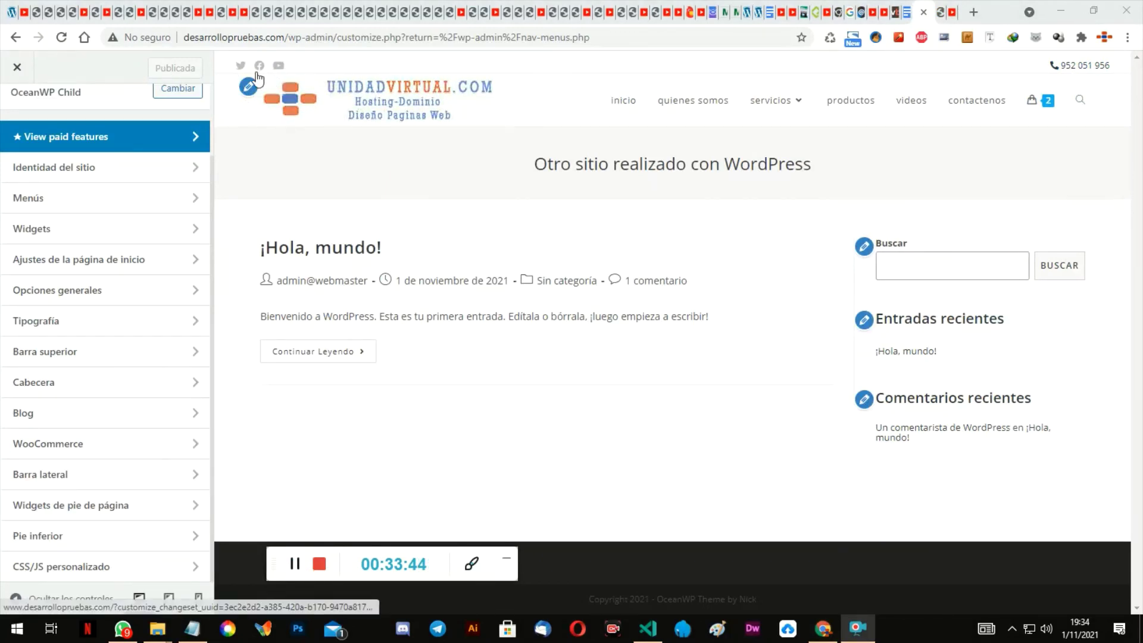
Step: Review the Contenido section of Barra superior and return to the customizer's main section list
left_click(81, 353)
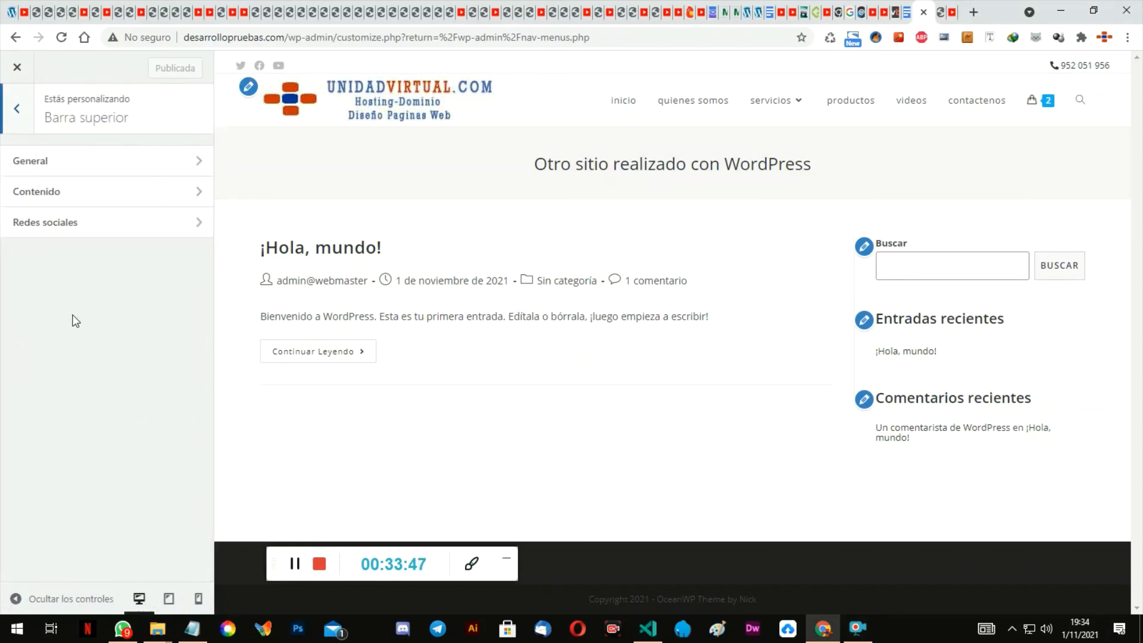
left_click(49, 191)
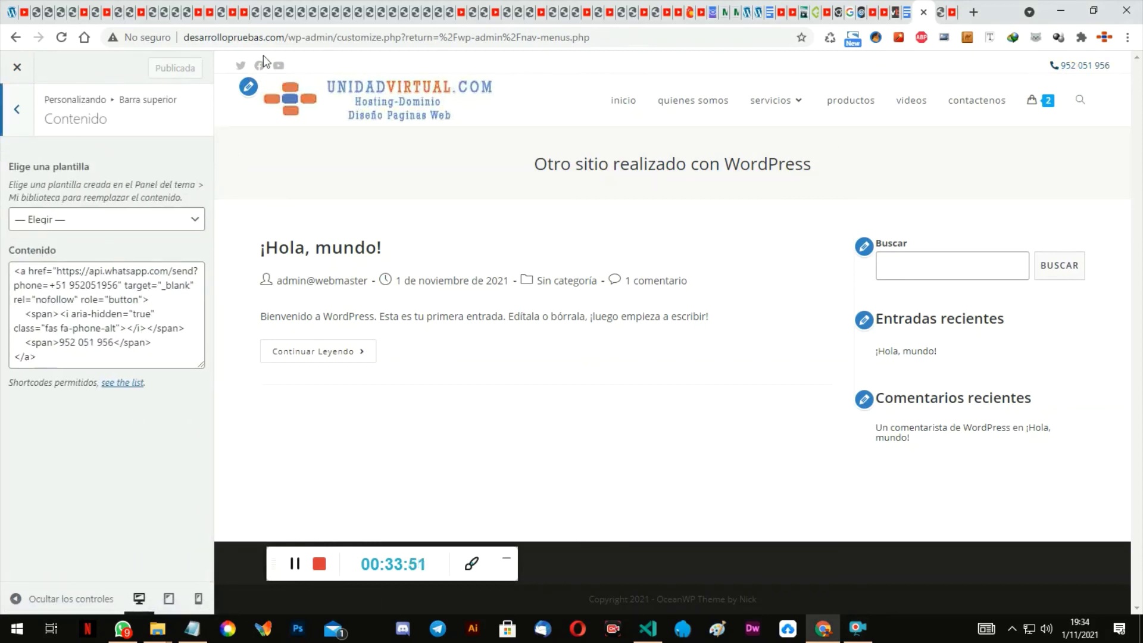
left_click(17, 110)
left_click(22, 112)
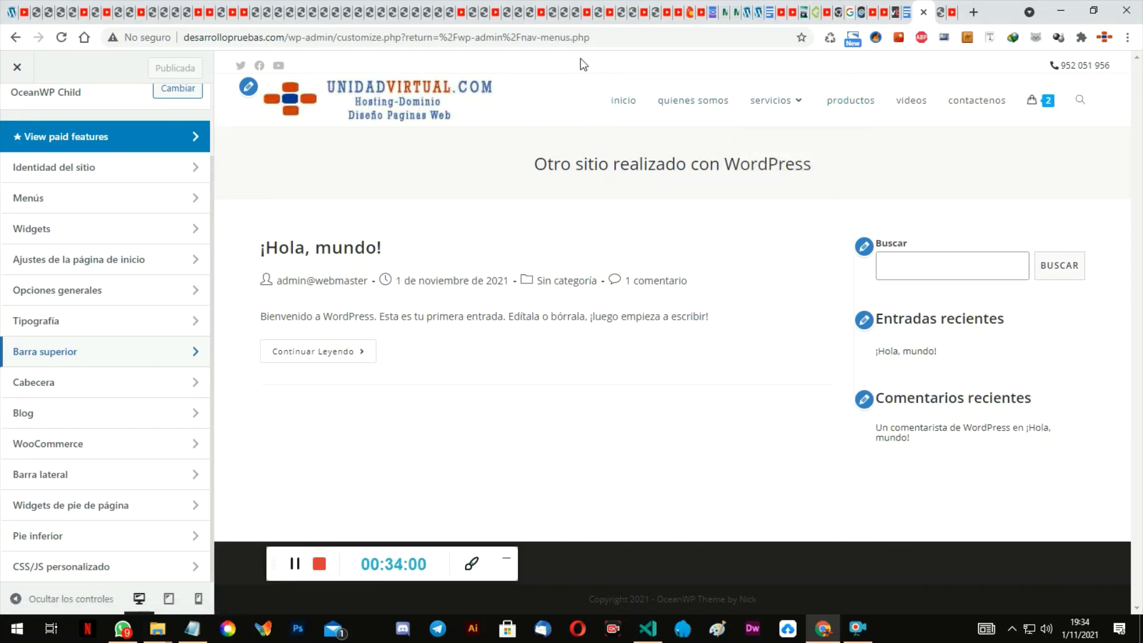
scroll(102, 96, "up", 2)
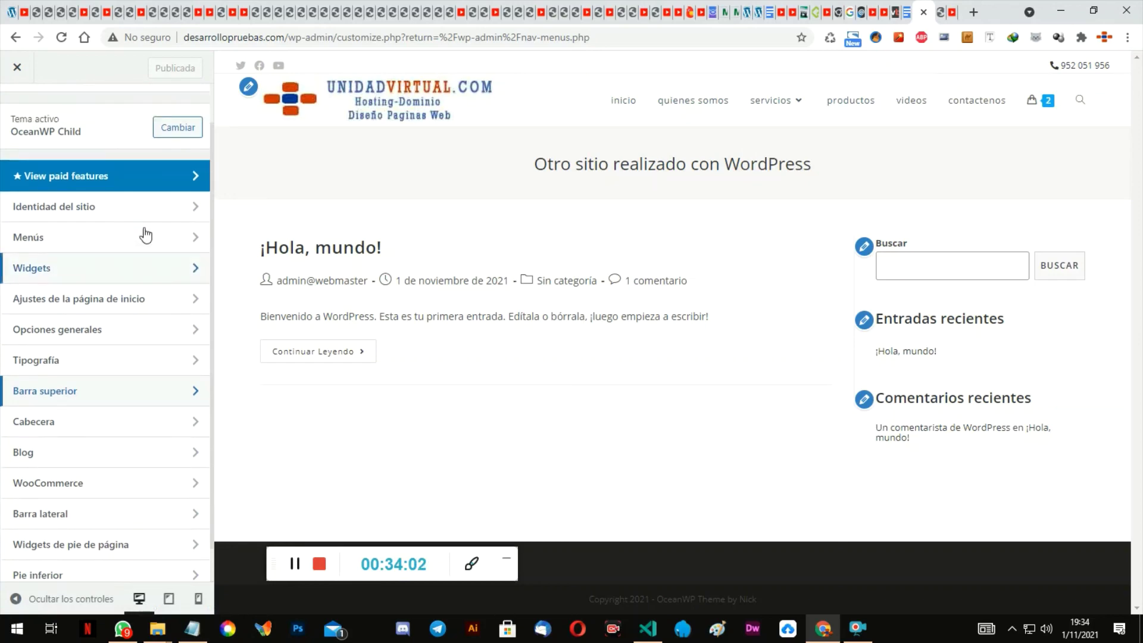
Step: Leave the customizer and review the structure of MenuPrincipal on the Menús page
left_click(7, 75)
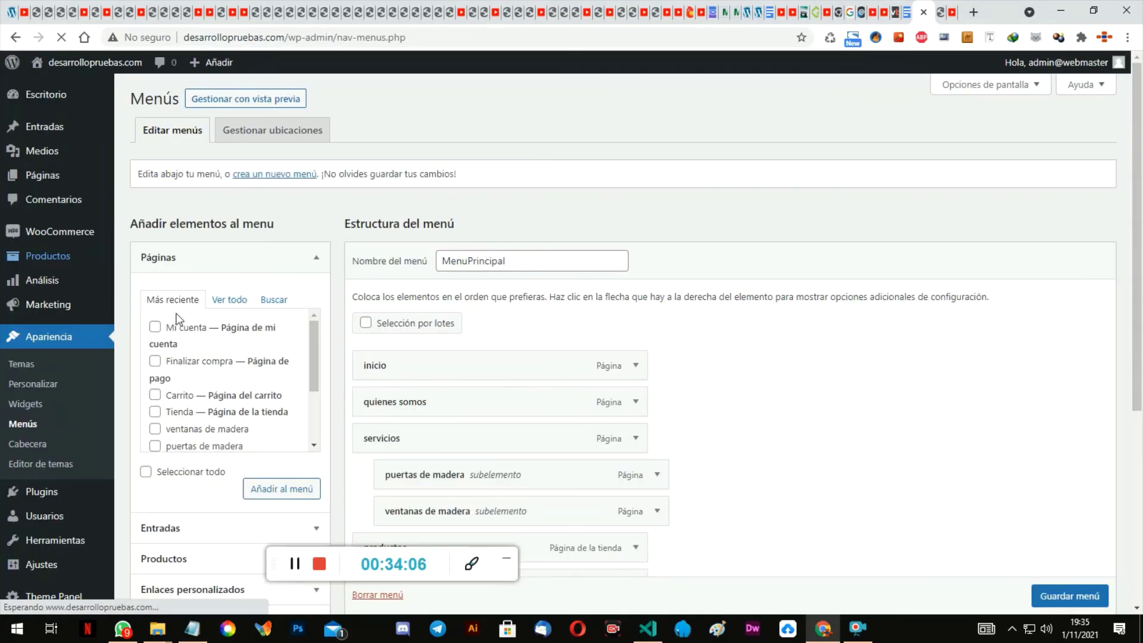
scroll(72, 256, "down", 3)
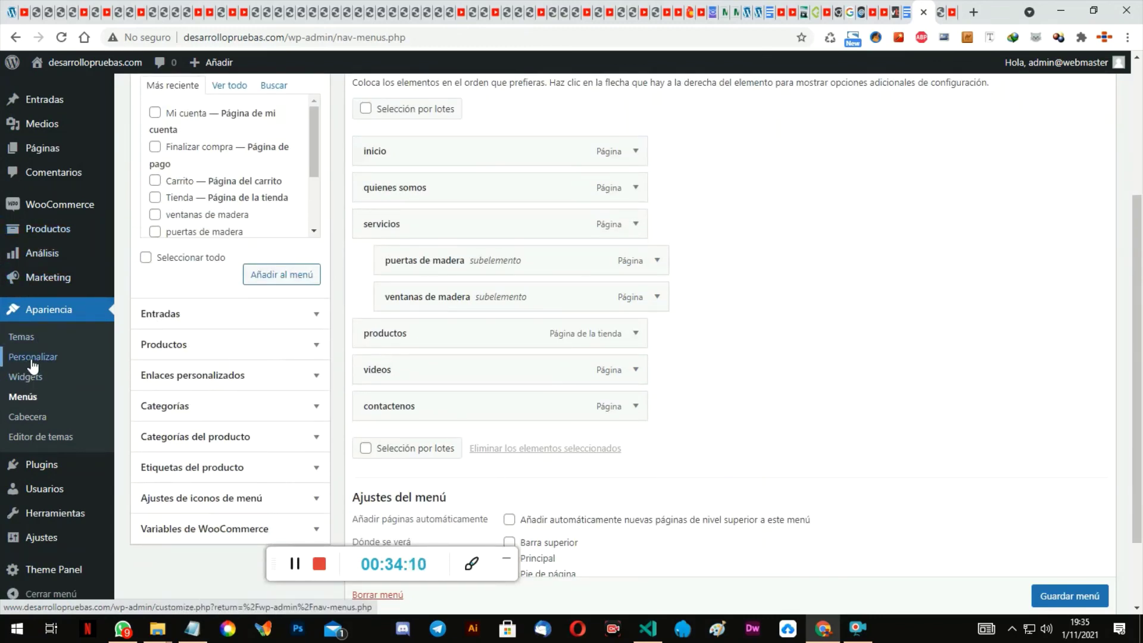
left_click(25, 398)
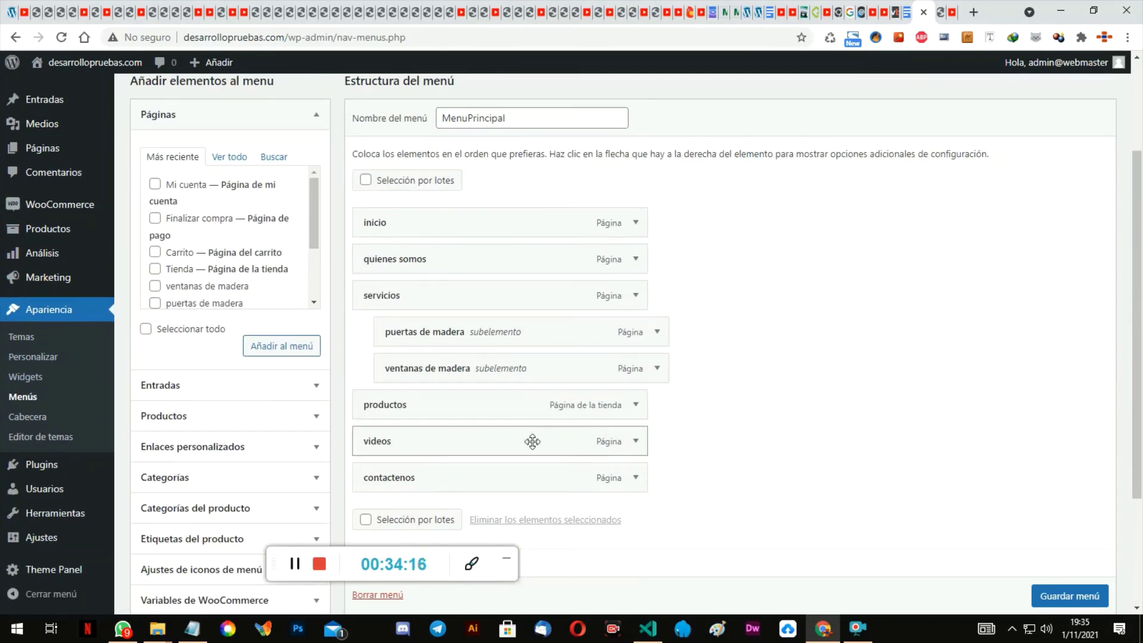
scroll(740, 405, "up", 3)
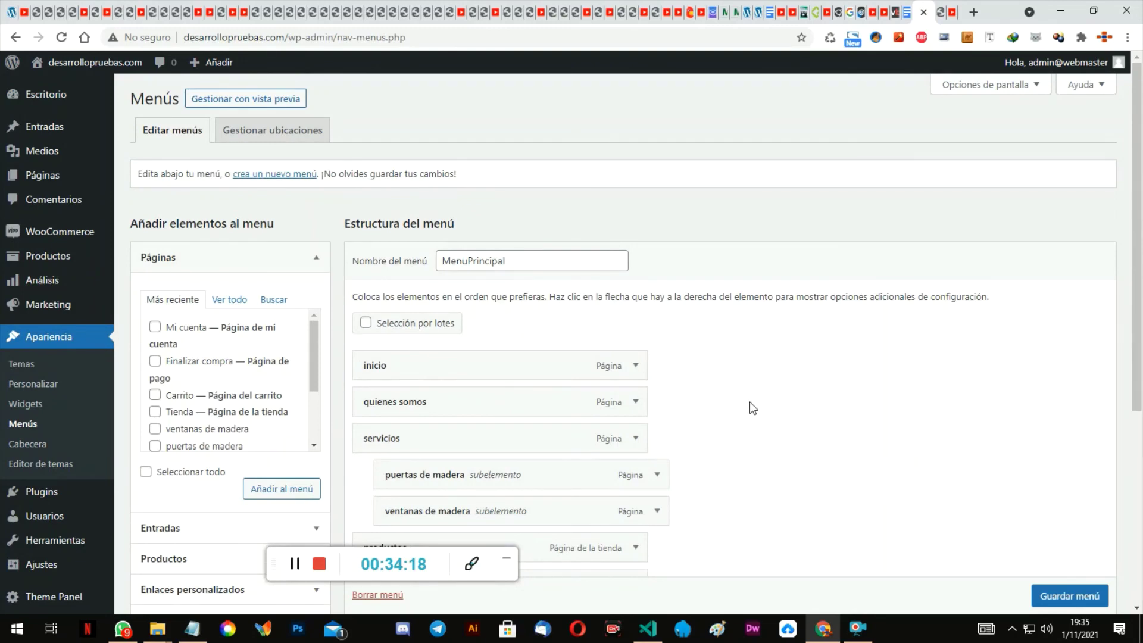
Step: Create a new menu named menu-barra-superior
scroll(748, 402, "down", 3)
scroll(755, 406, "up", 3)
scroll(756, 411, "down", 6)
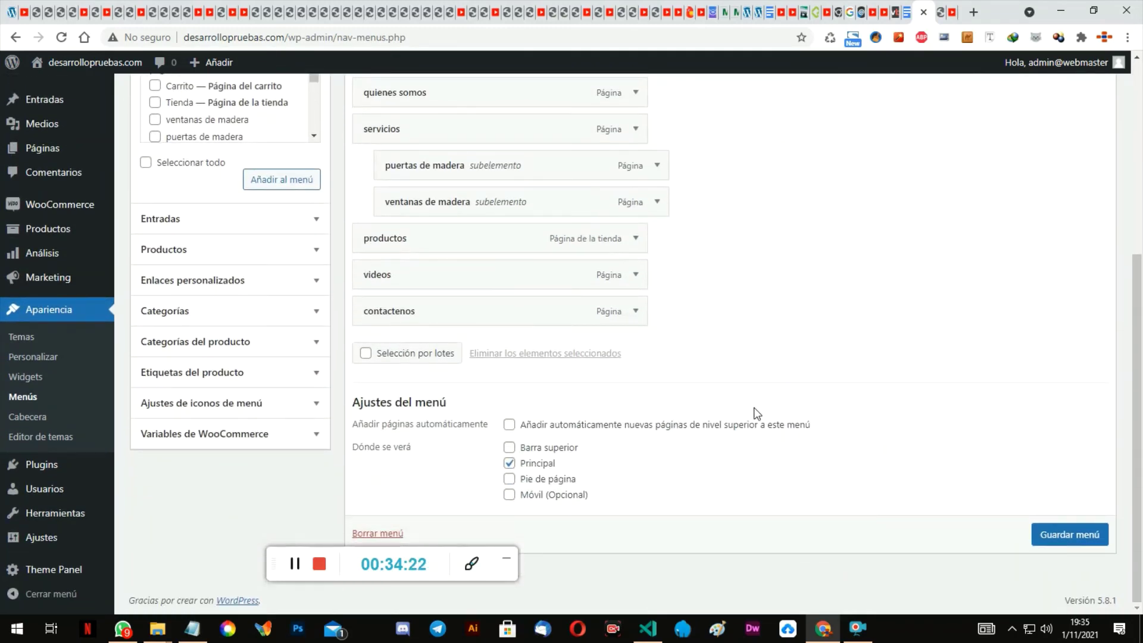
scroll(756, 412, "up", 5)
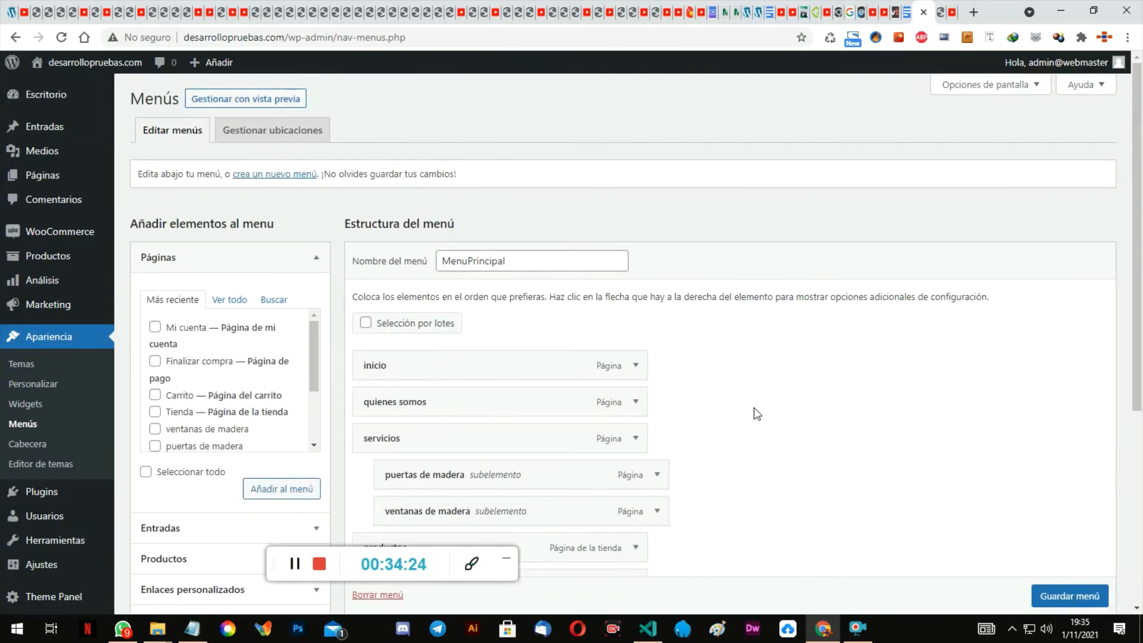
left_click(274, 178)
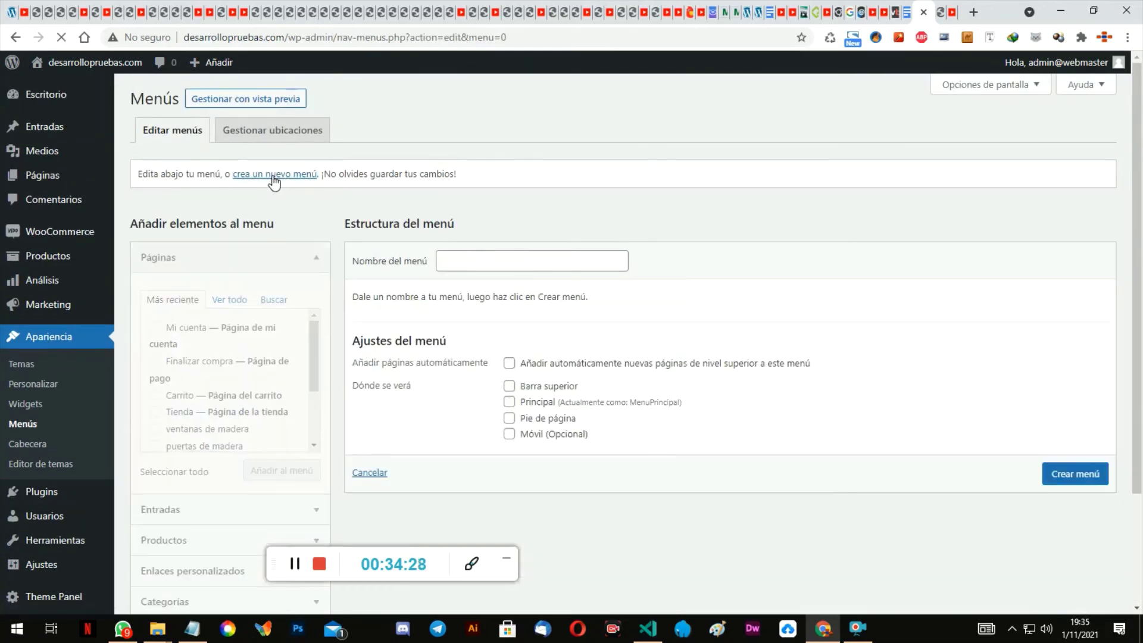
left_click(515, 259)
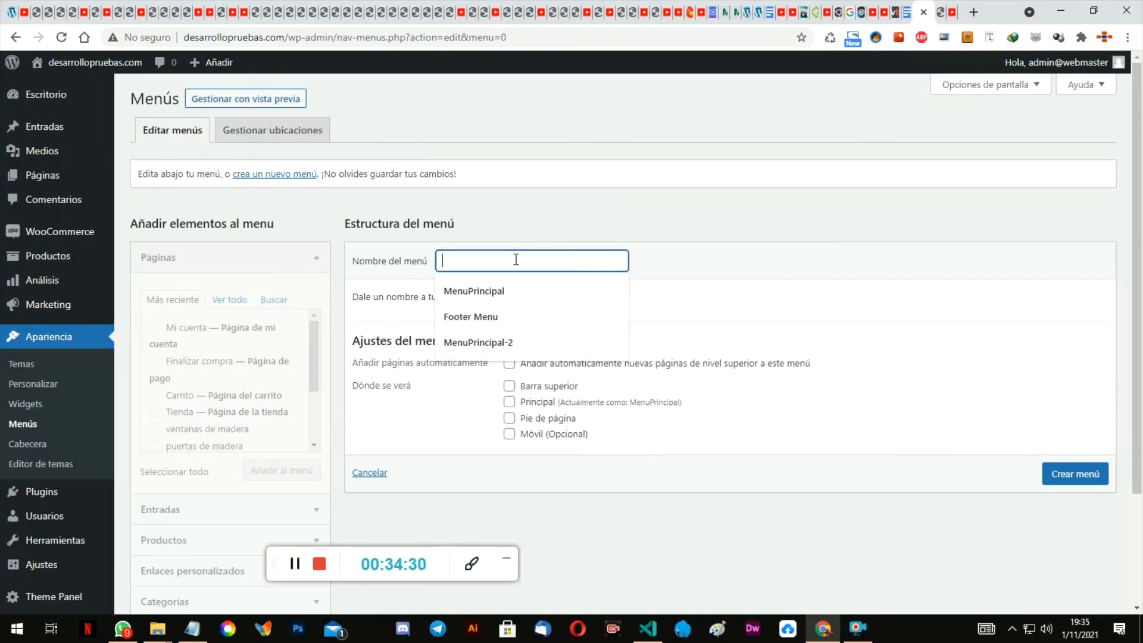
type("barr")
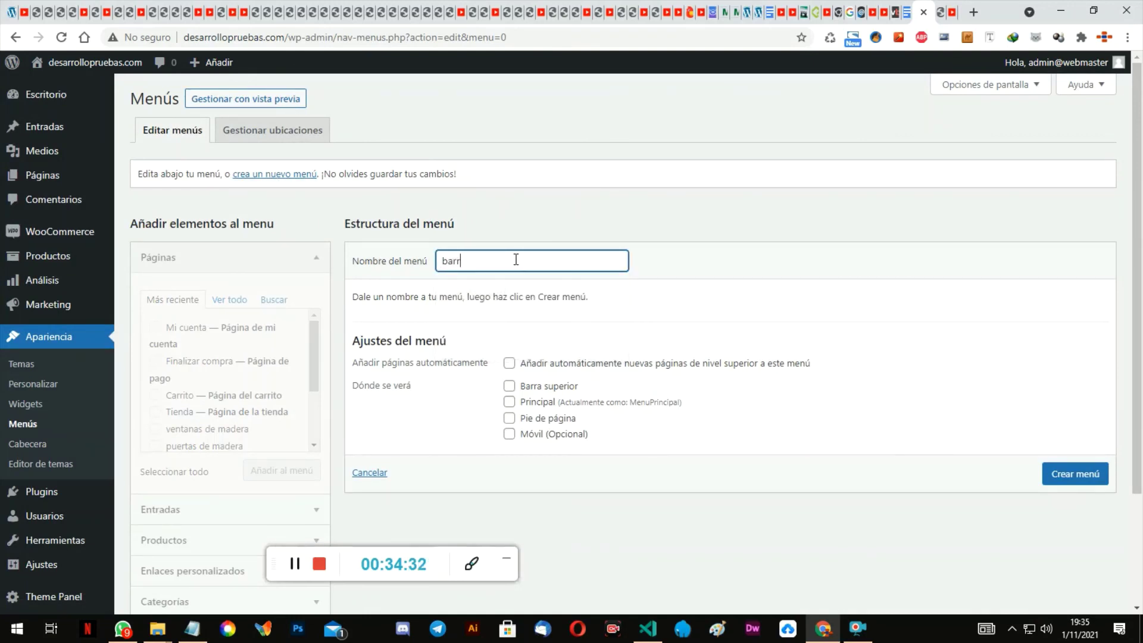
type("a-superior")
left_click(443, 255)
type("menu-")
left_click(1065, 484)
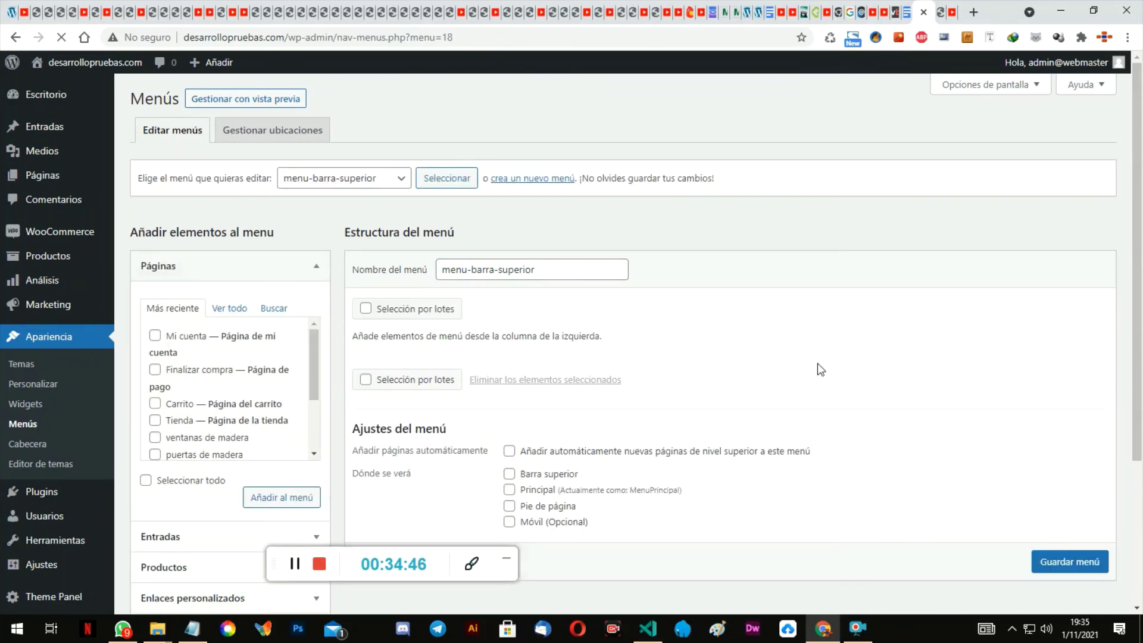
Step: Set the display location of menu-barra-superior to Barra superior
scroll(818, 364, "down", 2)
left_click(509, 330)
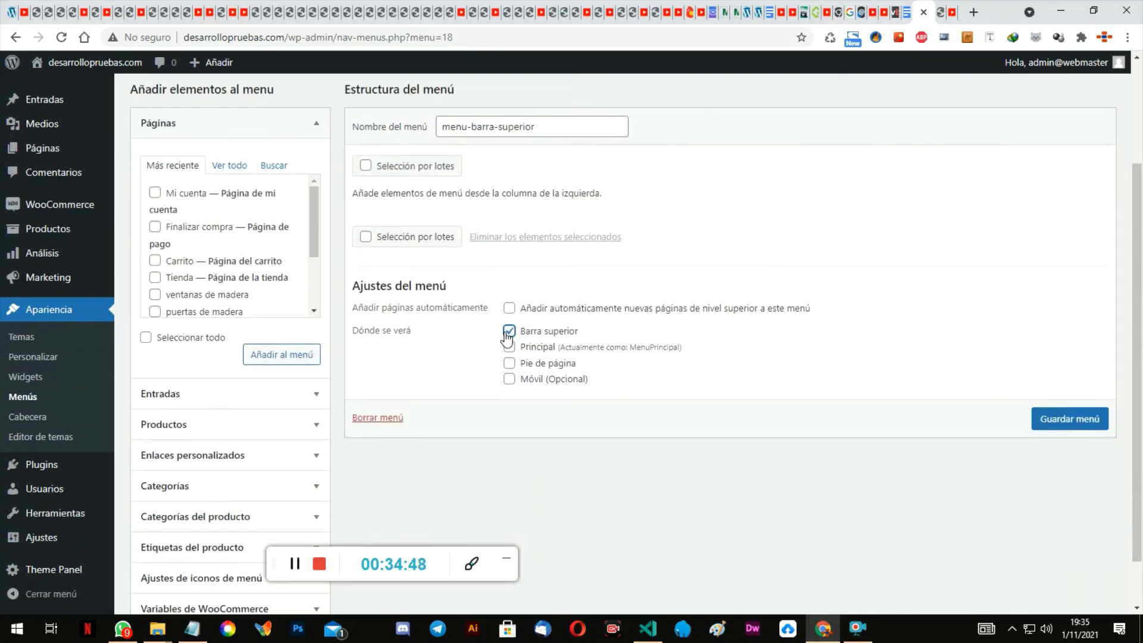
scroll(719, 268, "up", 2)
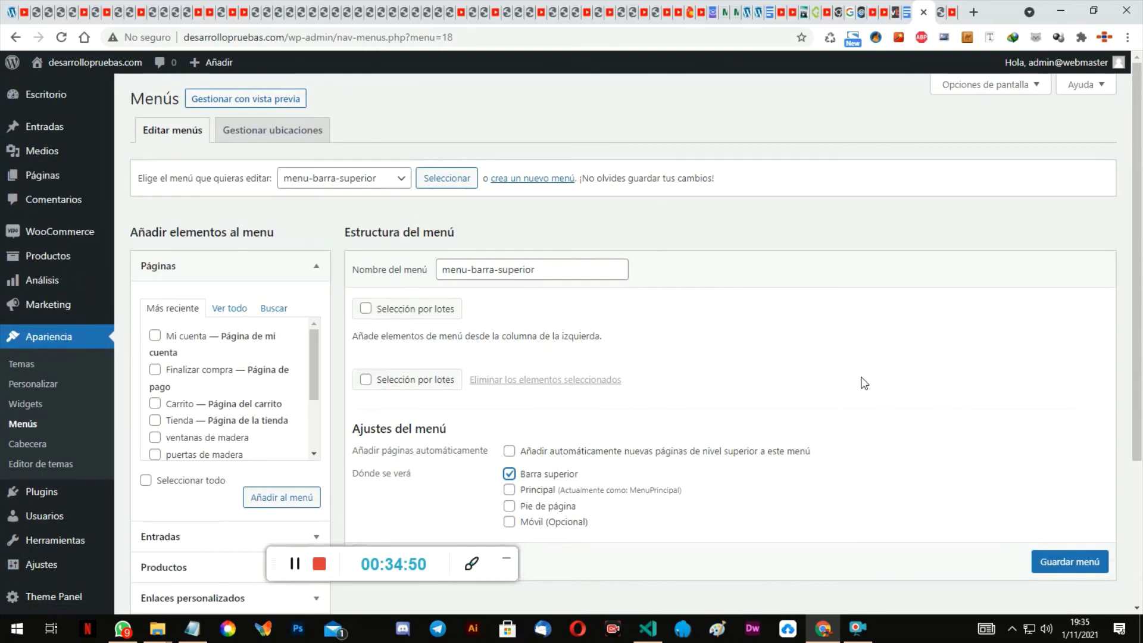
scroll(864, 383, "down", 1)
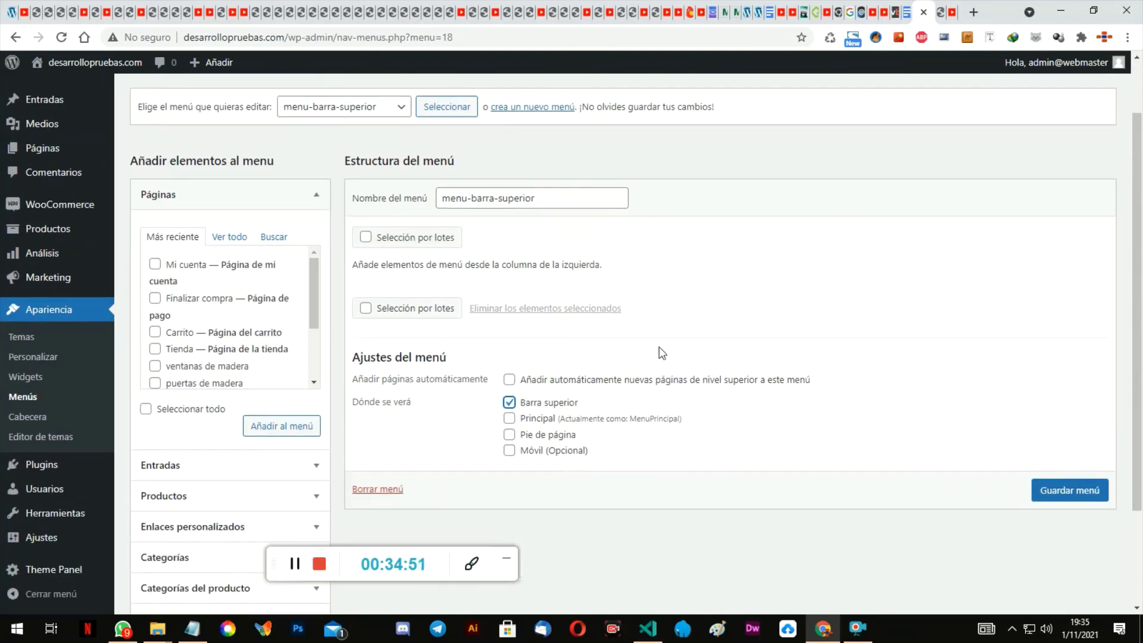
left_click(312, 286)
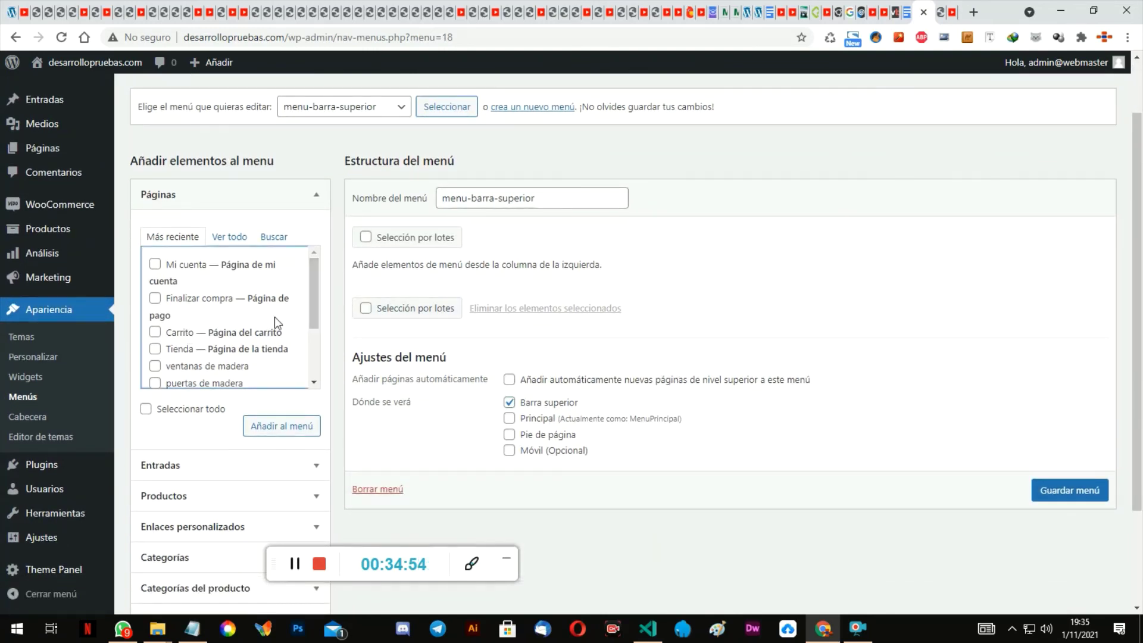
mouse_move(317, 317)
left_mouse_down()
mouse_move(310, 367)
mouse_move(317, 306)
left_mouse_up()
left_click(294, 563)
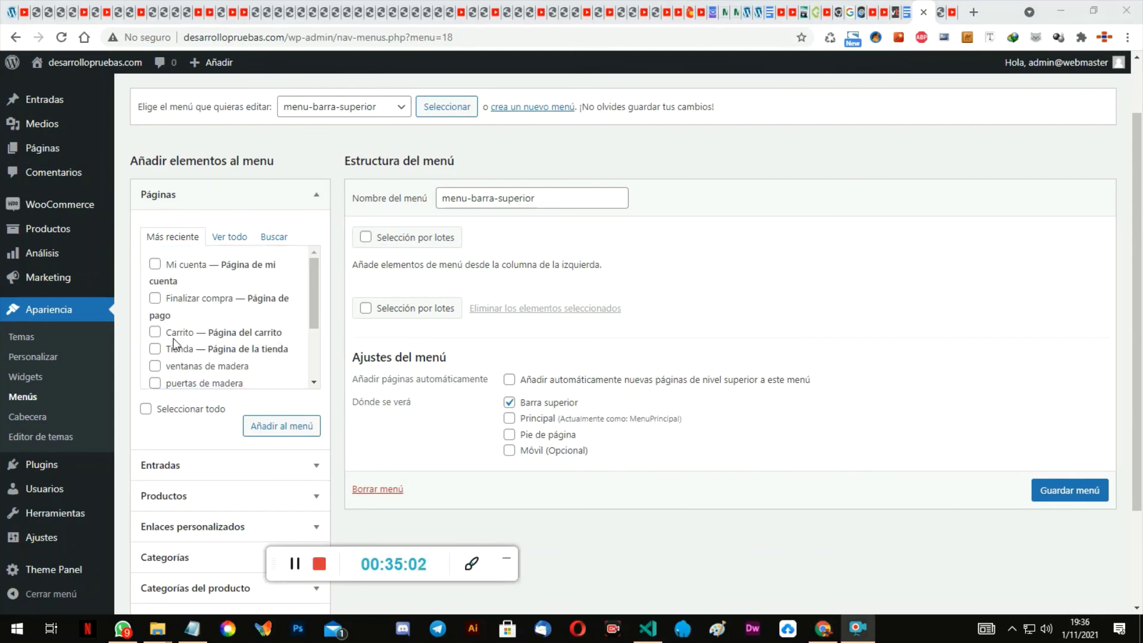
left_click(154, 332)
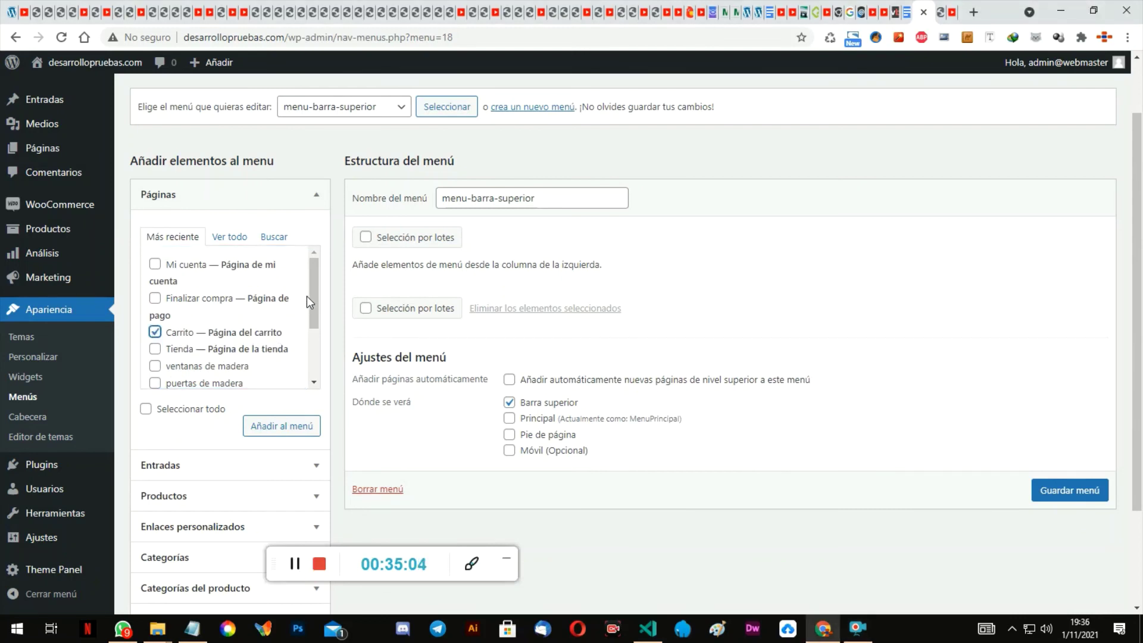
mouse_move(310, 295)
left_mouse_down()
mouse_move(302, 366)
mouse_move(311, 290)
left_mouse_up()
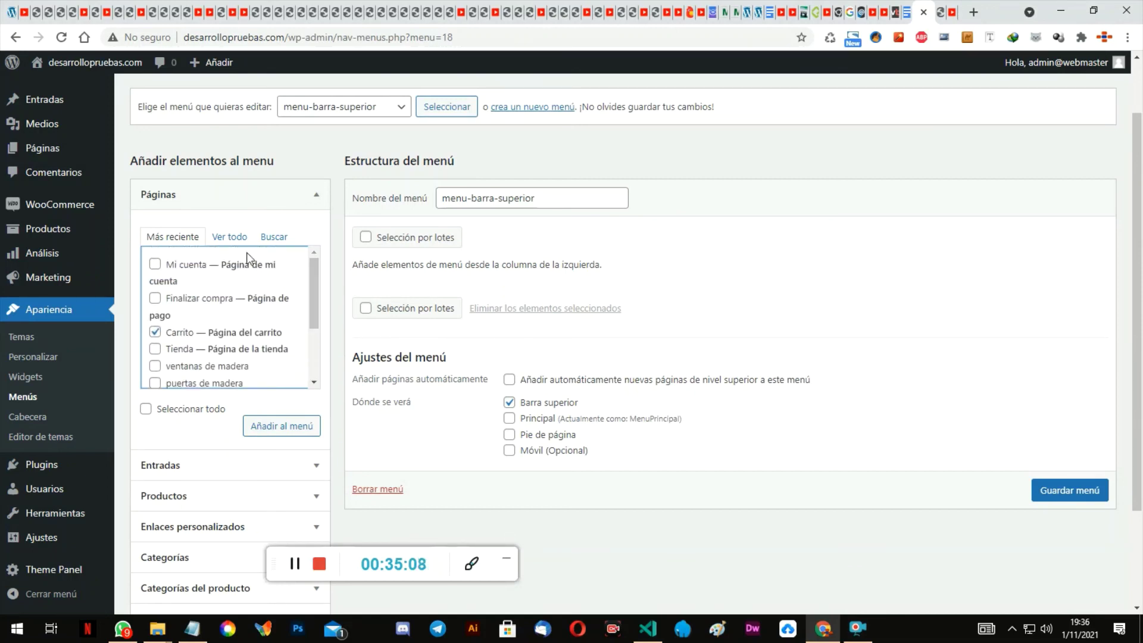
Step: Add the contactenos and Mi cuenta pages to menu-barra-superior and place Mi cuenta above contactenos
left_click(230, 236)
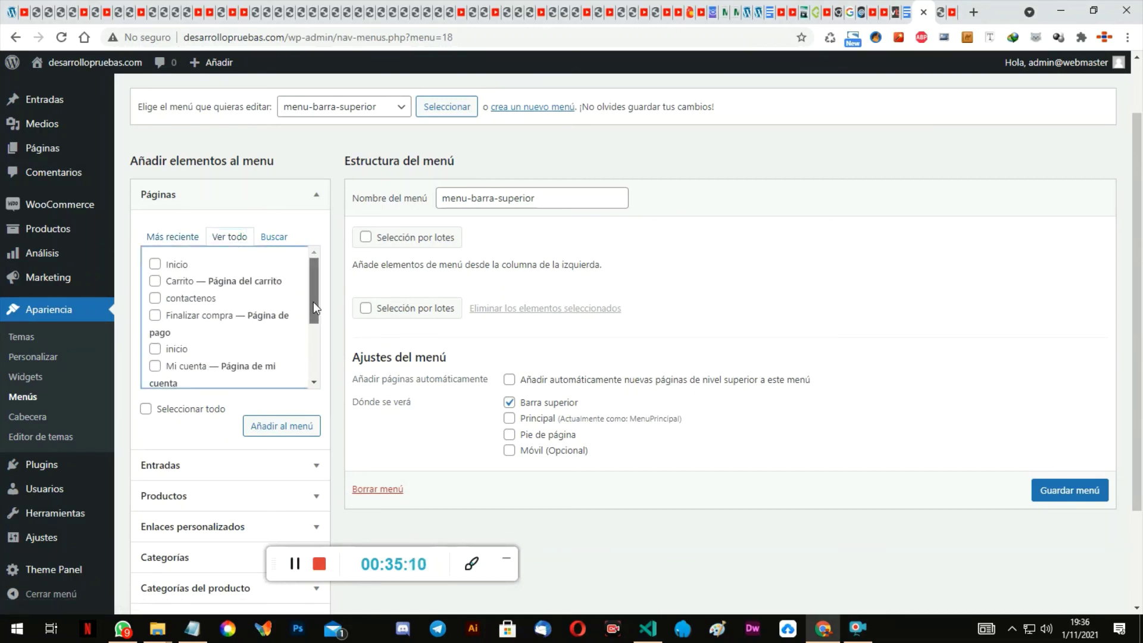
left_click(155, 366)
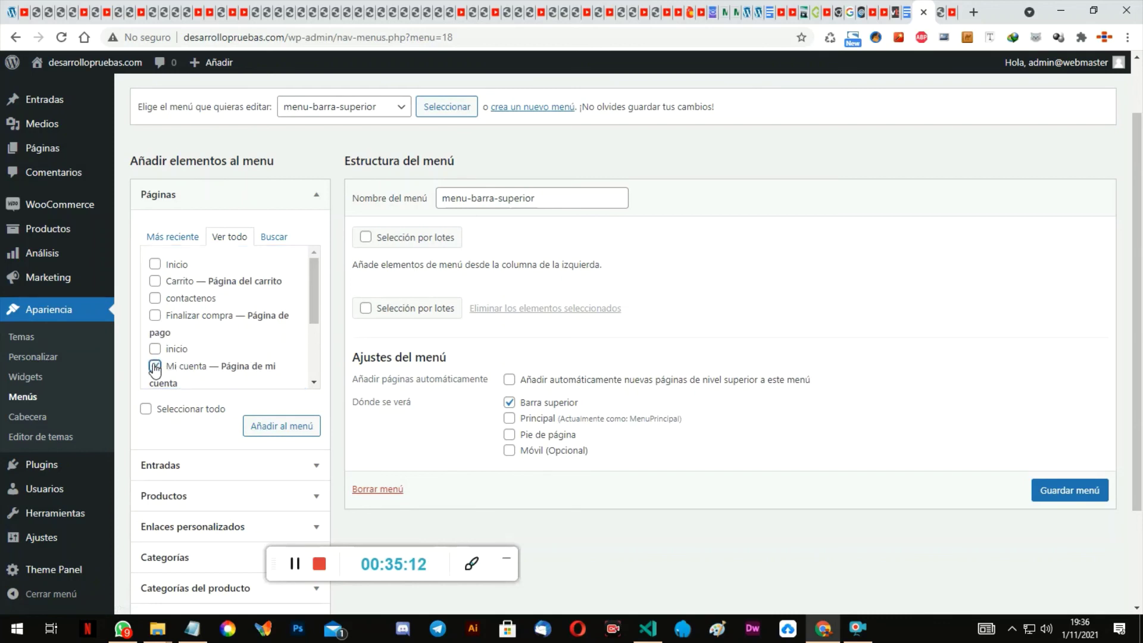
left_click_drag(316, 294, 318, 297)
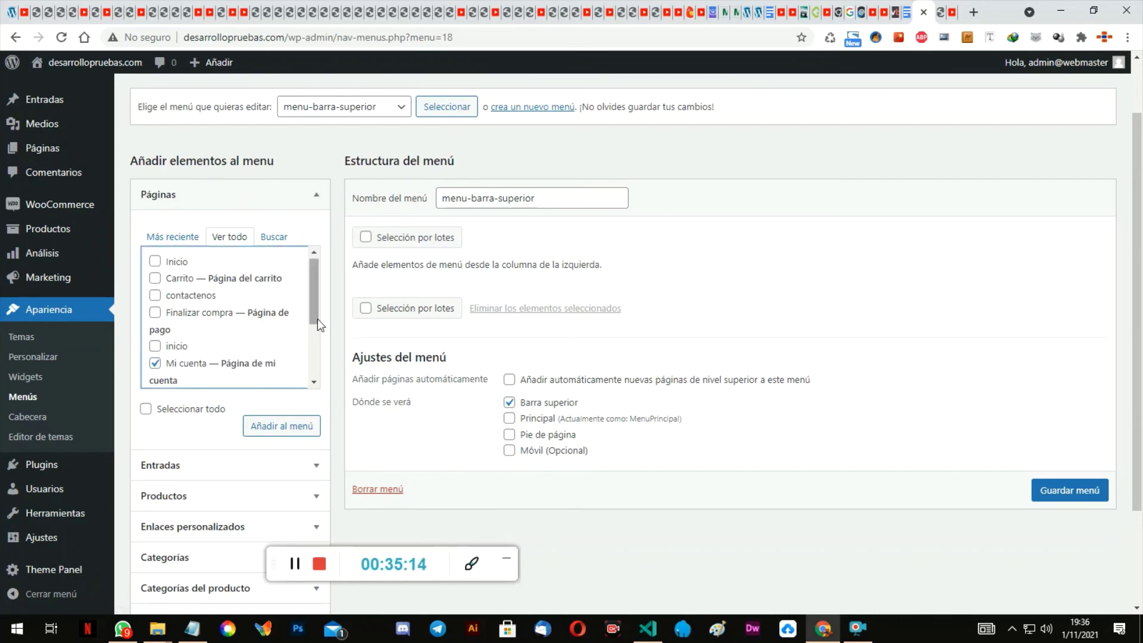
scroll(315, 333, "down", 3)
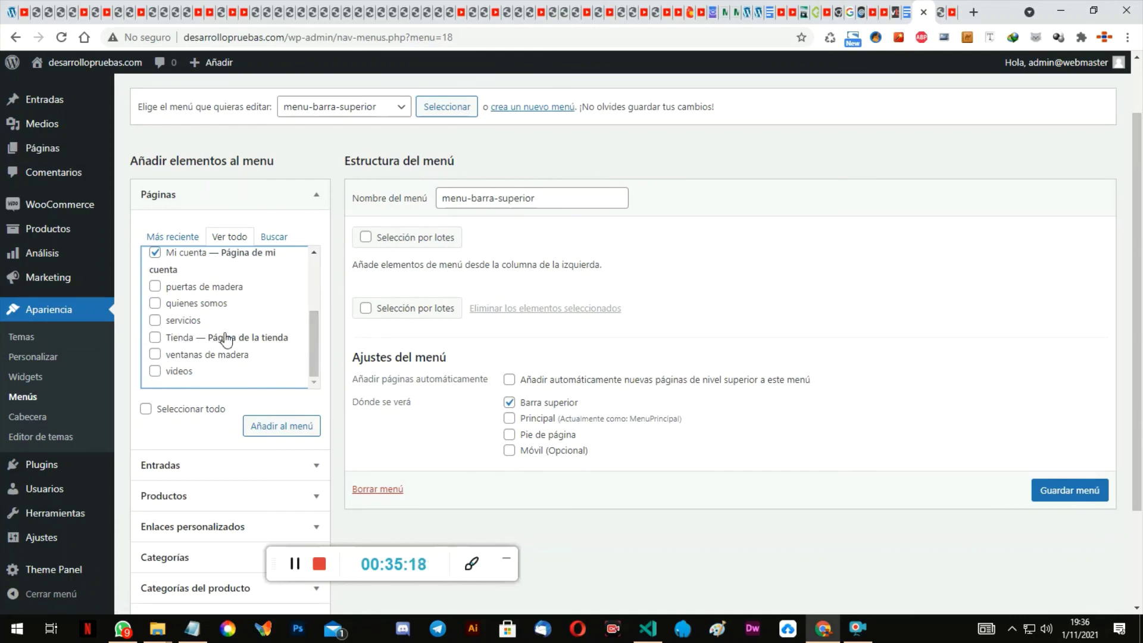
scroll(227, 337, "down", 4)
scroll(238, 340, "up", 4)
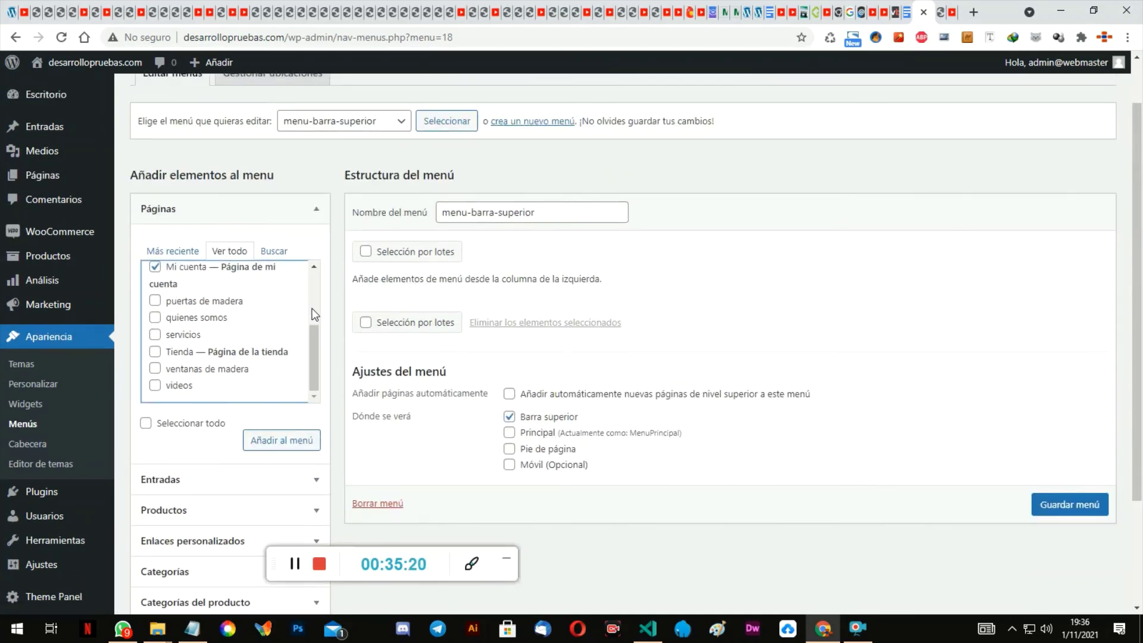
scroll(312, 307, "up", 3)
left_click(156, 313)
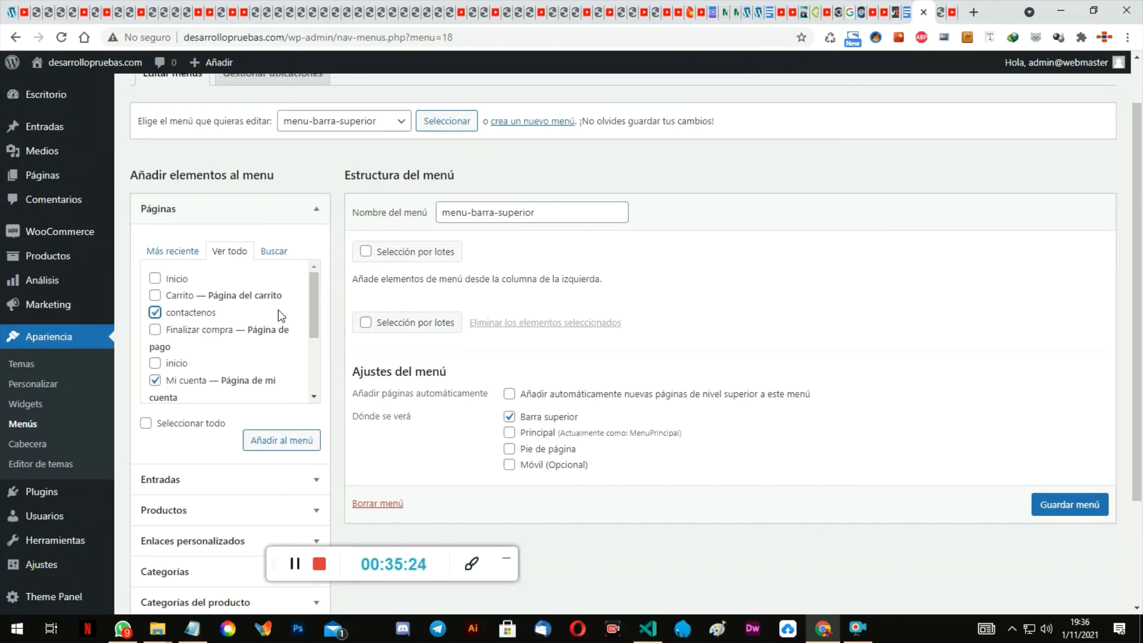
left_click(277, 442)
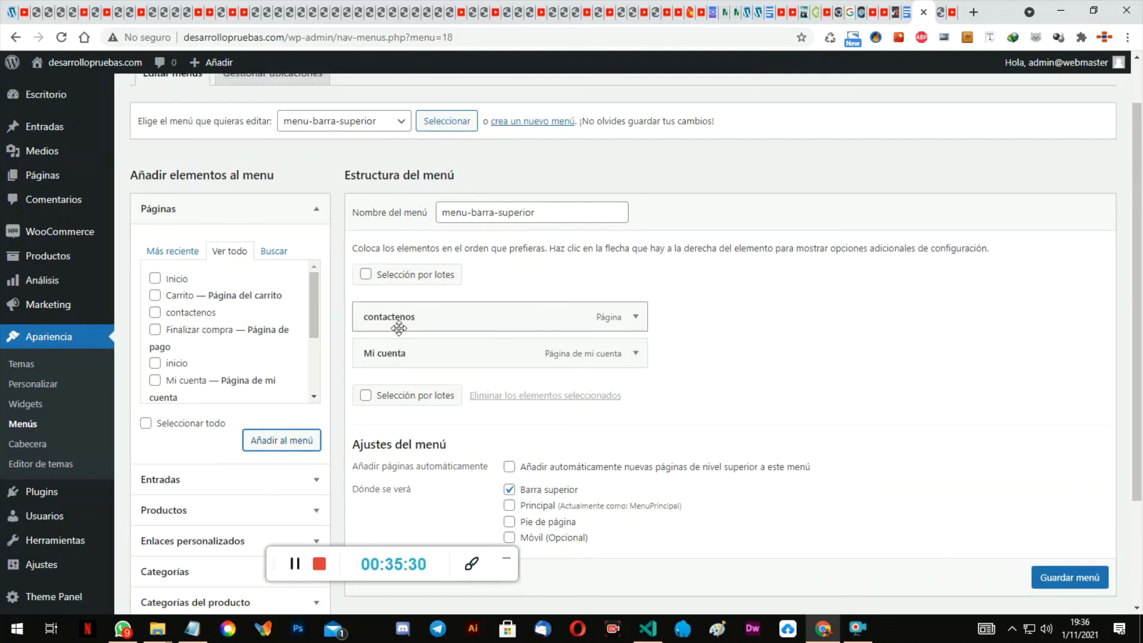
left_click_drag(396, 327, 414, 365)
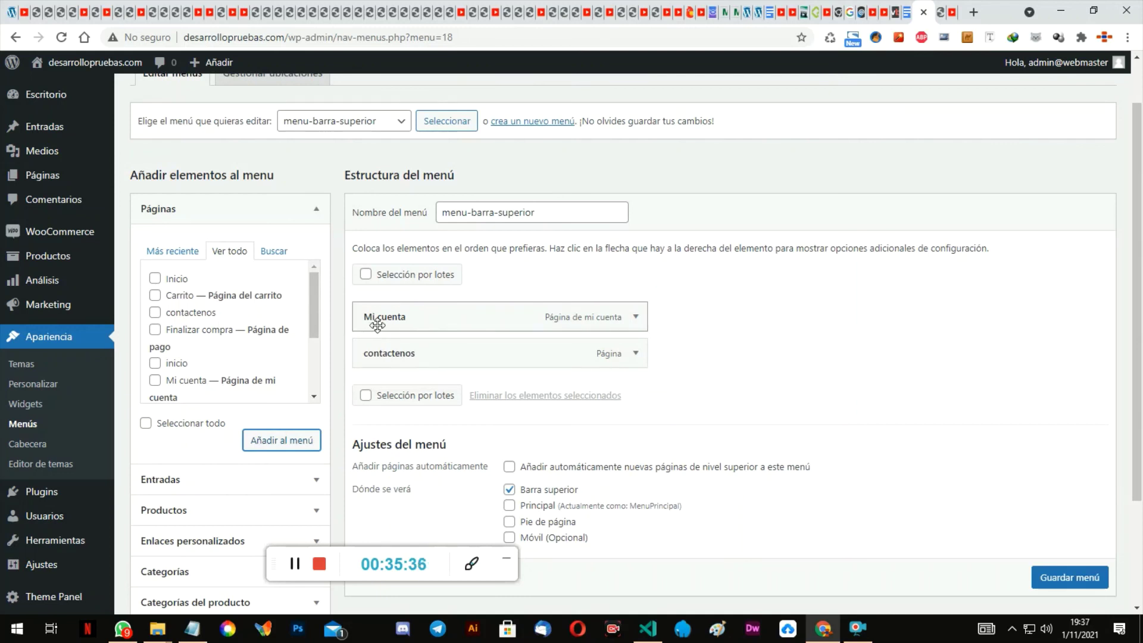
Step: Add the Carrito page to menu-barra-superior and move it above Mi cuenta as the first item
left_click(296, 575)
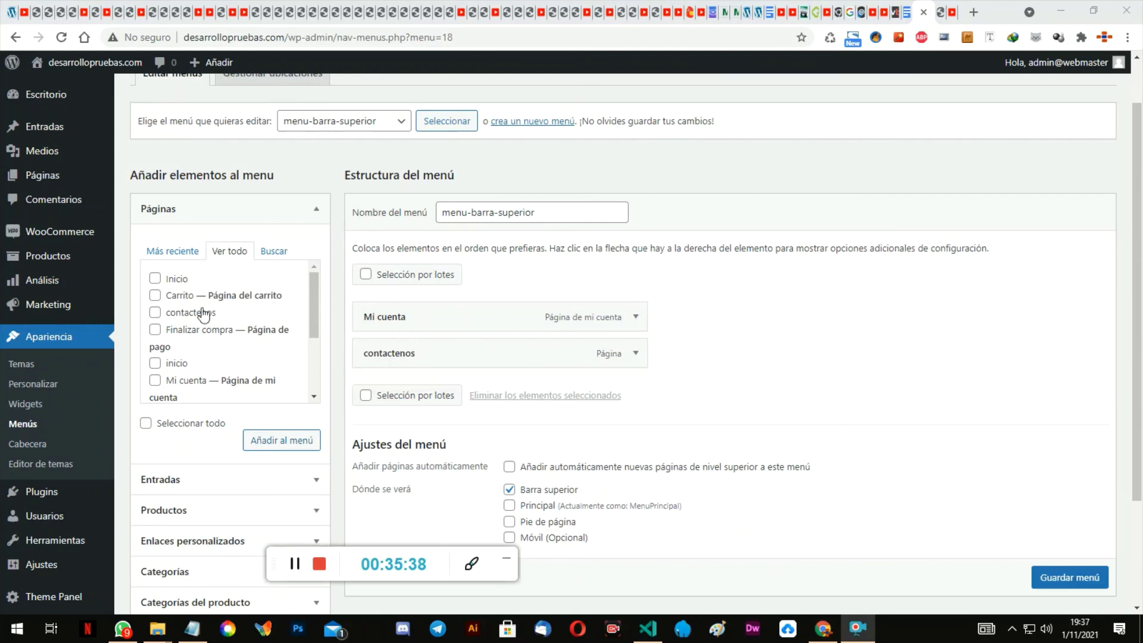
left_click(153, 294)
left_click(155, 296)
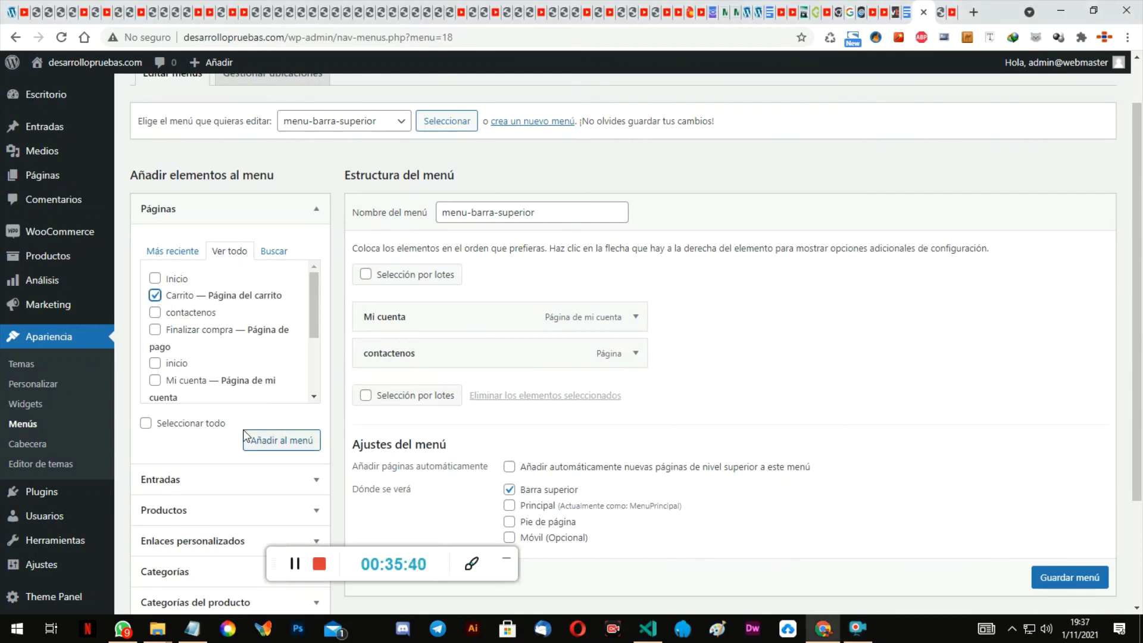
left_click(254, 439)
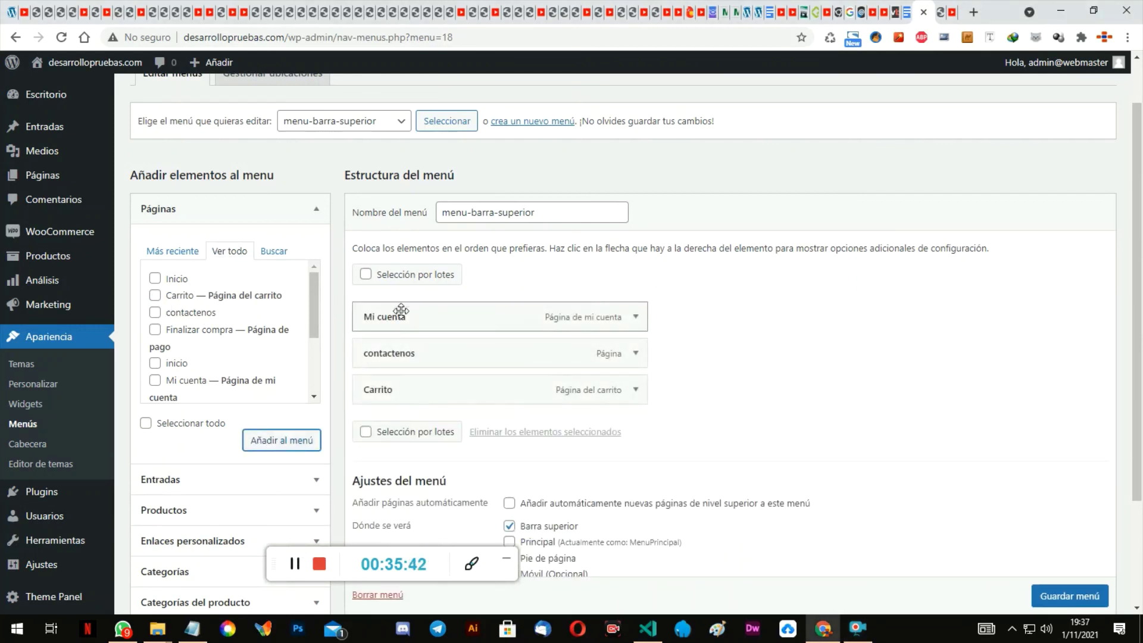
left_click_drag(401, 397, 398, 320)
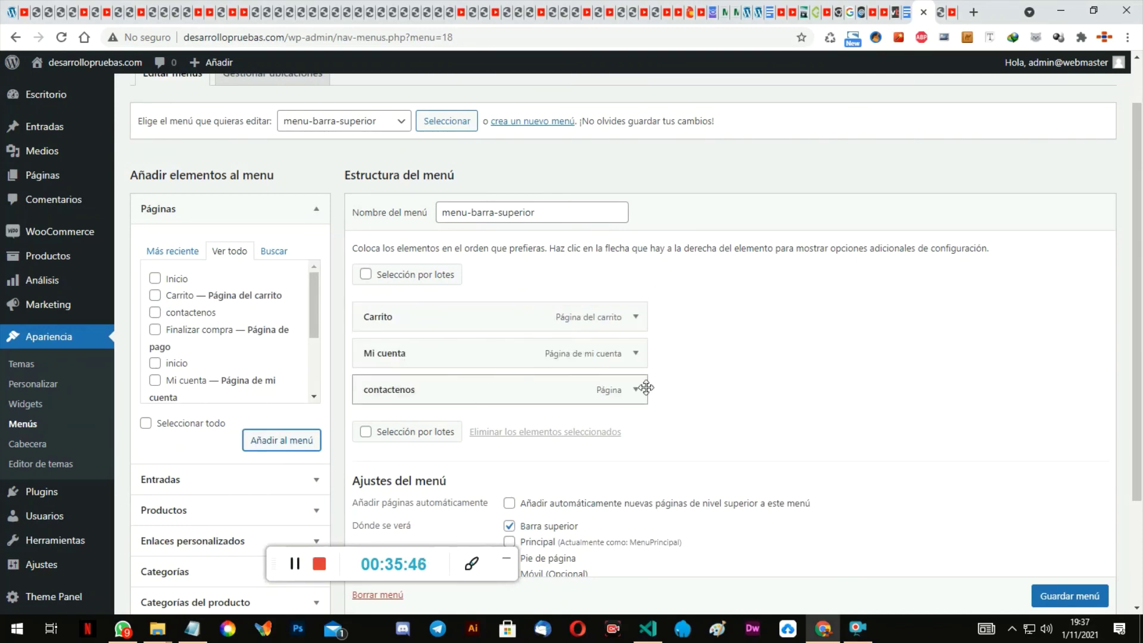
Step: Save menu-barra-superior and reload the live inicio page to check its top bar
scroll(774, 351, "down", 2)
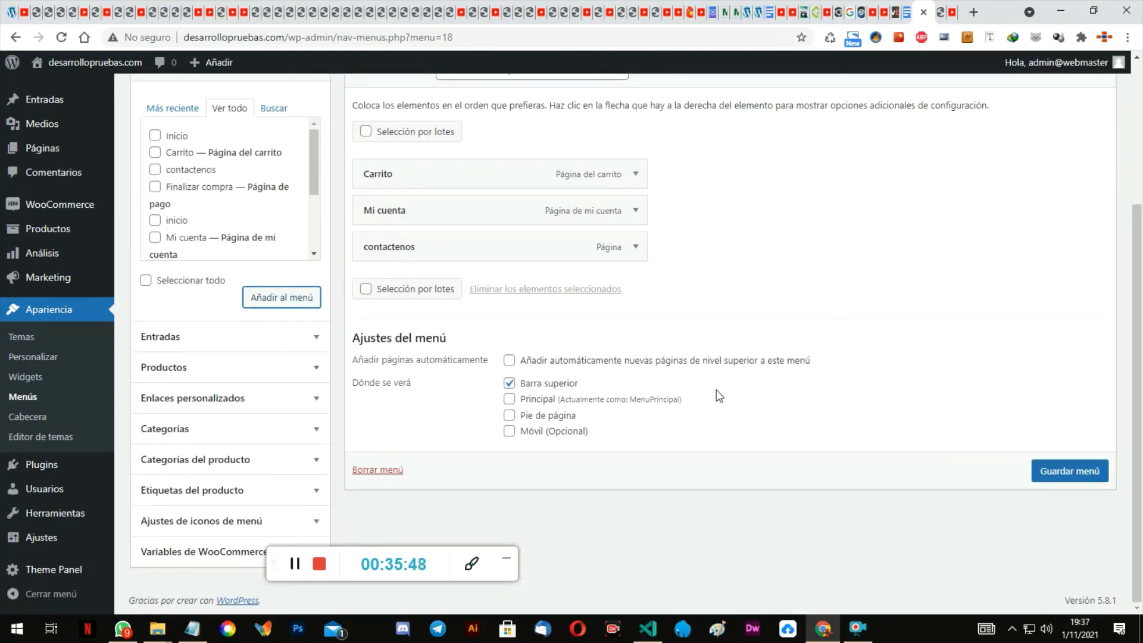
left_click(1065, 473)
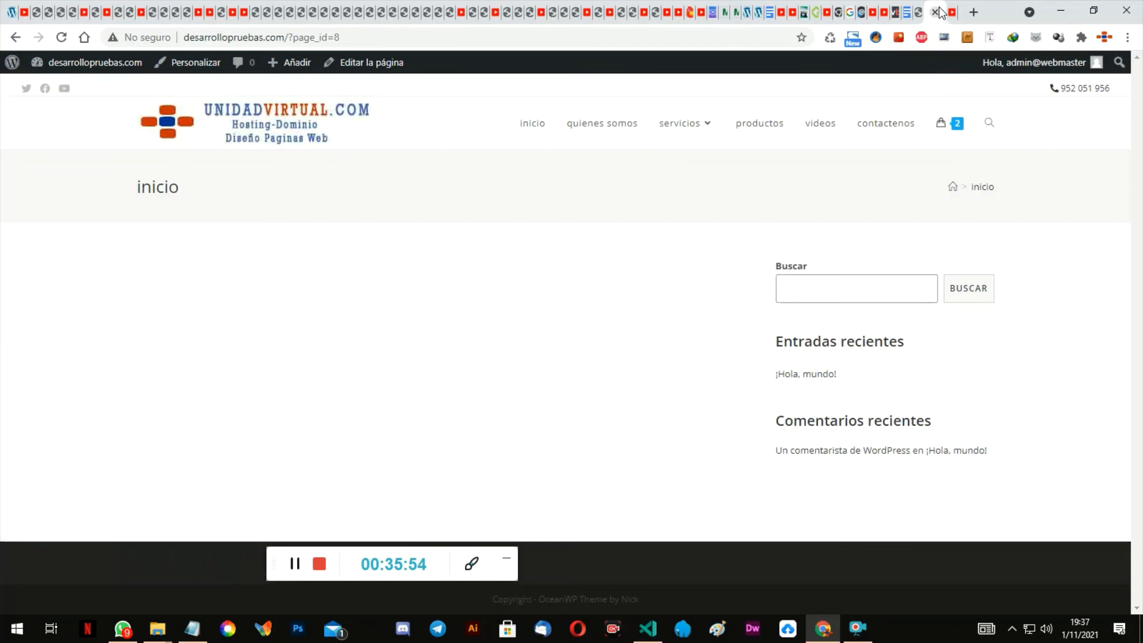
left_click(940, 12)
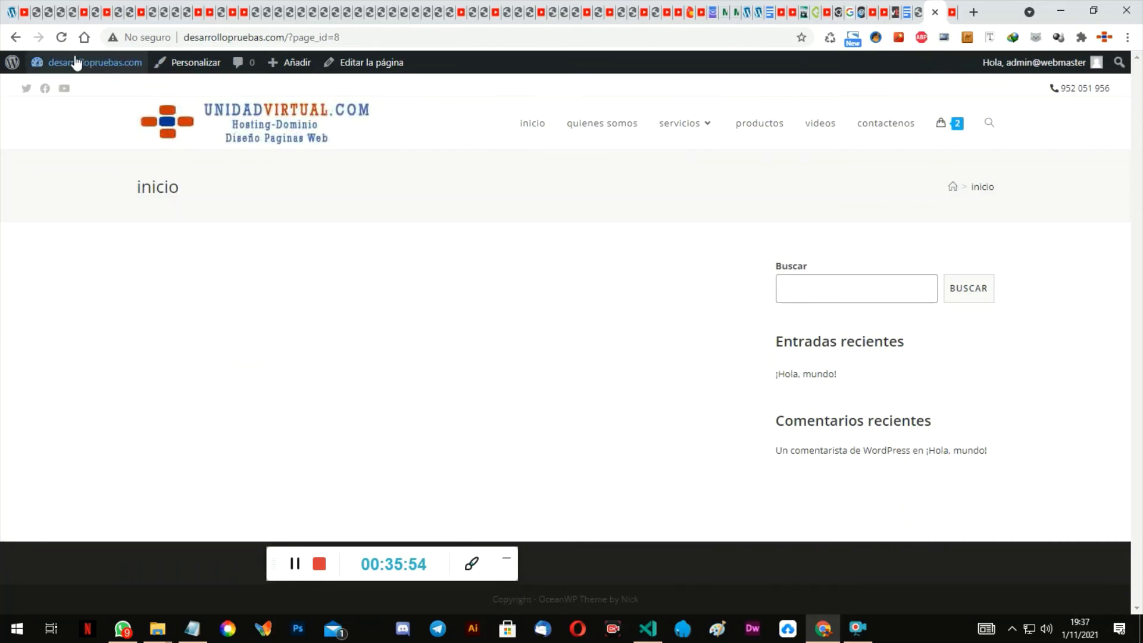
left_click(62, 37)
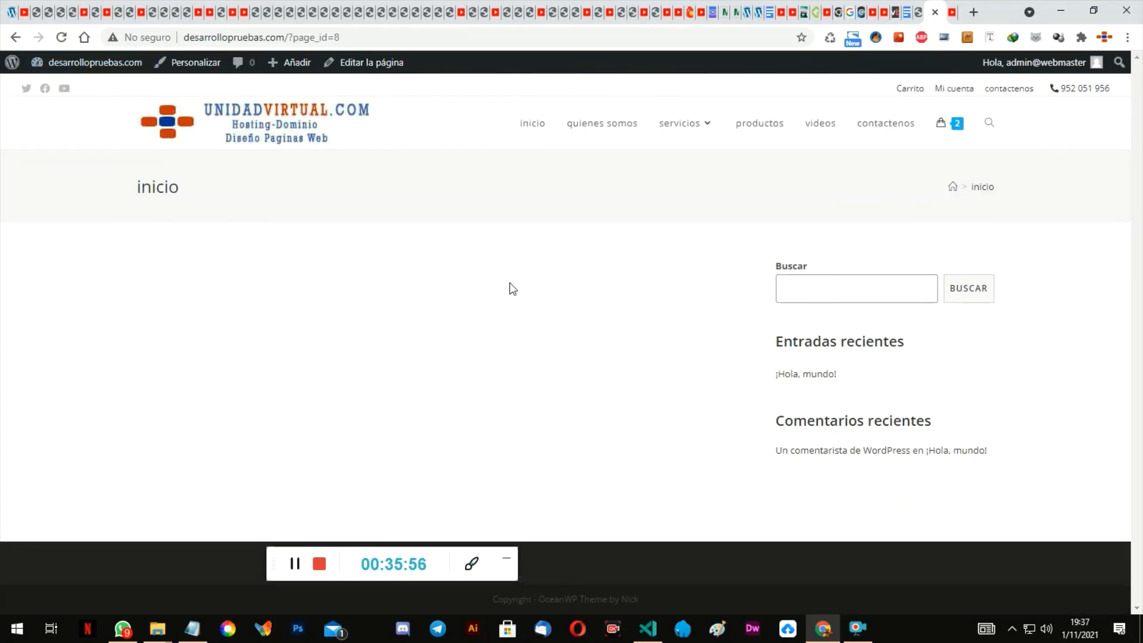